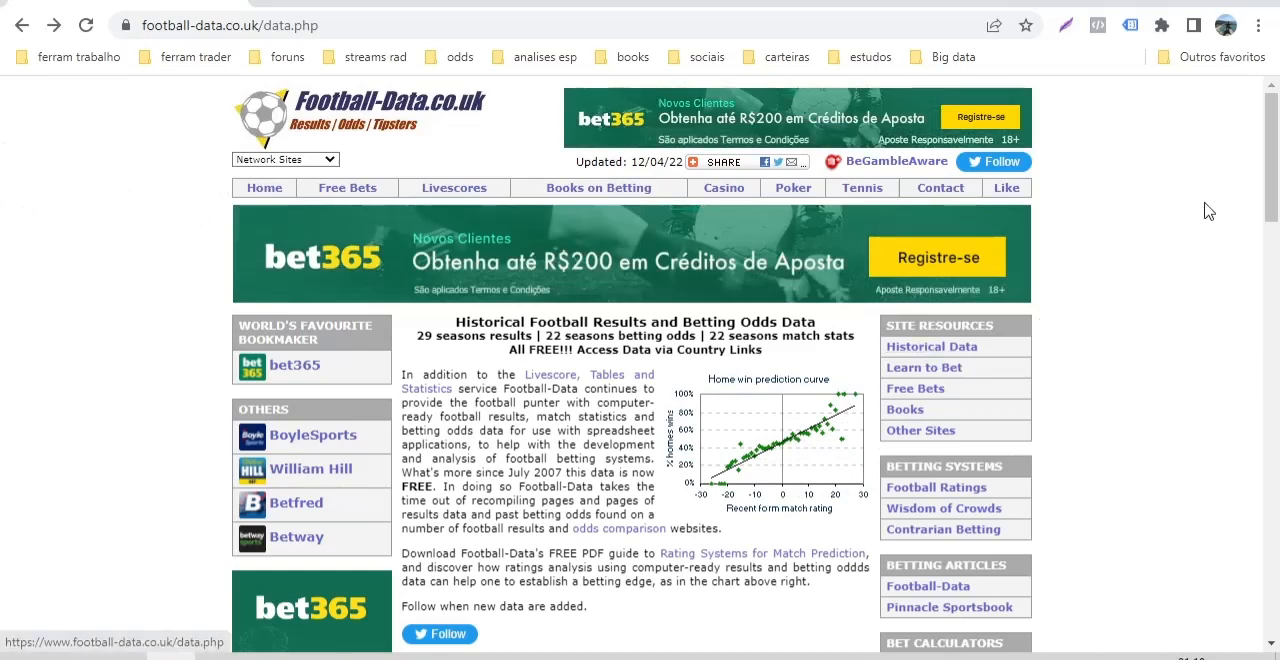
# Download the Brazil football results data file in Excel format from Football-Data.co.uk and switch to it in Excel.
pyautogui.moveTo(1273, 140); pyautogui.dragTo(1254, 325)
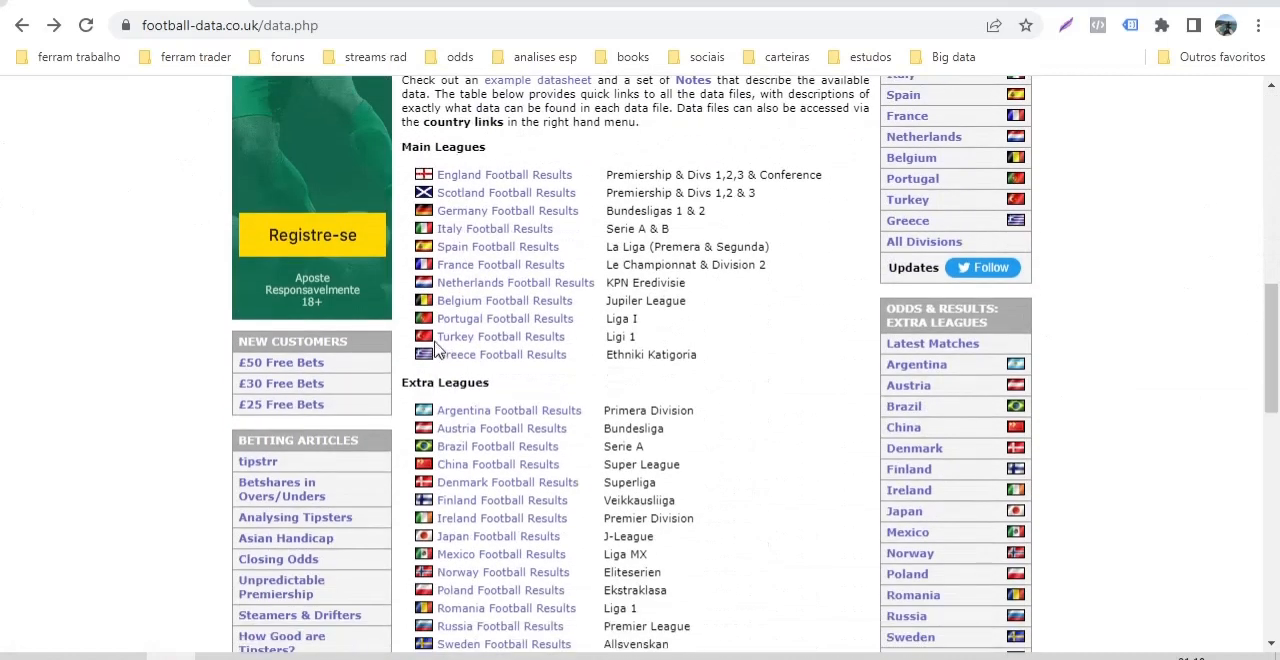
pyautogui.moveTo(1272, 317); pyautogui.dragTo(1270, 352)
pyautogui.click(477, 304)
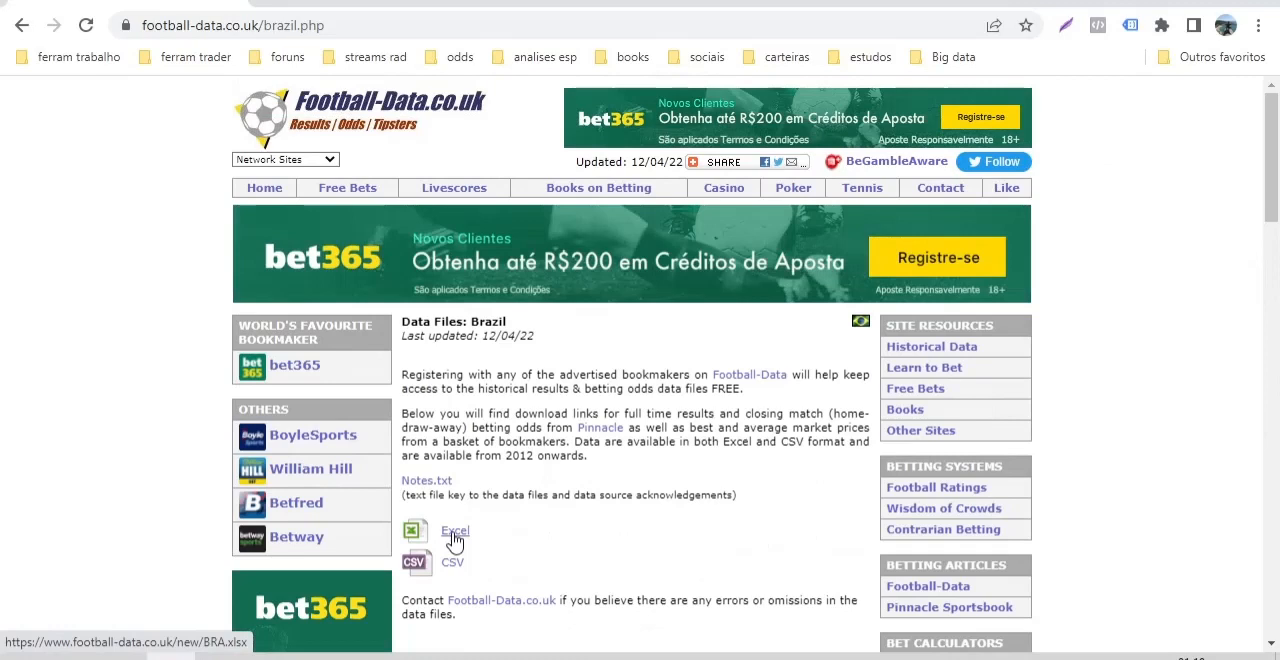
pyautogui.click(455, 540)
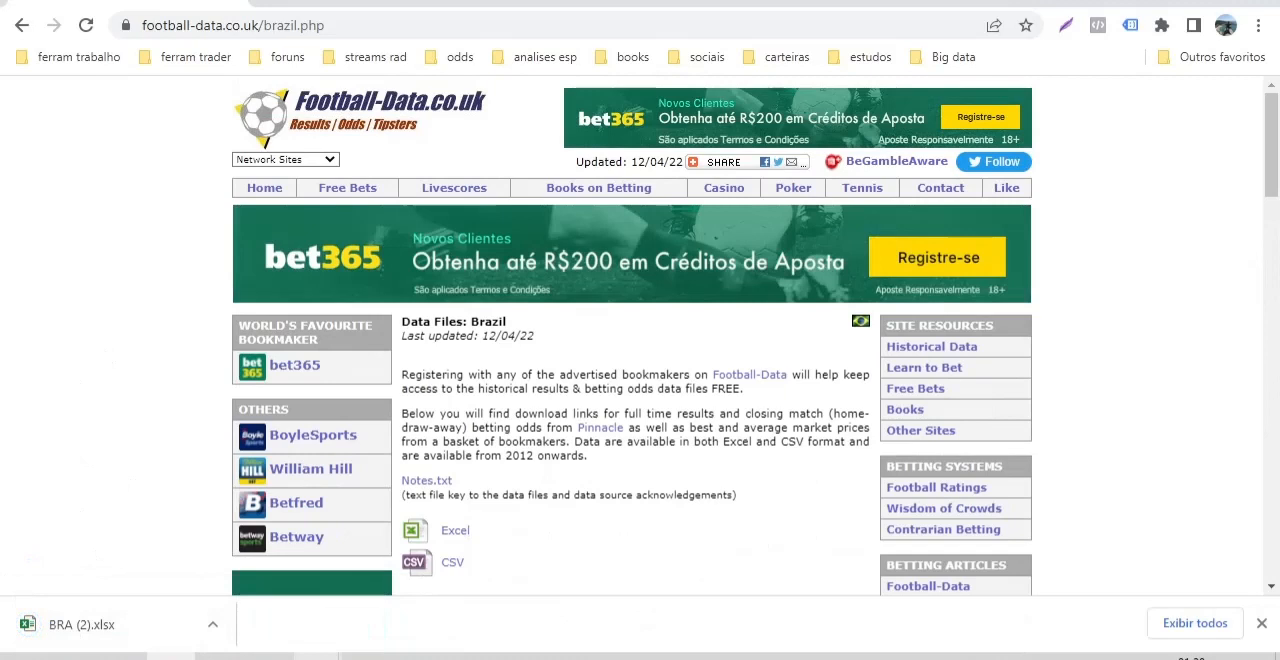
pyautogui.click(416, 657)
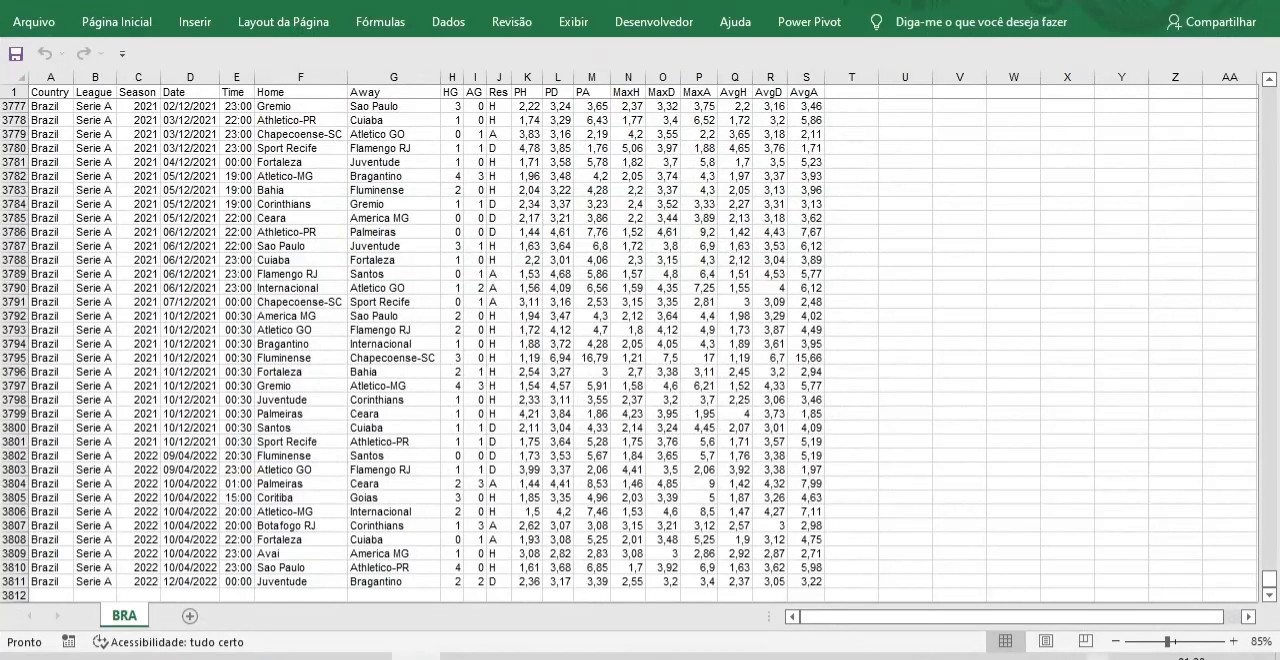
# Delete all match rows of the 2012 to 2020 seasons below the header row, shifting the remaining cells up.
pyautogui.moveTo(893, 633); pyautogui.dragTo(758, 648)
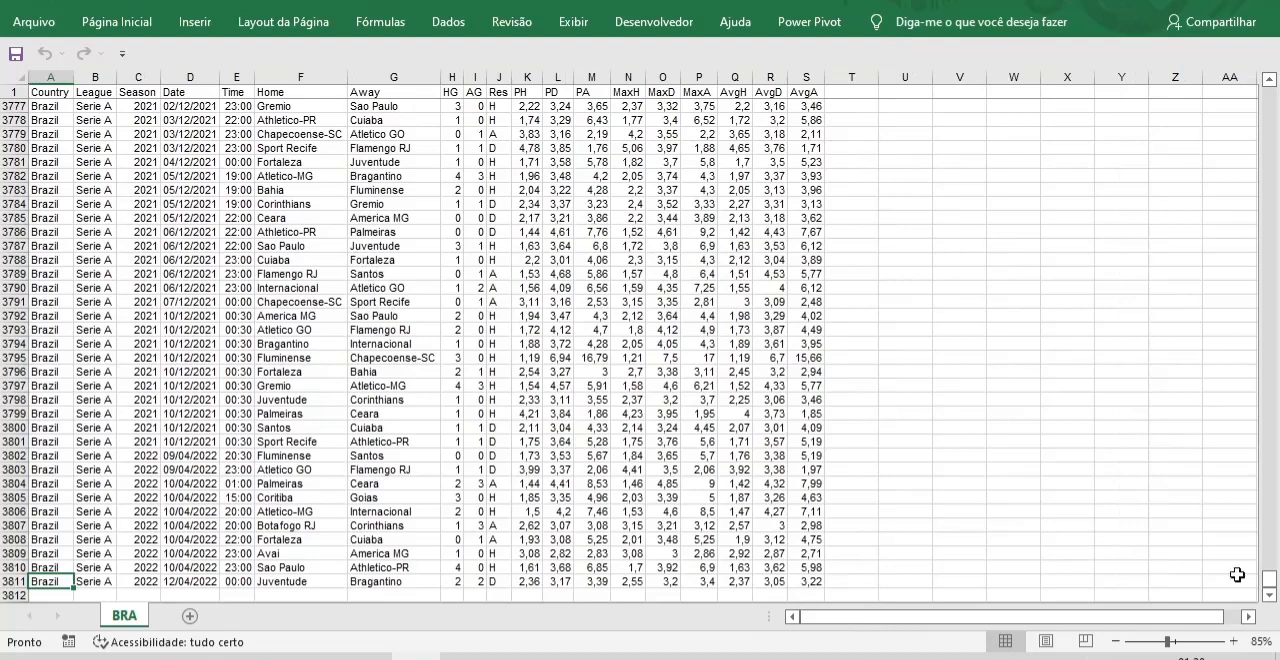
pyautogui.moveTo(1268, 581); pyautogui.dragTo(1266, 94)
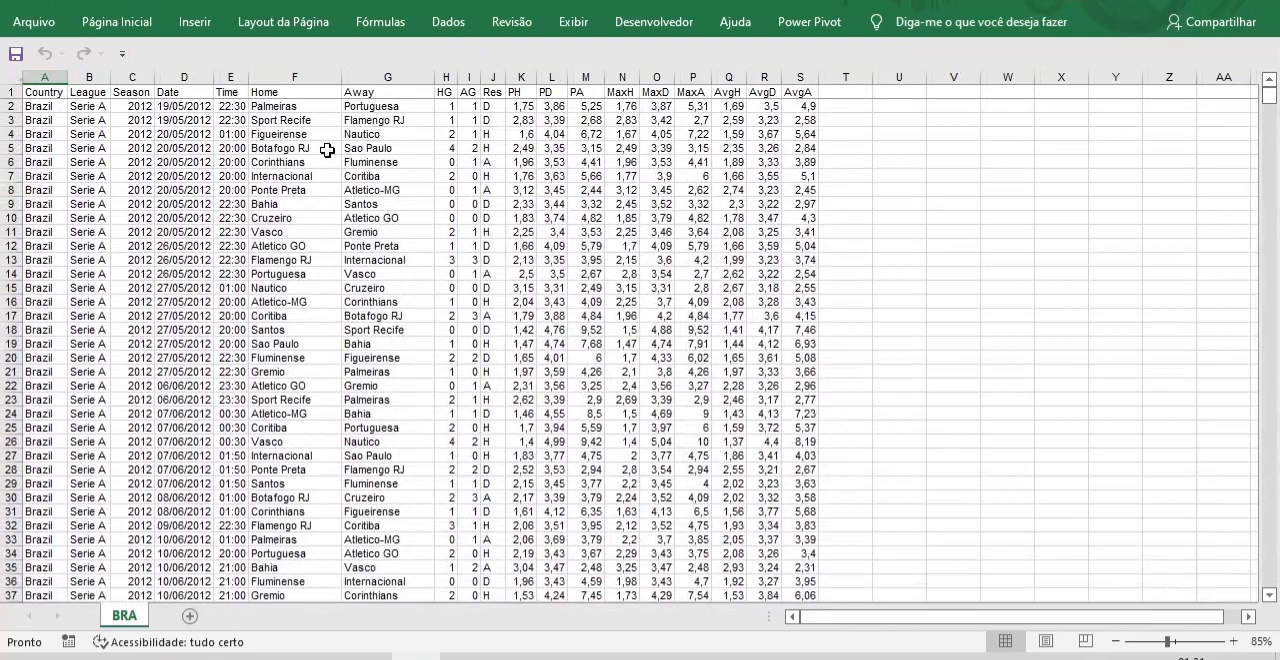
pyautogui.moveTo(1269, 95); pyautogui.dragTo(1269, 577)
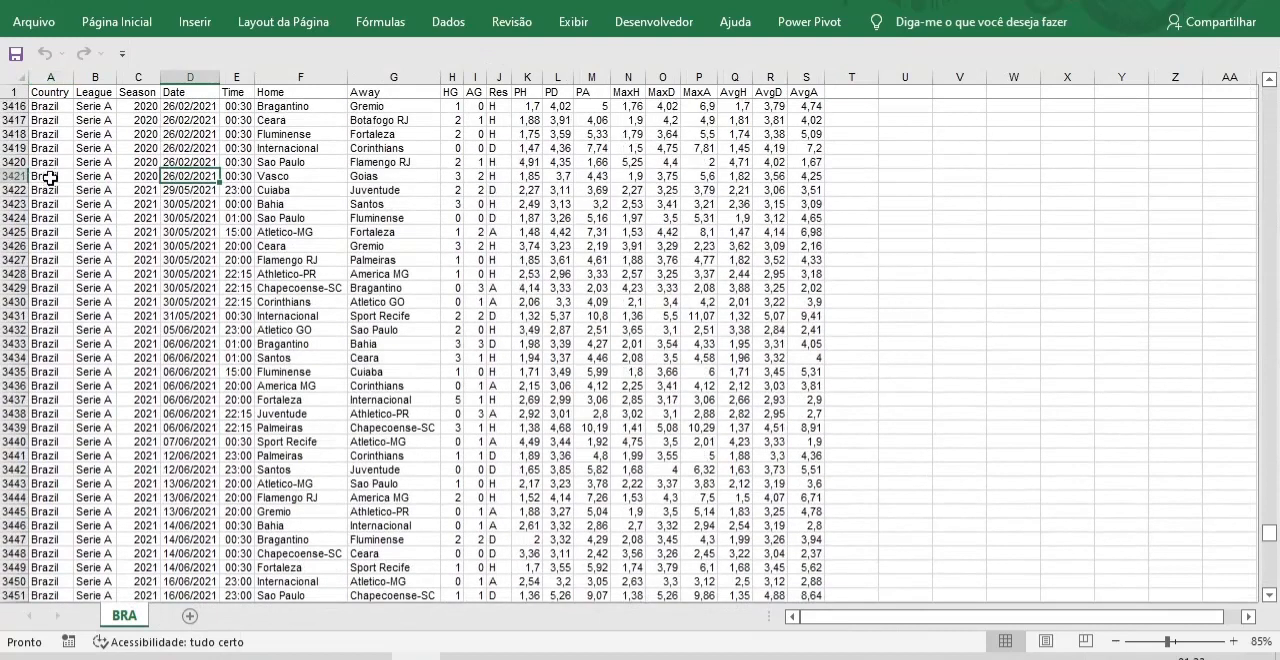
pyautogui.click(47, 177)
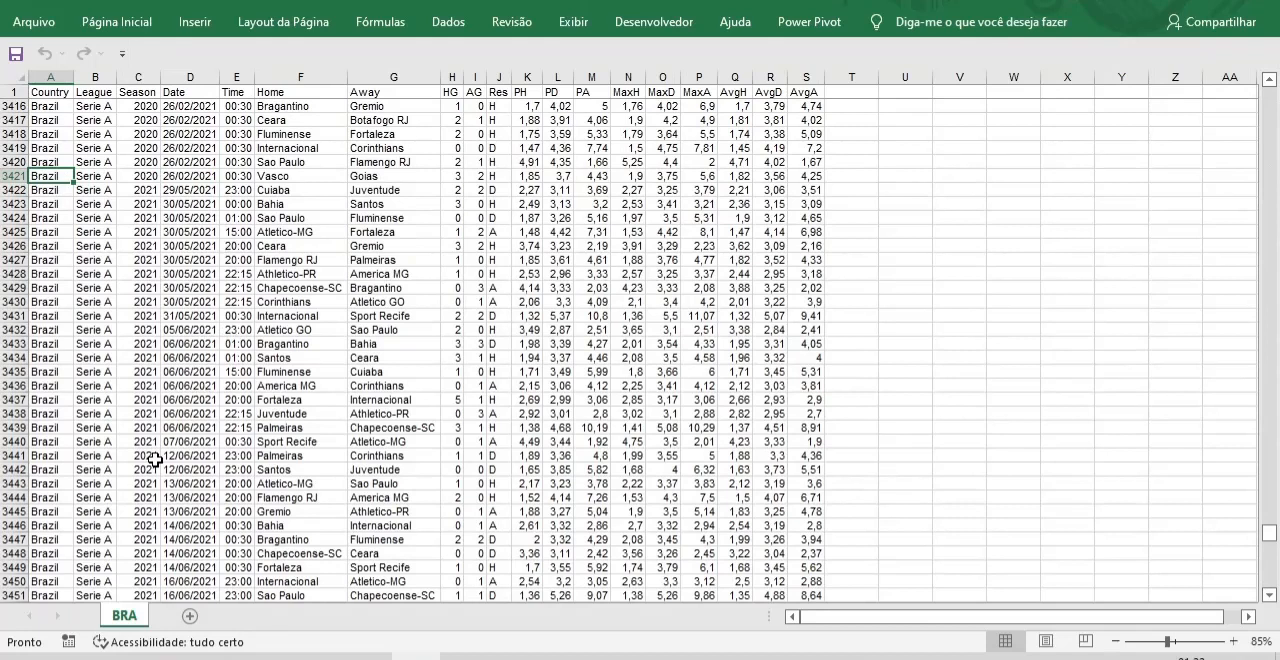
pyautogui.hotkey('ctrl', 'shift', 'Right')
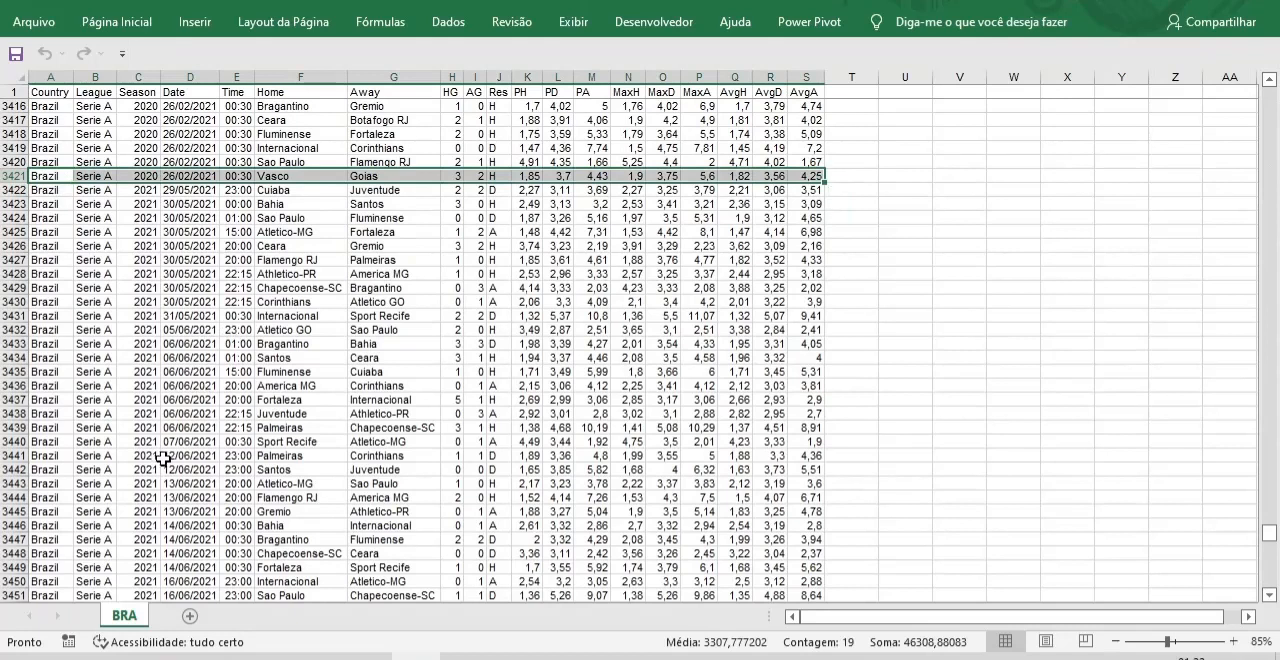
pyautogui.hotkey('ctrl', 'shift', 'Up')
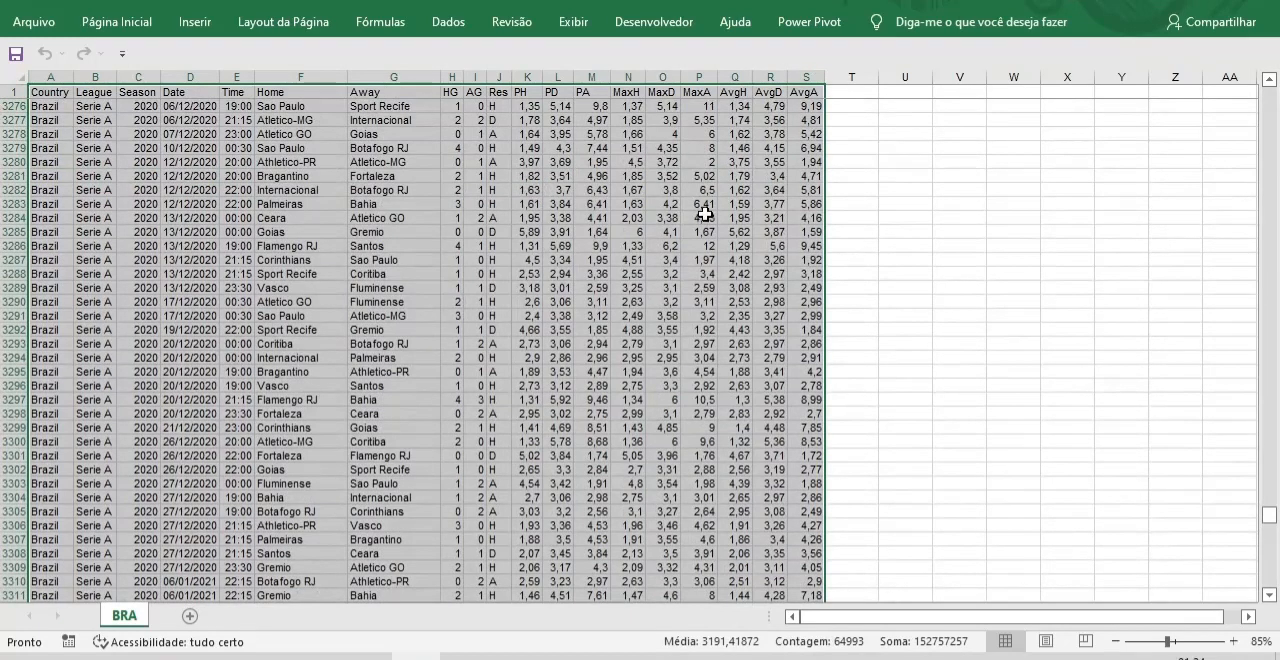
pyautogui.hotkey('shift', 'Down')
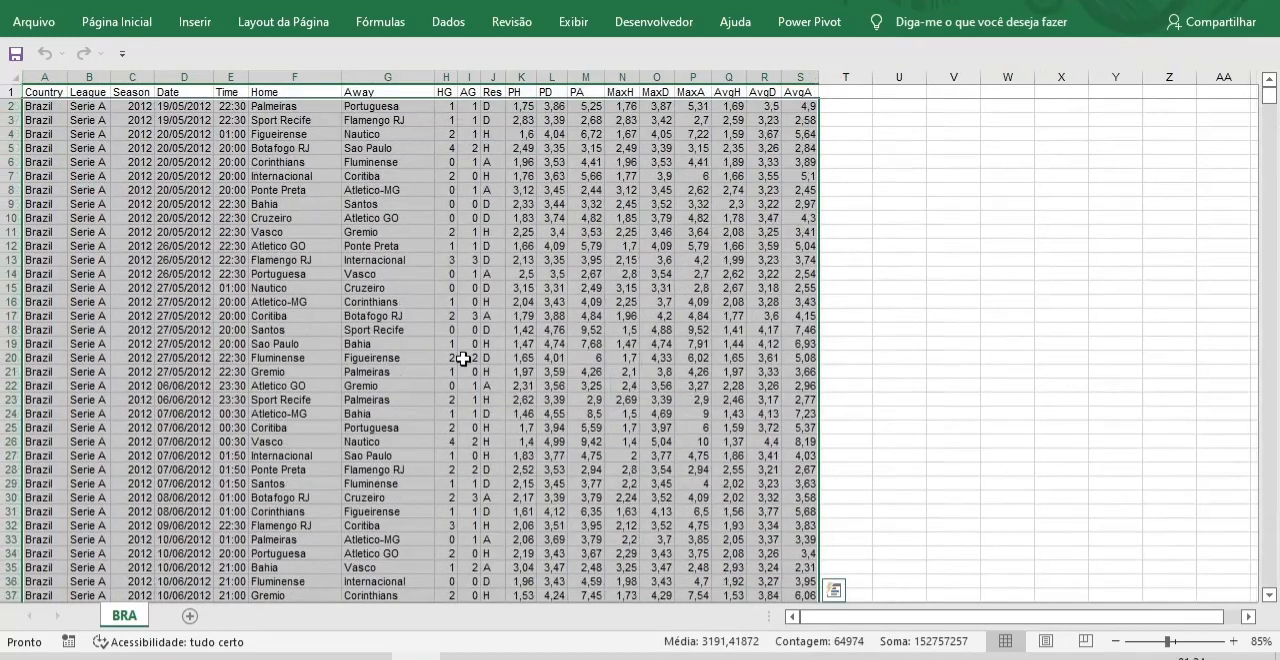
pyautogui.rightClick(462, 358)
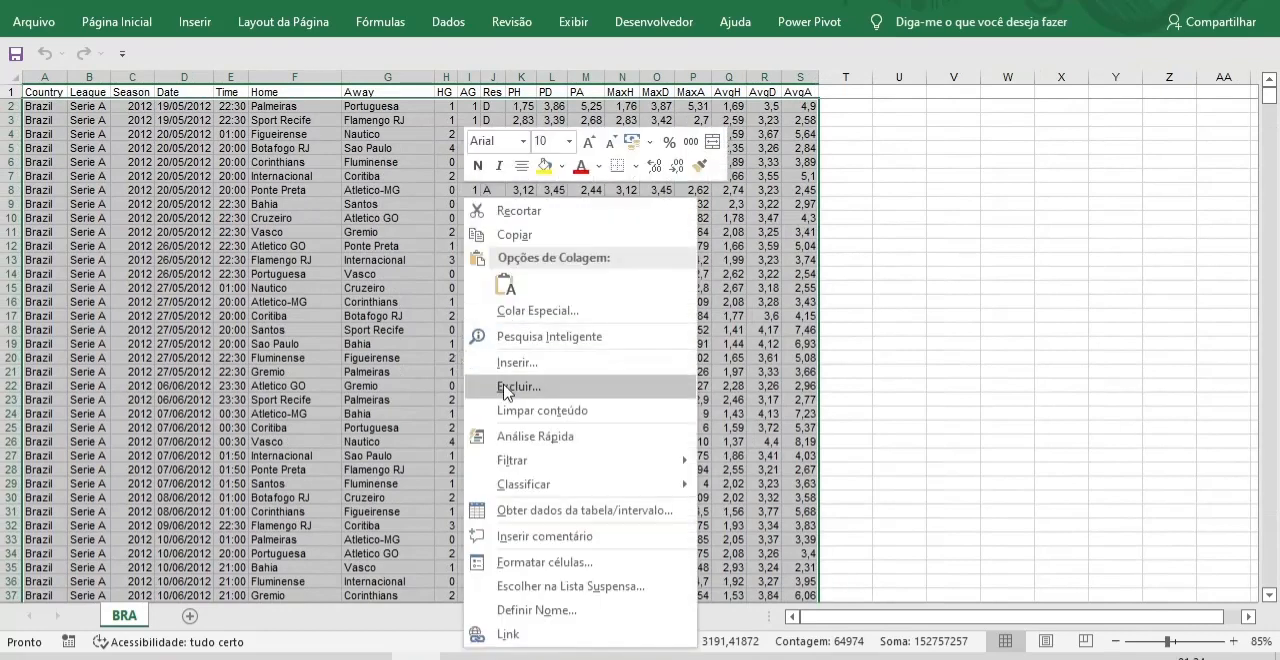
pyautogui.click(517, 387)
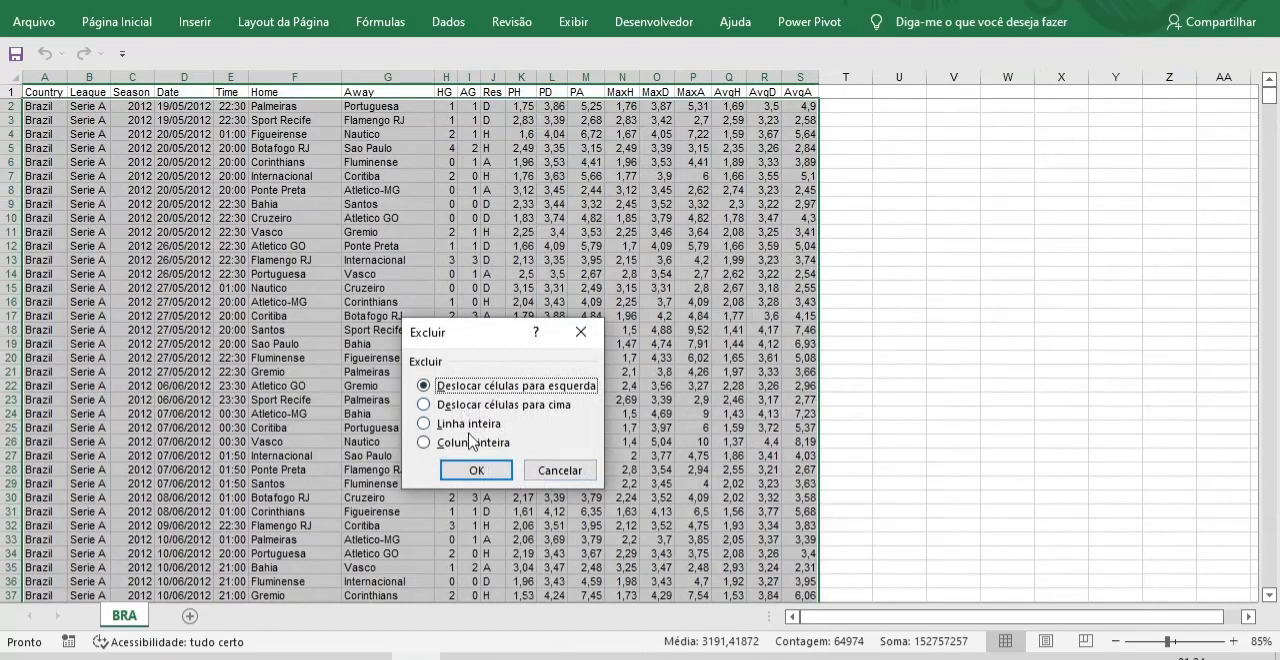
pyautogui.click(425, 404)
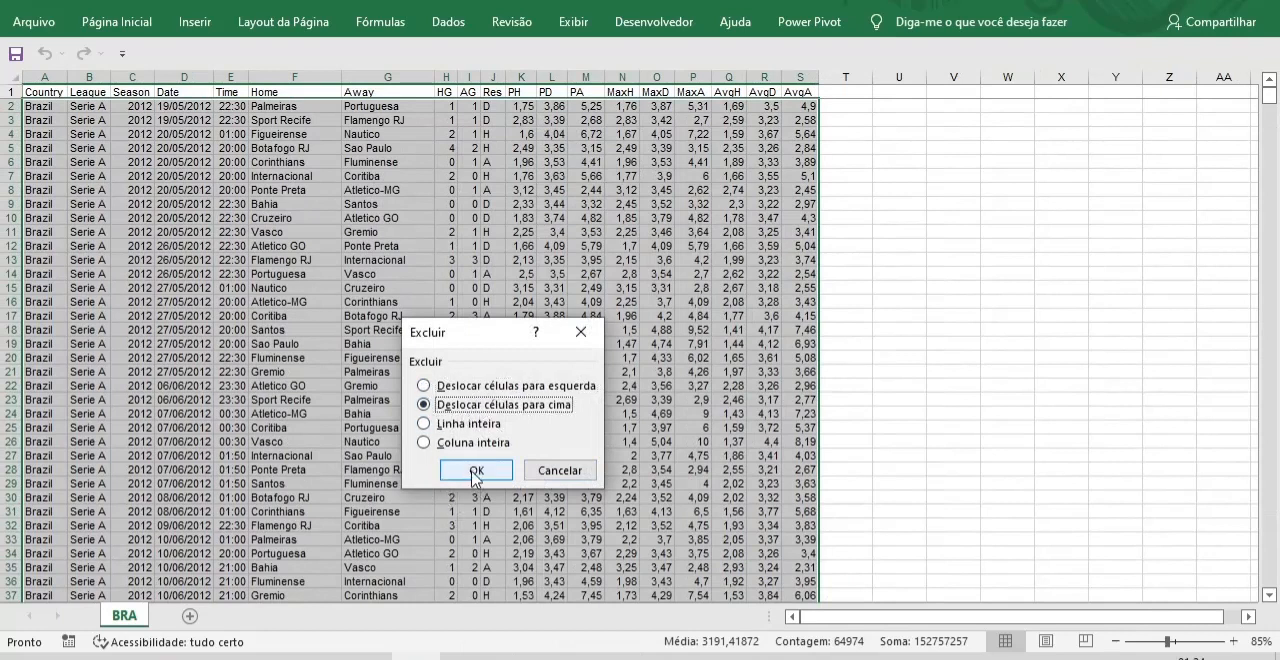
pyautogui.click(476, 470)
pyautogui.moveTo(1269, 546); pyautogui.dragTo(1250, 76)
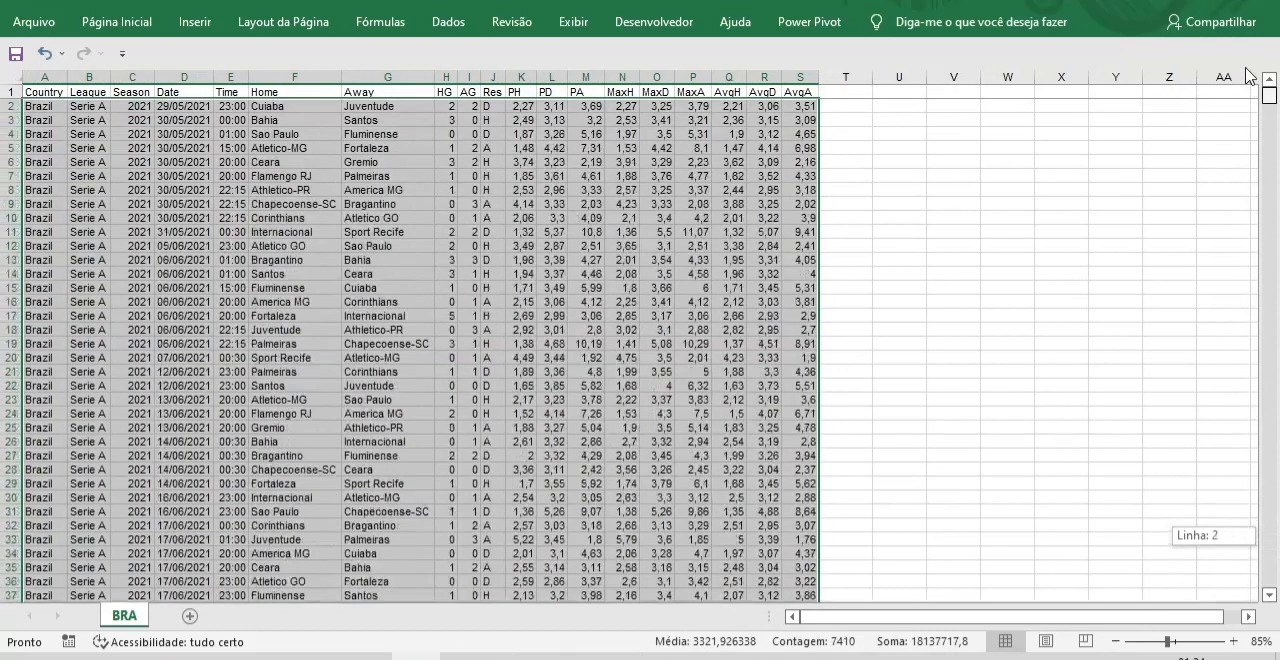
pyautogui.click(180, 301)
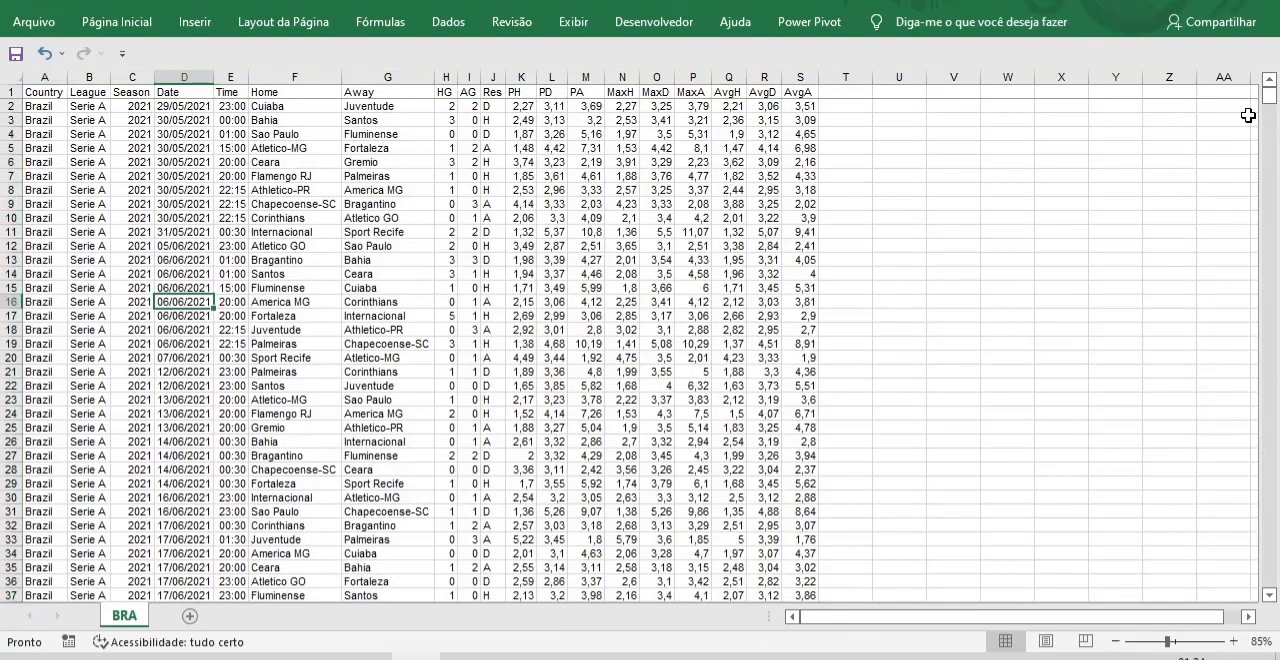
# Delete the Country, League, Season and Time columns from the match table.
pyautogui.moveTo(1270, 96); pyautogui.dragTo(1271, 146)
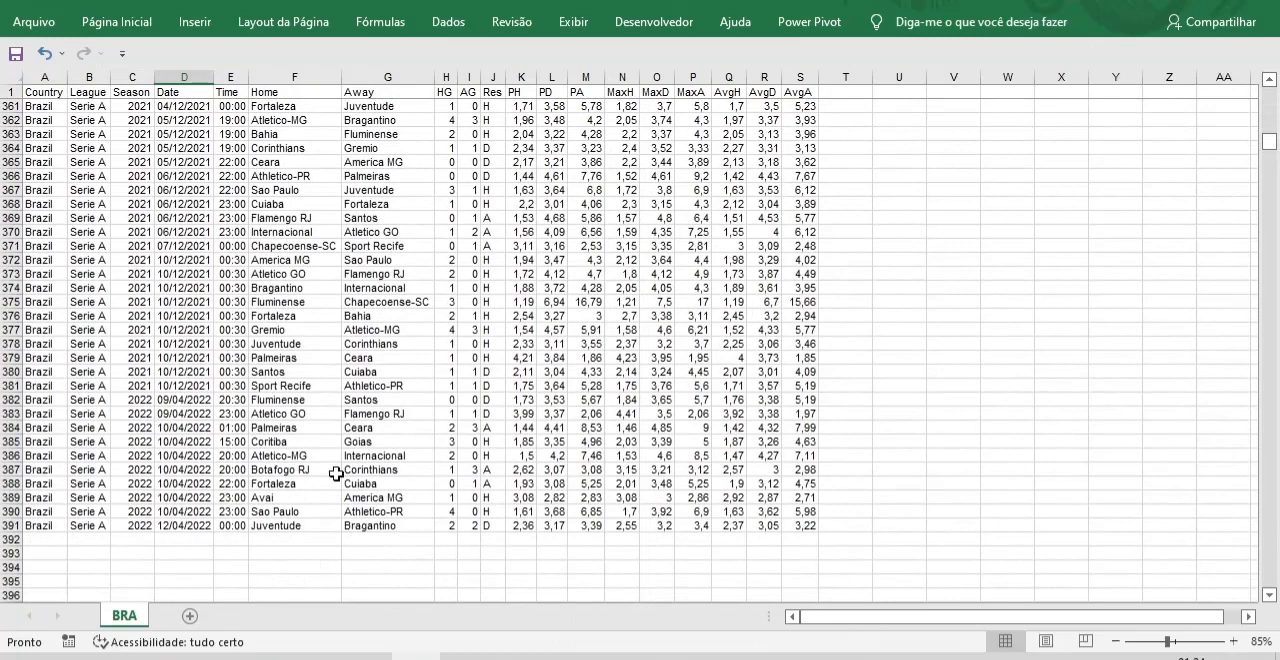
pyautogui.moveTo(1270, 141); pyautogui.dragTo(1270, 96)
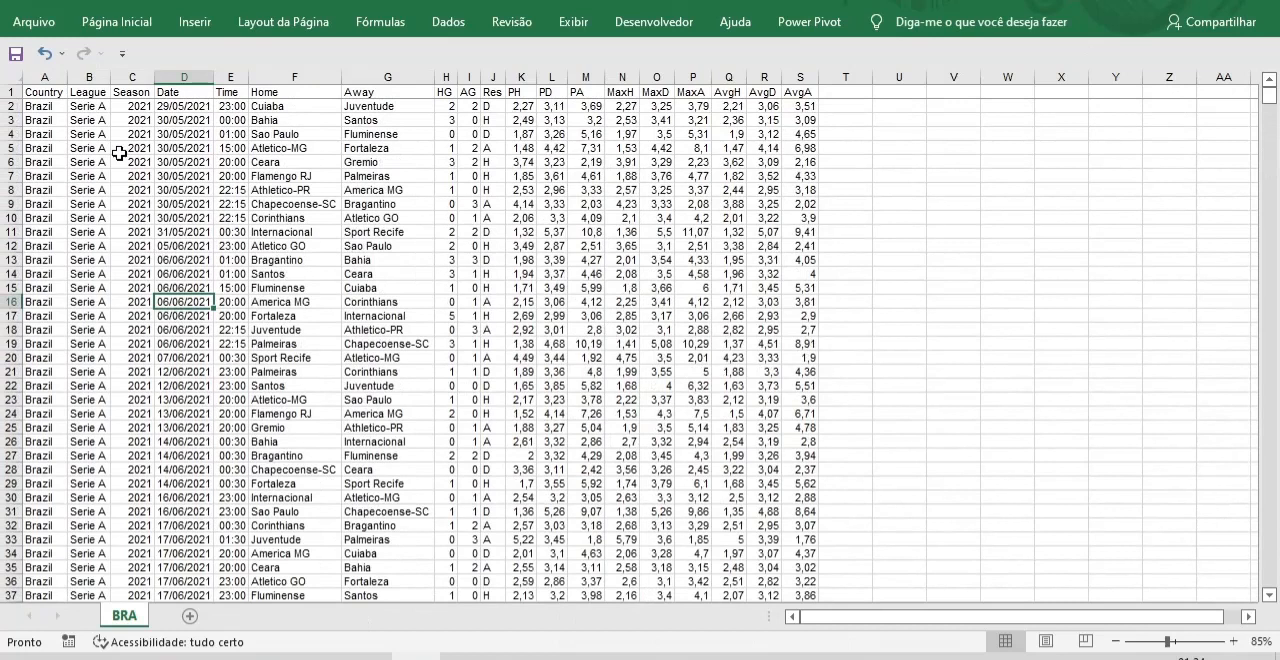
pyautogui.click(44, 77)
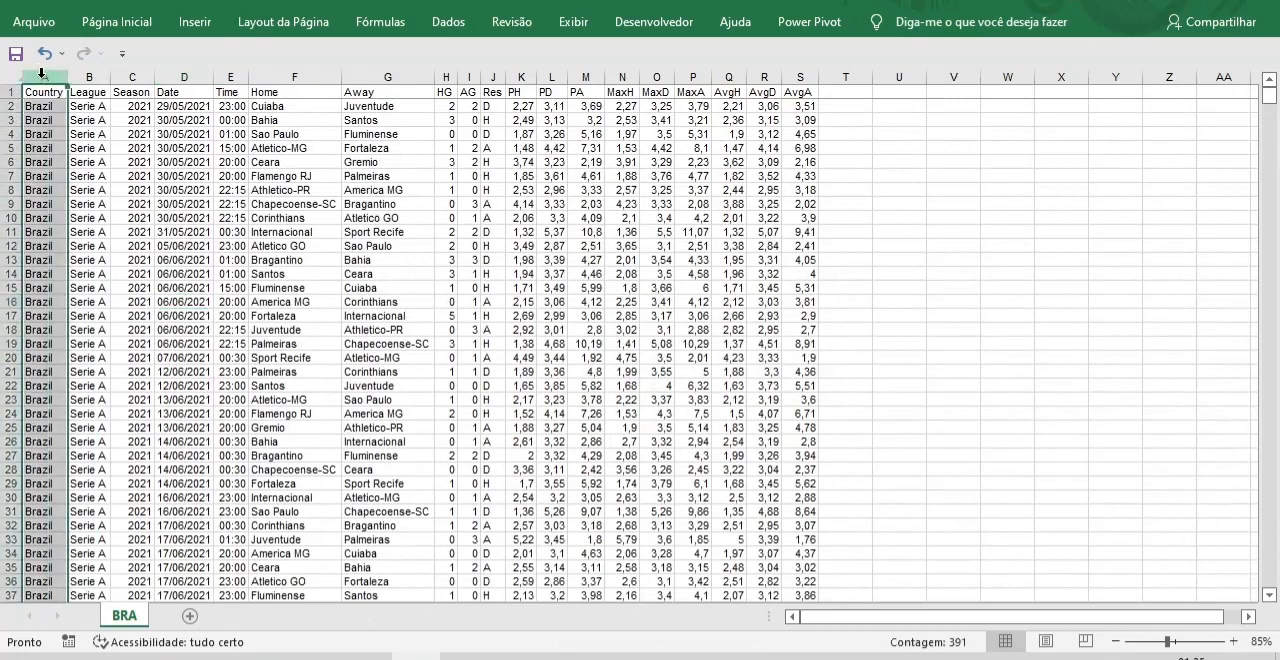
pyautogui.rightClick(41, 73)
pyautogui.click(78, 238)
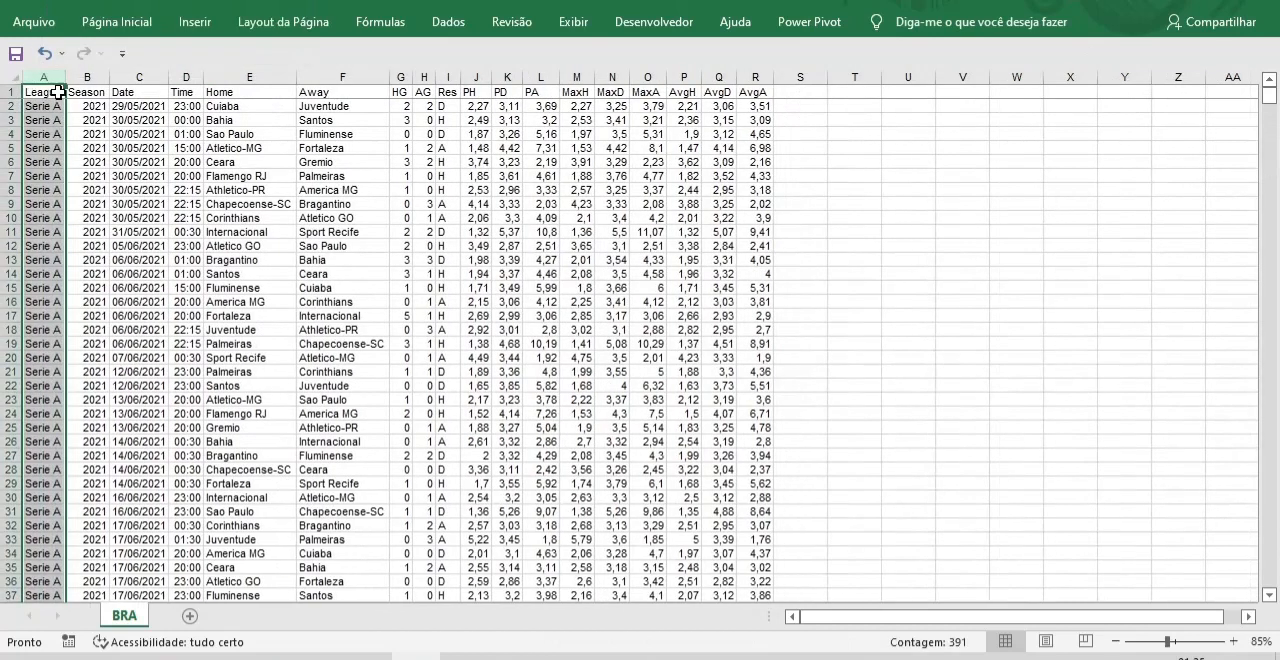
pyautogui.rightClick(42, 77)
pyautogui.click(92, 242)
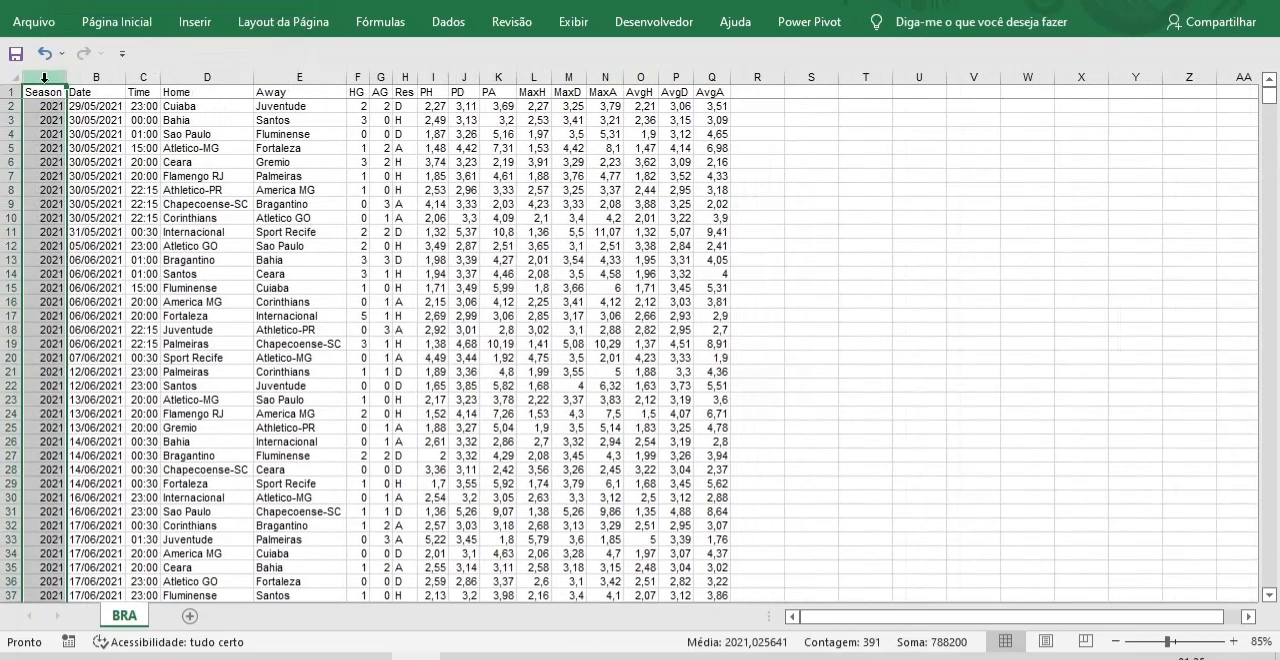
pyautogui.rightClick(44, 77)
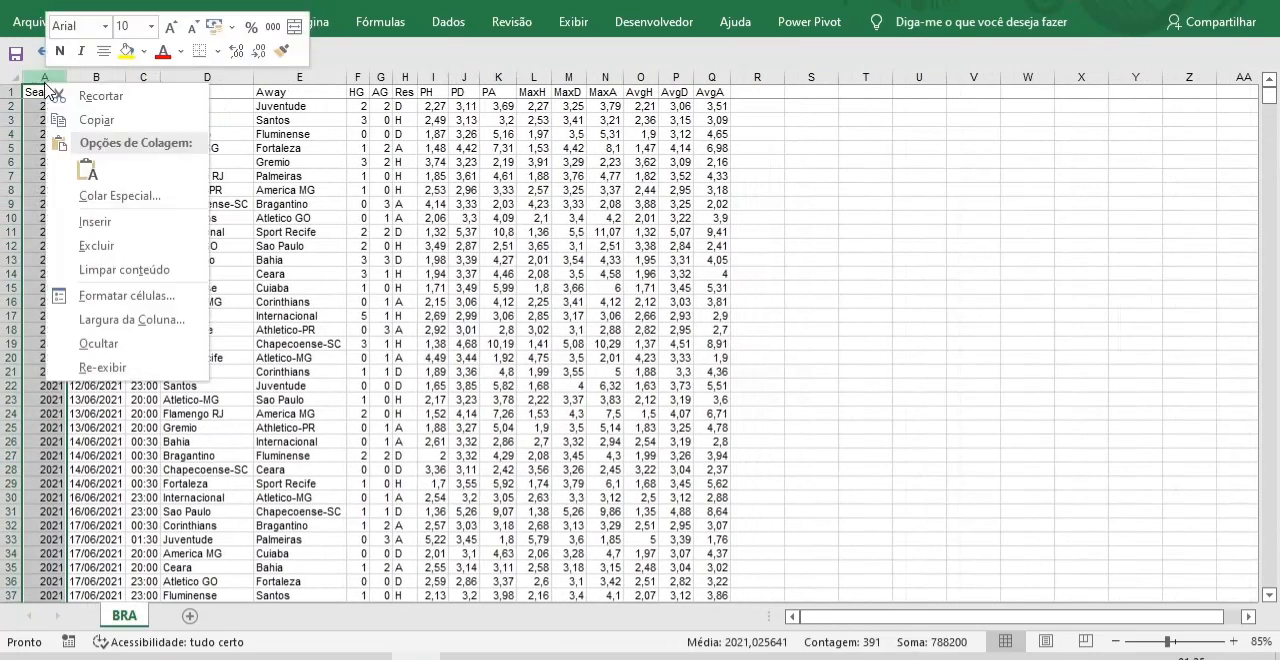
pyautogui.click(102, 243)
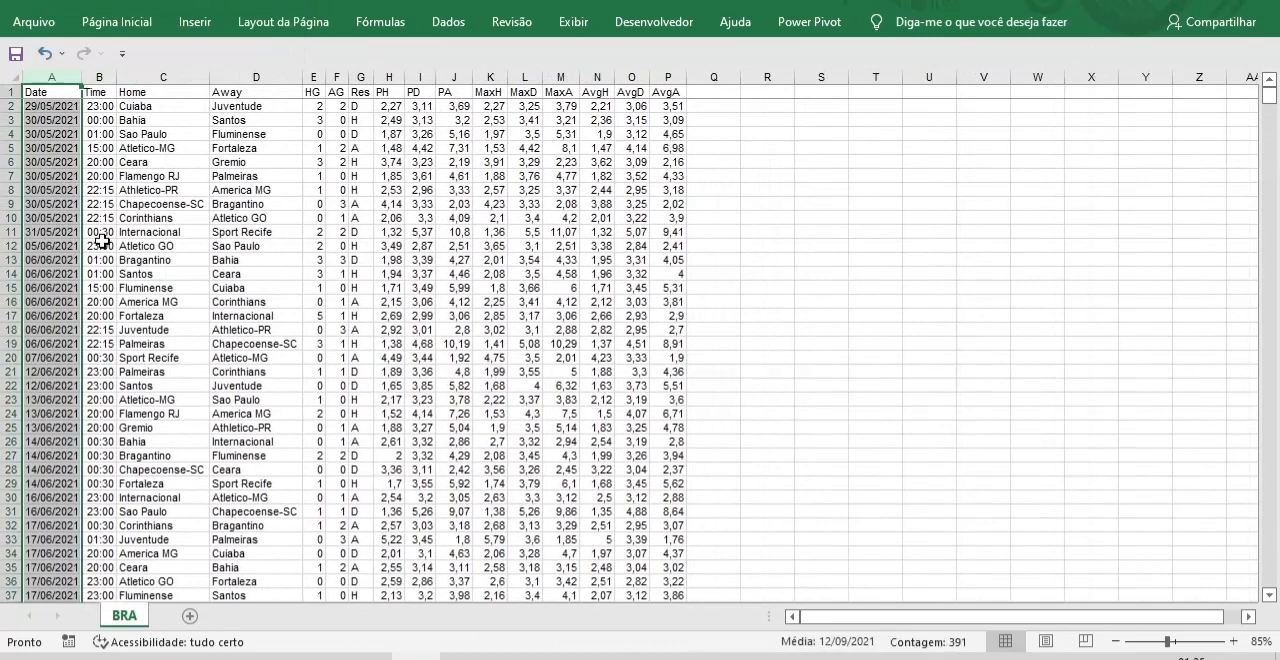
pyautogui.click(101, 76)
pyautogui.rightClick(101, 76)
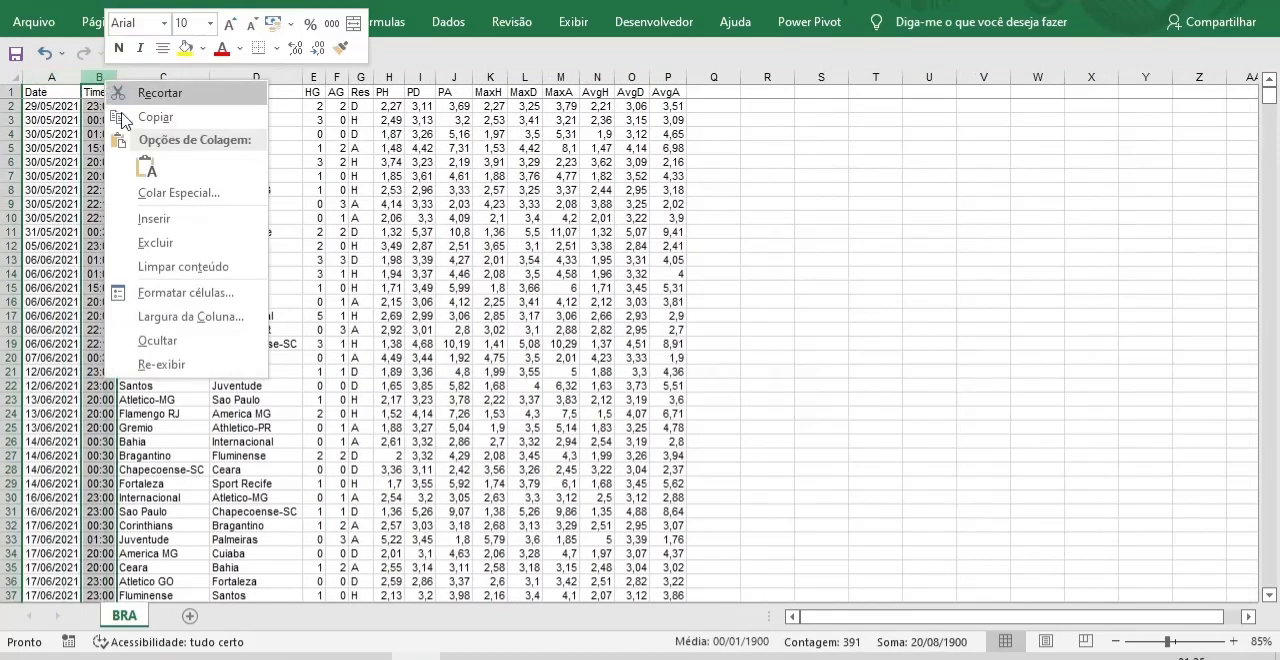
pyautogui.click(145, 243)
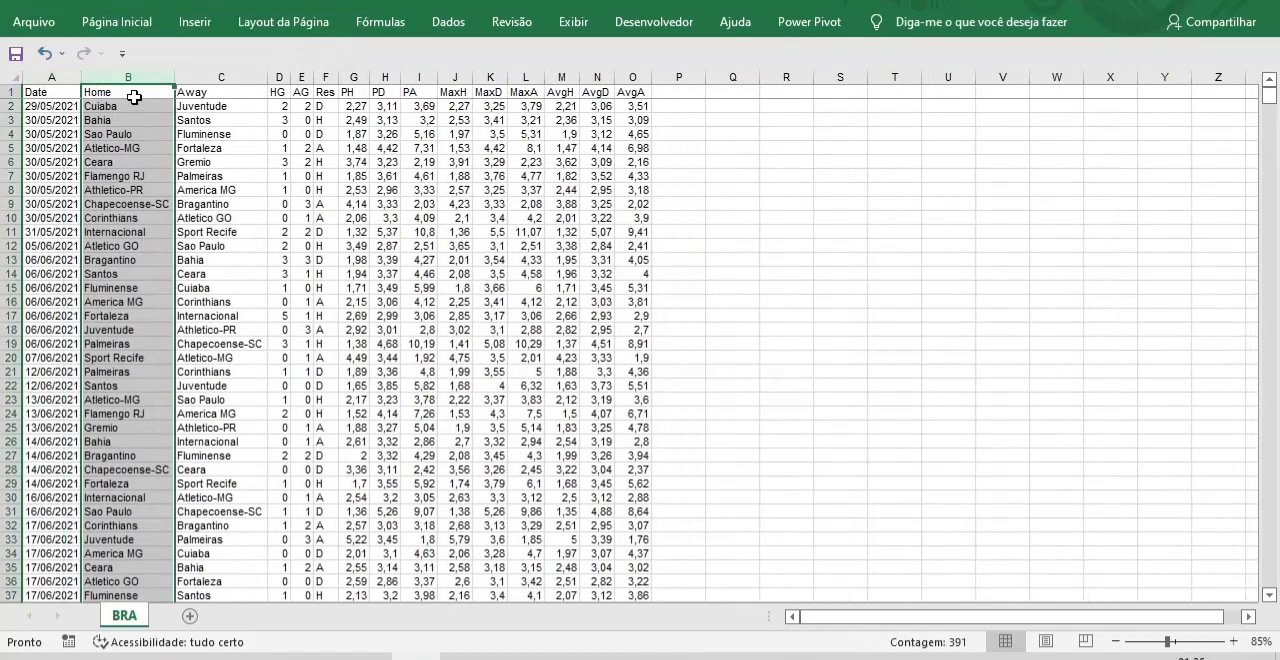
# Delete the maximum and average odds columns MaxH through AvgA, keeping the PH, PD and PA columns.
pyautogui.click(349, 93)
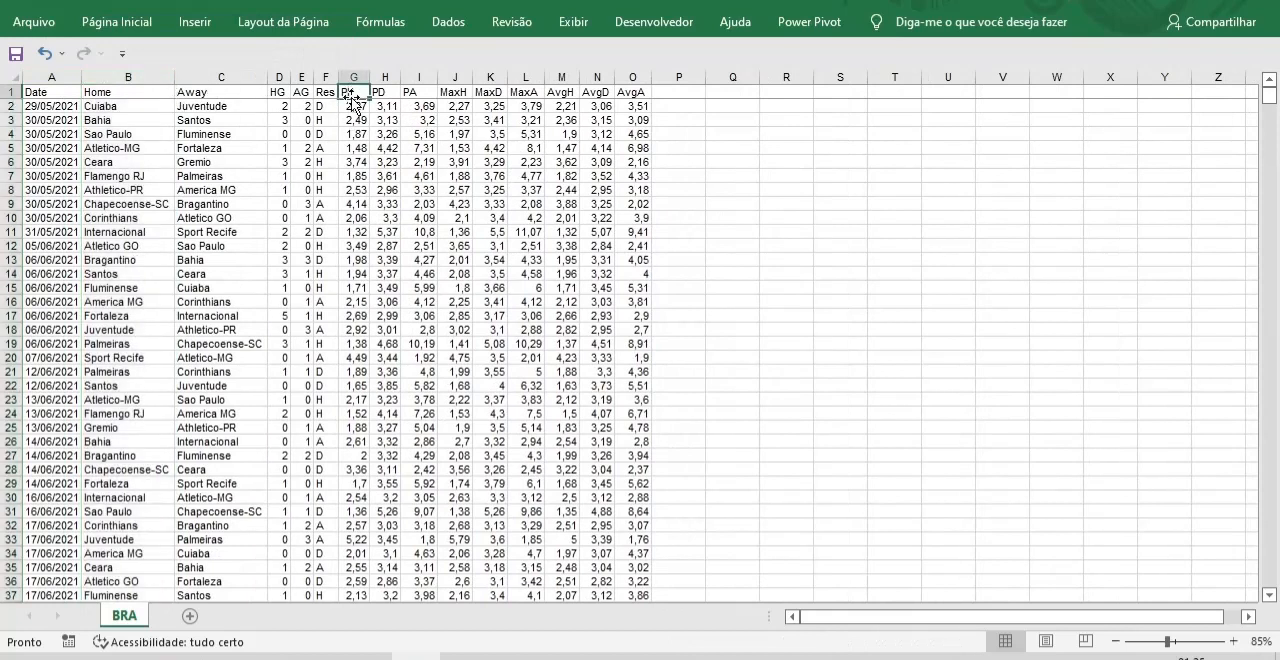
pyautogui.click(385, 93)
pyautogui.press('Right')
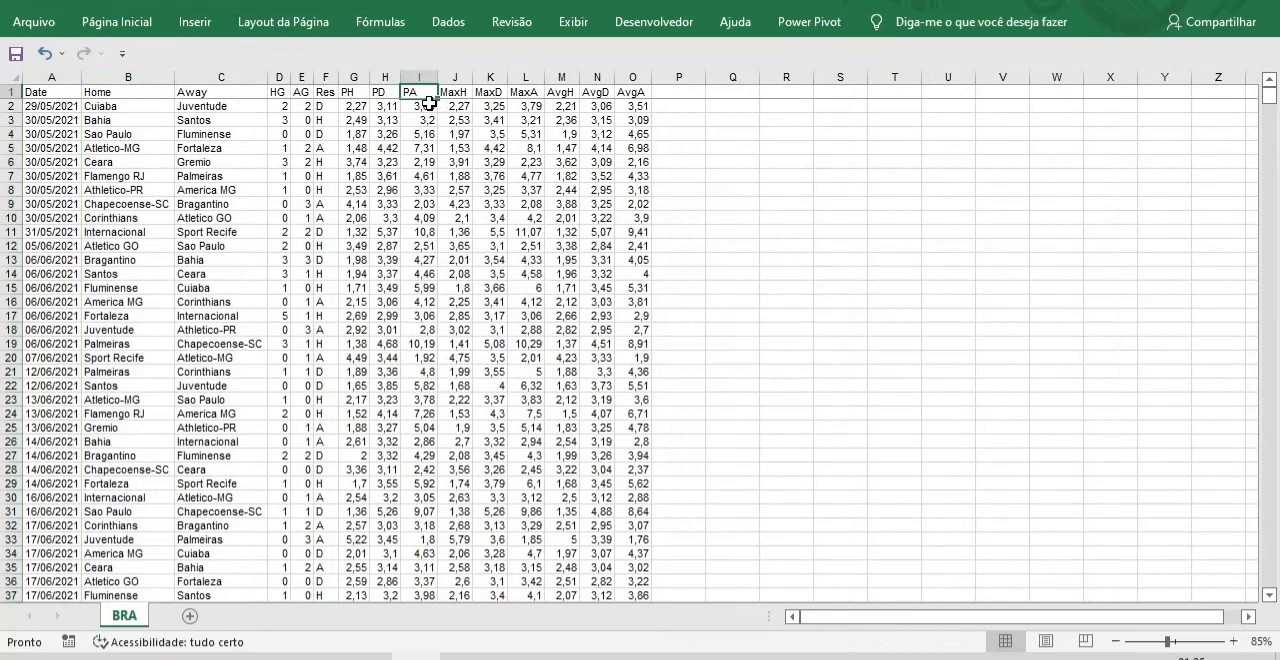
pyautogui.moveTo(455, 76); pyautogui.dragTo(633, 70)
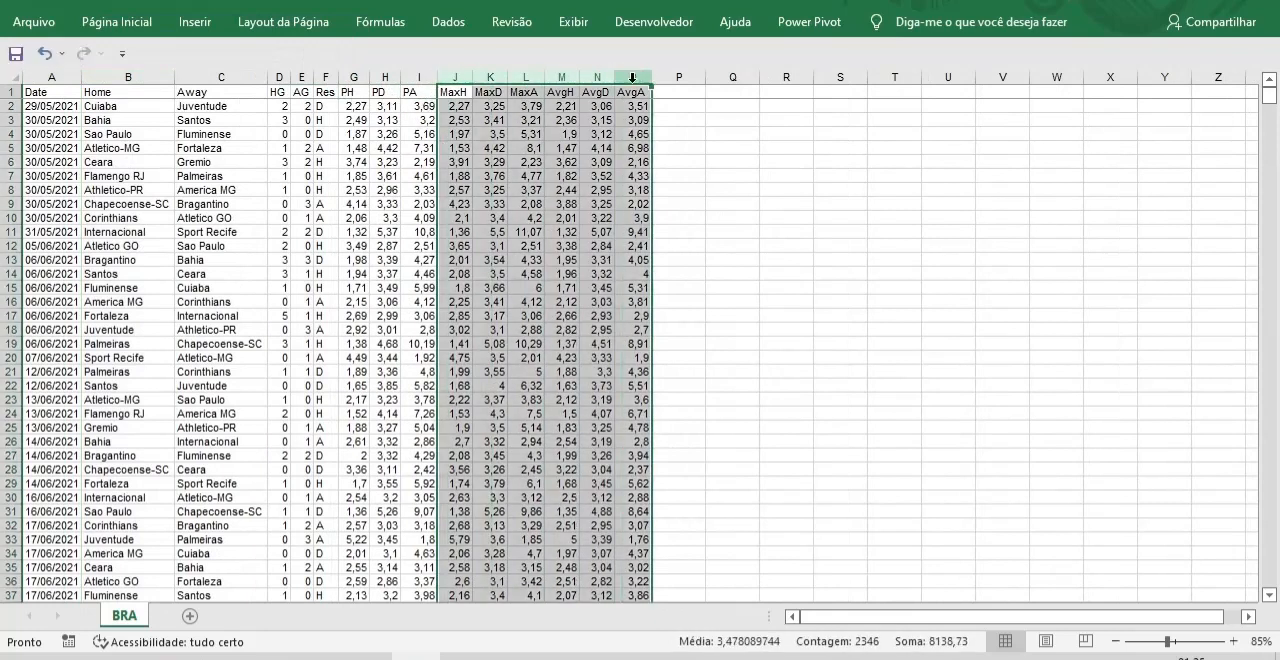
pyautogui.rightClick(632, 77)
pyautogui.click(703, 254)
pyautogui.click(680, 342)
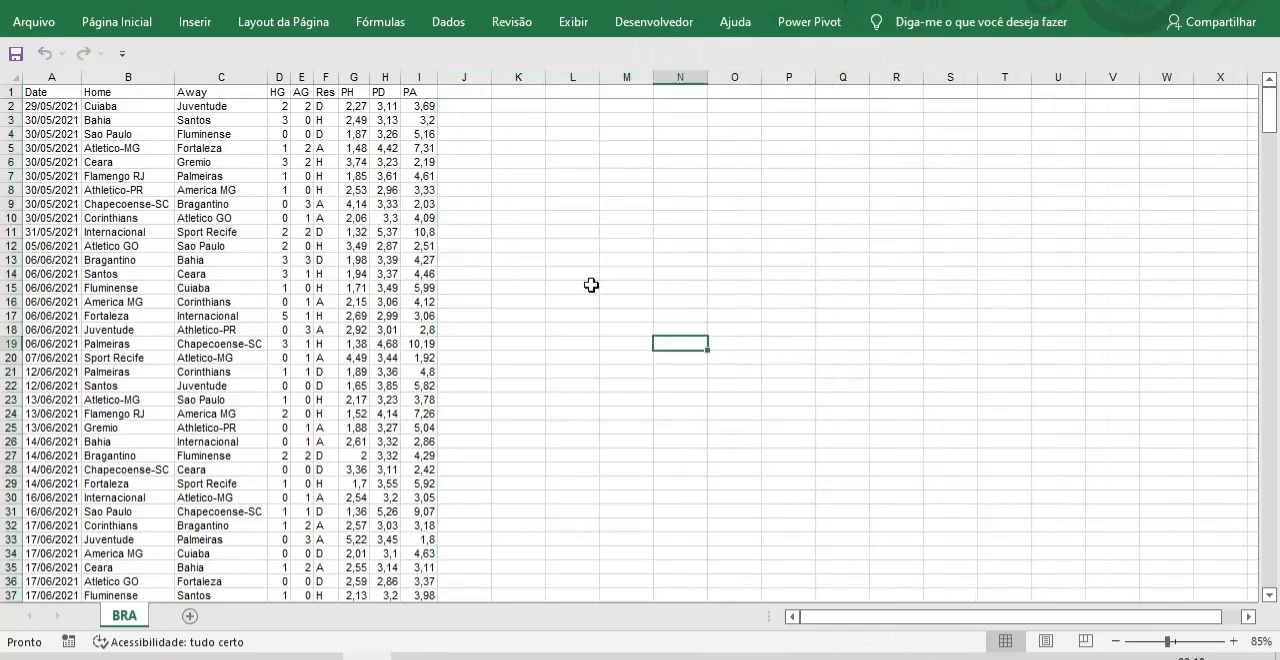
# Enter the headers BACK CASA, BACK EMP and BACK VIS in J1:L1 and fit the column widths to them.
pyautogui.click(460, 92)
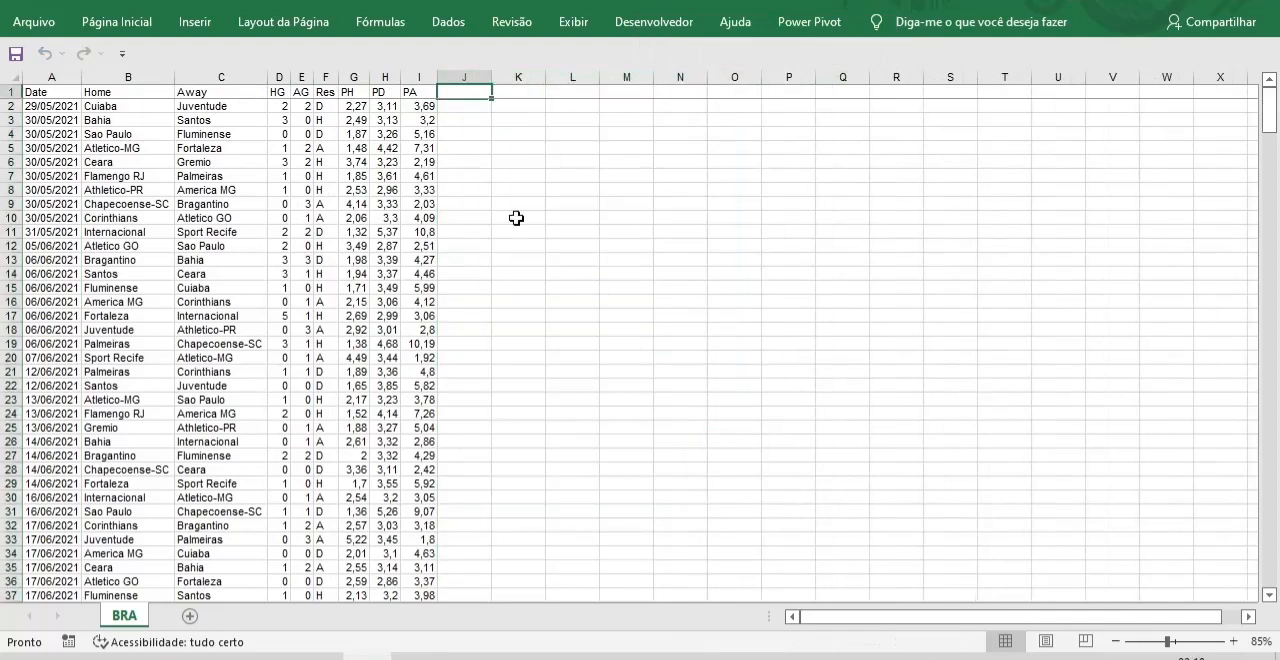
pyautogui.press('F2')
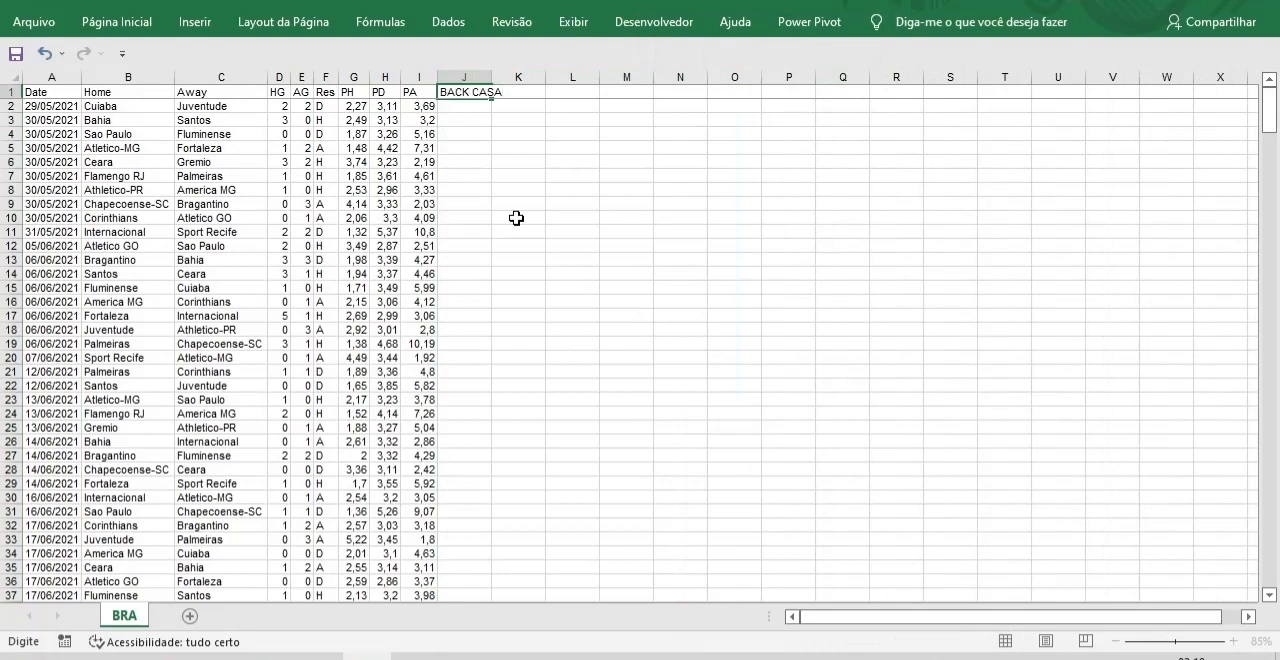
pyautogui.press('Tab')
pyautogui.write('BAC')
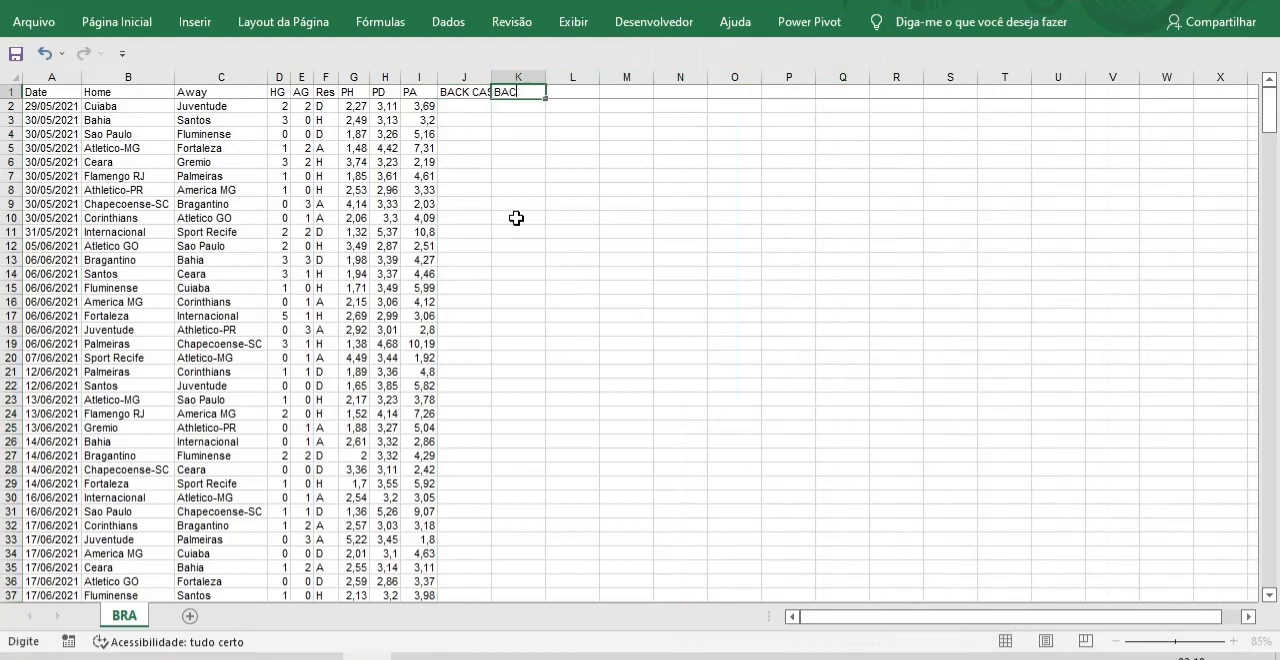
pyautogui.press('Tab')
pyautogui.write('BA')
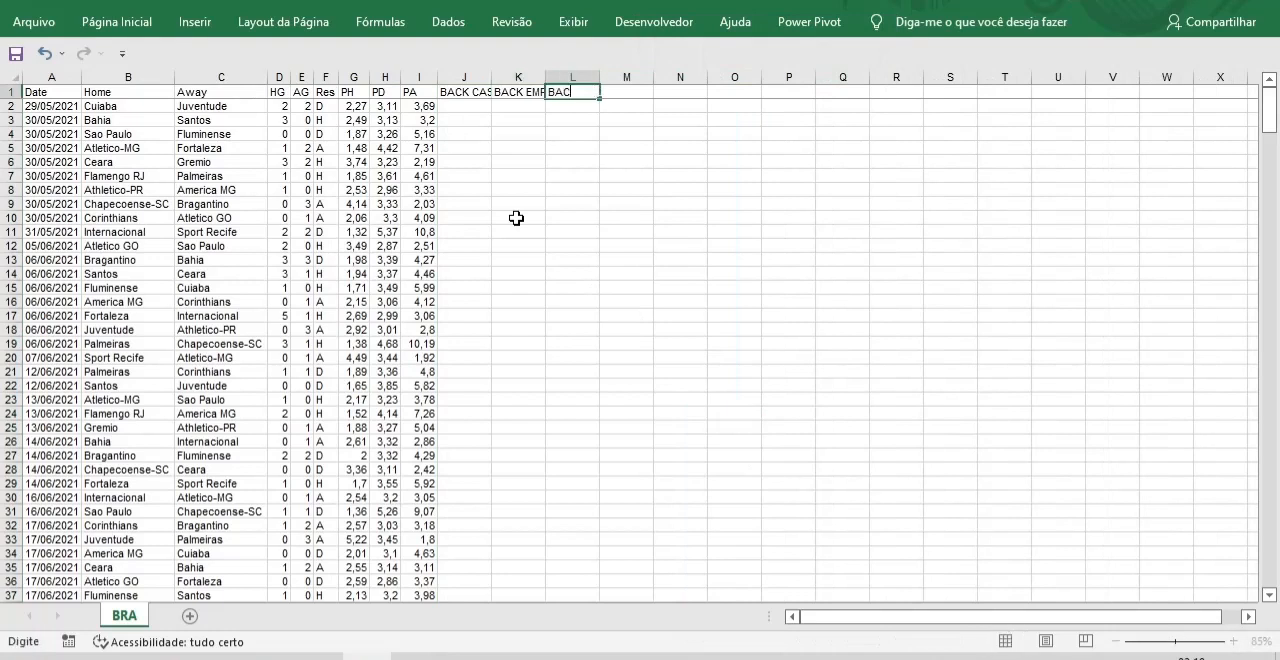
pyautogui.write('CK VIS')
pyautogui.click(516, 204)
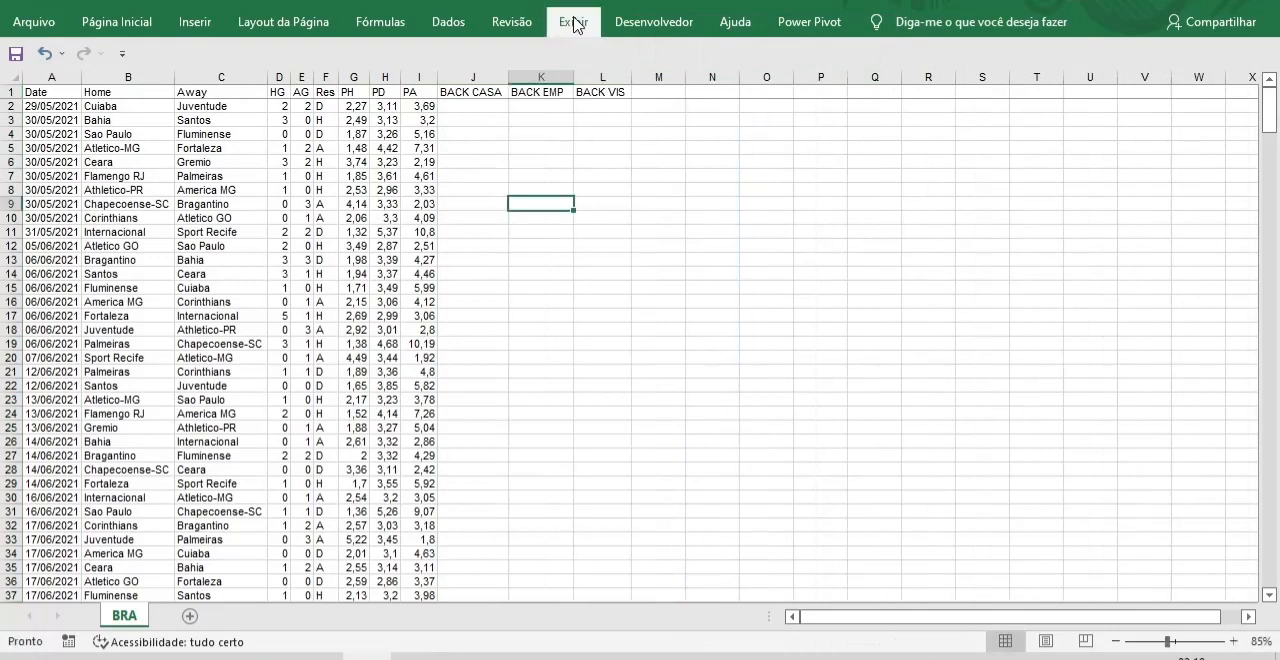
# Turn on the display of the formula bar.
pyautogui.click(573, 21)
pyautogui.click(500, 60)
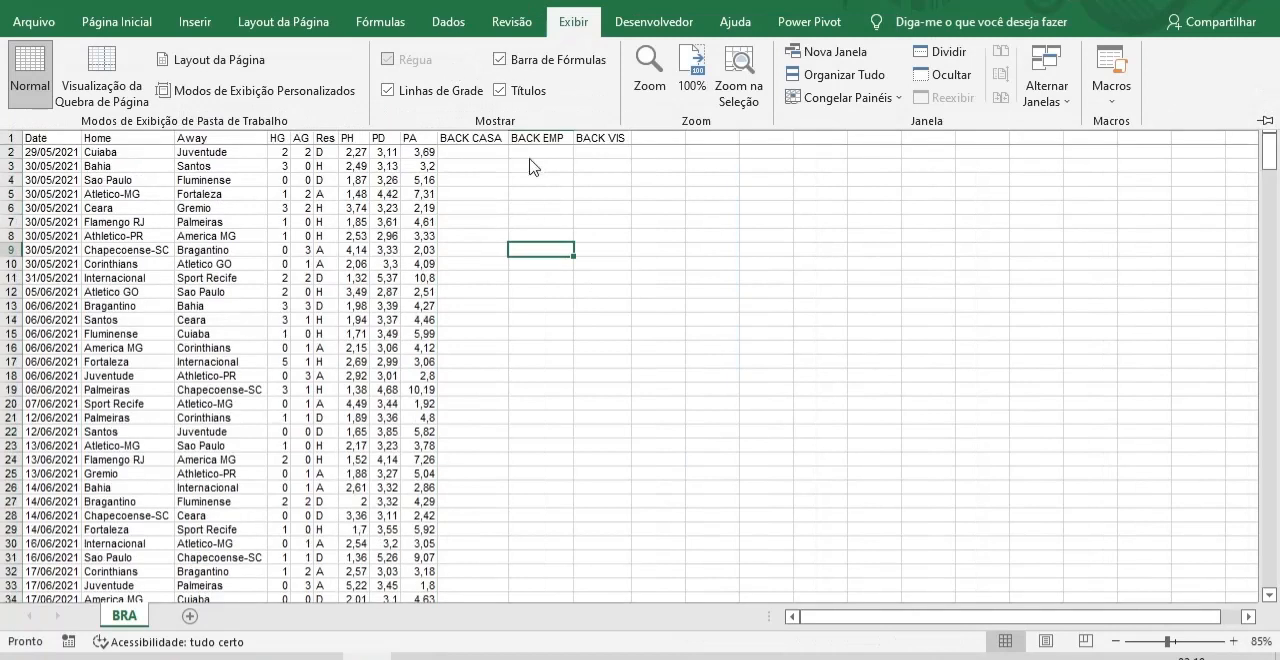
# Enter the formula =SE(F2="H";G2-1;-1) in J2 under BACK CASA.
pyautogui.click(500, 156)
pyautogui.click(467, 160)
pyautogui.click(464, 151)
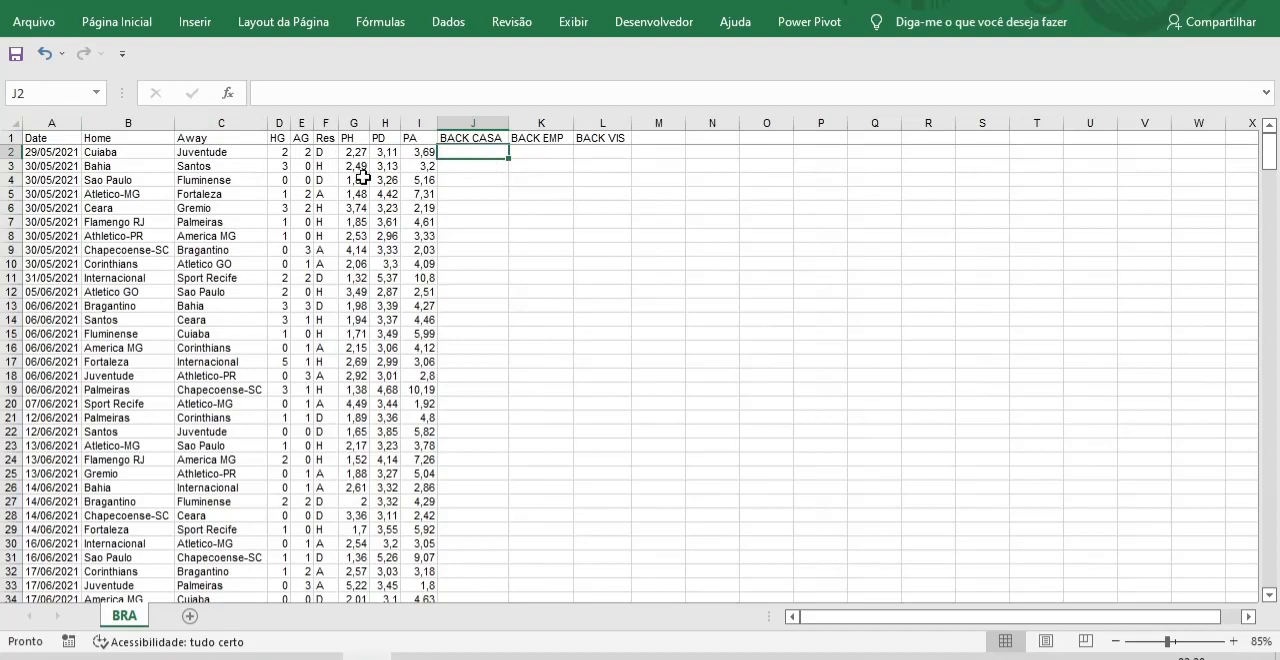
pyautogui.click(276, 93)
pyautogui.write('=')
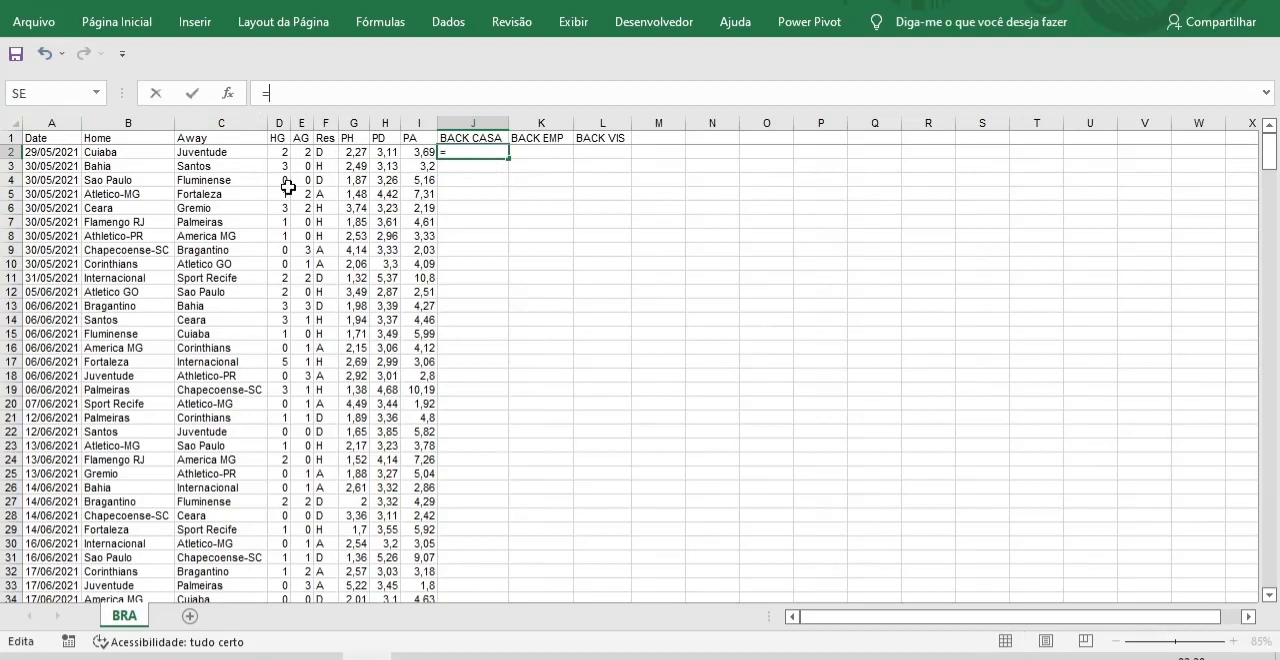
pyautogui.write('SE')
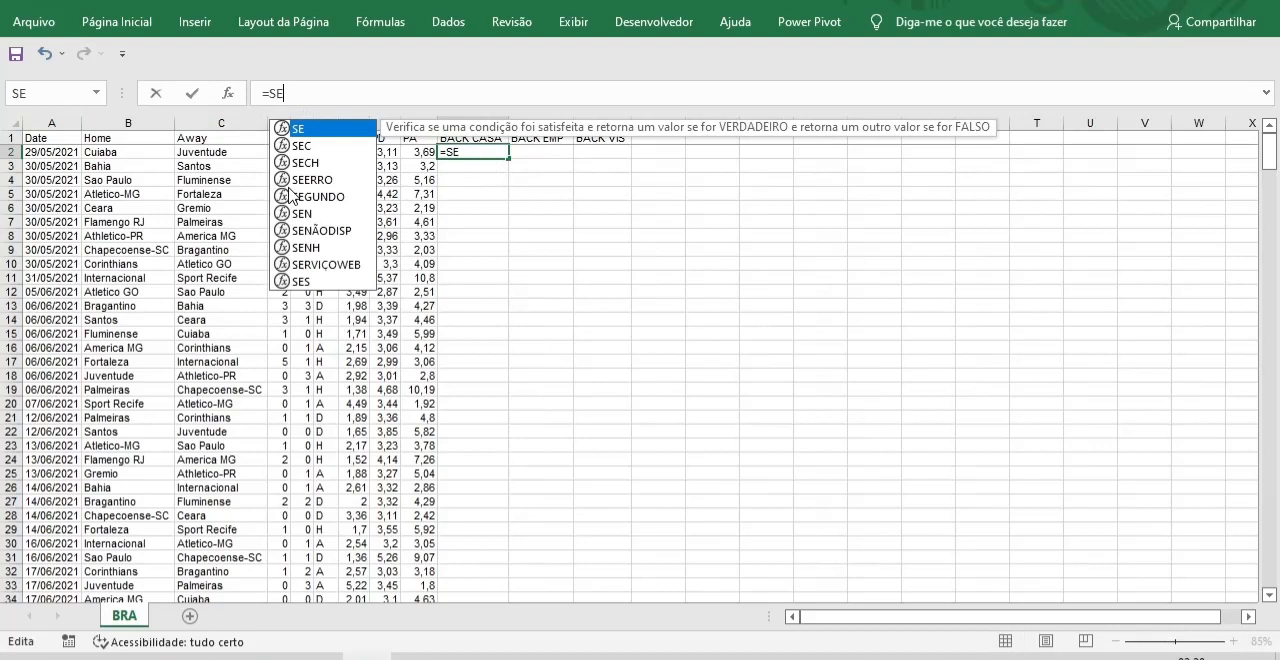
pyautogui.write('(')
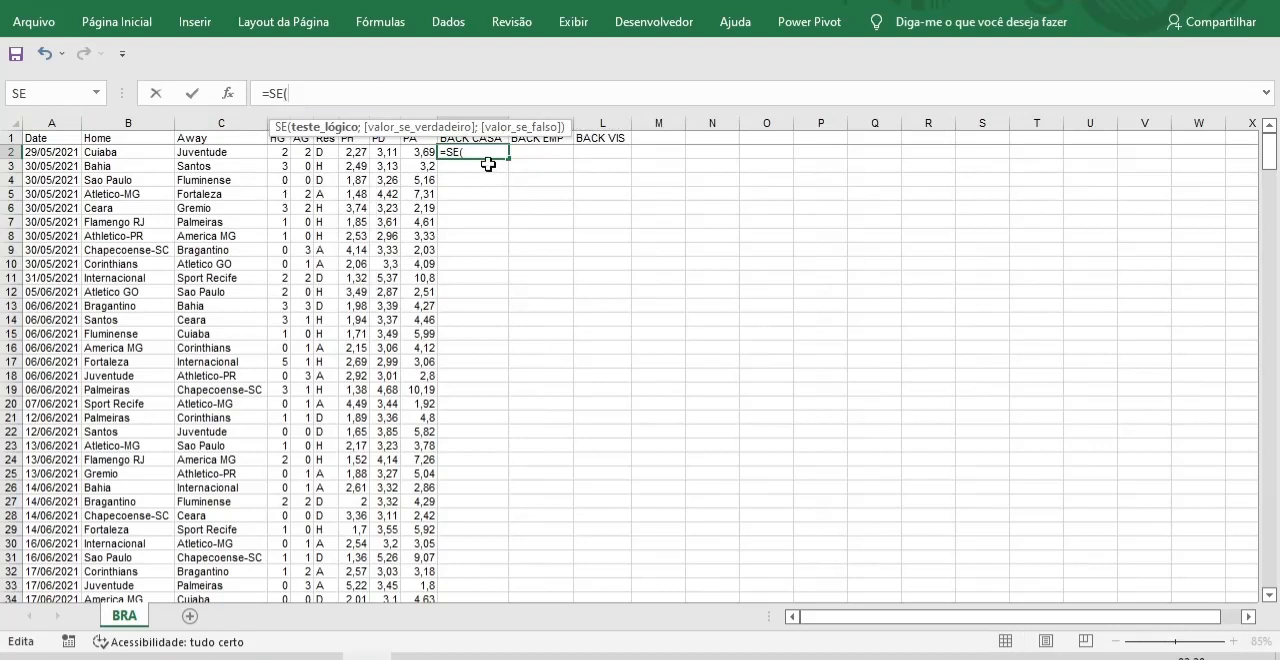
pyautogui.moveTo(414, 123); pyautogui.dragTo(606, 52)
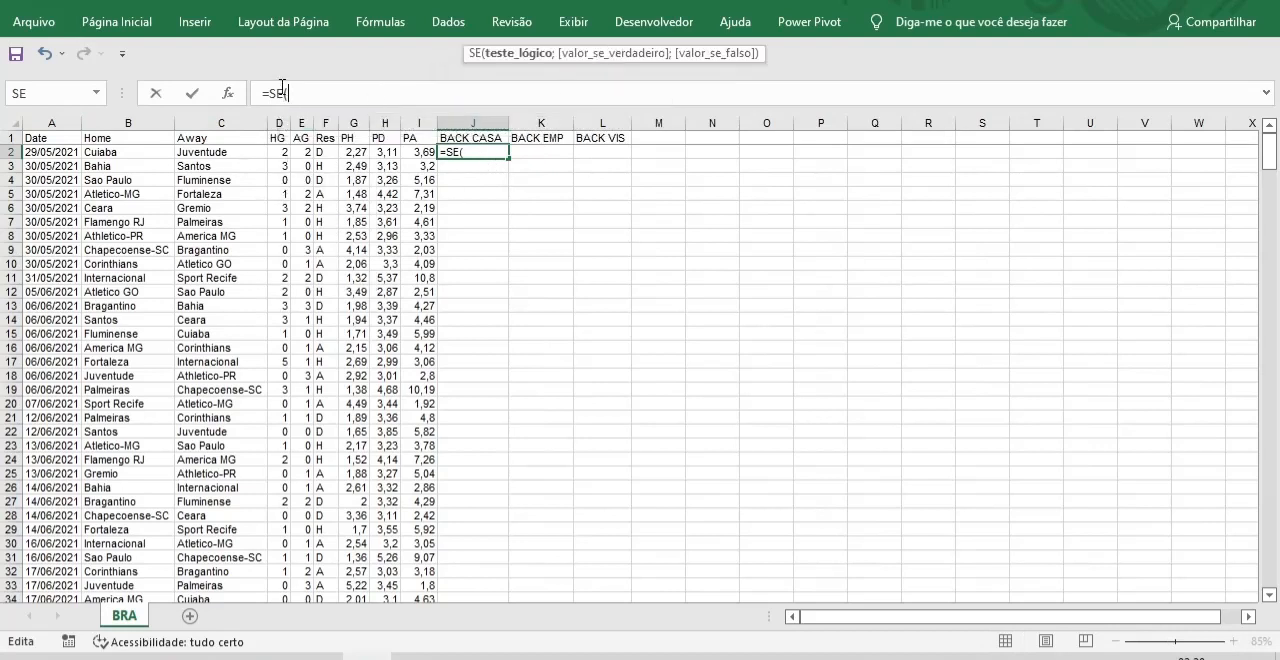
pyautogui.click(323, 154)
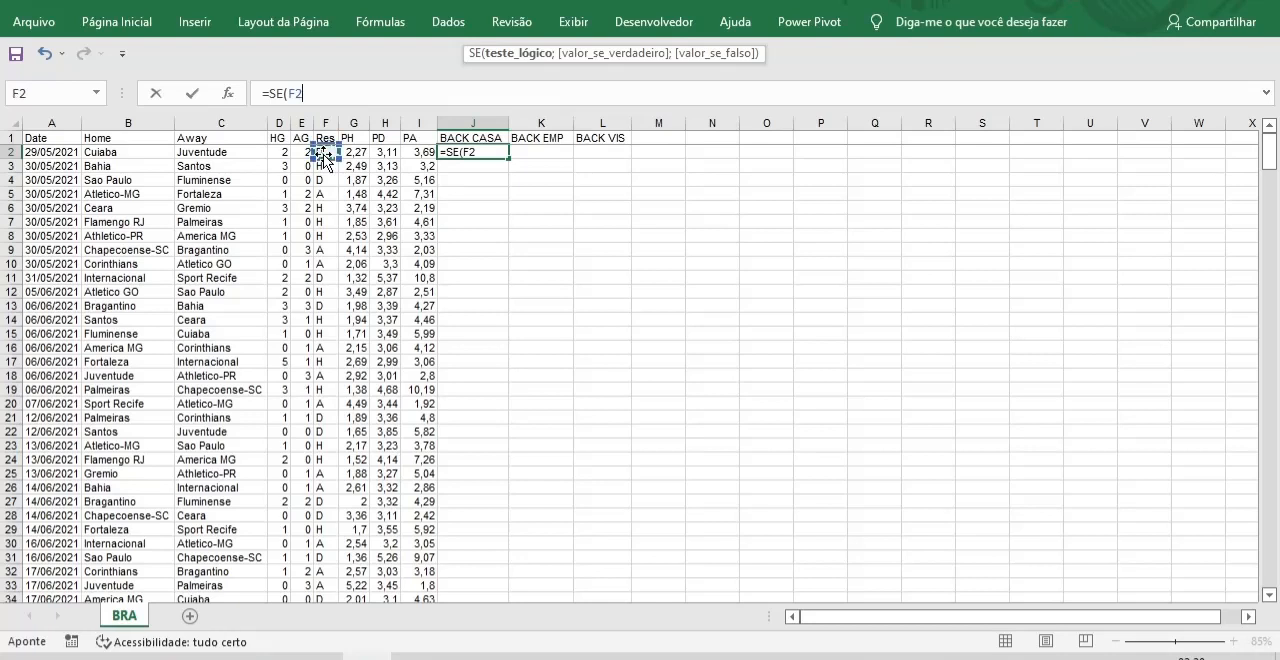
pyautogui.write('="H')
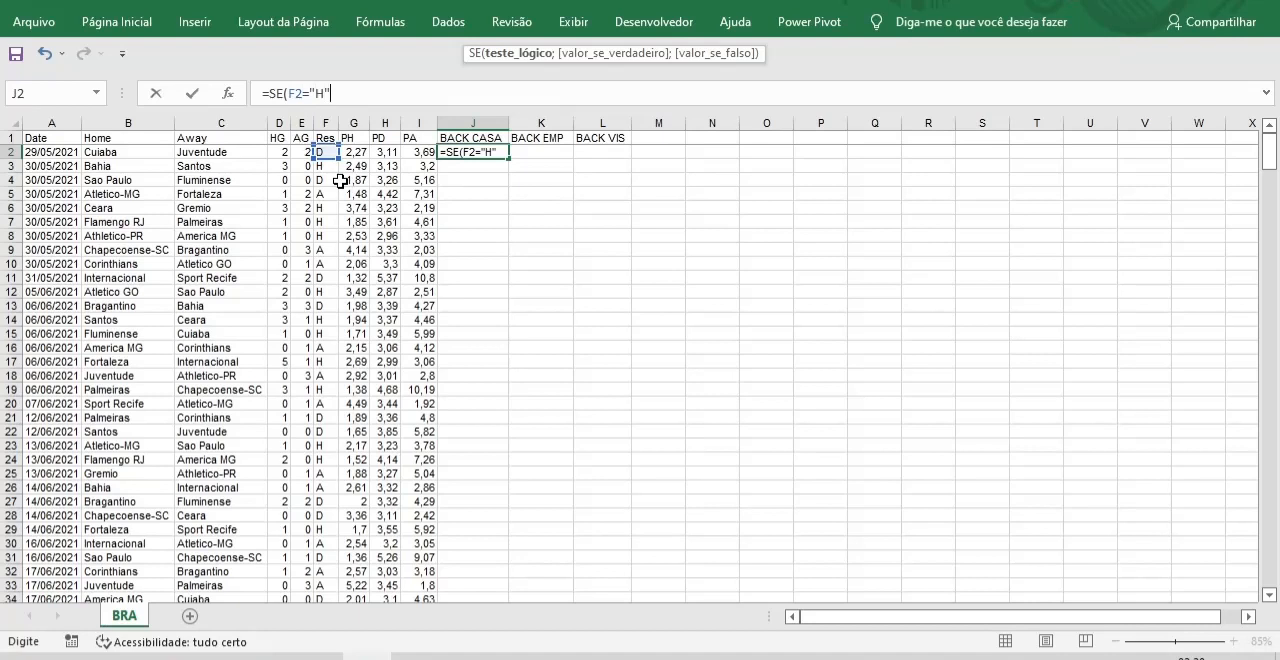
pyautogui.write(';')
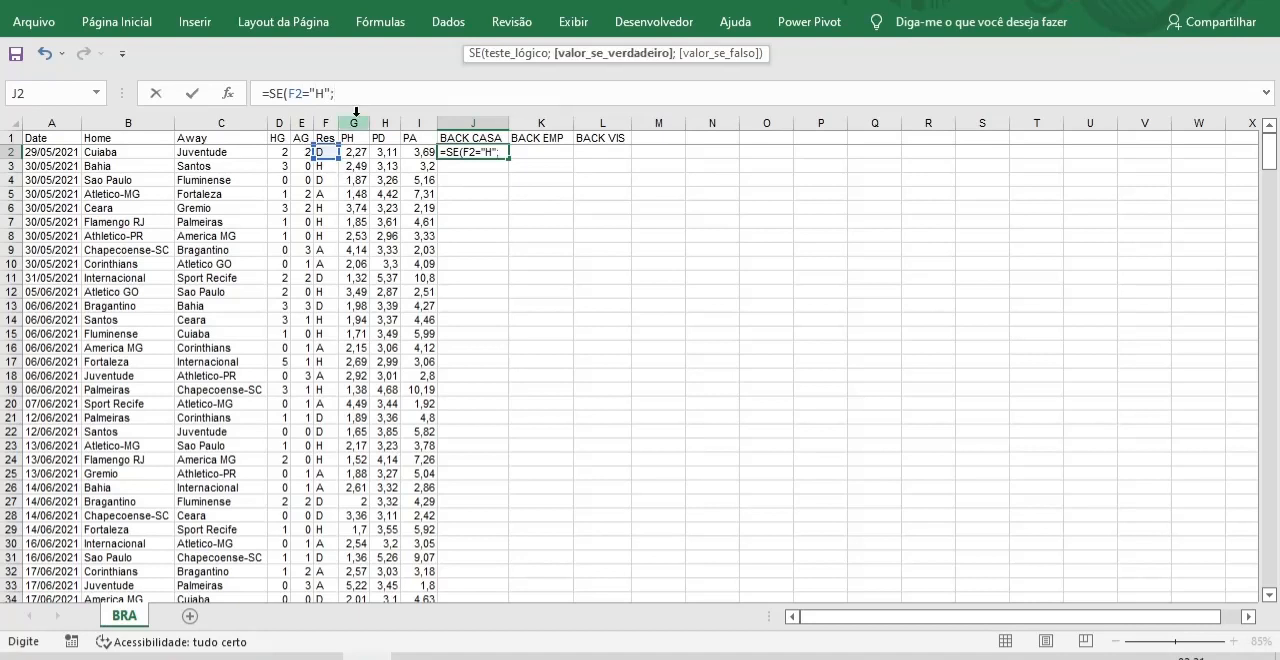
pyautogui.click(357, 153)
pyautogui.write('-')
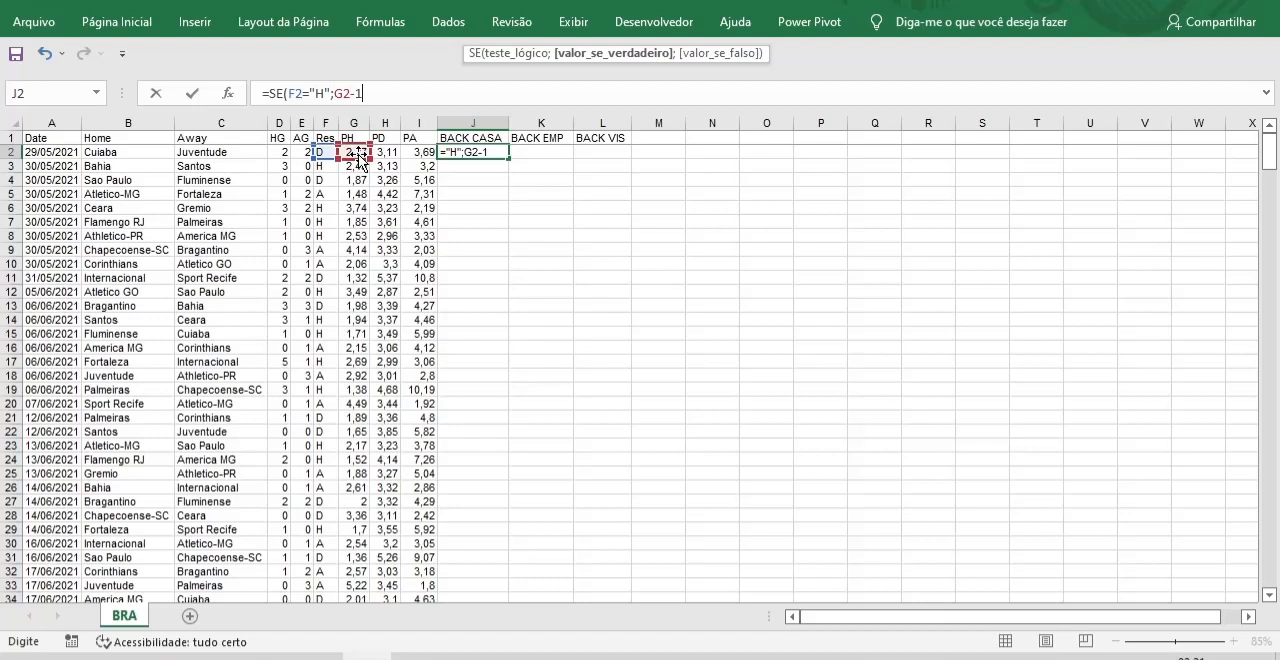
pyautogui.write('1;-1')
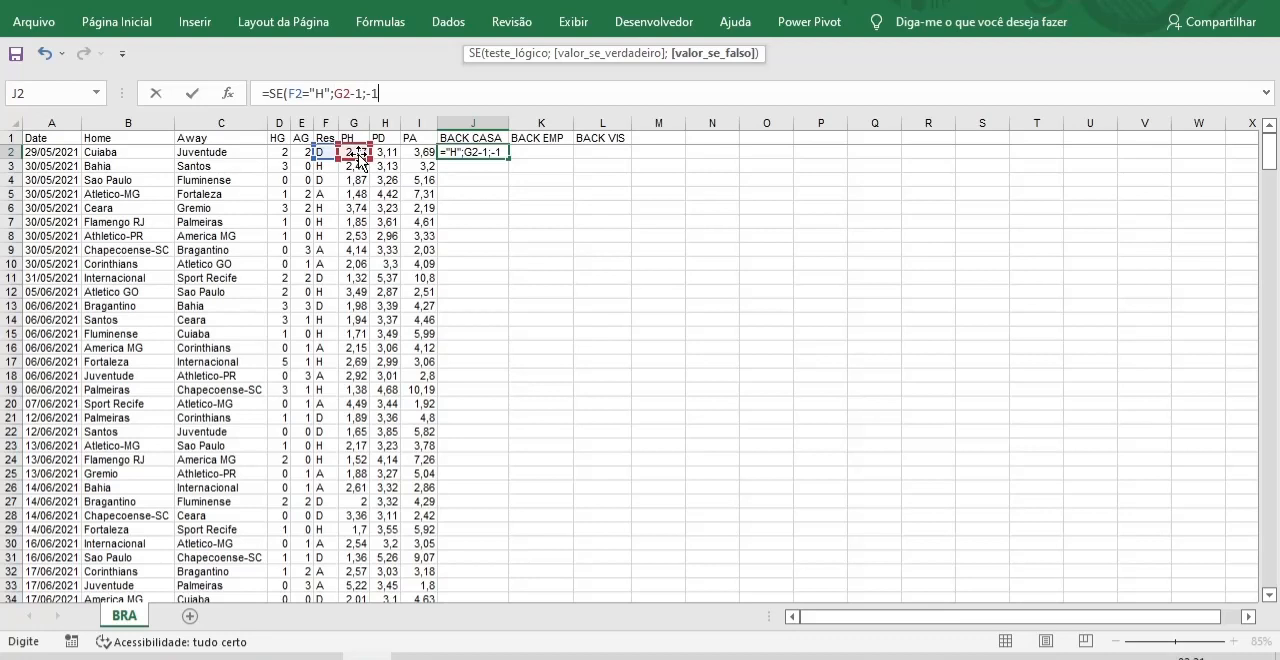
pyautogui.write(')')
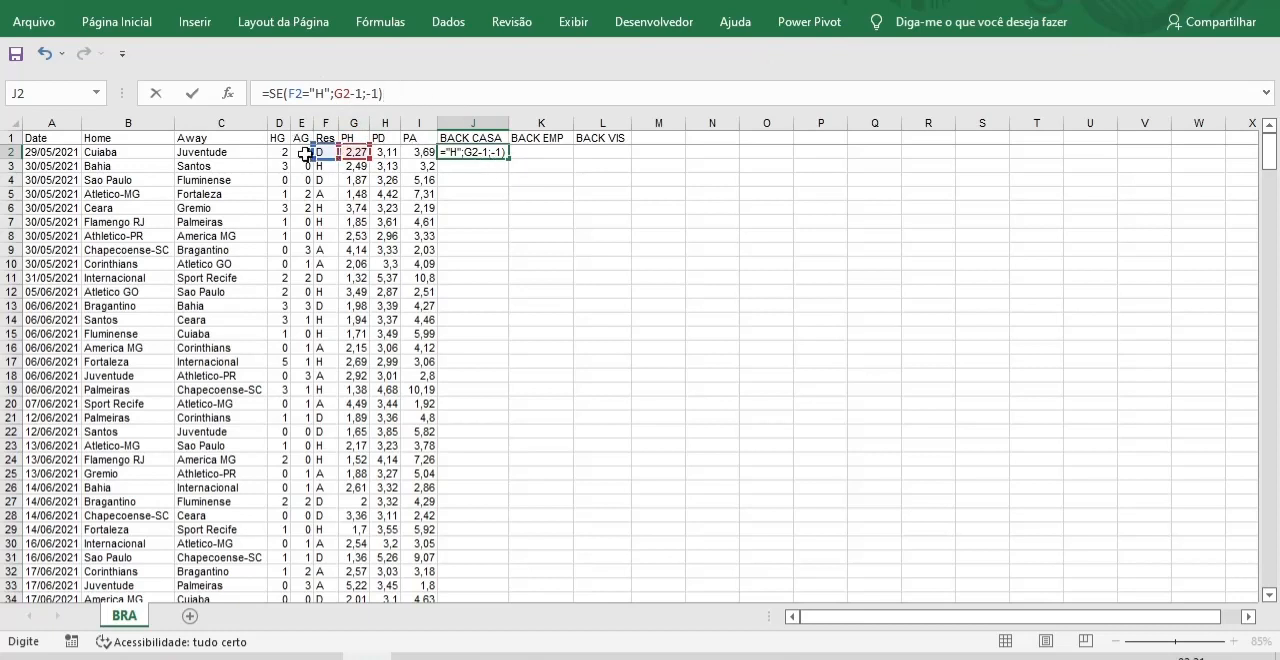
pyautogui.click(401, 94)
pyautogui.press('Return')
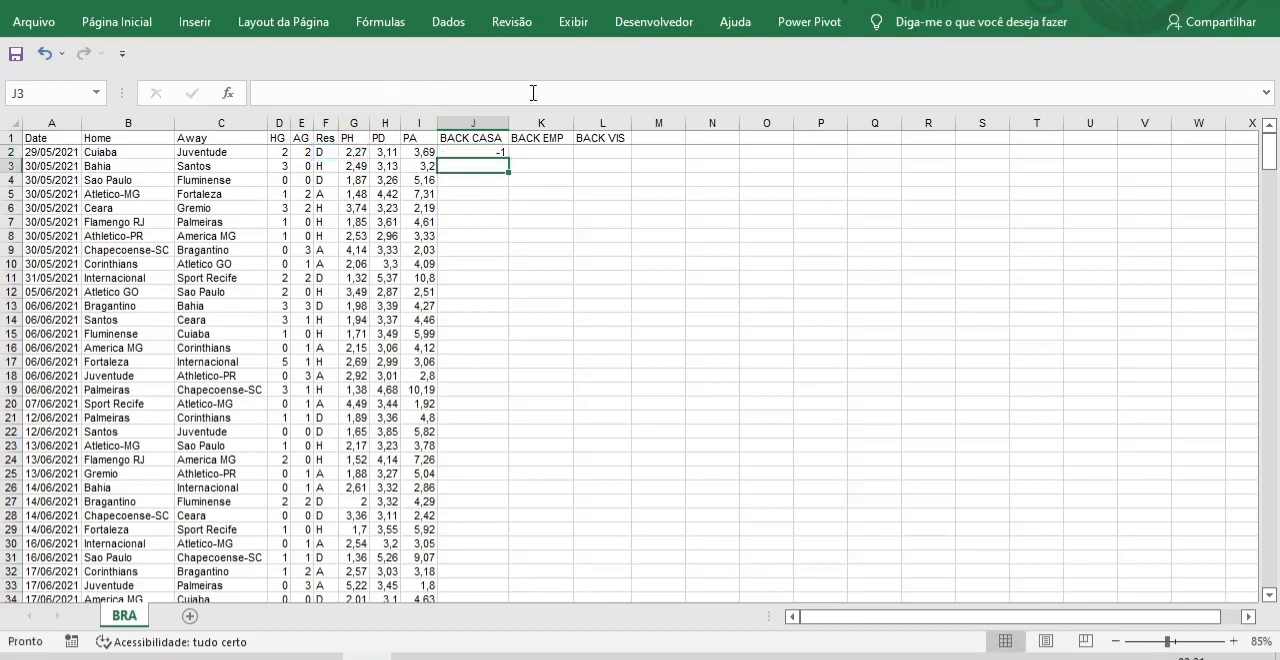
# Fill the J2 formula down the whole BACK CASA column and check the results in rows 3 and 6.
pyautogui.click(480, 151)
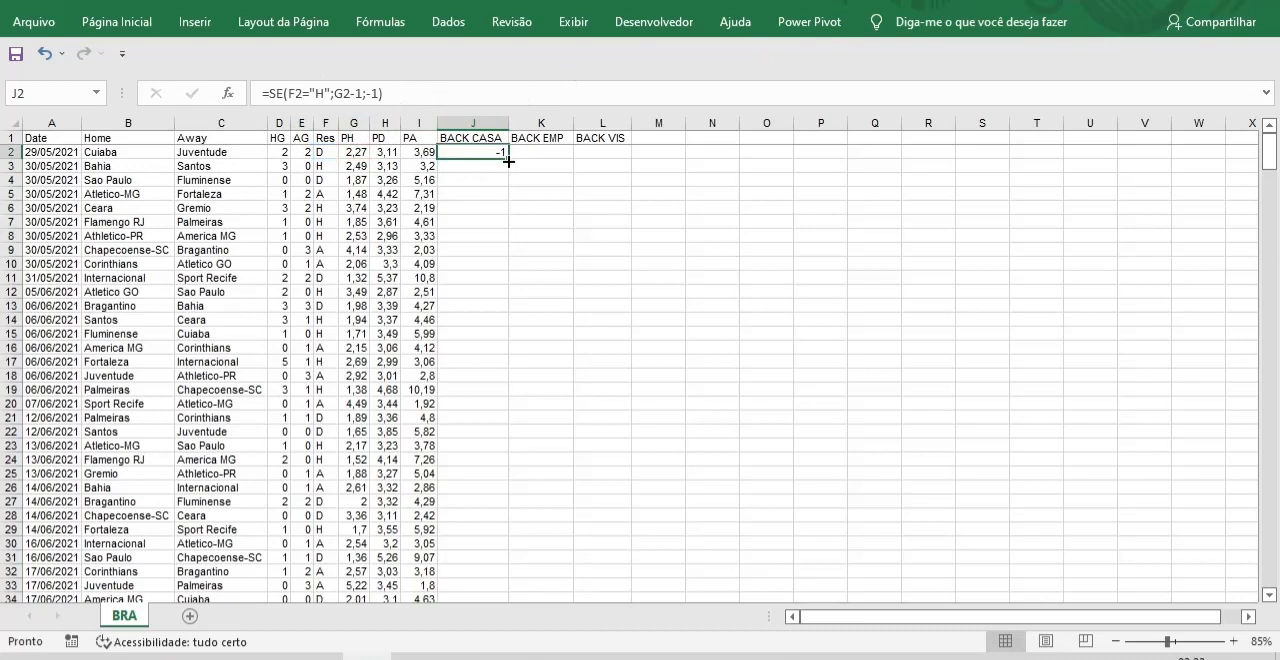
pyautogui.doubleClick(508, 160)
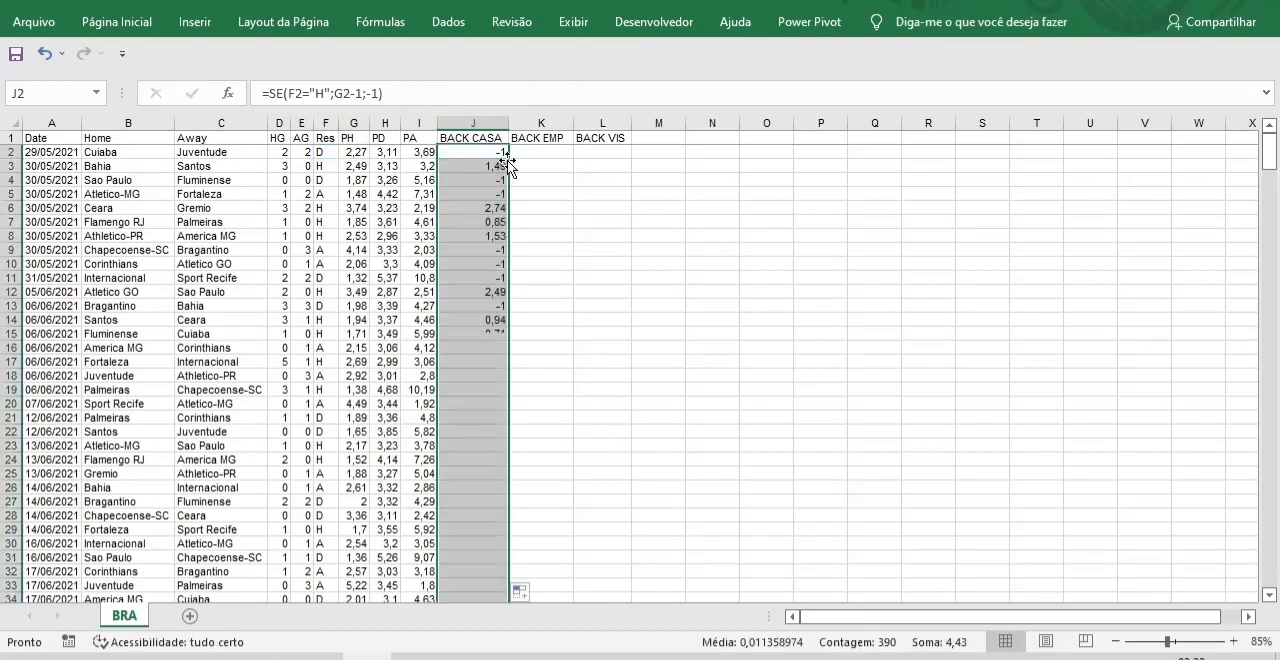
pyautogui.click(603, 362)
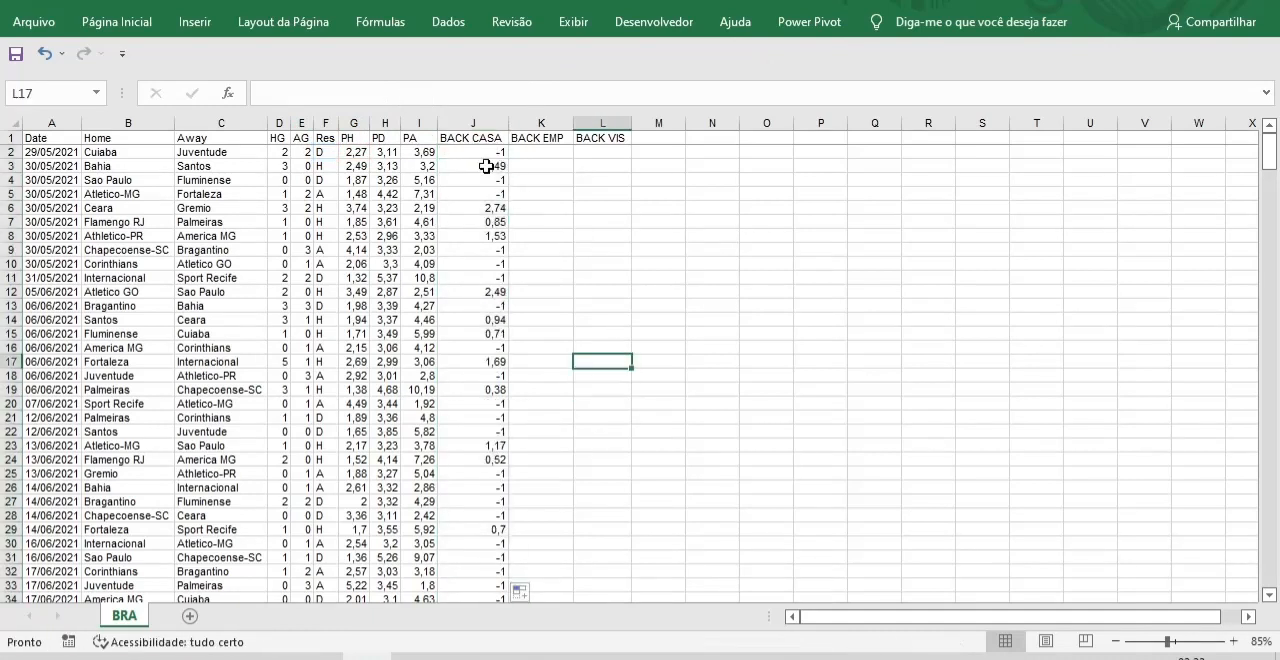
pyautogui.click(486, 166)
pyautogui.click(5, 168)
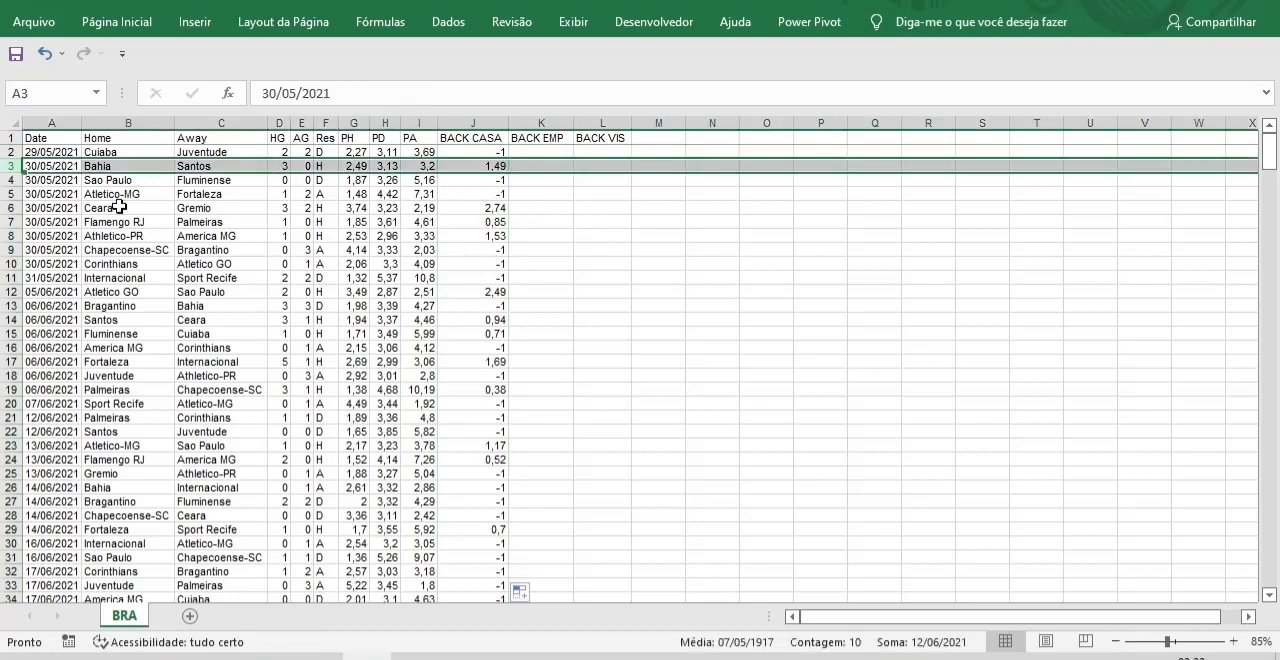
pyautogui.click(10, 208)
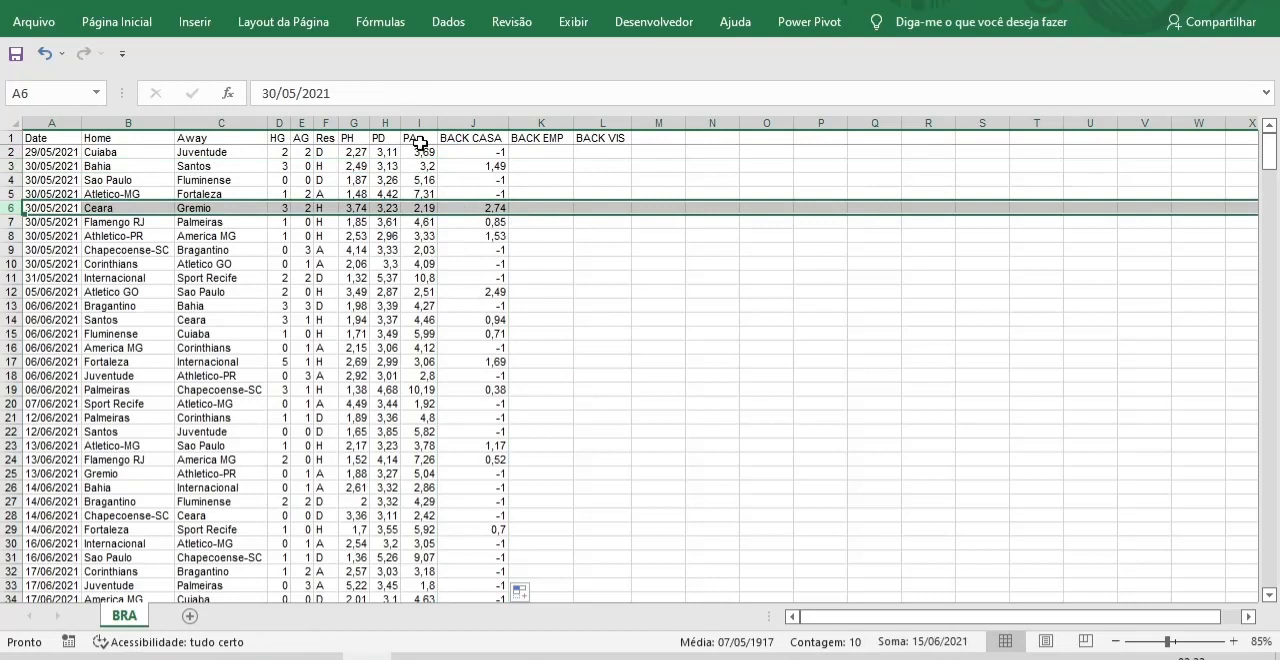
# Copy the formula text of J2 into K2 under BACK EMP, keeping its cell references unchanged.
pyautogui.click(485, 152)
pyautogui.moveTo(409, 93); pyautogui.dragTo(214, 97)
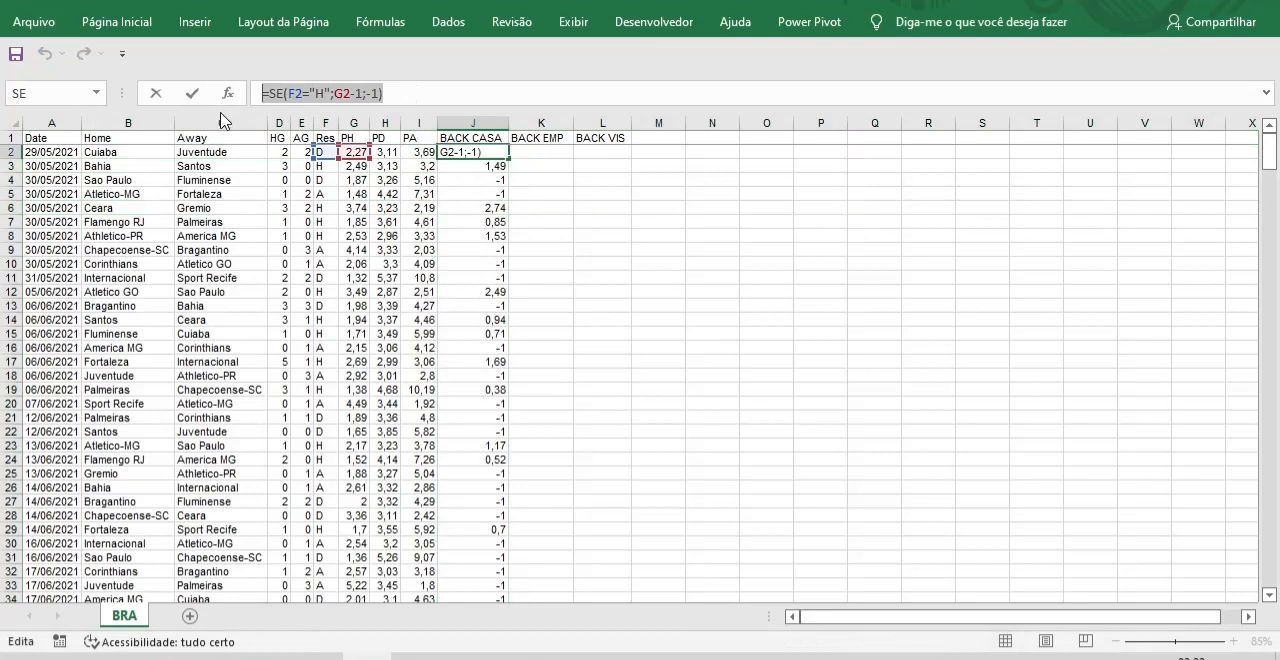
pyautogui.press('Escape')
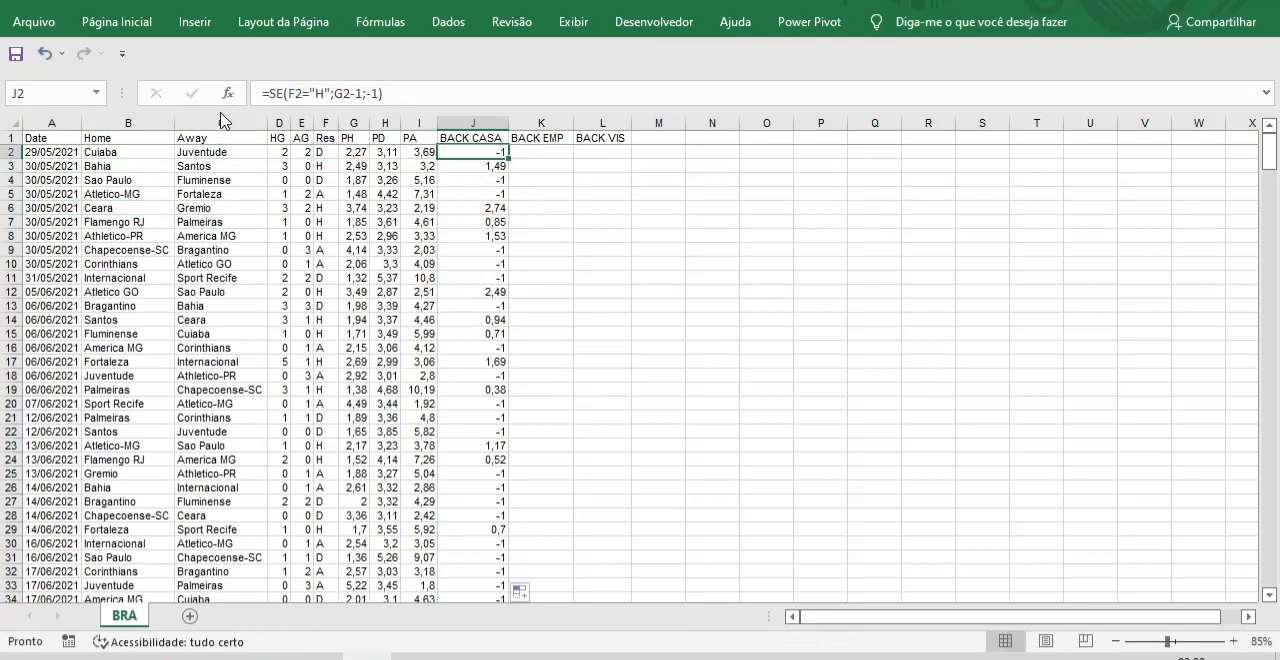
pyautogui.click(543, 152)
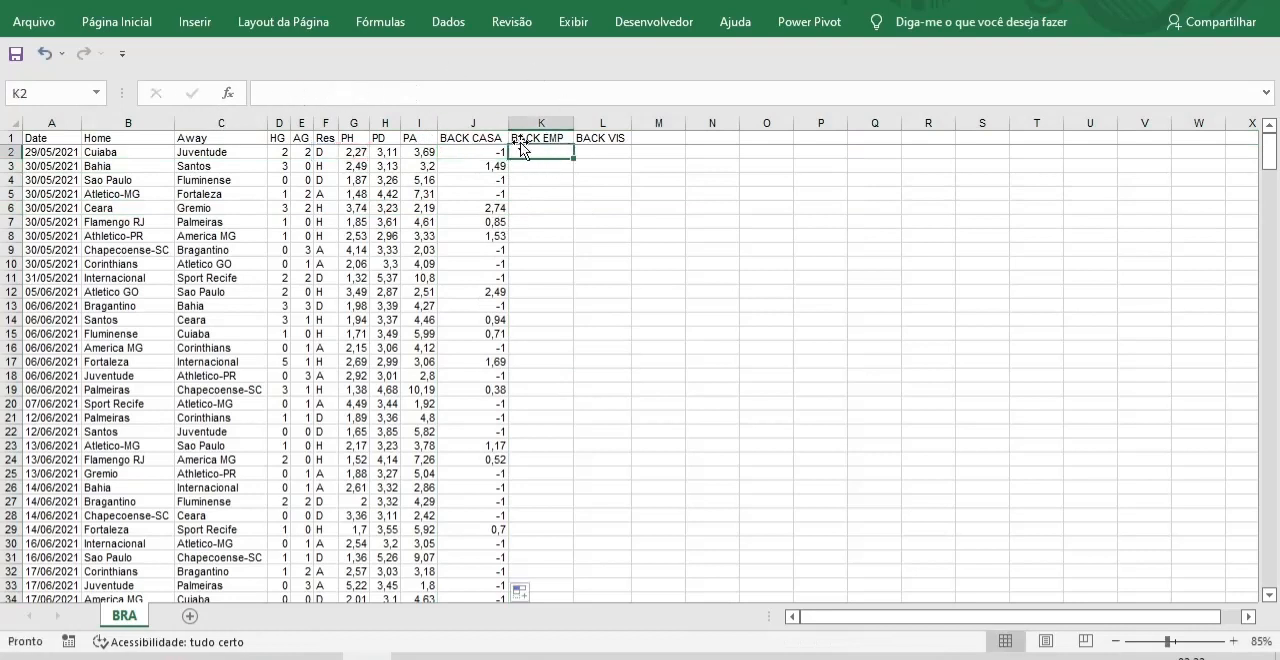
pyautogui.press('F2')
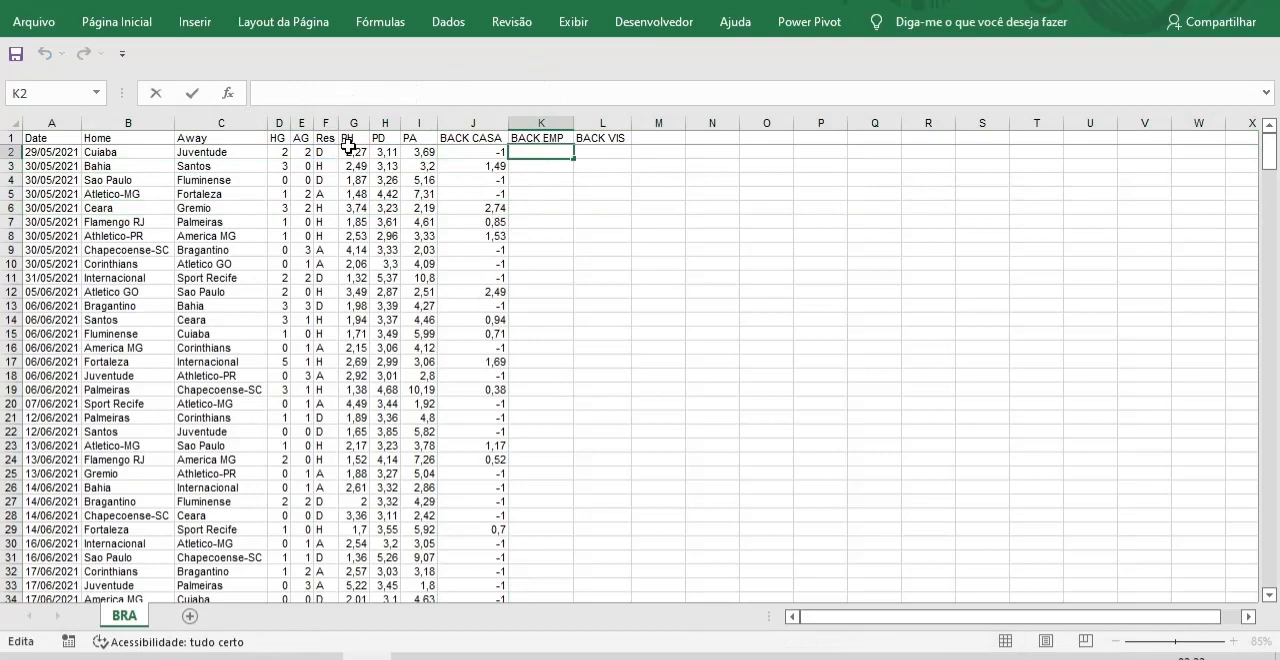
pyautogui.write('=SE(F2="H";G2-1;-1)')
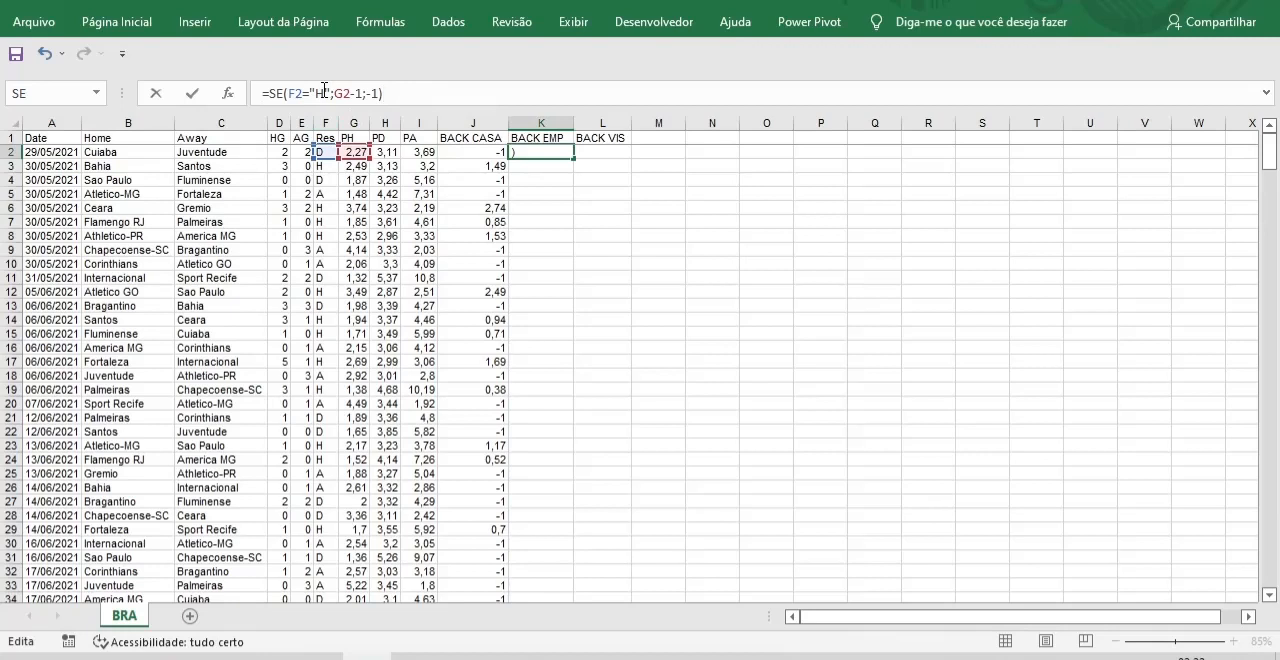
# Adapt the K2 formula to draws so that it reads =SE(F2="D";H2-1;-1).
pyautogui.click(324, 91)
pyautogui.press('BackSpace')
pyautogui.write('D')
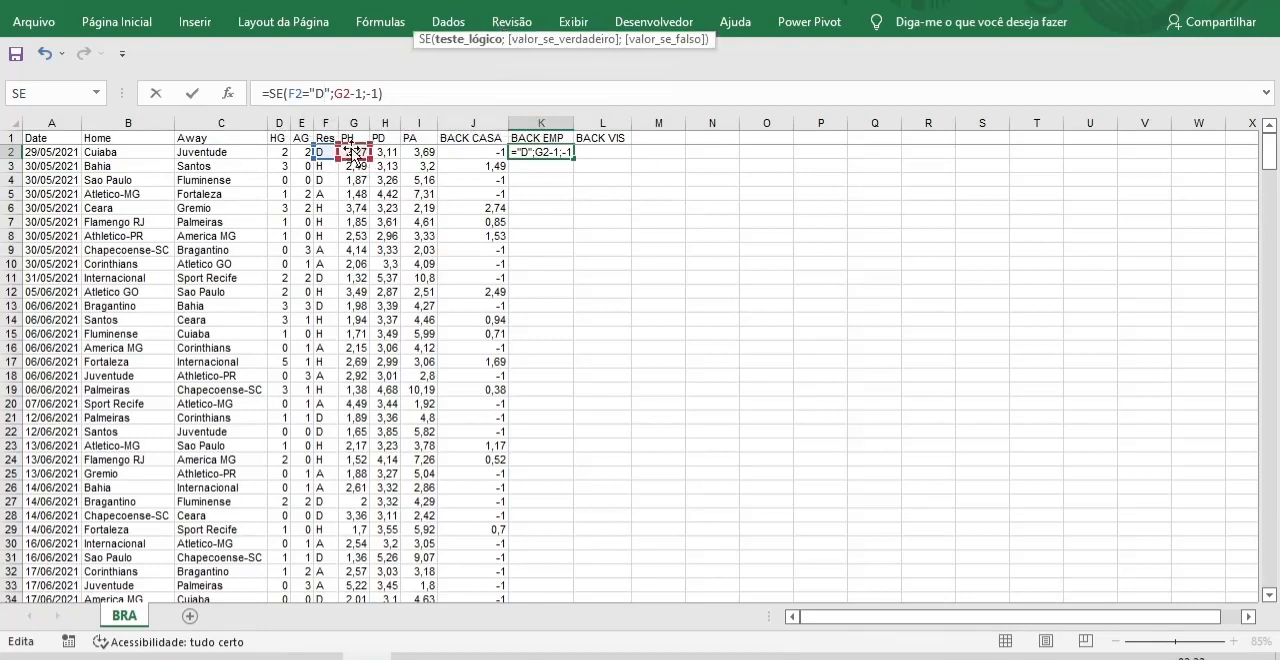
pyautogui.click(345, 93)
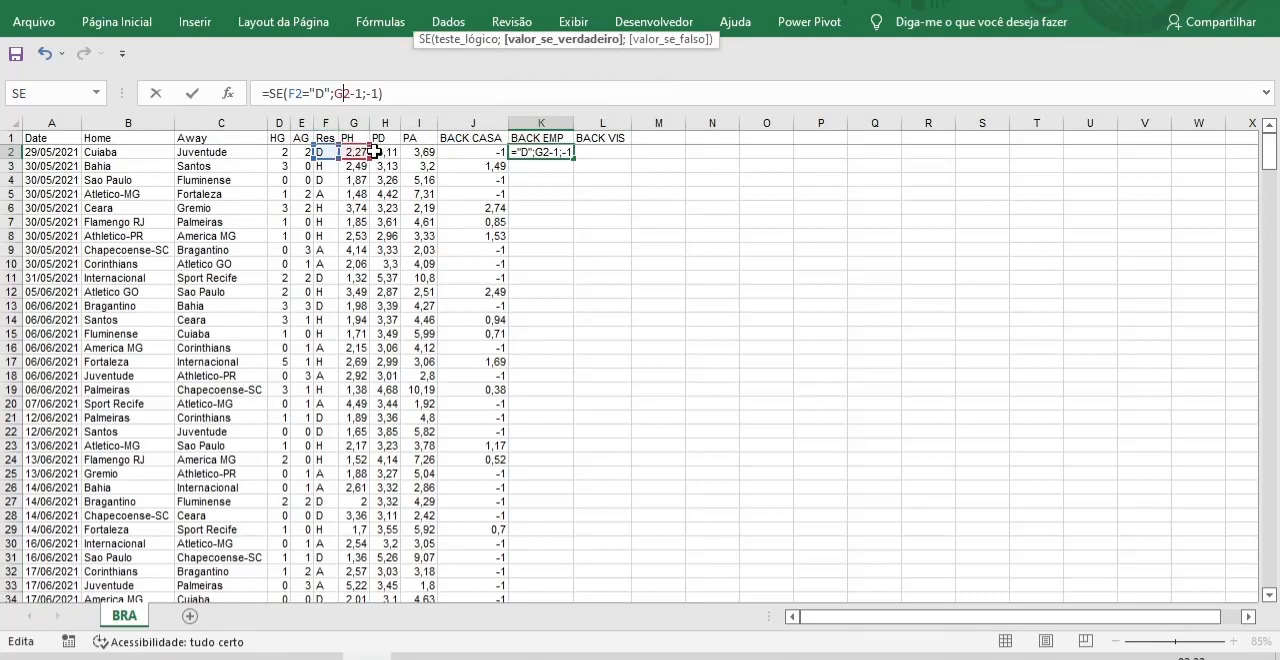
pyautogui.moveTo(368, 150); pyautogui.dragTo(400, 151)
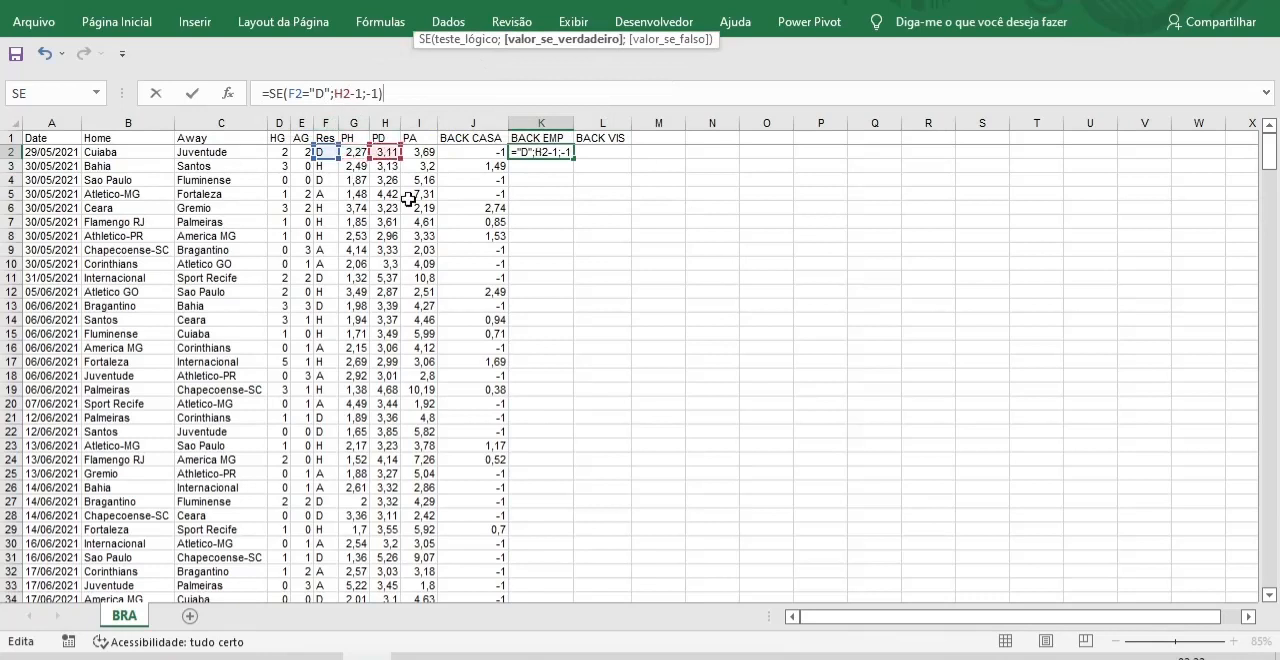
pyautogui.click(394, 97)
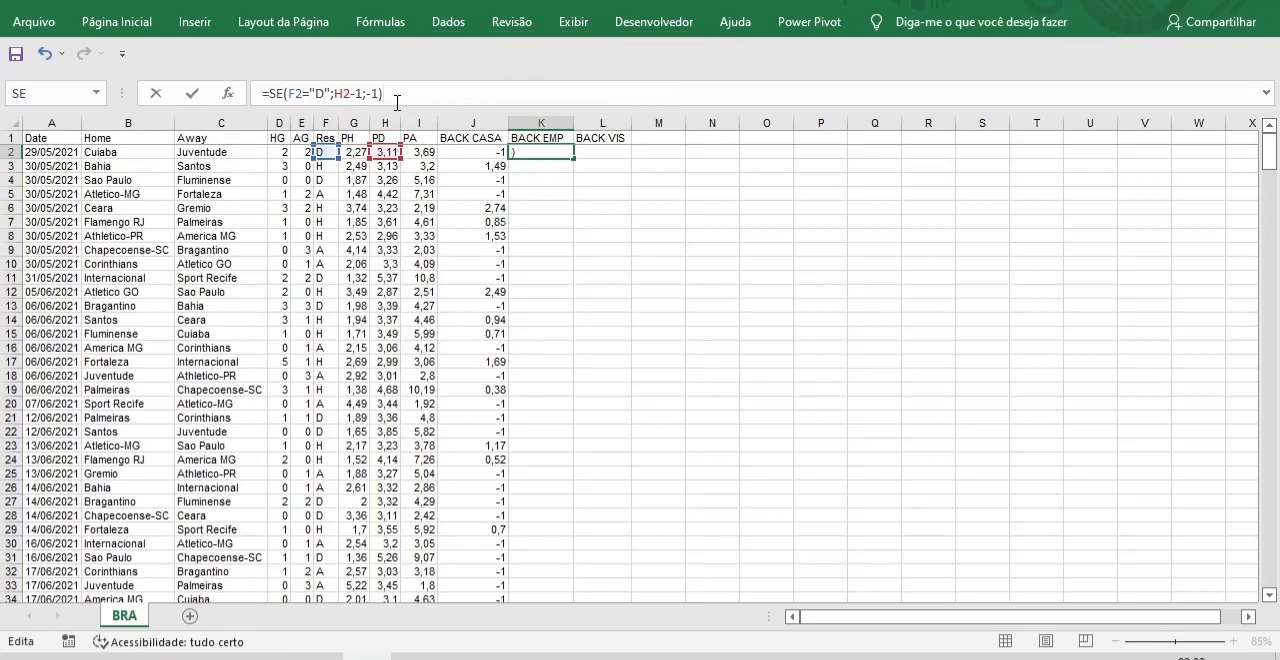
pyautogui.press('Return')
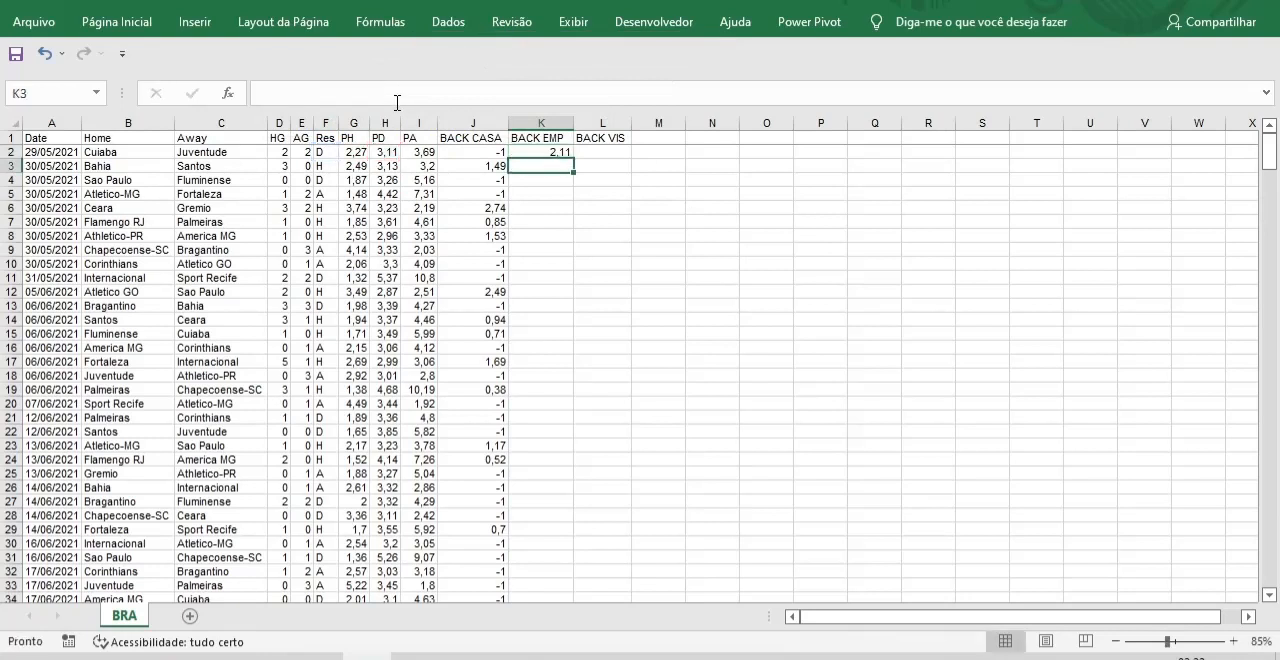
# Fill the K2 formula down the whole BACK EMP column.
pyautogui.click(553, 154)
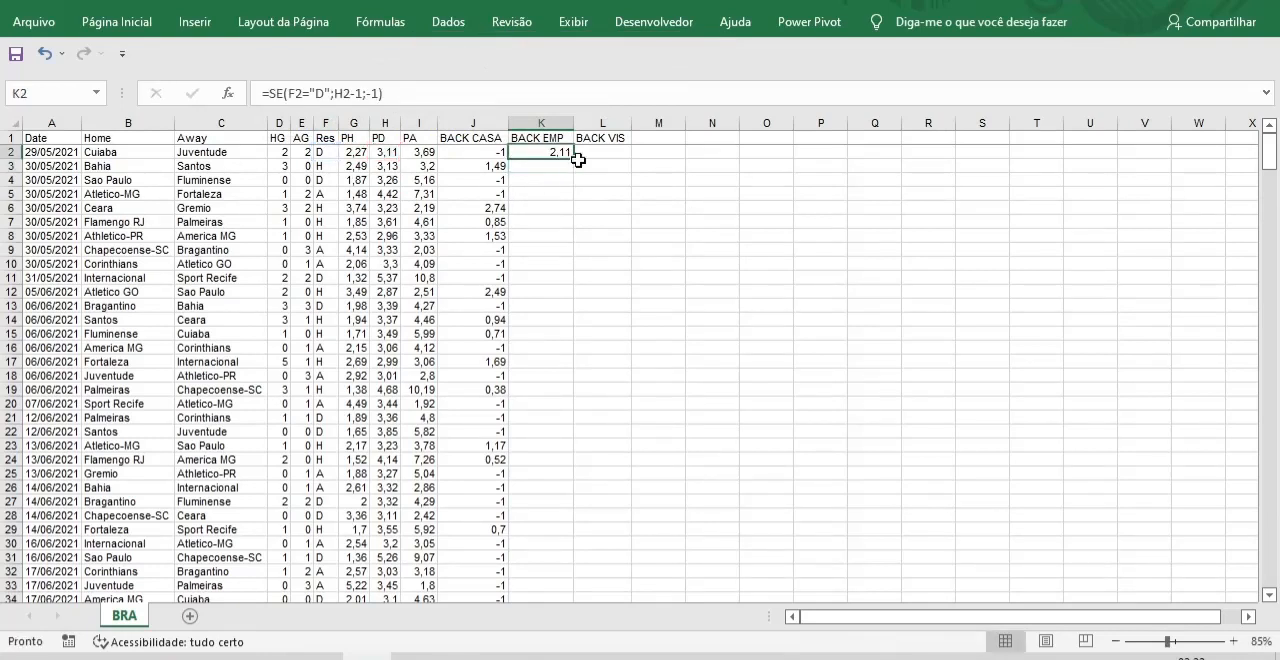
pyautogui.doubleClick(572, 160)
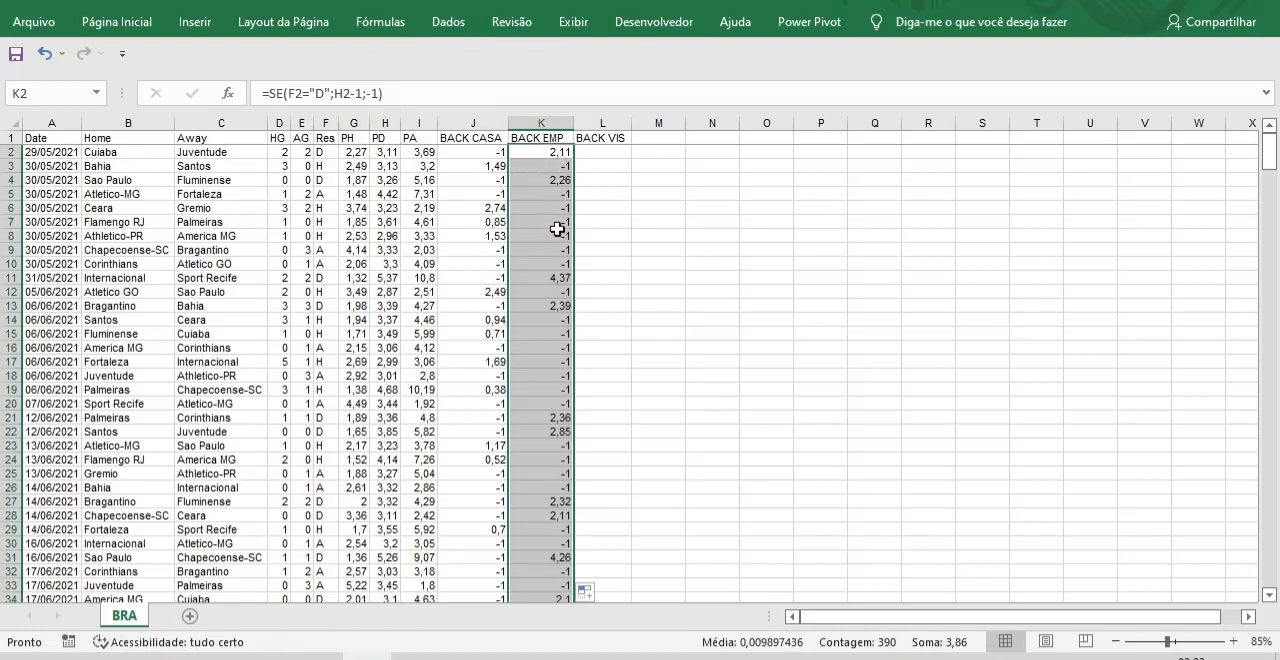
pyautogui.click(697, 322)
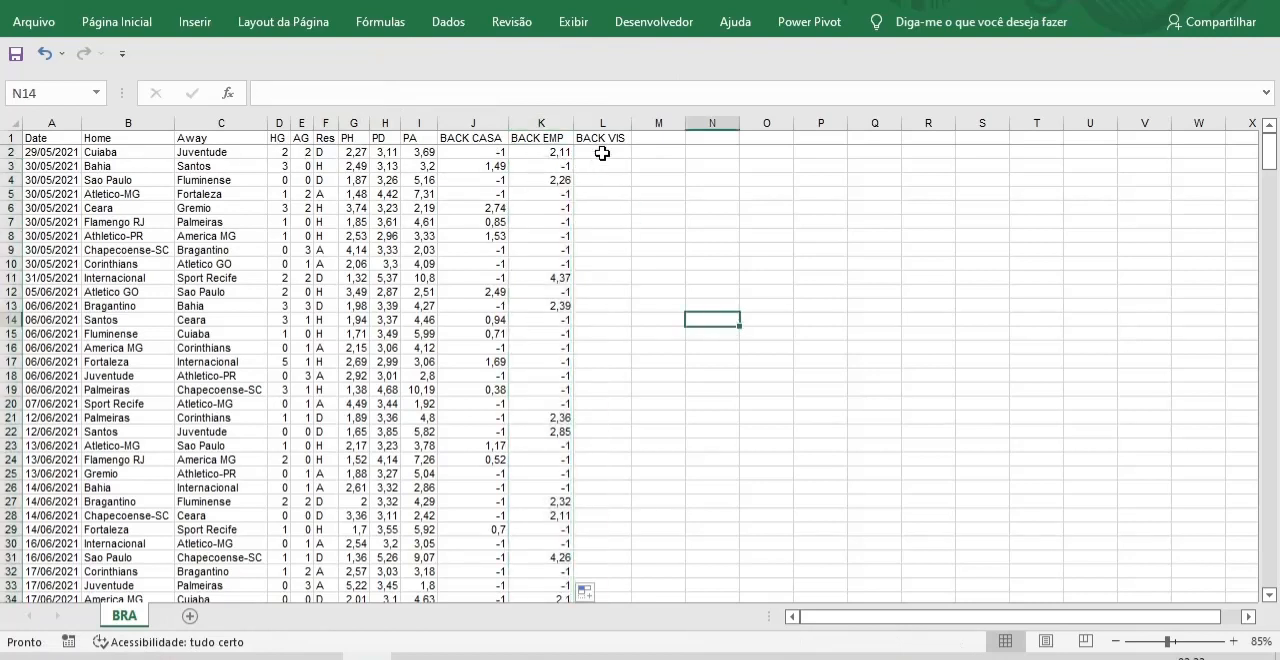
# Paste the copied formula text into L2 under BACK VIS and adapt it to =SE(F2="A";I2-1;-1).
pyautogui.click(603, 151)
pyautogui.click(275, 91)
pyautogui.write('=SE(F2="H";G2-1;-1)')
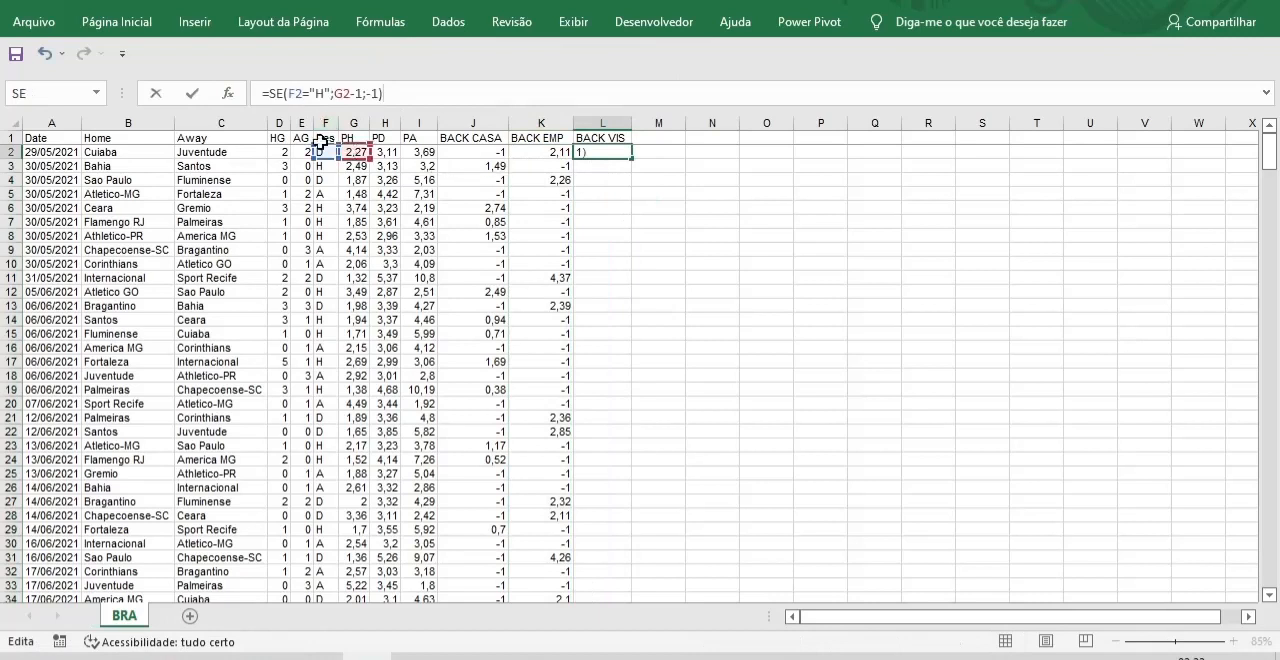
pyautogui.click(325, 94)
pyautogui.press('BackSpace')
pyautogui.write('A')
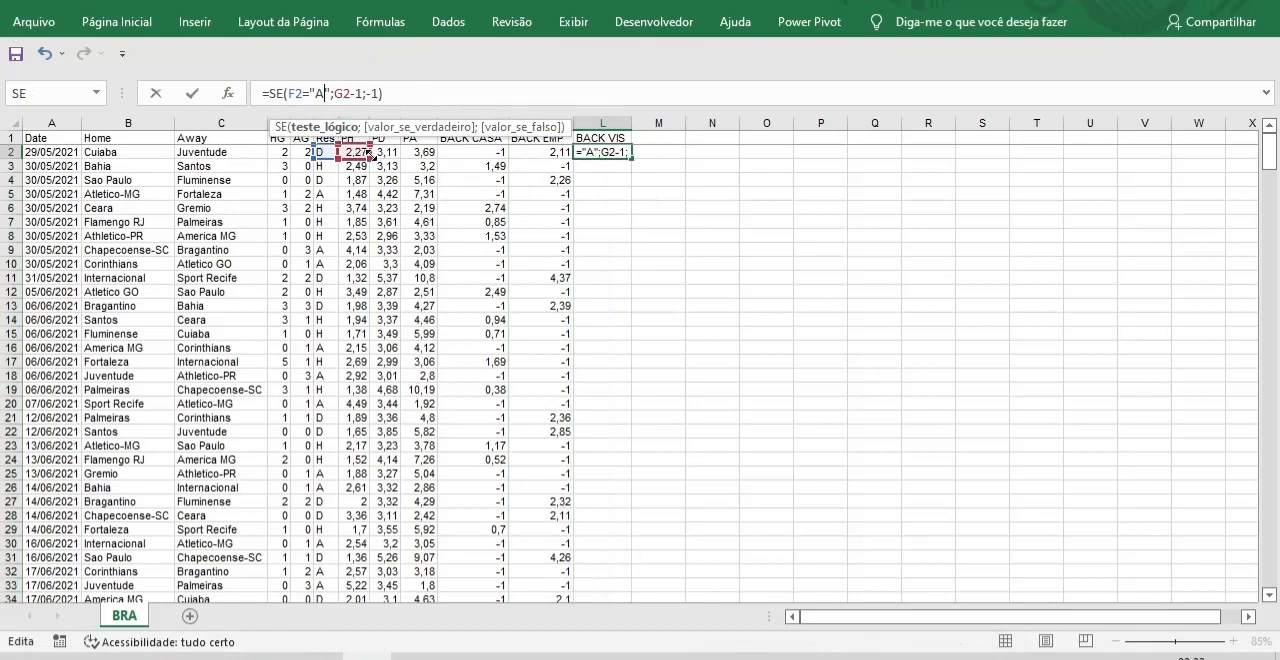
pyautogui.moveTo(372, 155); pyautogui.dragTo(418, 158)
pyautogui.press('Return')
# Fill the L2 formula down the whole BACK VIS column.
pyautogui.click(620, 152)
pyautogui.doubleClick(632, 159)
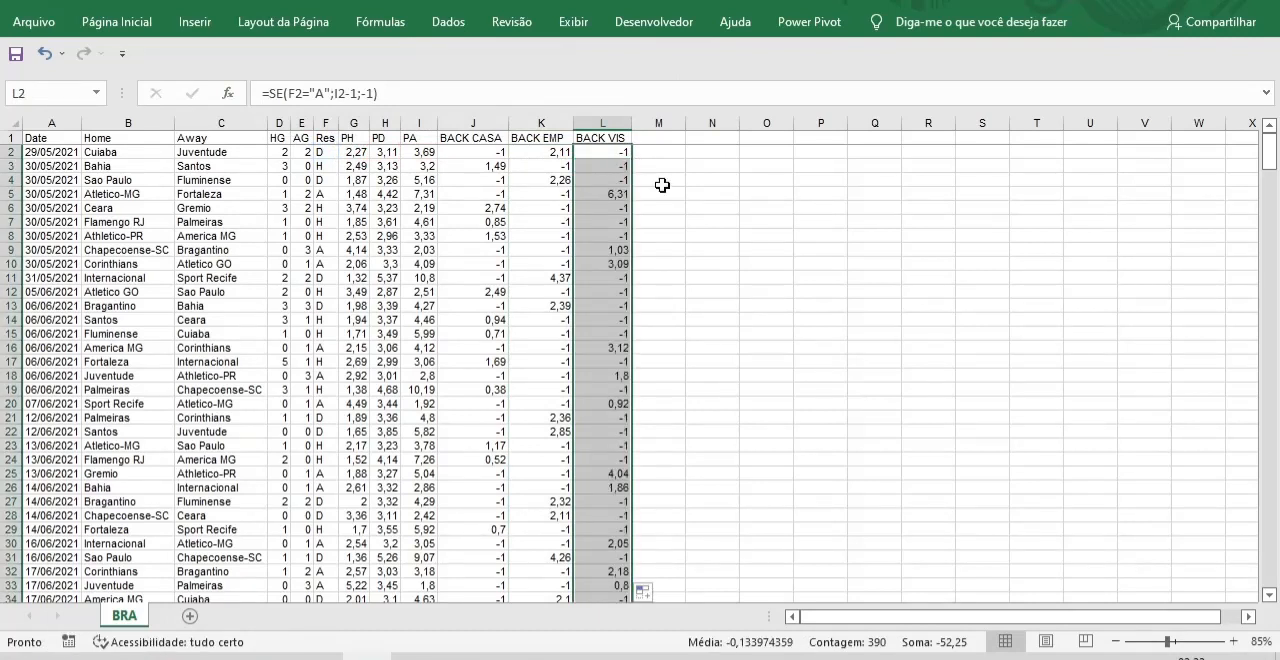
pyautogui.click(622, 152)
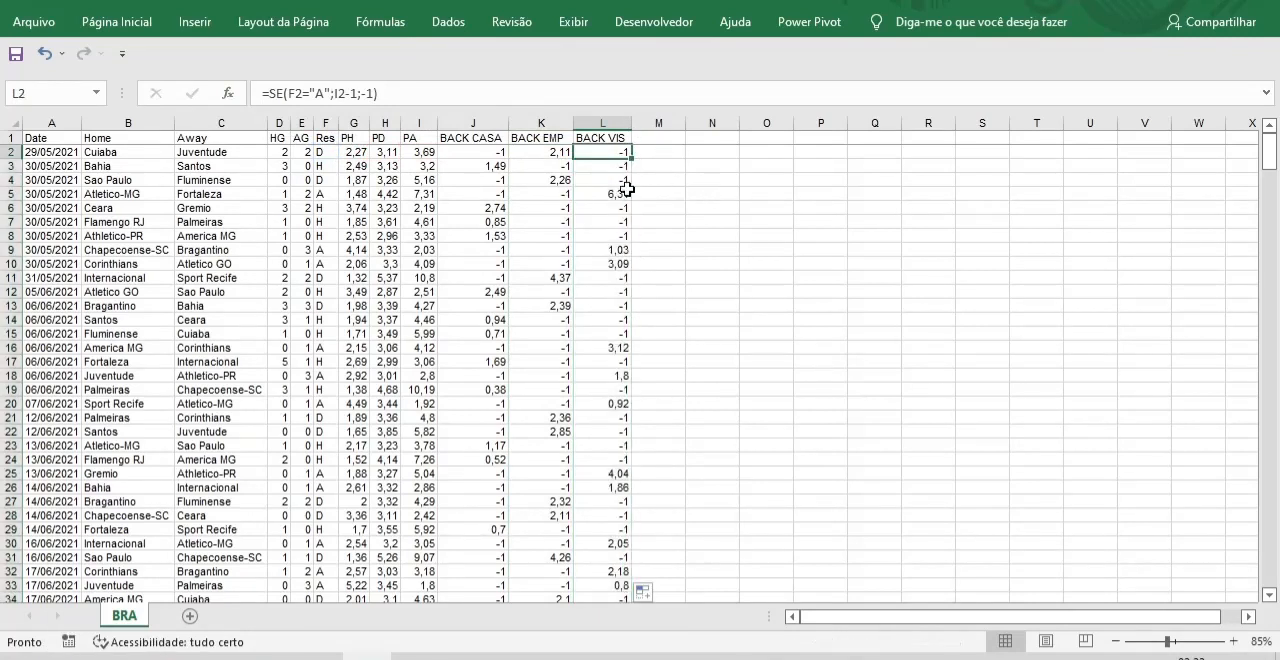
pyautogui.moveTo(1270, 155); pyautogui.dragTo(1026, 124)
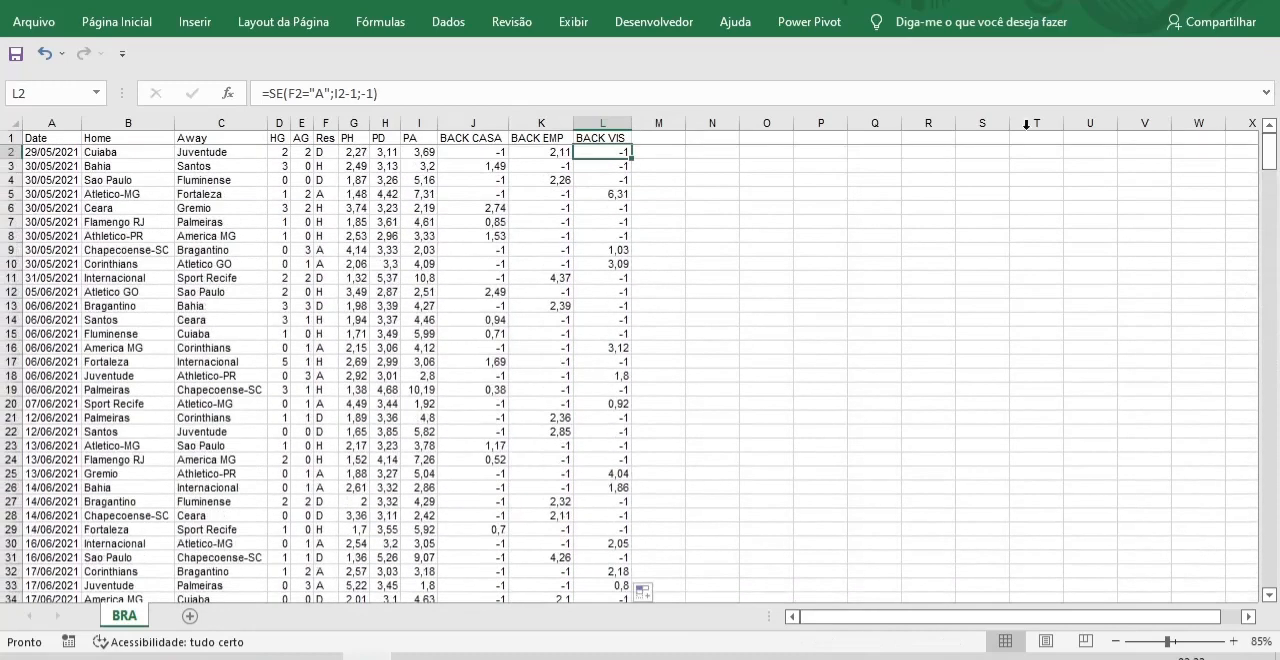
pyautogui.click(660, 138)
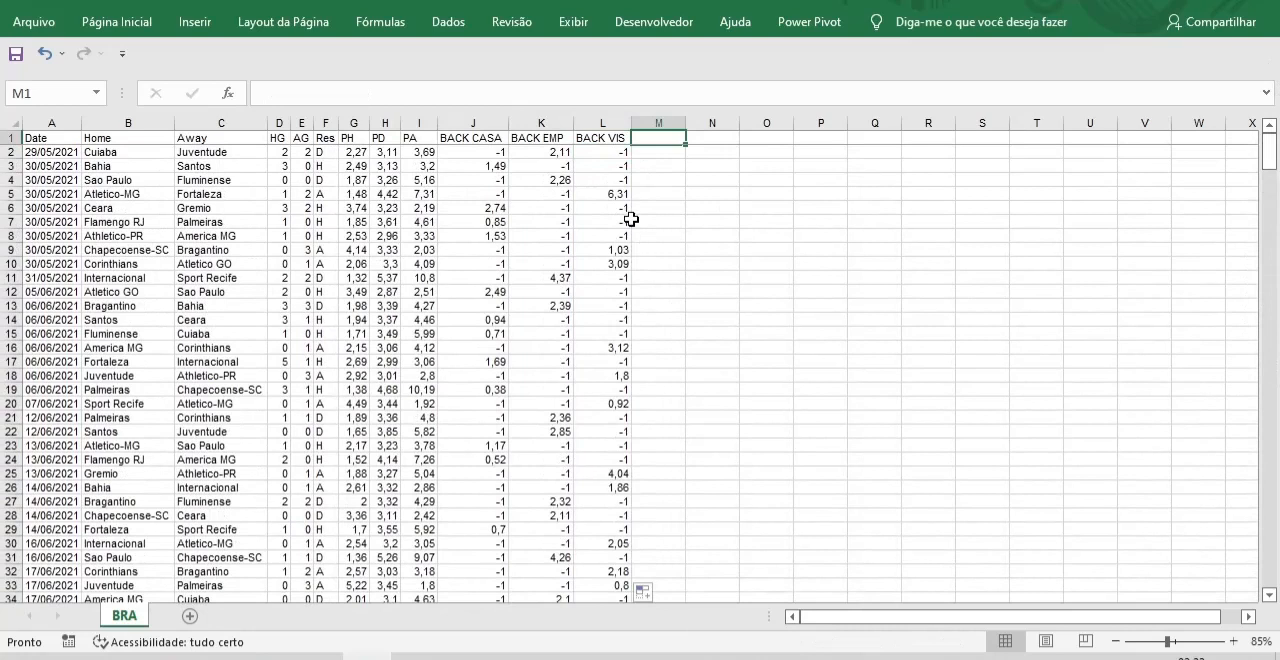
# Enter the header TIMES in M1.
pyautogui.write('TIMEWS')
pyautogui.press('BackSpace')
pyautogui.press('BackSpace')
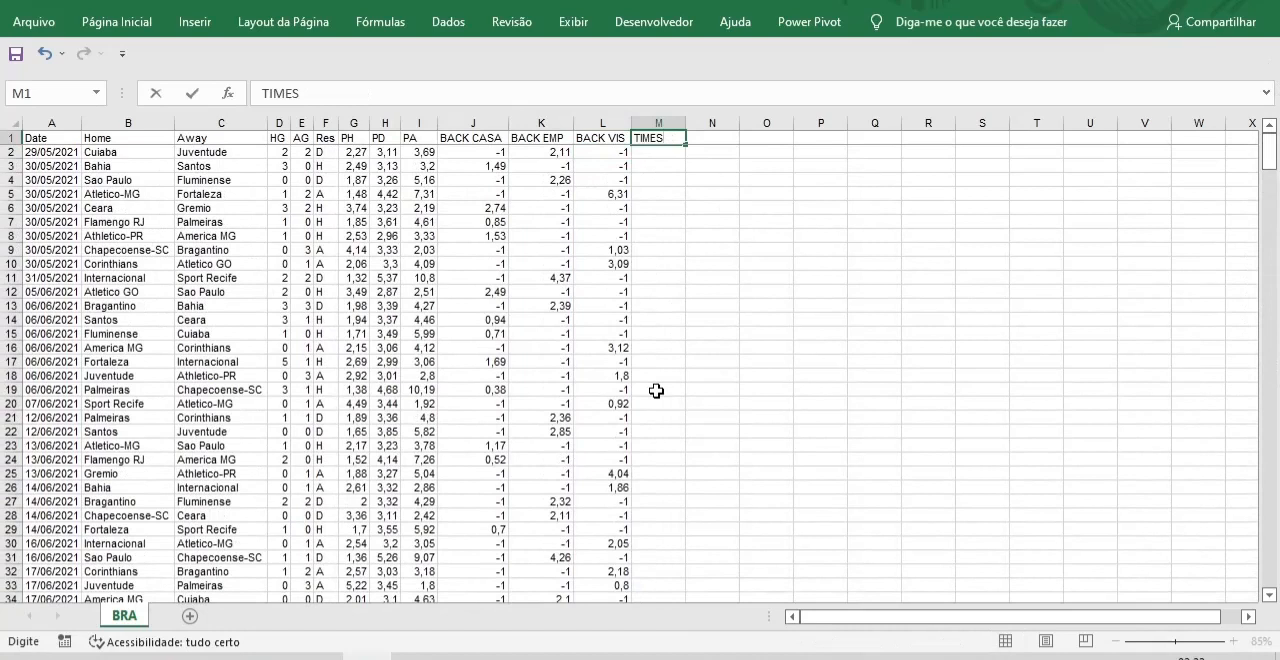
pyautogui.click(665, 152)
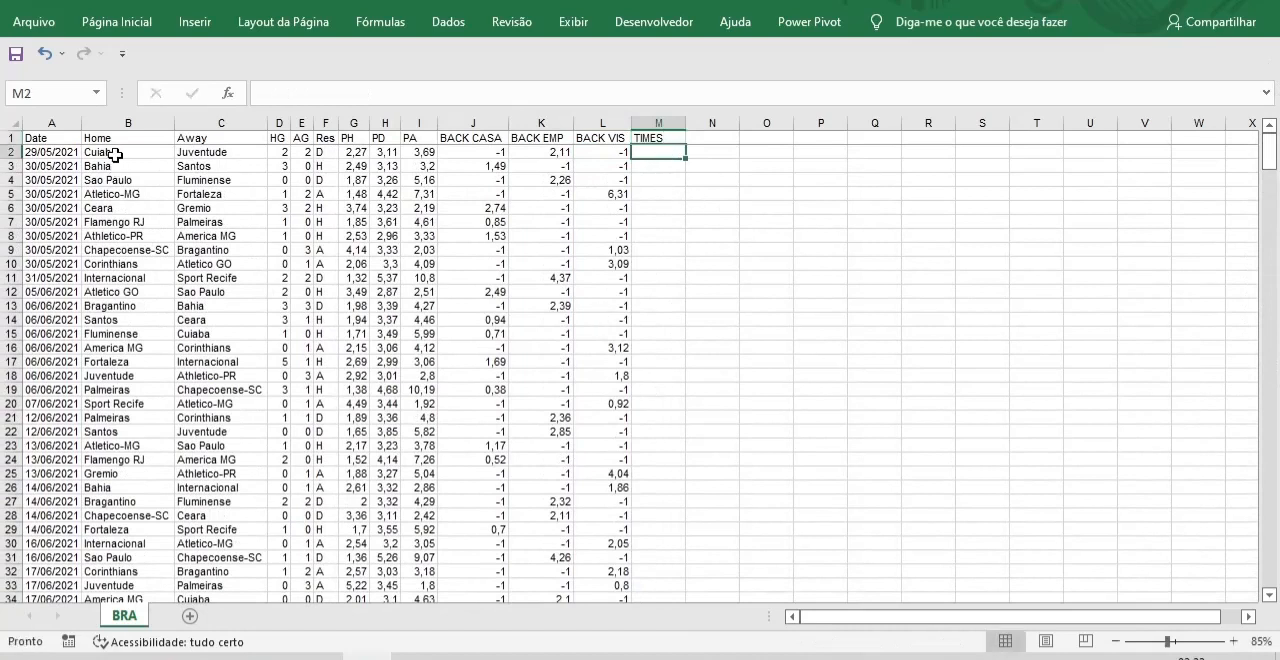
# Copy the home team names from B2:B96 into the TIMES column starting at M2, and autofit that column's width.
pyautogui.moveTo(120, 152); pyautogui.dragTo(148, 516)
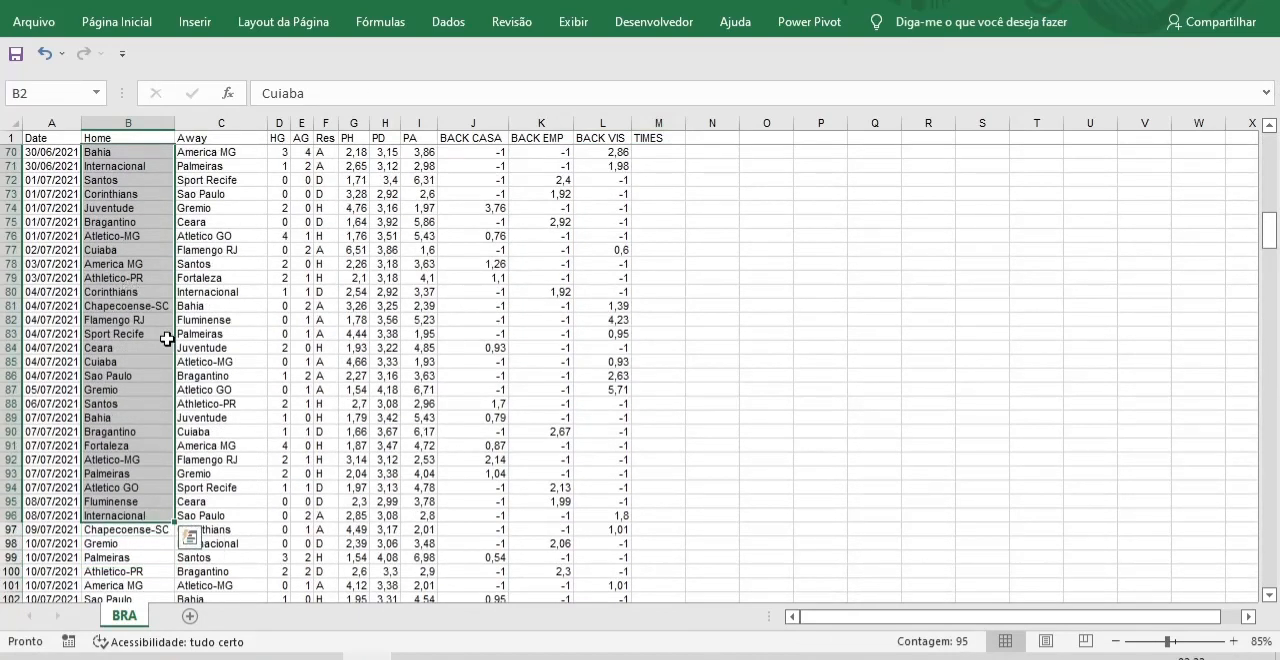
pyautogui.hotkey('ctrl', 'c')
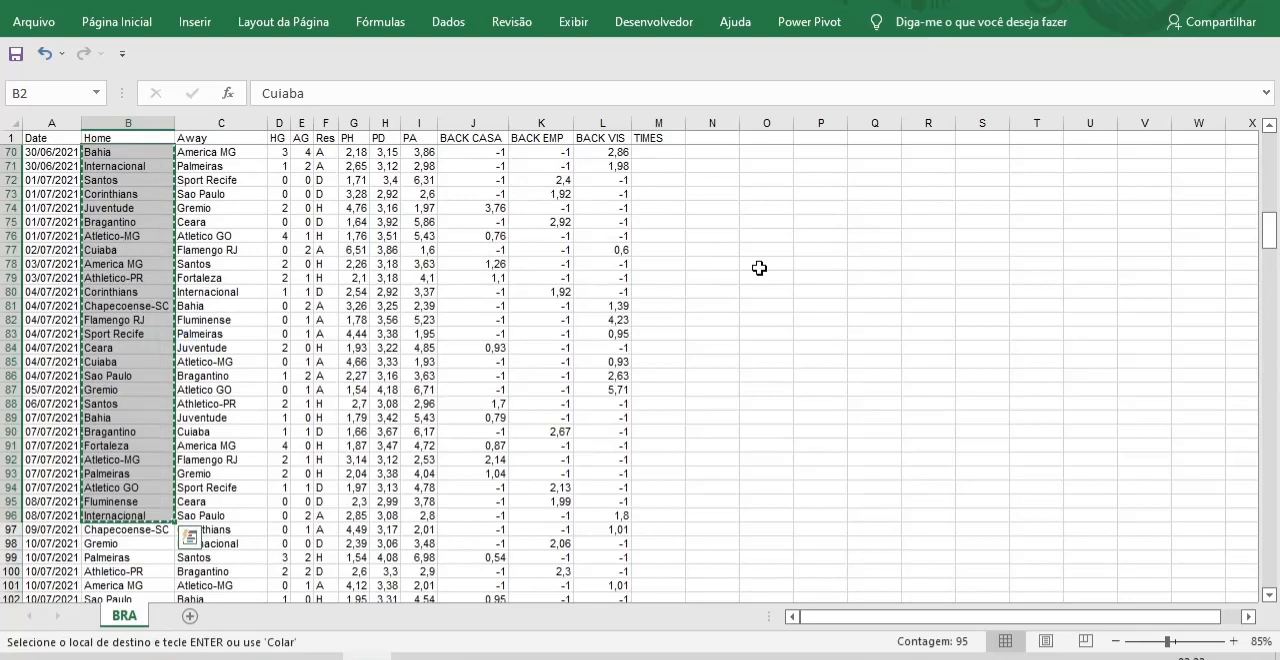
pyautogui.moveTo(1272, 238); pyautogui.dragTo(1270, 150)
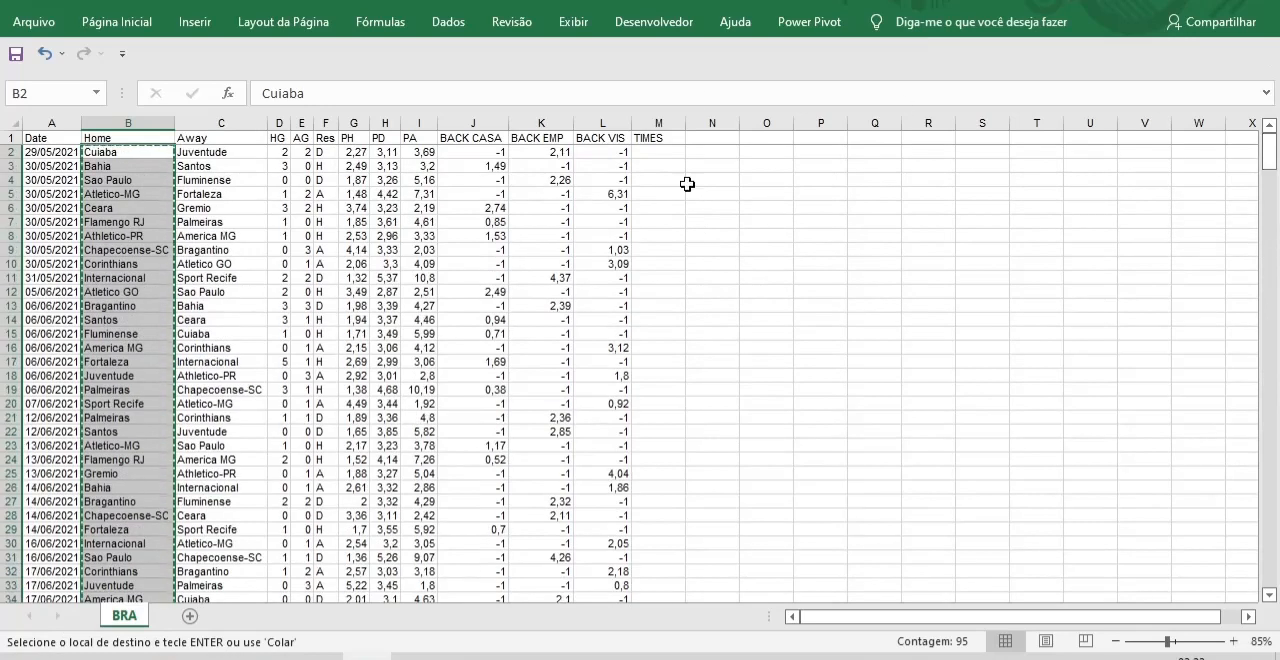
pyautogui.click(657, 151)
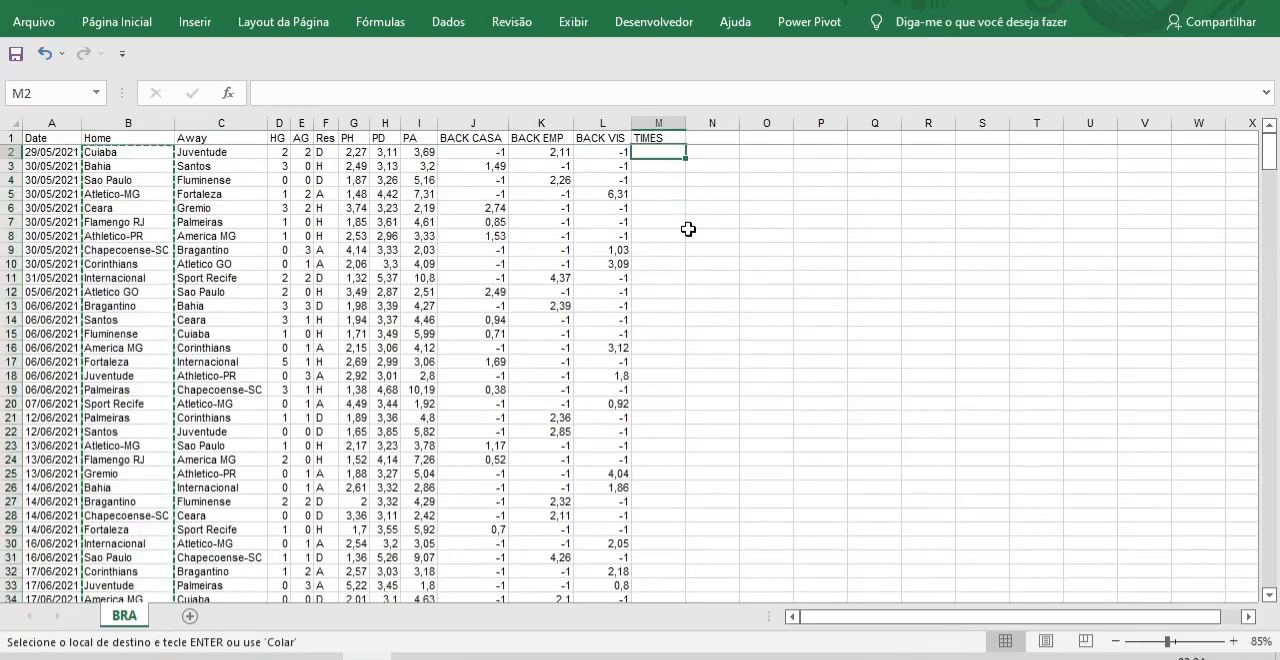
pyautogui.hotkey('ctrl', 'v')
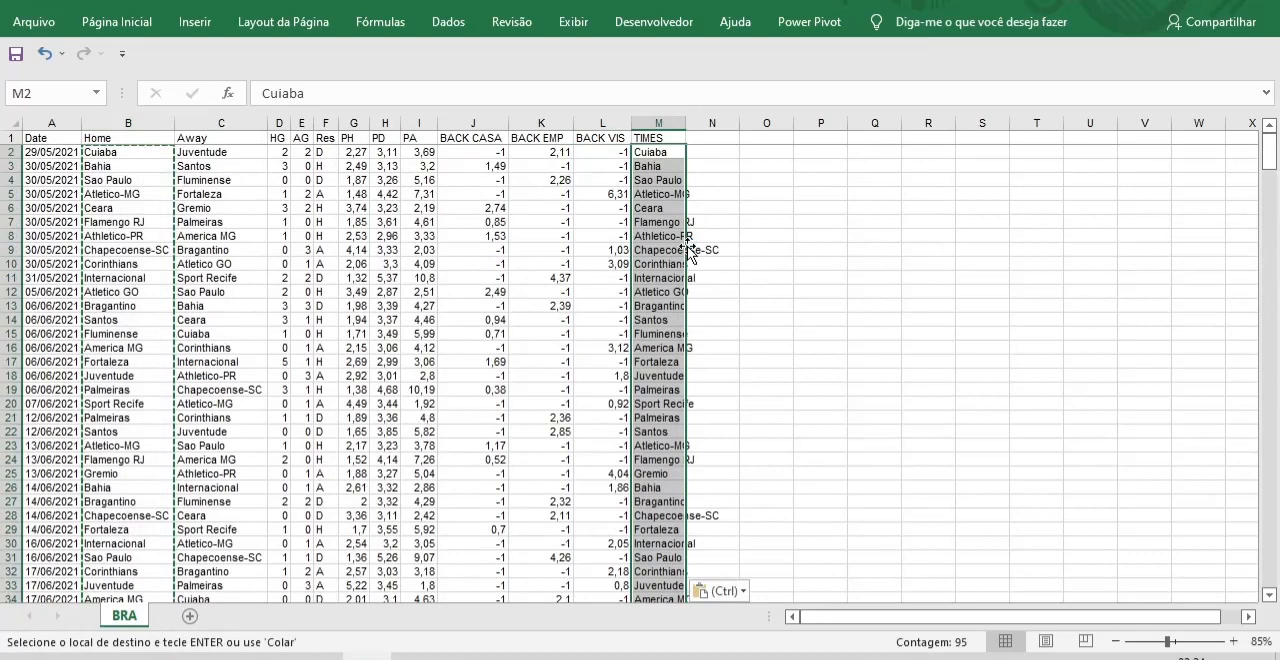
pyautogui.doubleClick(686, 123)
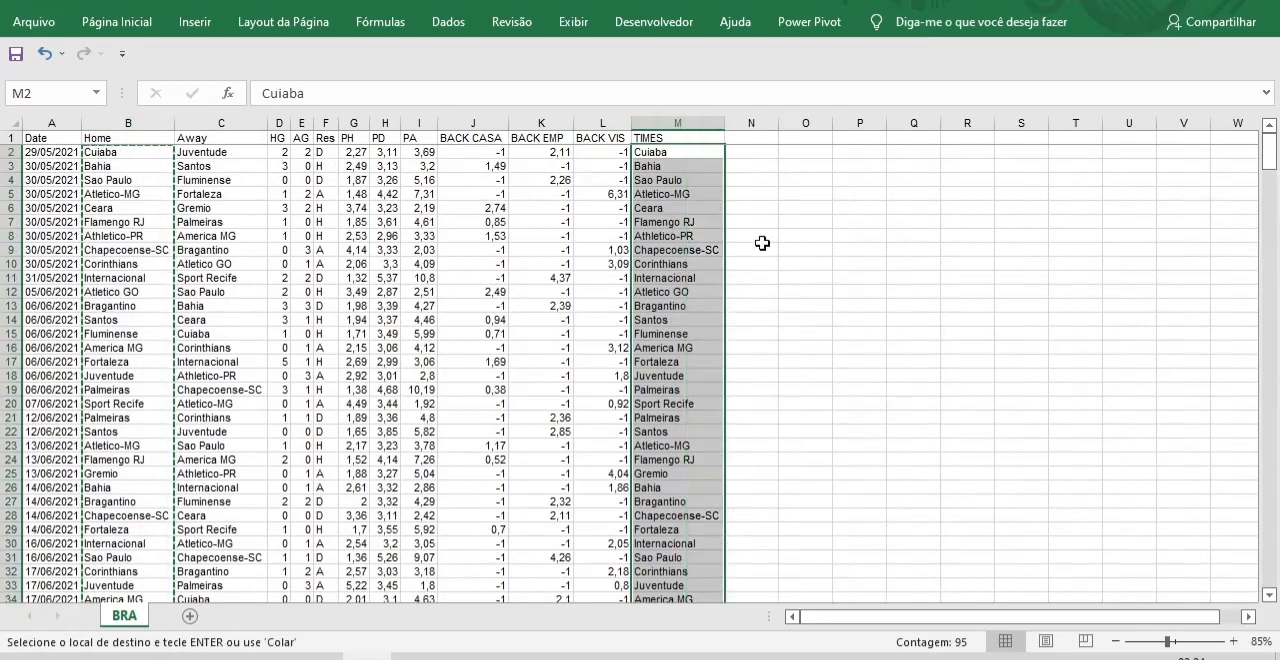
# Remove the duplicate team names from the TIMES column, continuing with the current selection only.
pyautogui.click(455, 21)
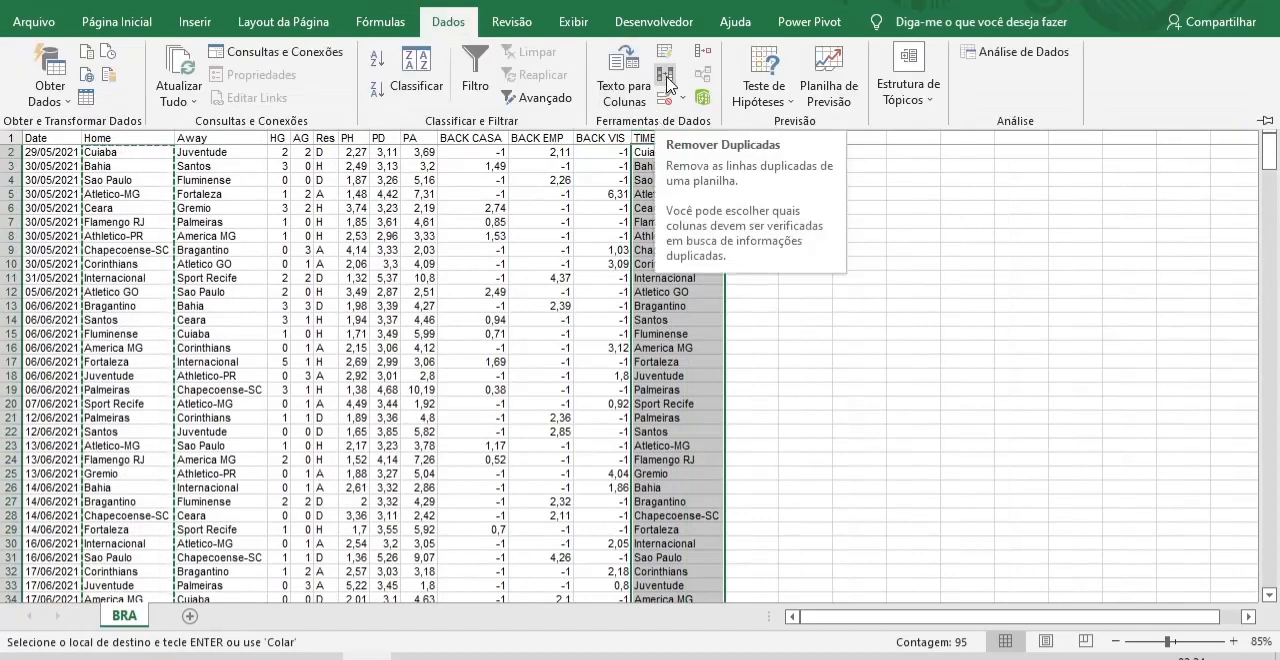
pyautogui.click(667, 84)
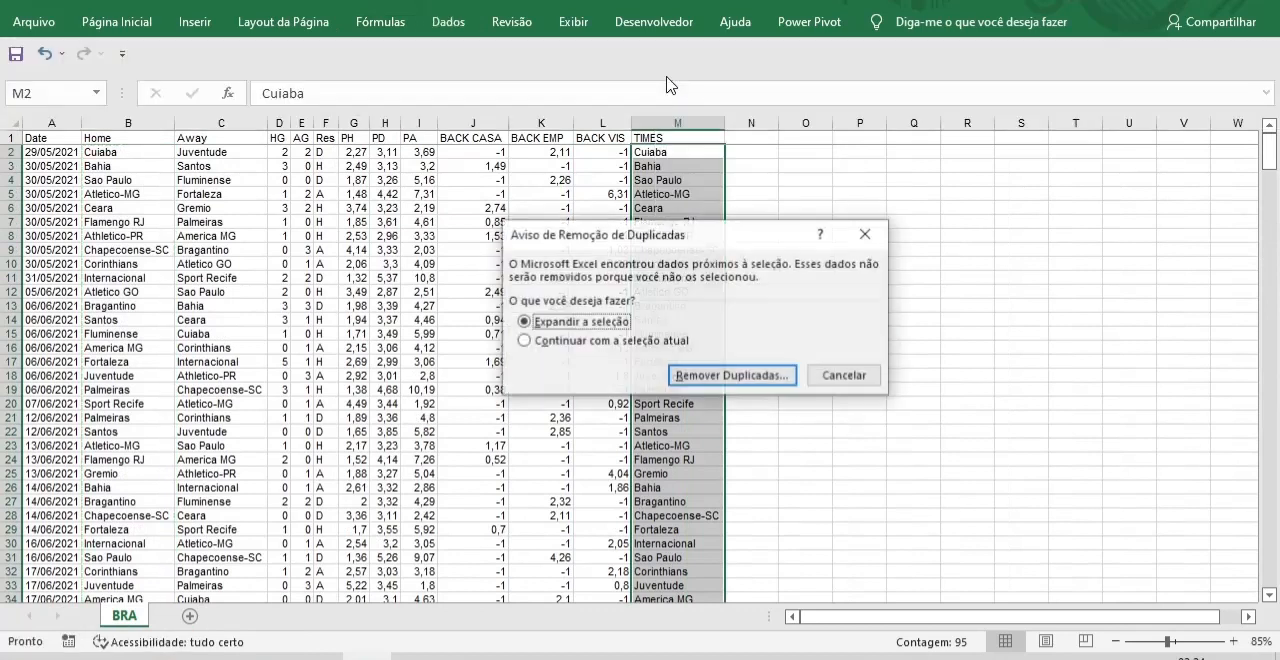
pyautogui.click(526, 343)
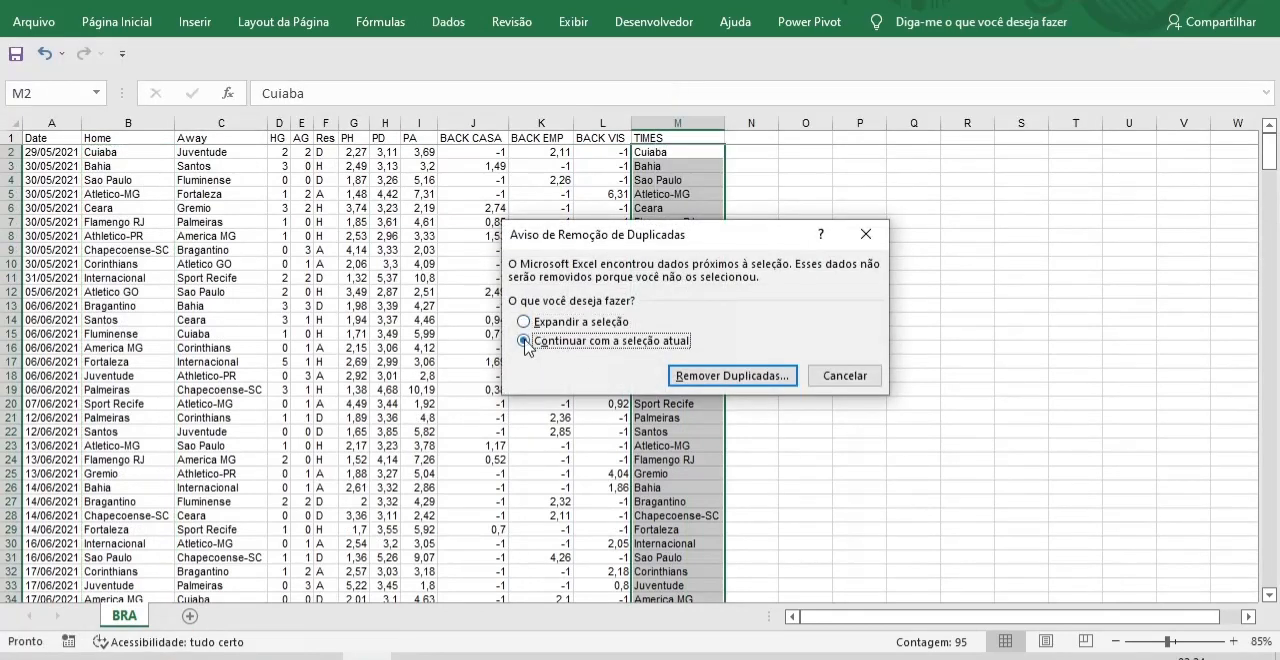
pyautogui.click(734, 377)
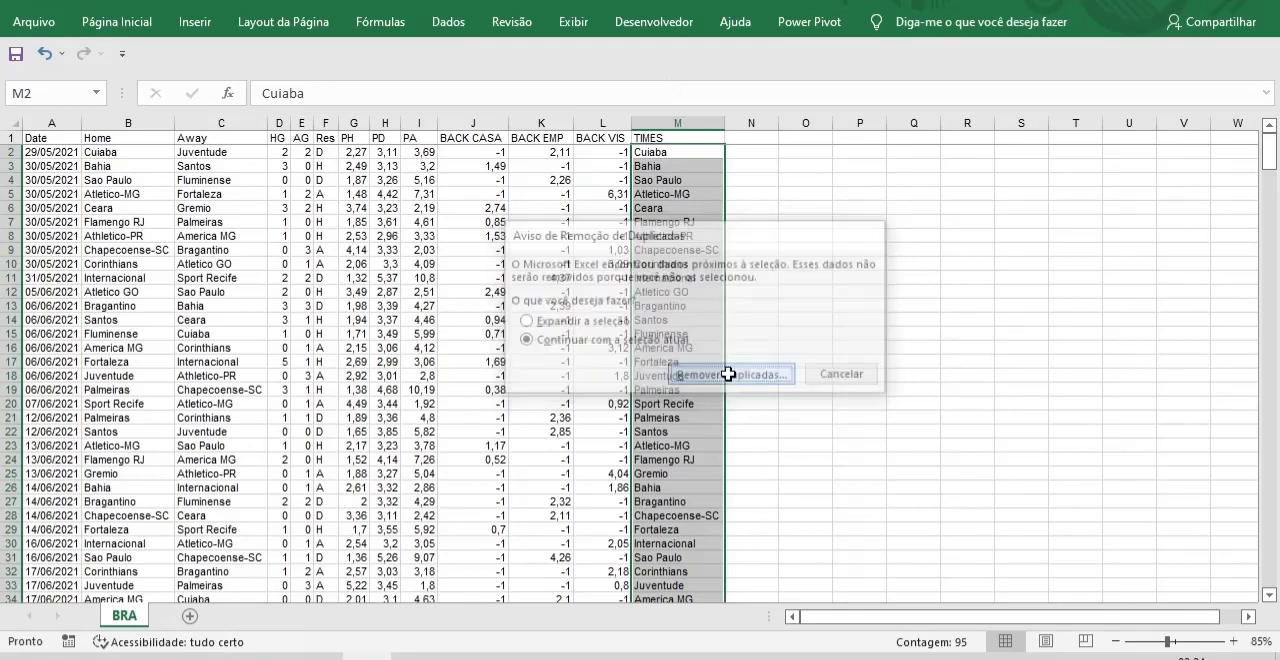
pyautogui.click(832, 432)
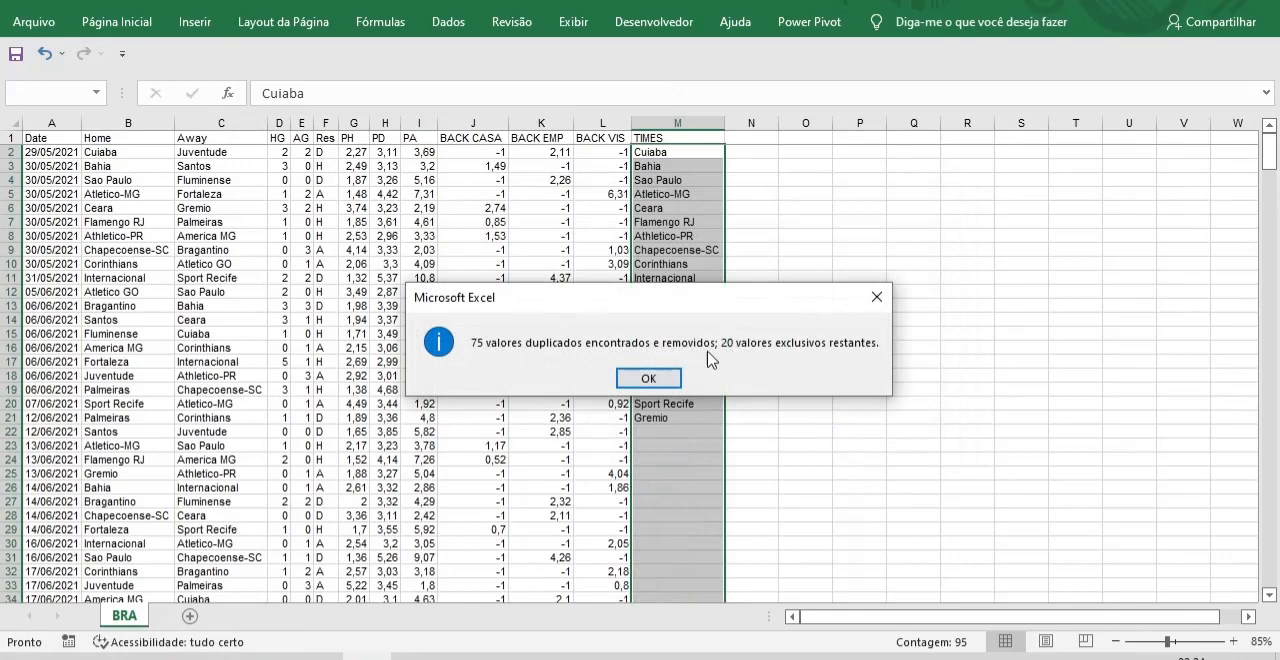
pyautogui.click(648, 378)
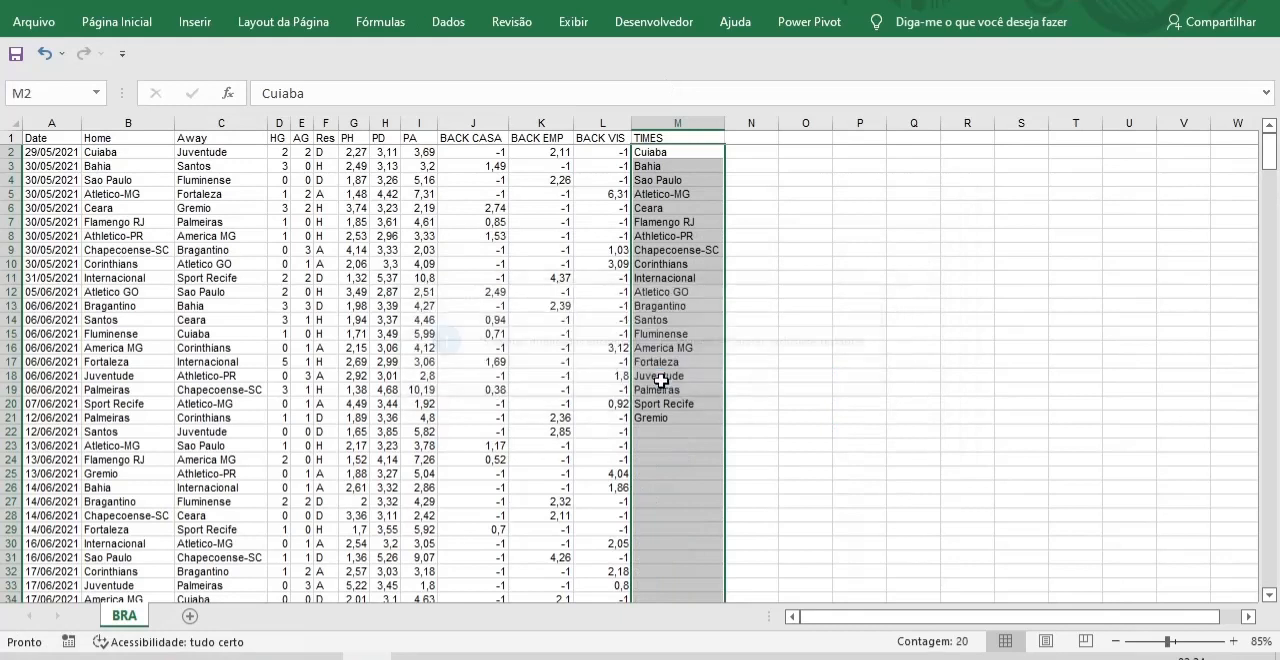
pyautogui.click(878, 402)
# Sort the team names in M2:M21 alphabetically from A to Z, continuing with the current selection only.
pyautogui.moveTo(662, 152); pyautogui.dragTo(667, 413)
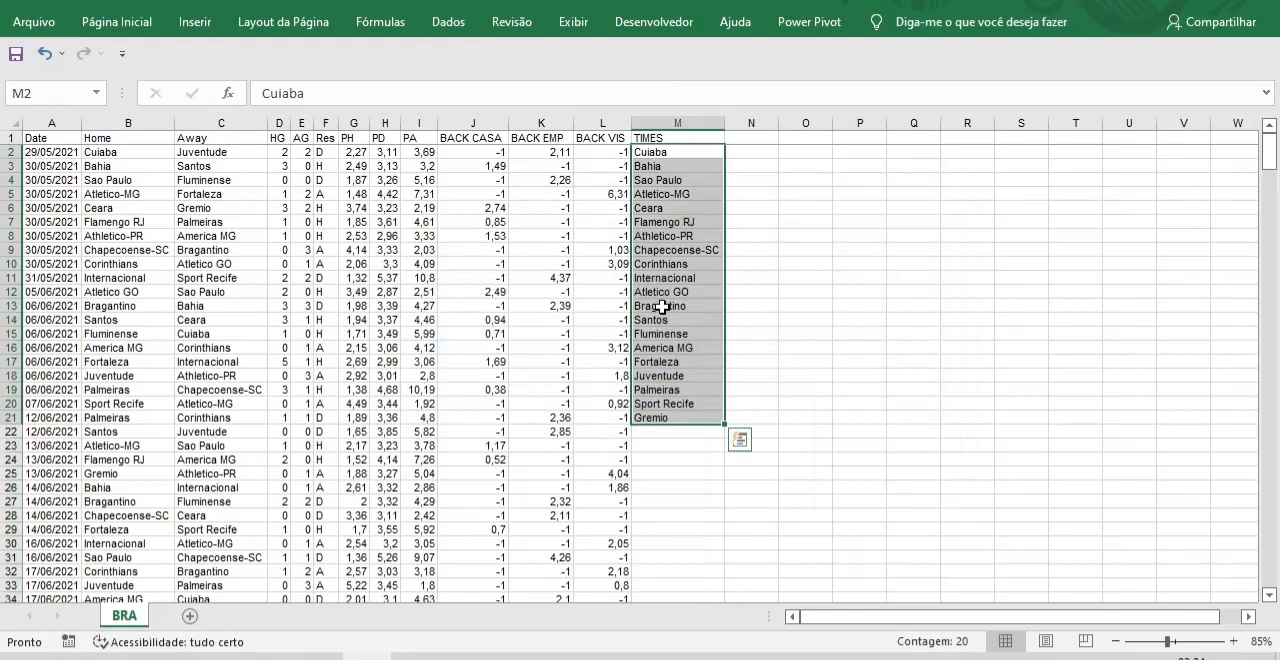
pyautogui.rightClick(665, 312)
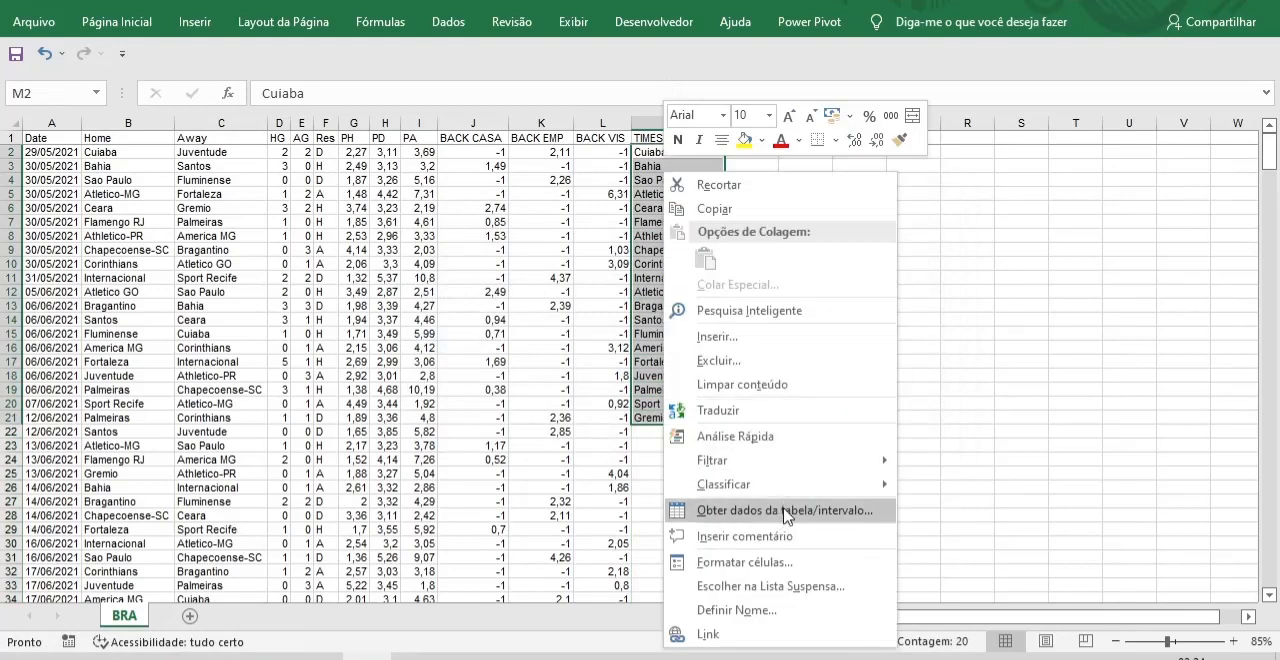
pyautogui.moveTo(790, 484)
pyautogui.click(918, 487)
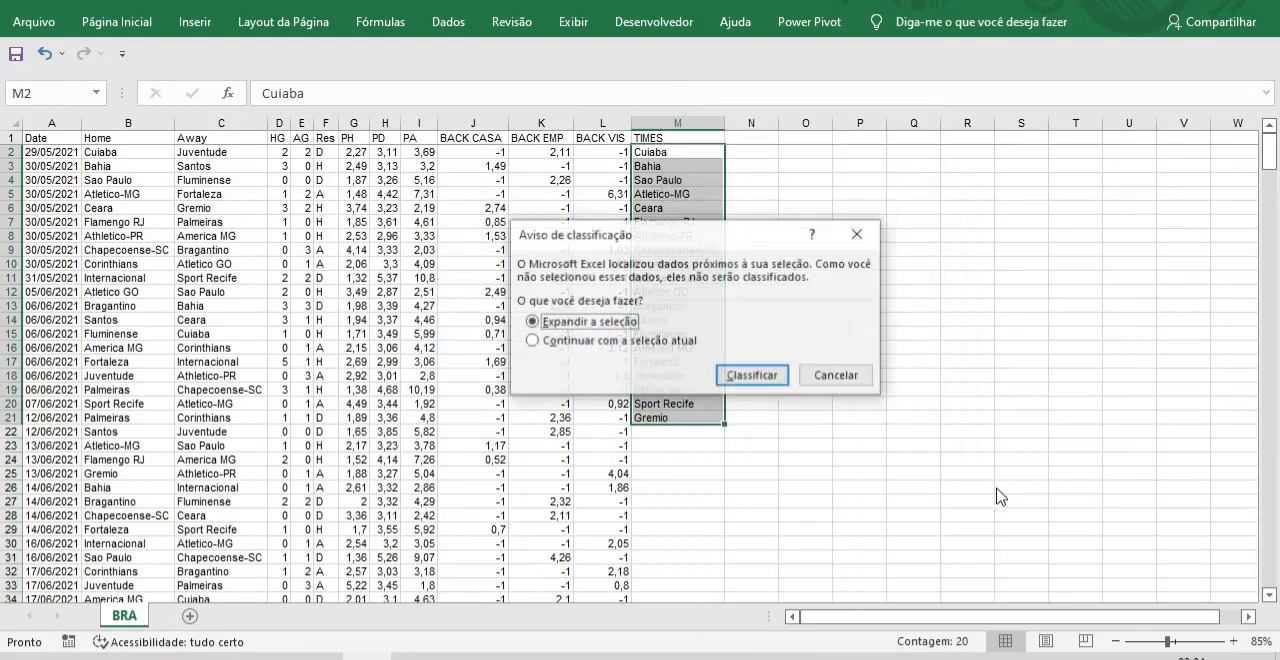
pyautogui.click(533, 341)
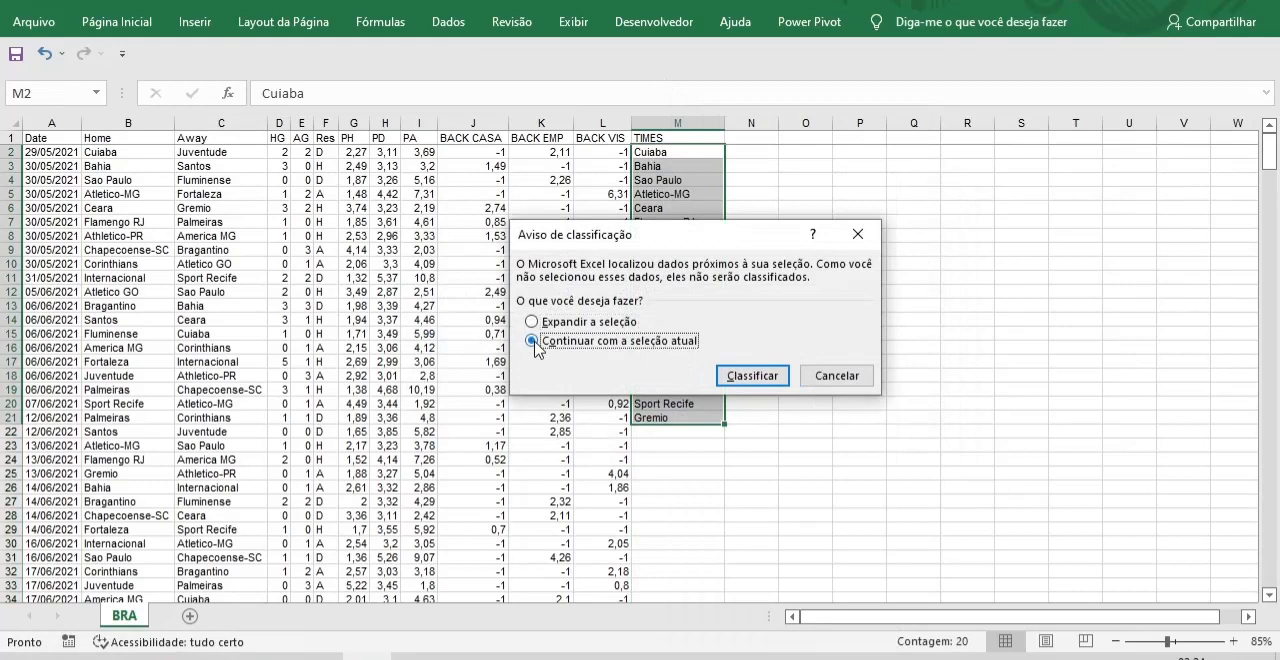
pyautogui.click(752, 376)
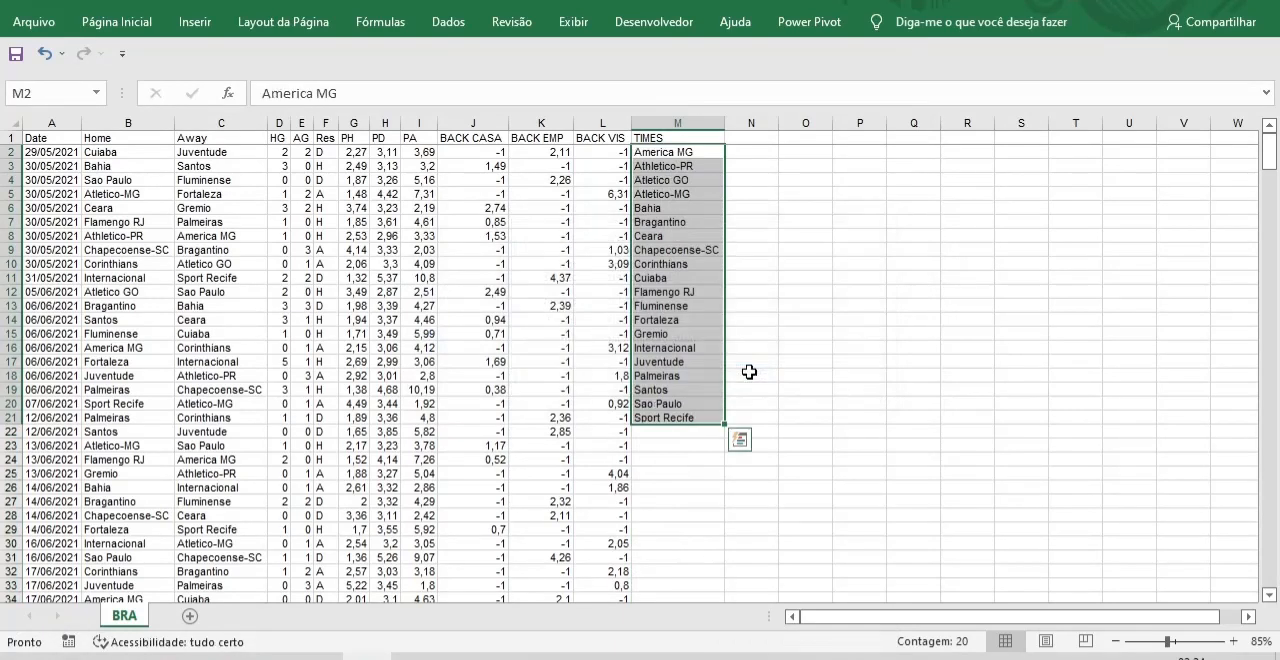
pyautogui.click(824, 418)
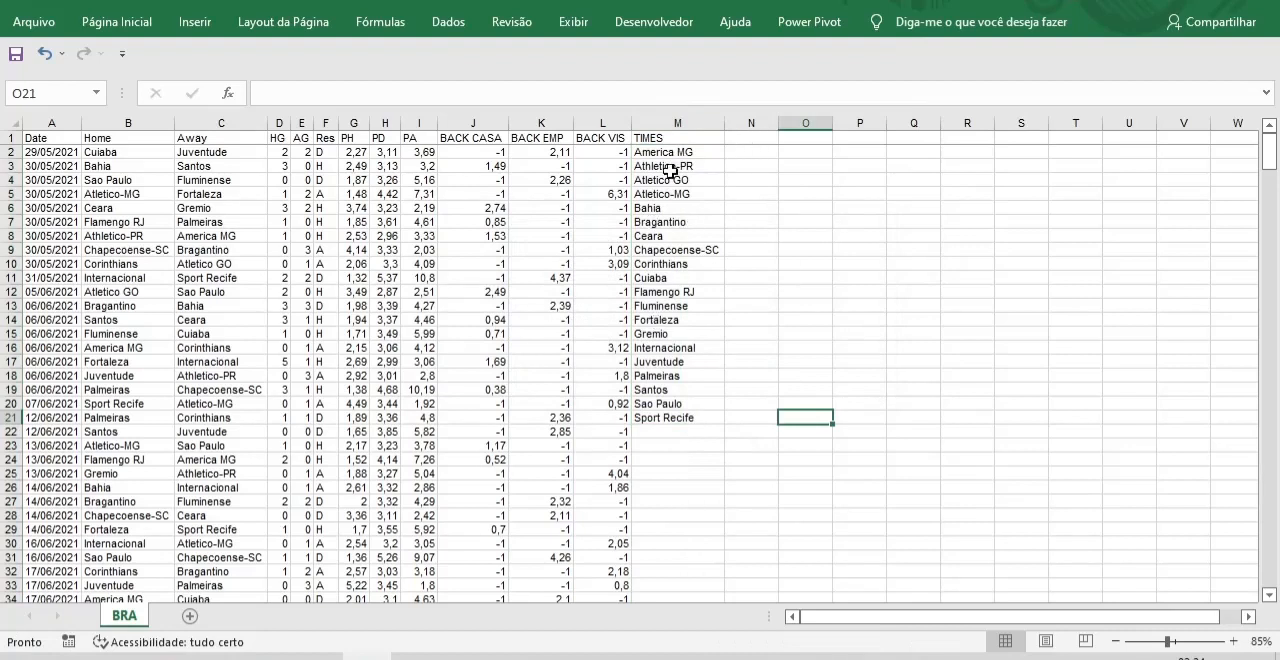
# Enter the profit headers PL CASA, PL VIS, PL EMP C and PL EMP V in N1:Q1.
pyautogui.click(749, 138)
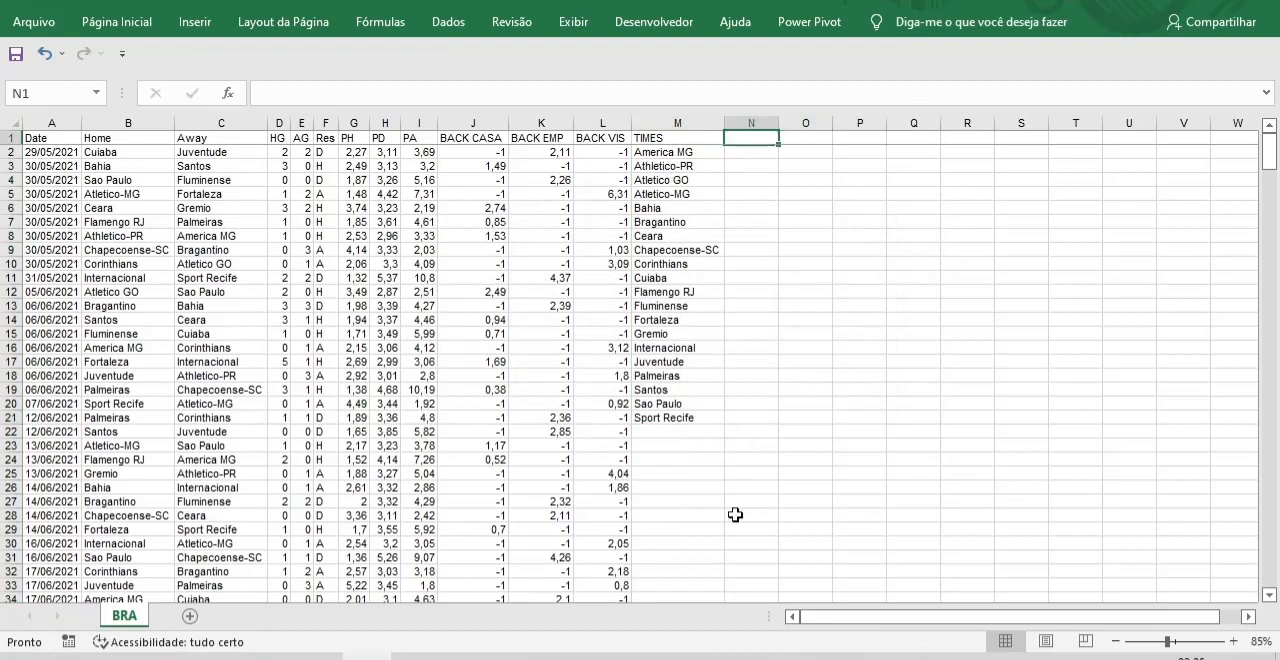
pyautogui.write('PL CASA')
pyautogui.press('Tab')
pyautogui.write('P')
pyautogui.press('Tab')
pyautogui.write('PL')
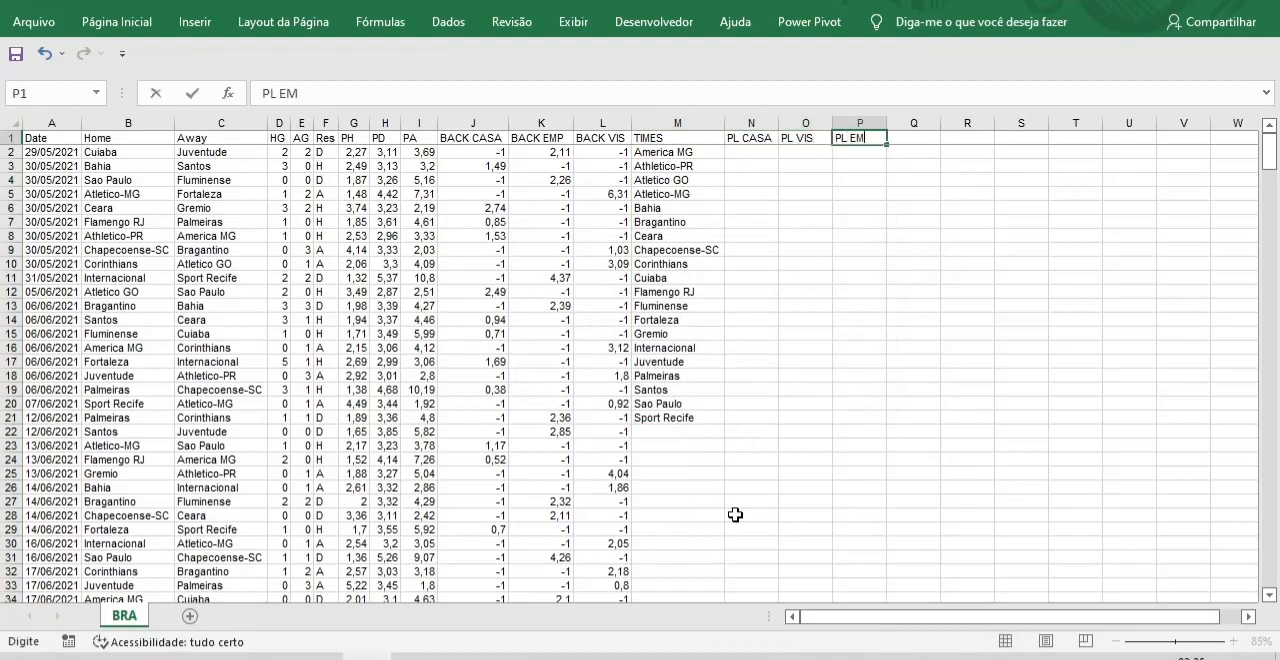
pyautogui.press('Tab')
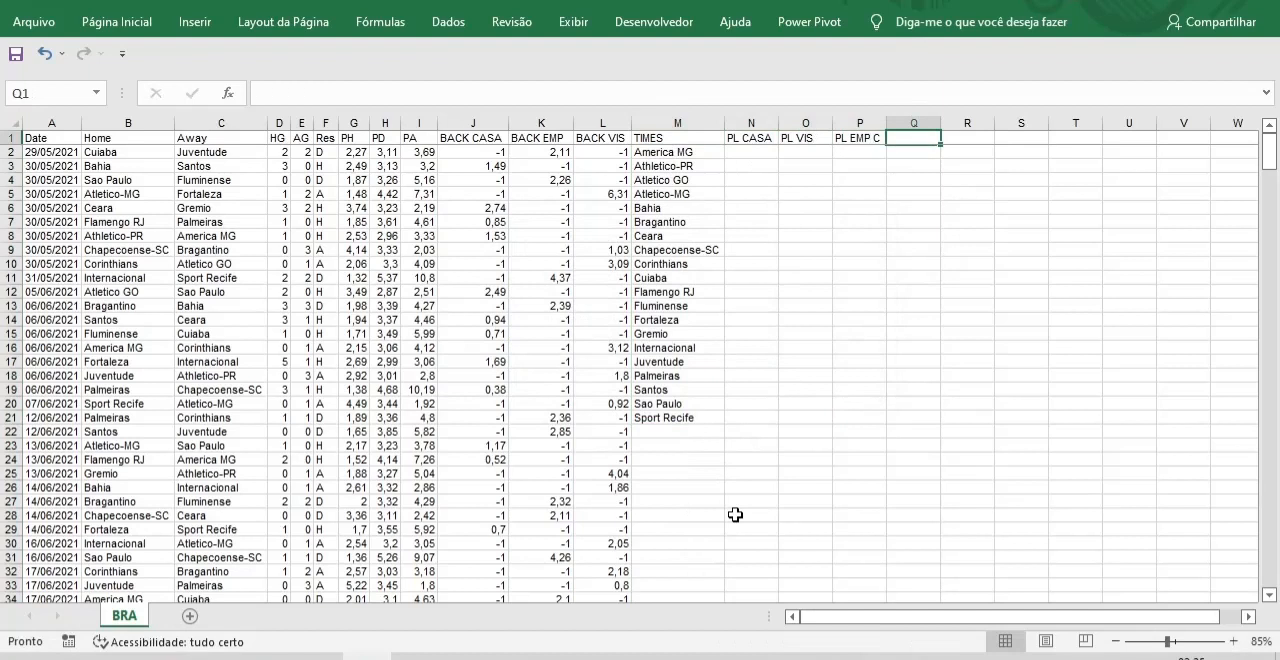
pyautogui.write('PL EMP')
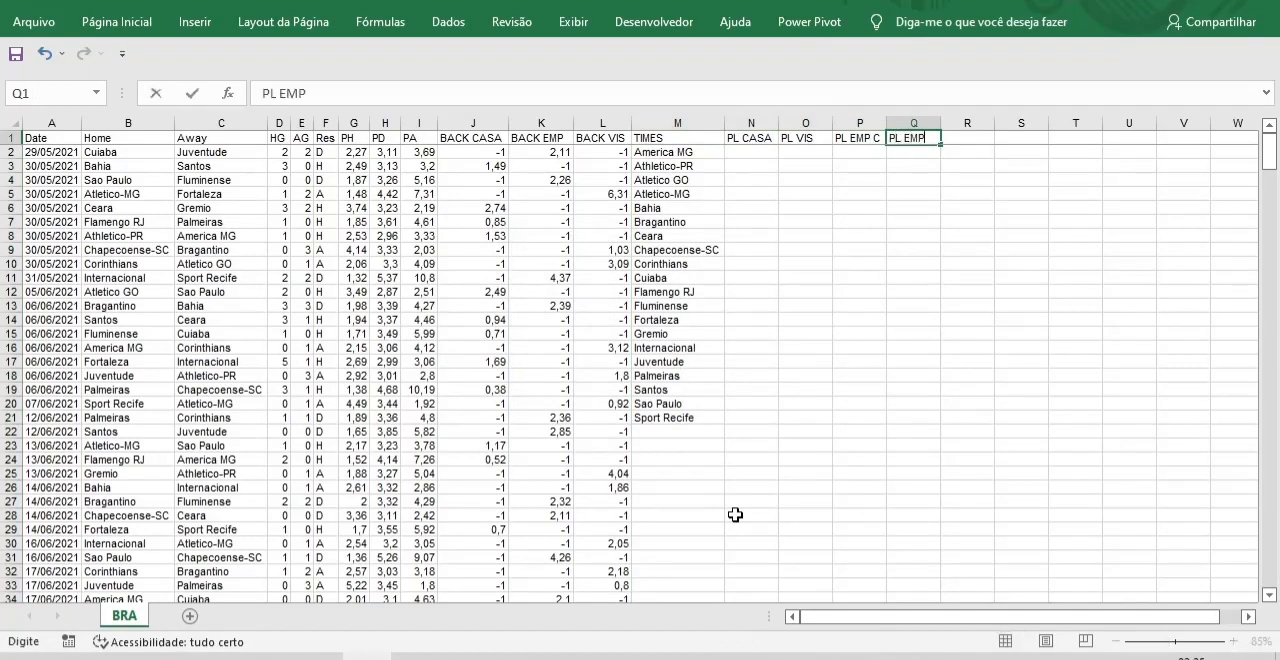
pyautogui.write(' V')
pyautogui.press('Tab')
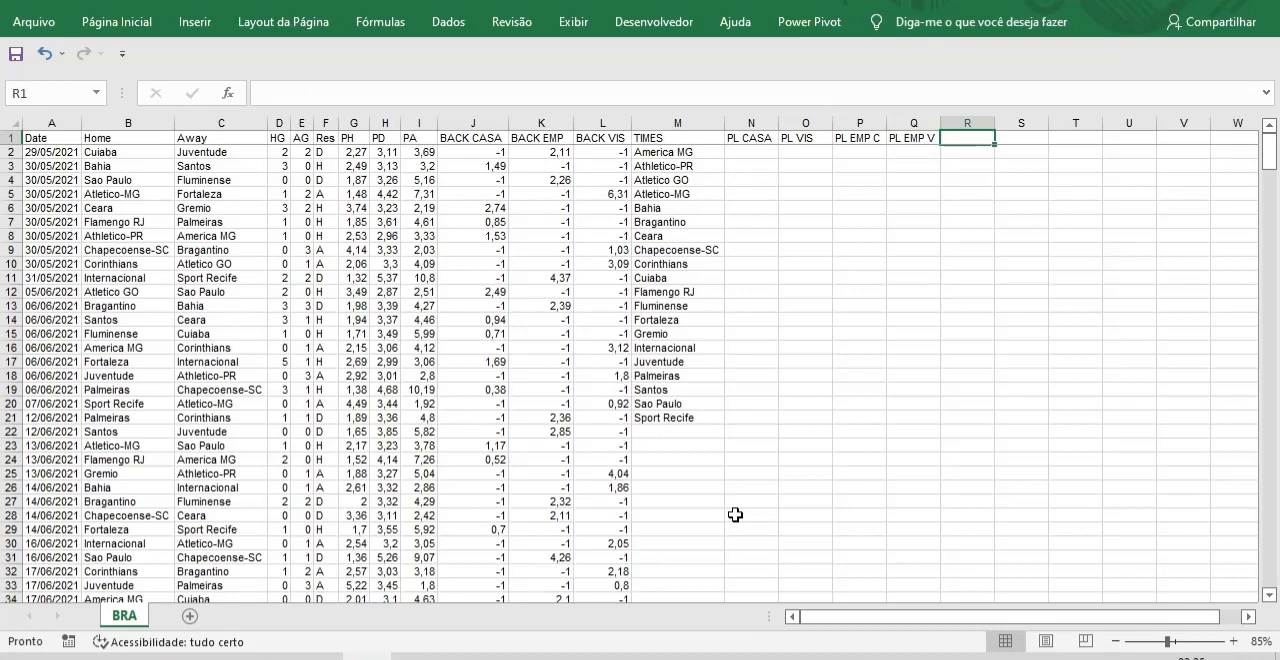
# Enter the volume headers VOL CASA and VOL VIS in R1:S1.
pyautogui.write('VOL')
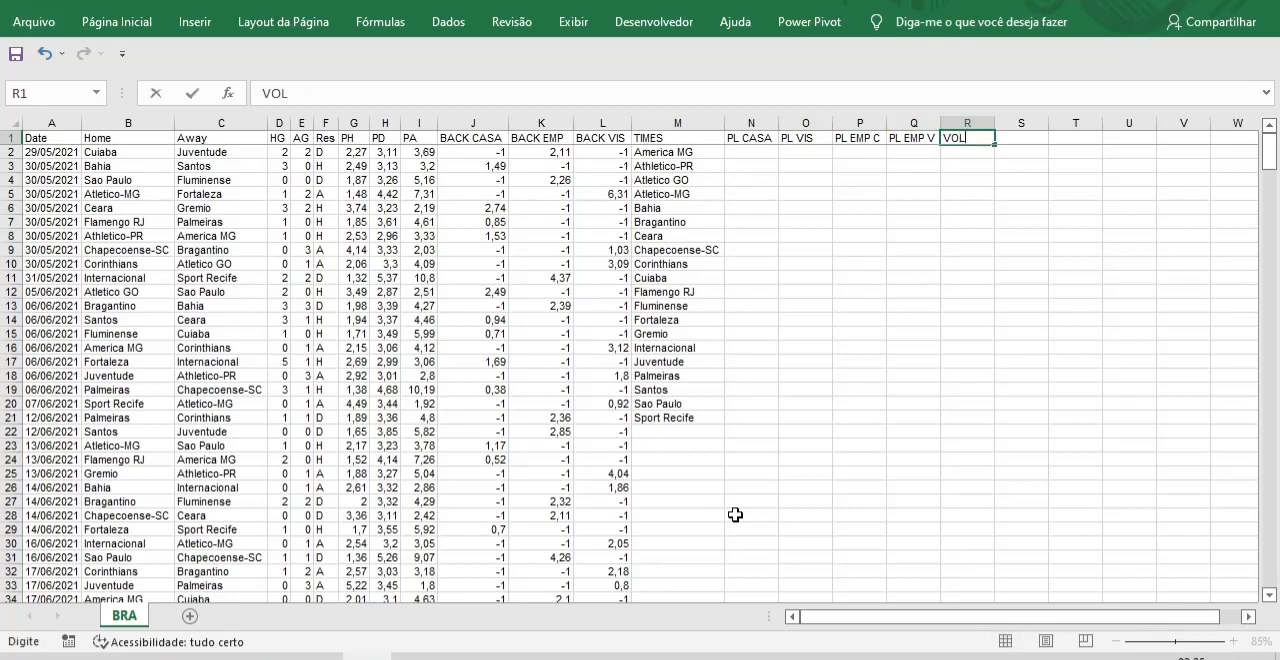
pyautogui.write(' CASA')
pyautogui.press('Tab')
pyautogui.write('VOL VIS')
pyautogui.press('Tab')
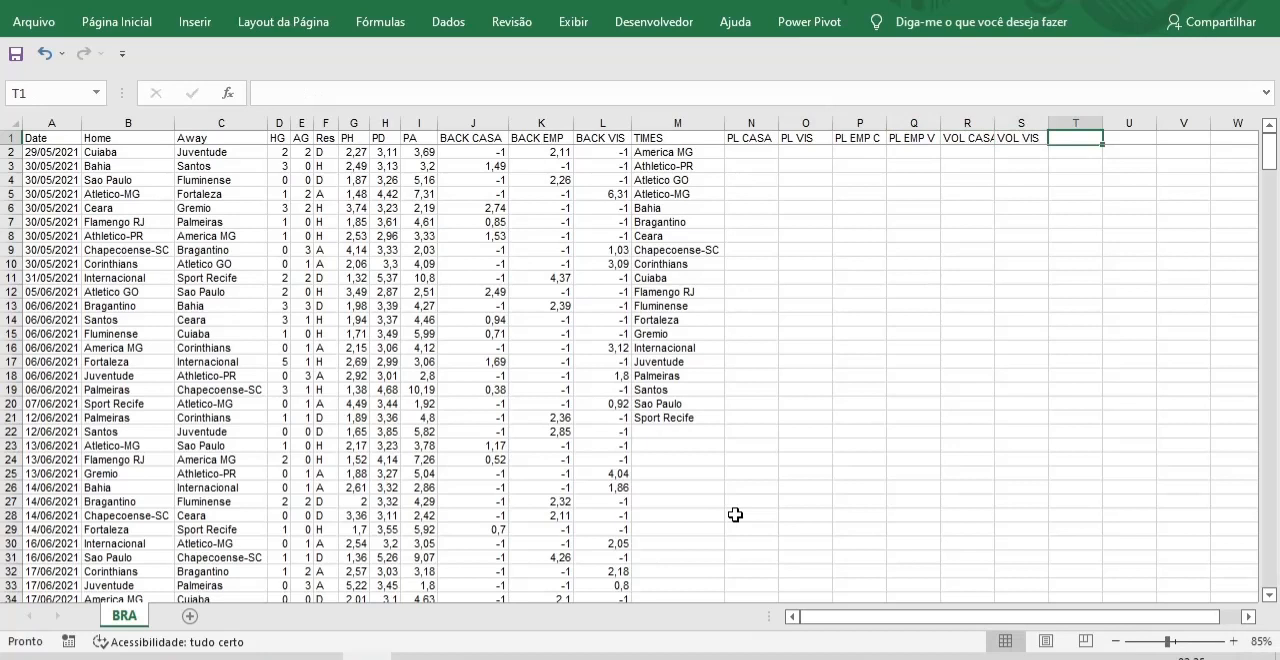
# Enter the return headers ROI CASA, ROI VIS, ROI EMPC and ROI EMPV in T1:W1.
pyautogui.write('ROI')
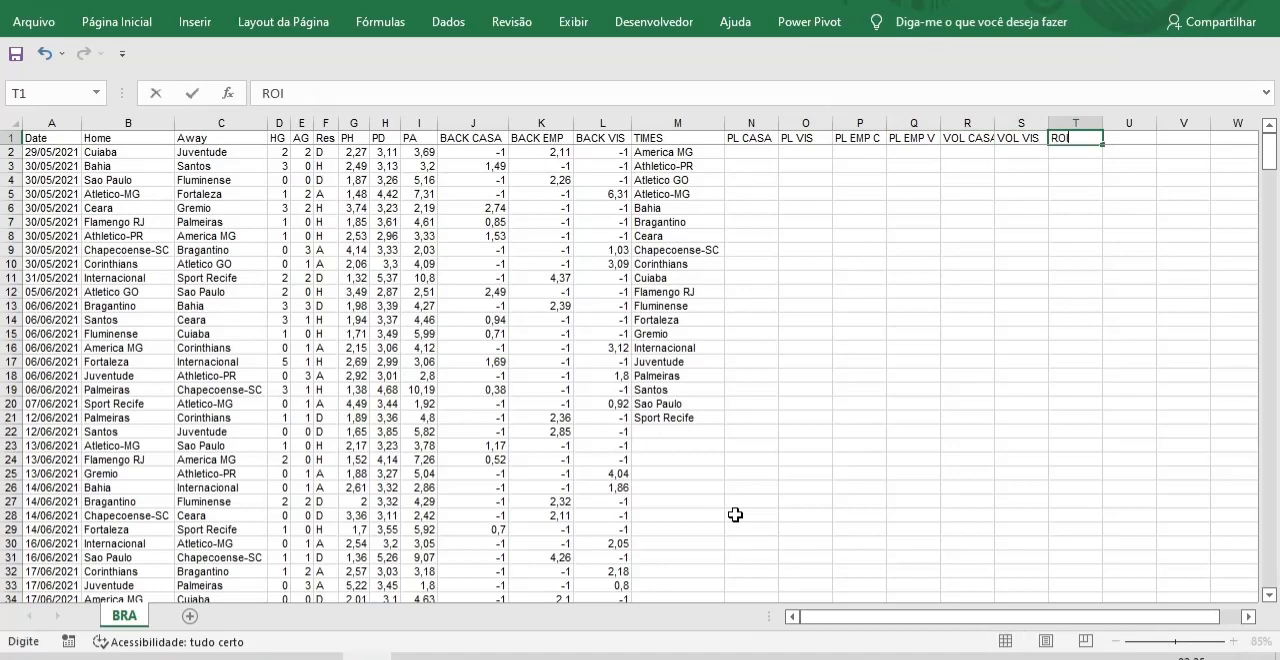
pyautogui.write(' CASA')
pyautogui.press('Tab')
pyautogui.write('ROI')
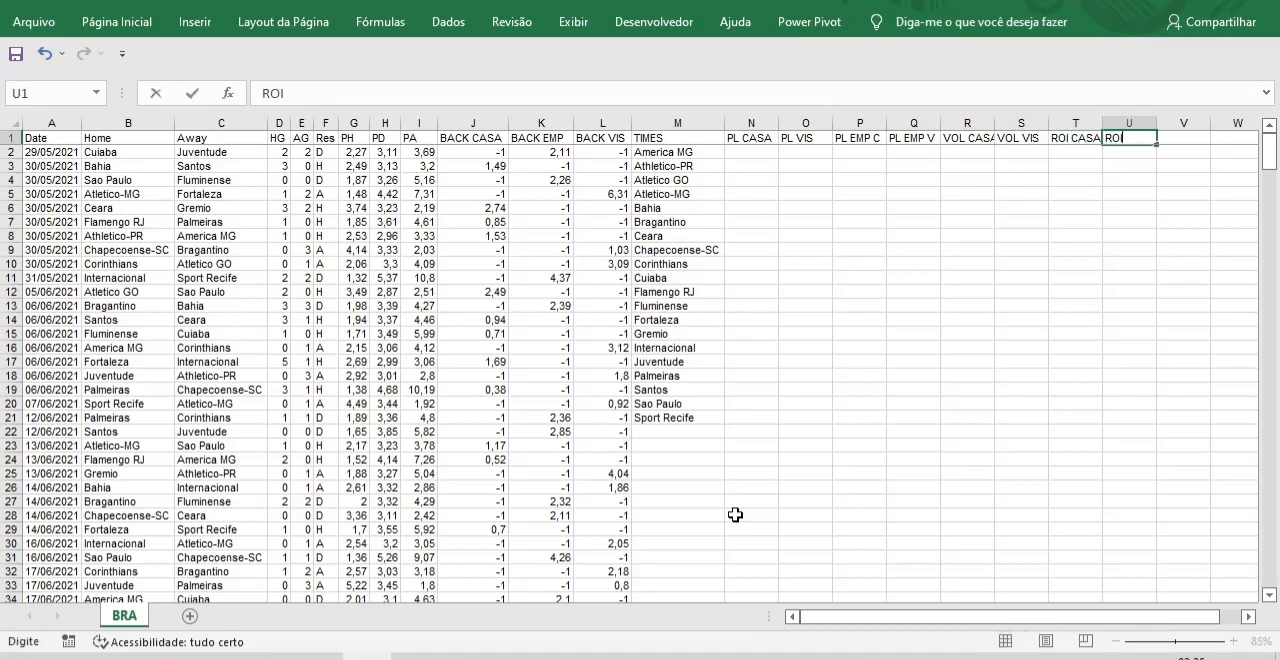
pyautogui.write(' VIS')
pyautogui.press('Tab')
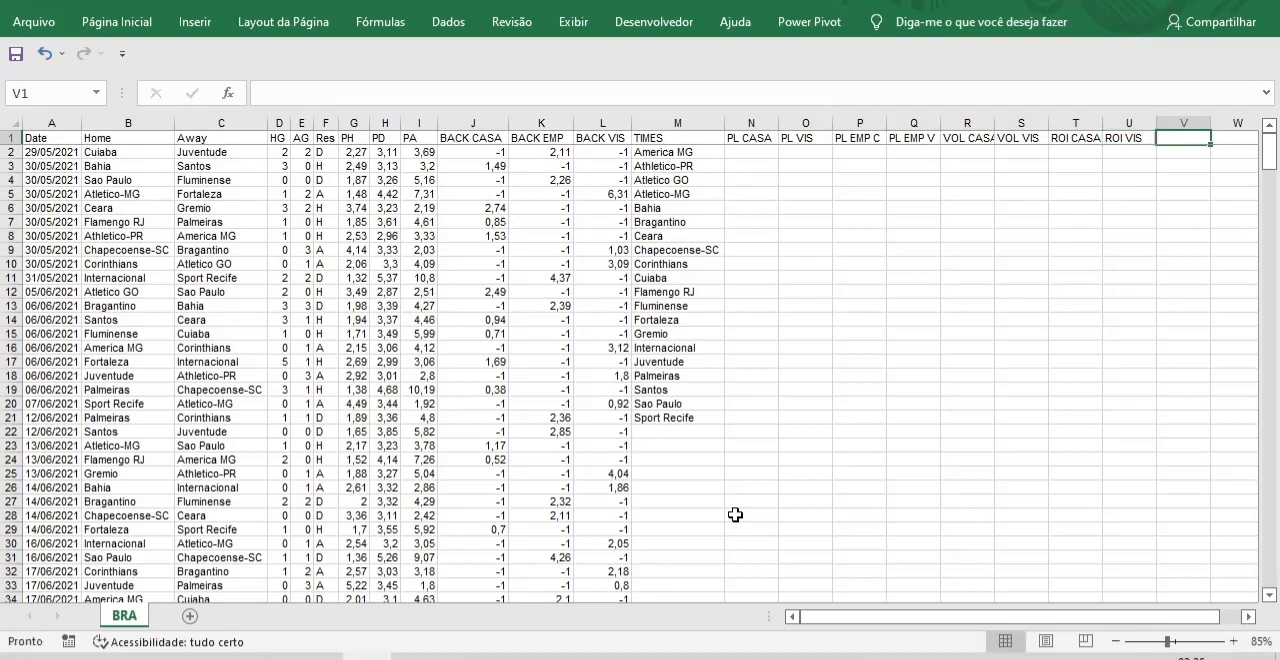
pyautogui.write('ROI EMP')
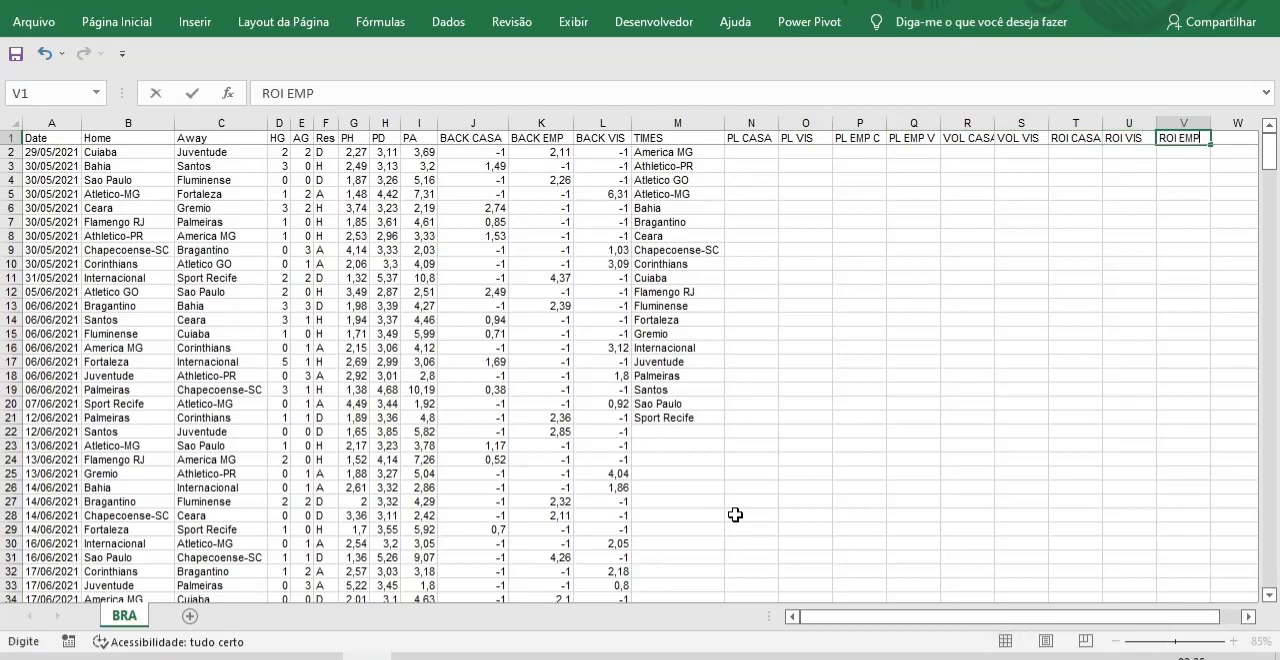
pyautogui.write('C')
pyautogui.press('Tab')
pyautogui.write('R')
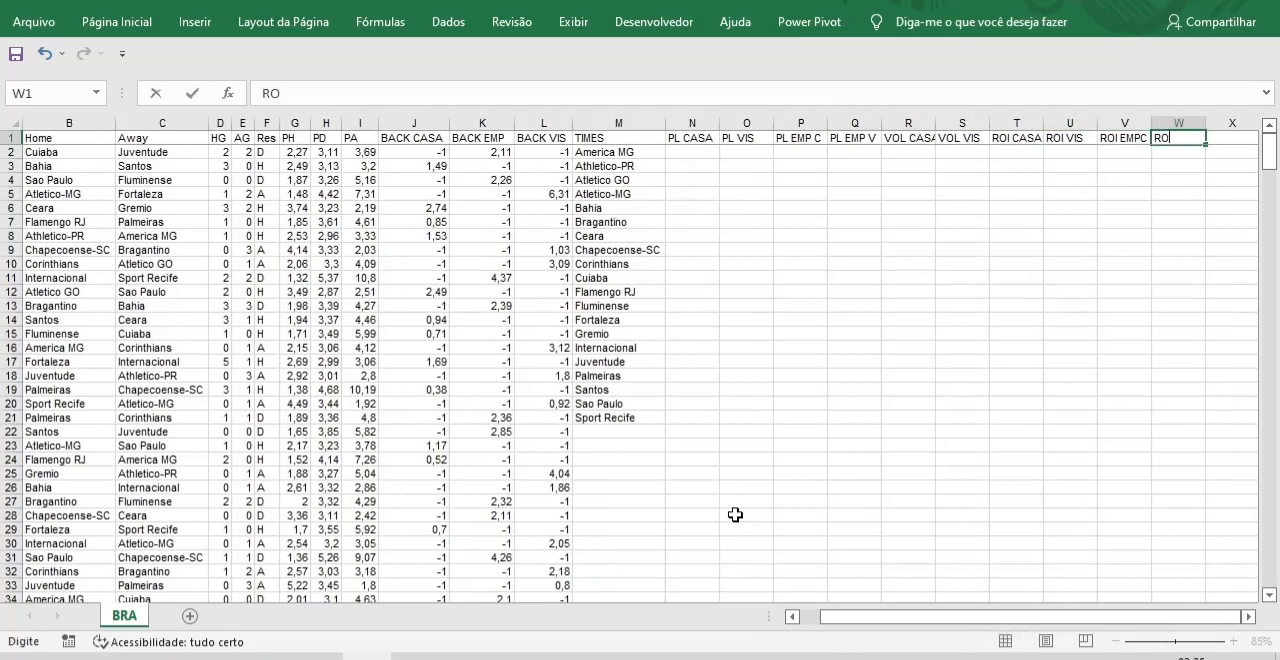
pyautogui.write('OI EMPV')
# Autofit the widths of columns N through W to their headers.
pyautogui.moveTo(692, 123); pyautogui.dragTo(1170, 130)
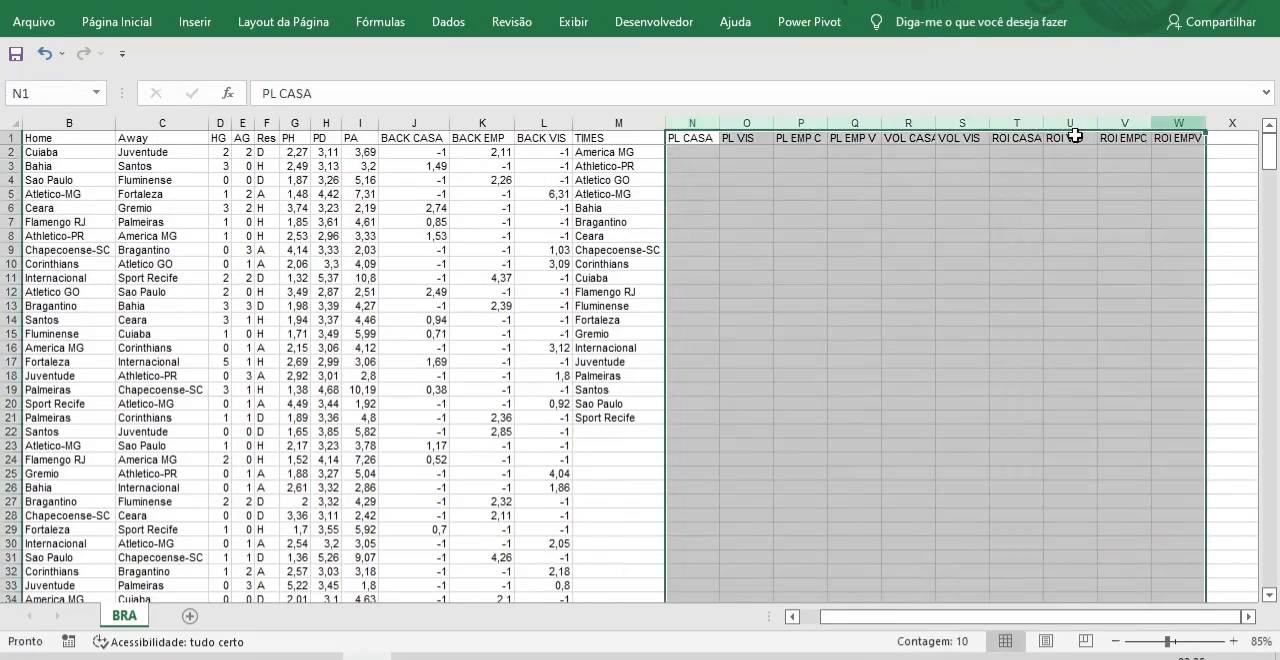
pyautogui.doubleClick(719, 123)
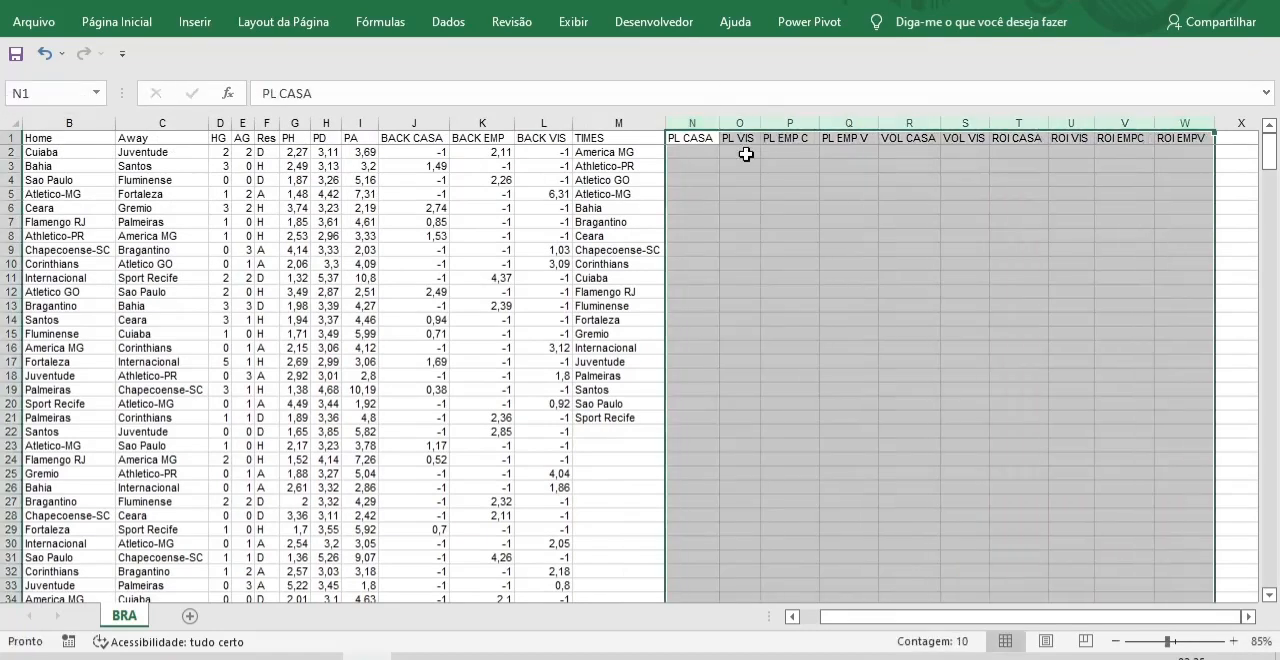
pyautogui.click(876, 423)
pyautogui.click(805, 472)
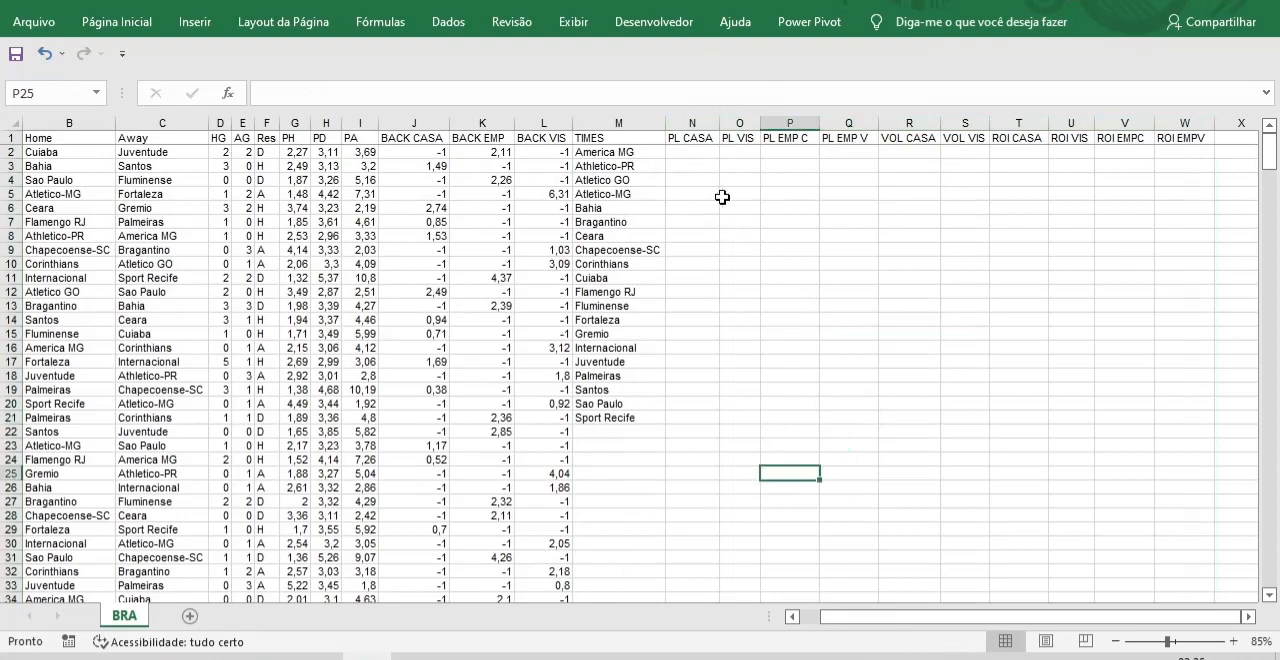
# Format the match data in columns B through L as a green banded table with headers.
pyautogui.moveTo(42, 121); pyautogui.dragTo(529, 121)
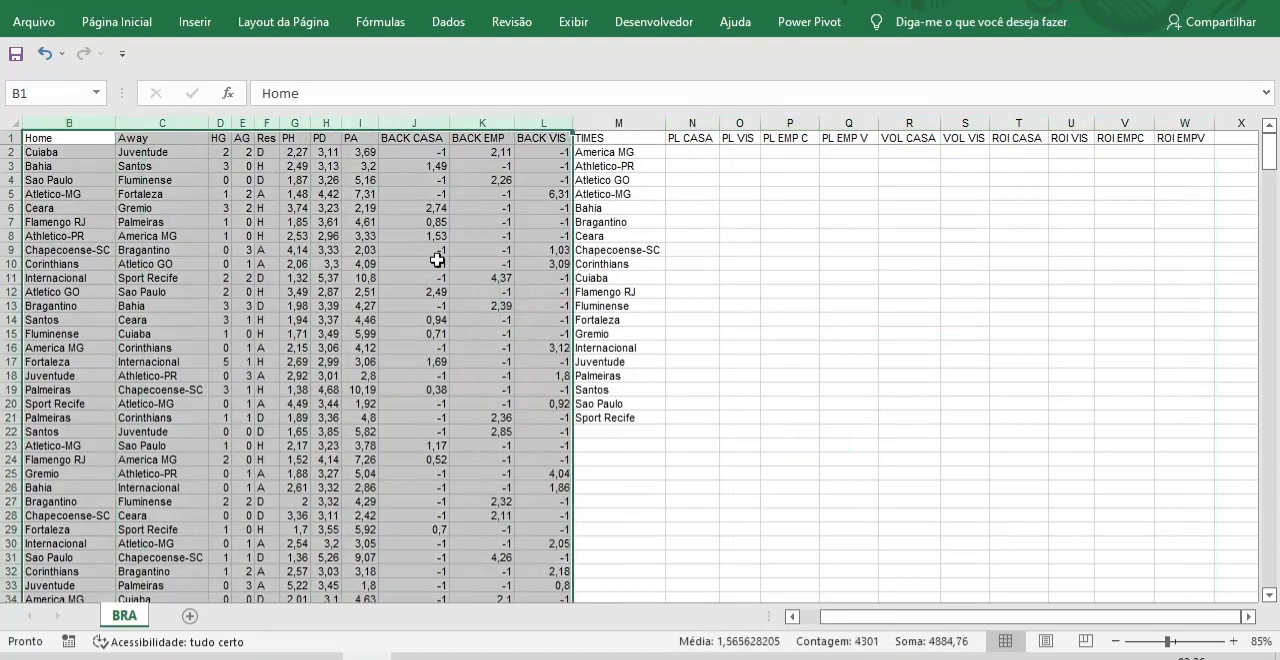
pyautogui.click(117, 23)
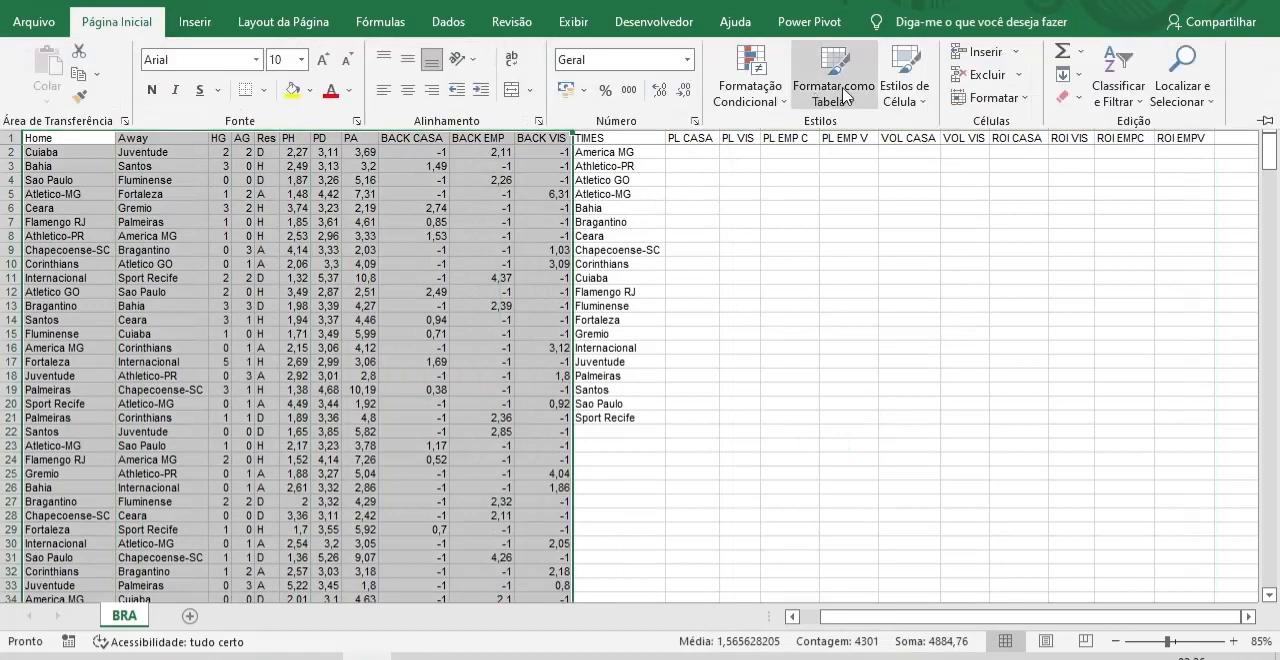
pyautogui.click(843, 96)
pyautogui.click(1232, 354)
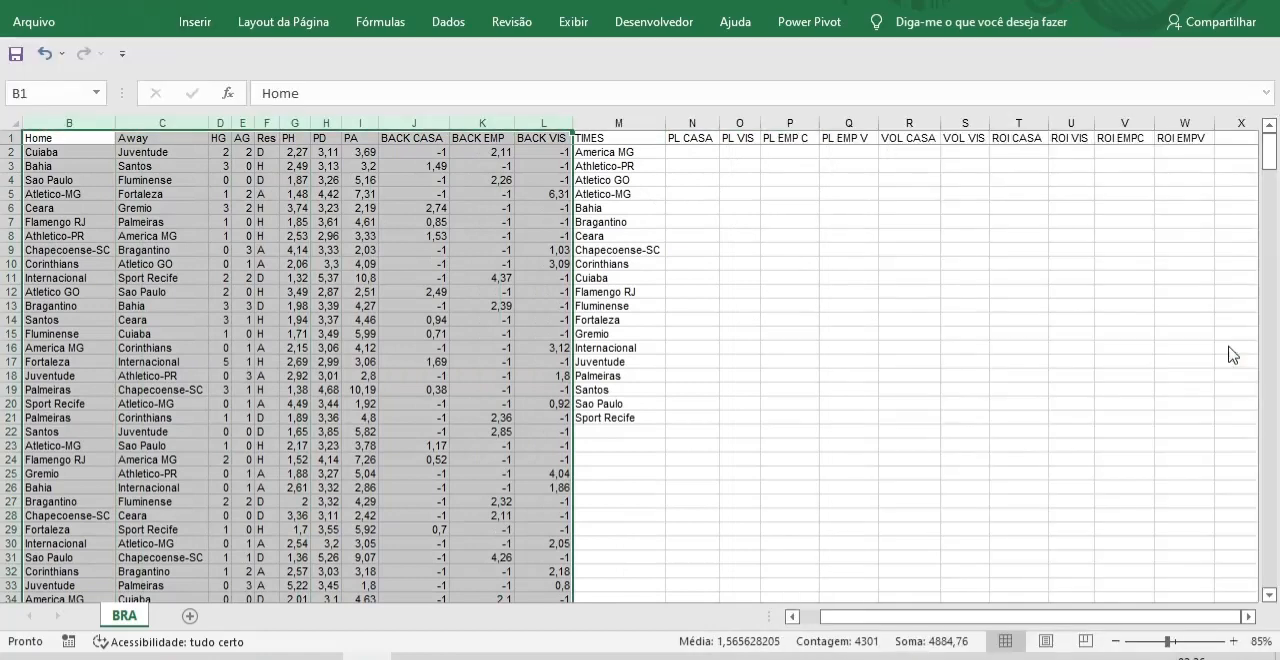
pyautogui.click(664, 383)
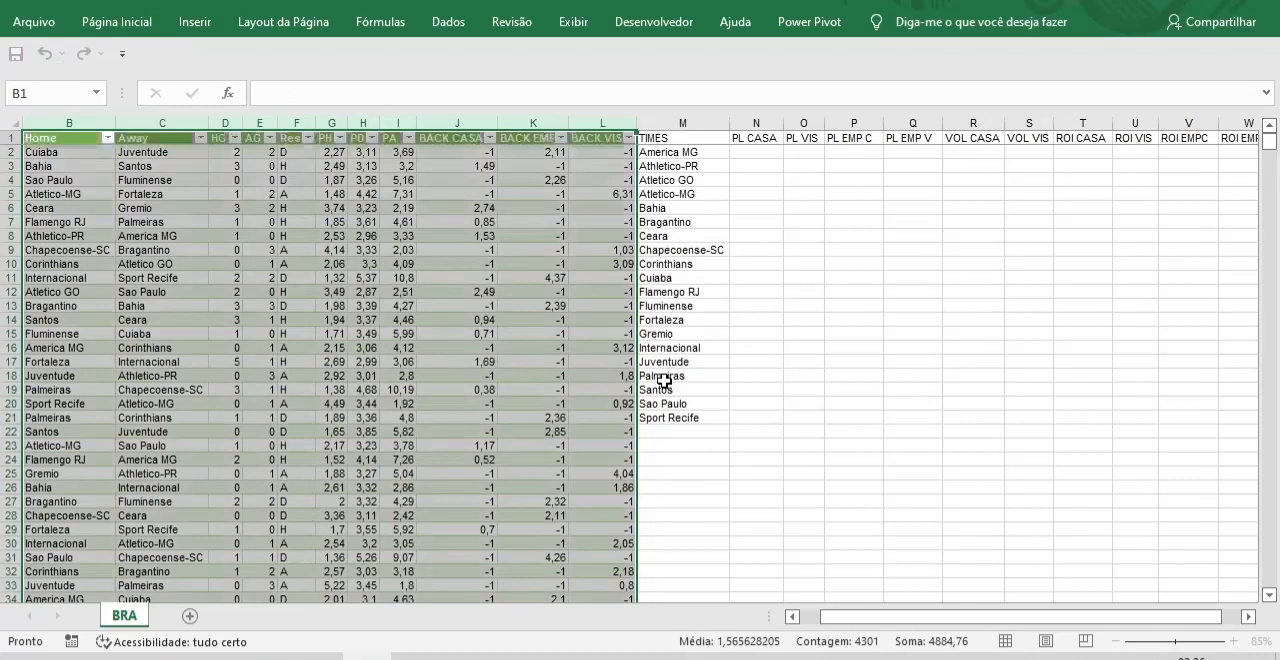
pyautogui.click(916, 517)
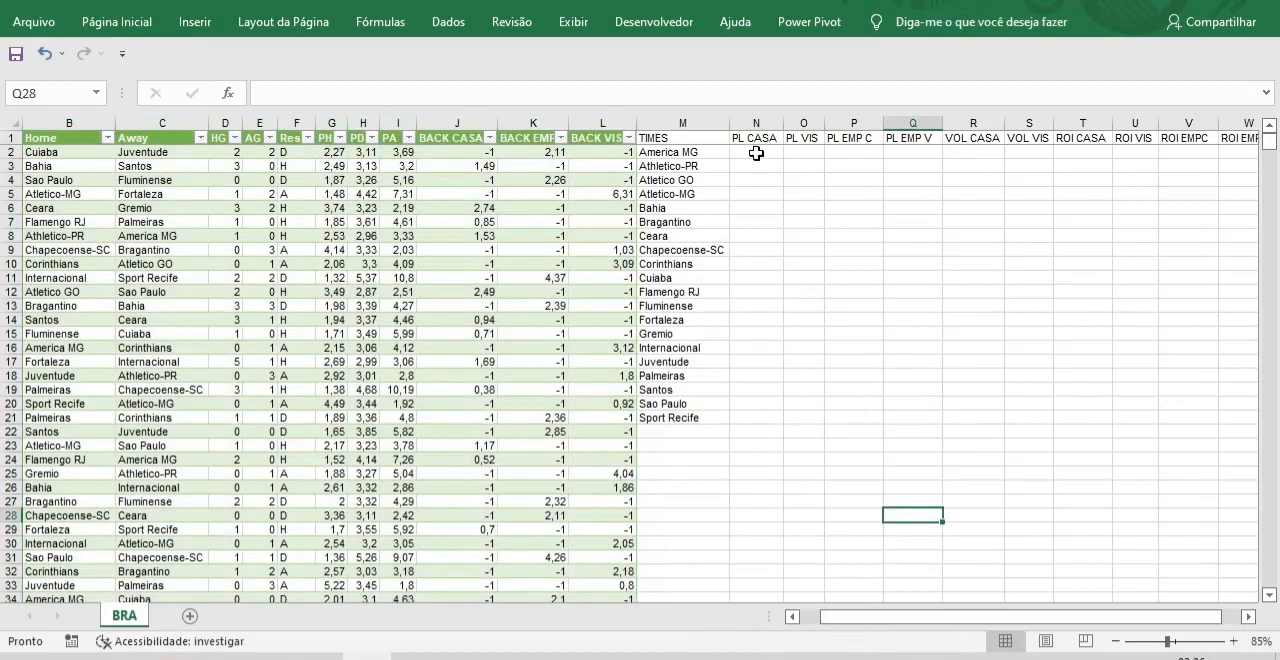
# Start a SOMASE formula in N2 under PL CASA with B2:B1000 as the criteria range.
pyautogui.click(756, 153)
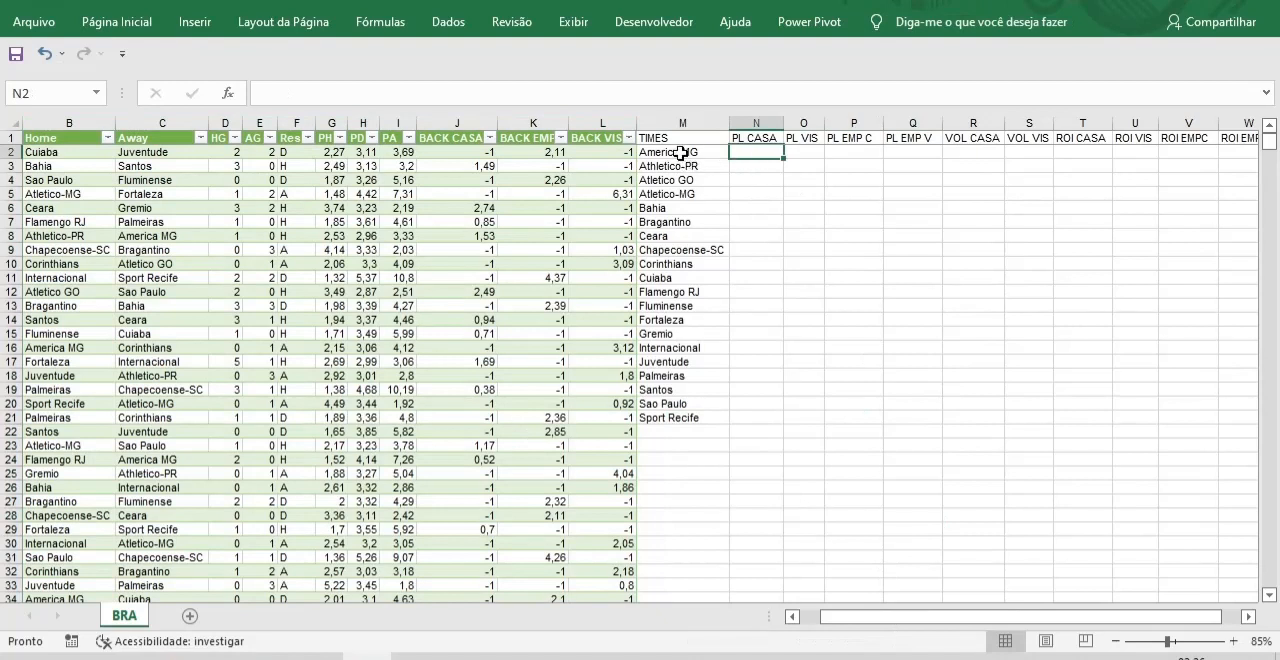
pyautogui.press('F2')
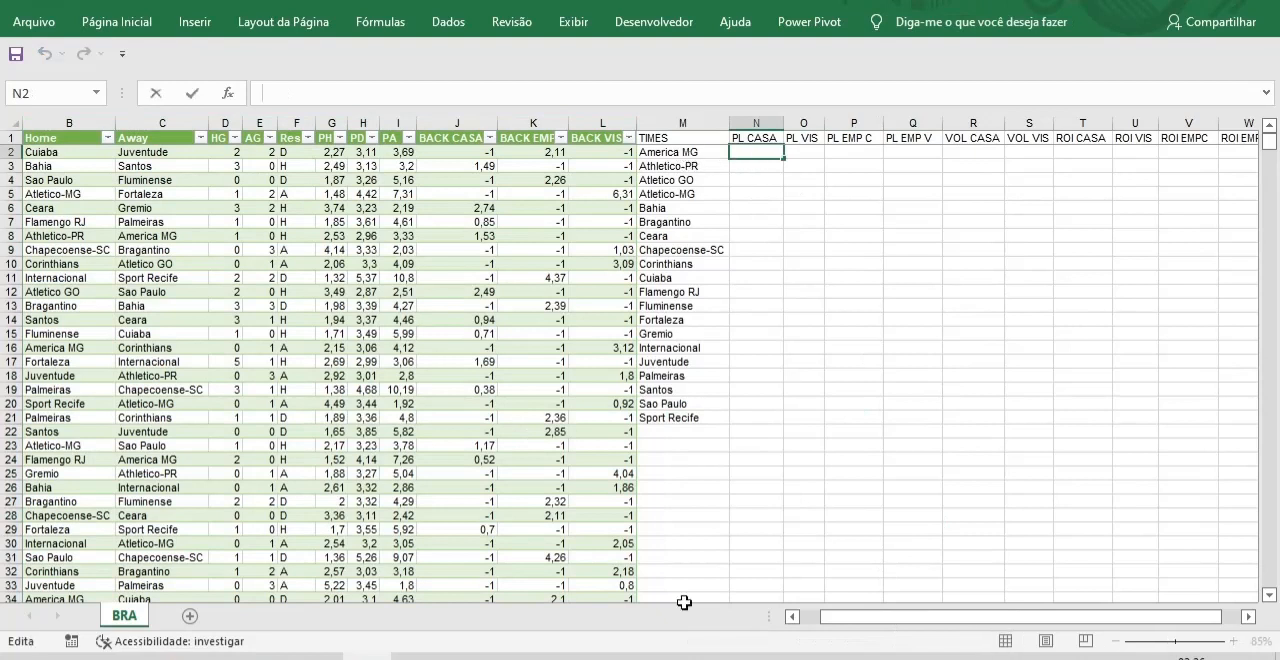
pyautogui.write('=SO')
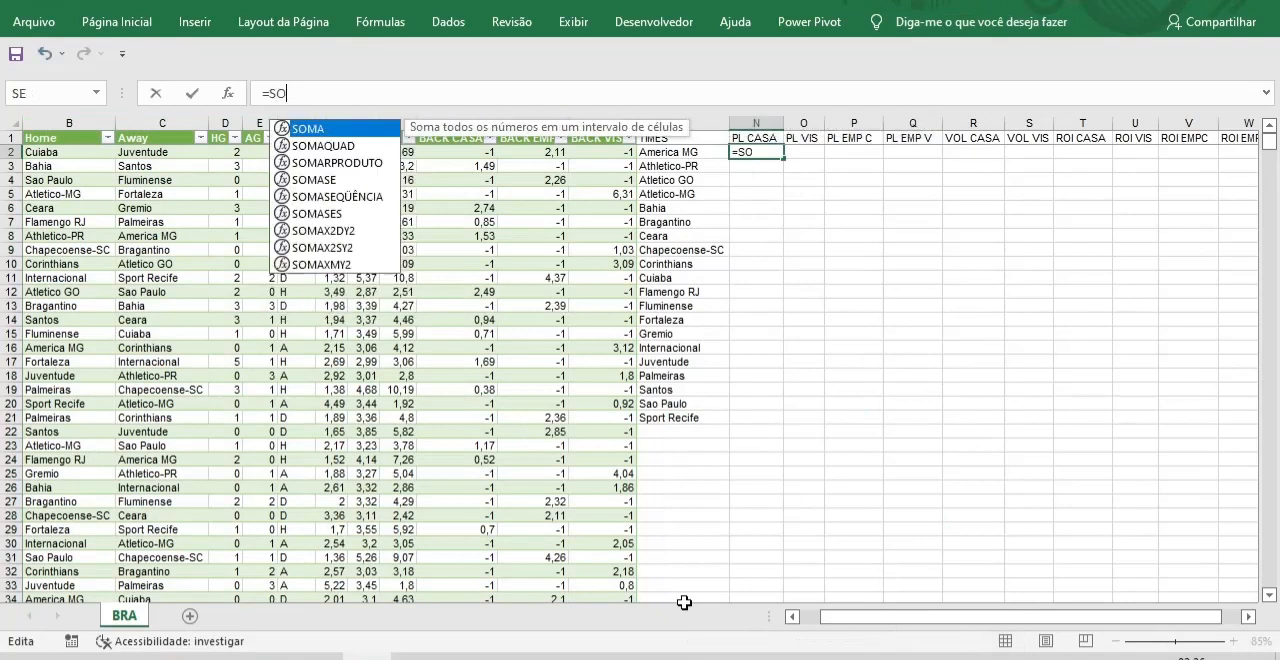
pyautogui.write('M')
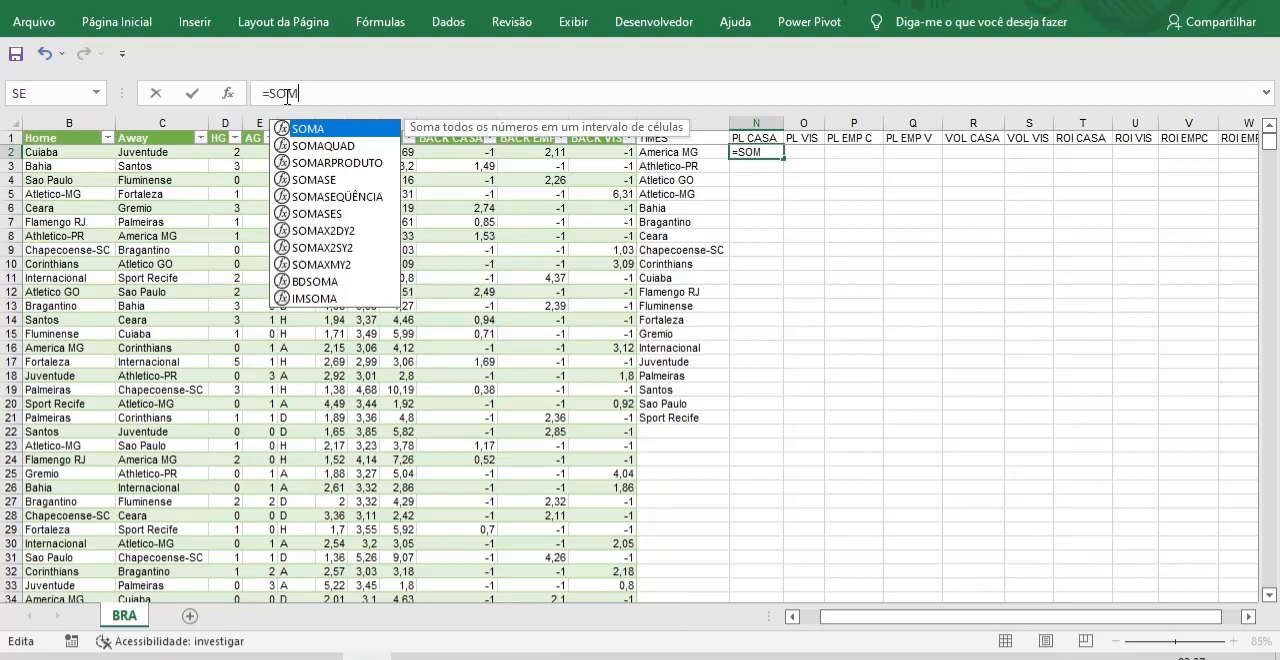
pyautogui.doubleClick(321, 186)
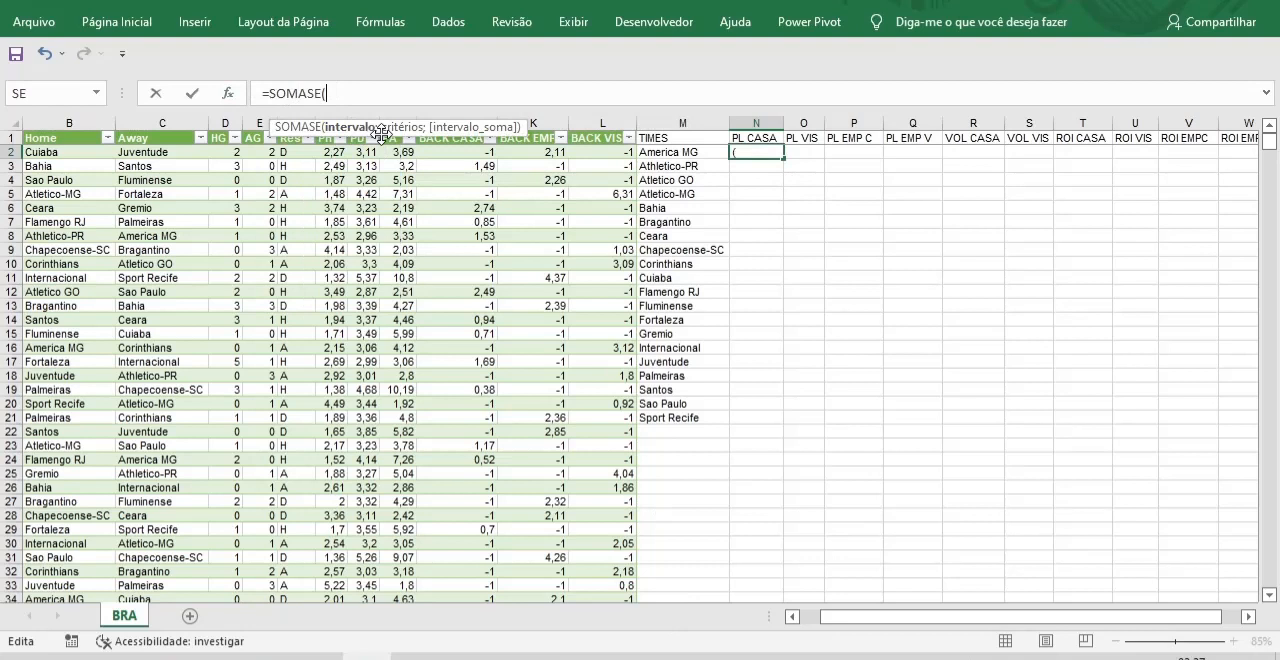
pyautogui.moveTo(381, 133); pyautogui.dragTo(506, 63)
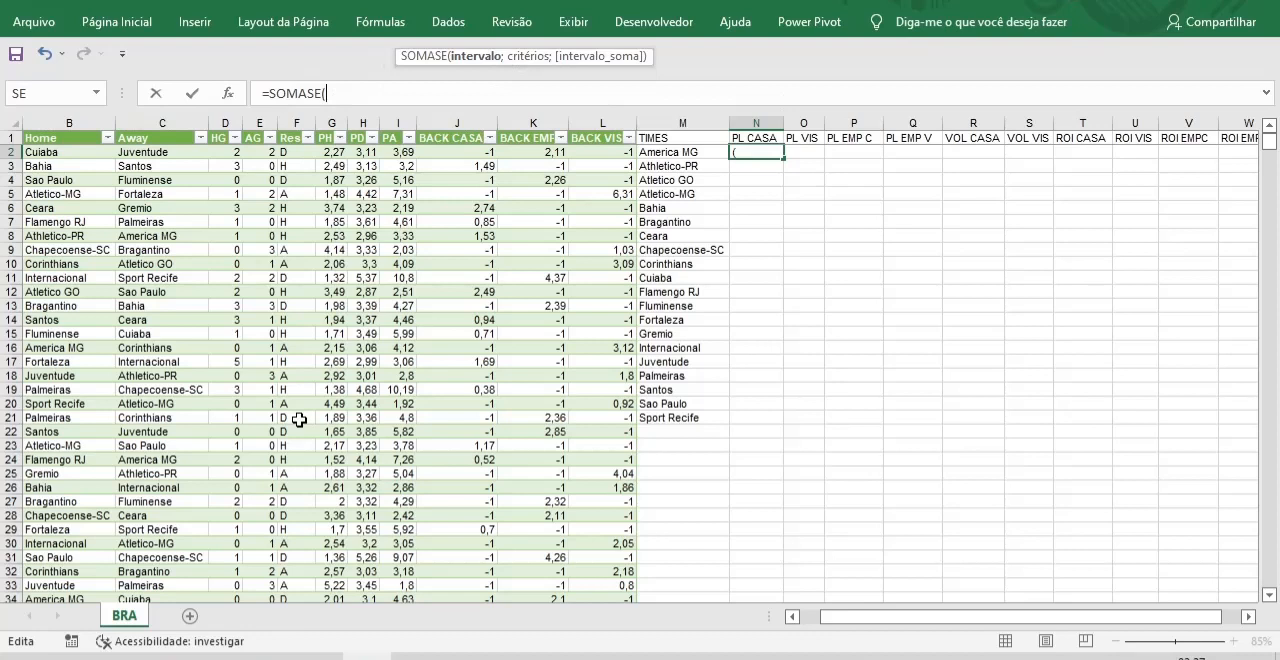
pyautogui.write('B2')
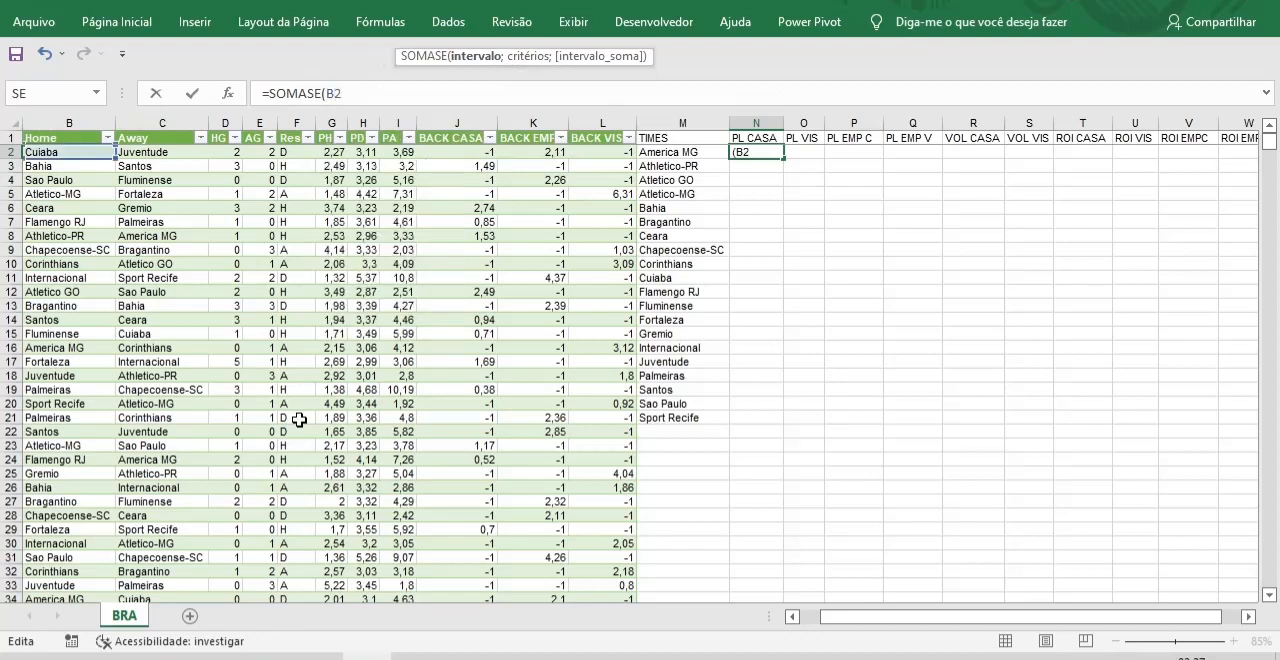
pyautogui.write(':B1000')
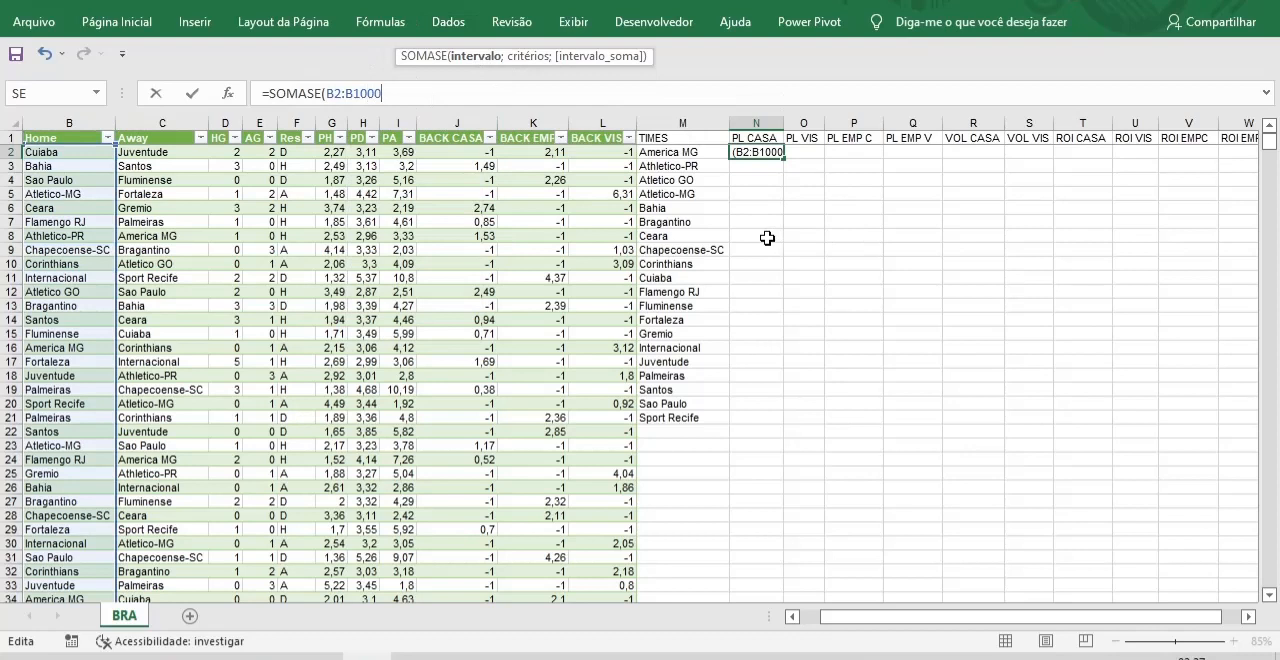
# Add team cell M2 as the criterion and J2:J1000 as the sum range of the N2 formula.
pyautogui.write(';')
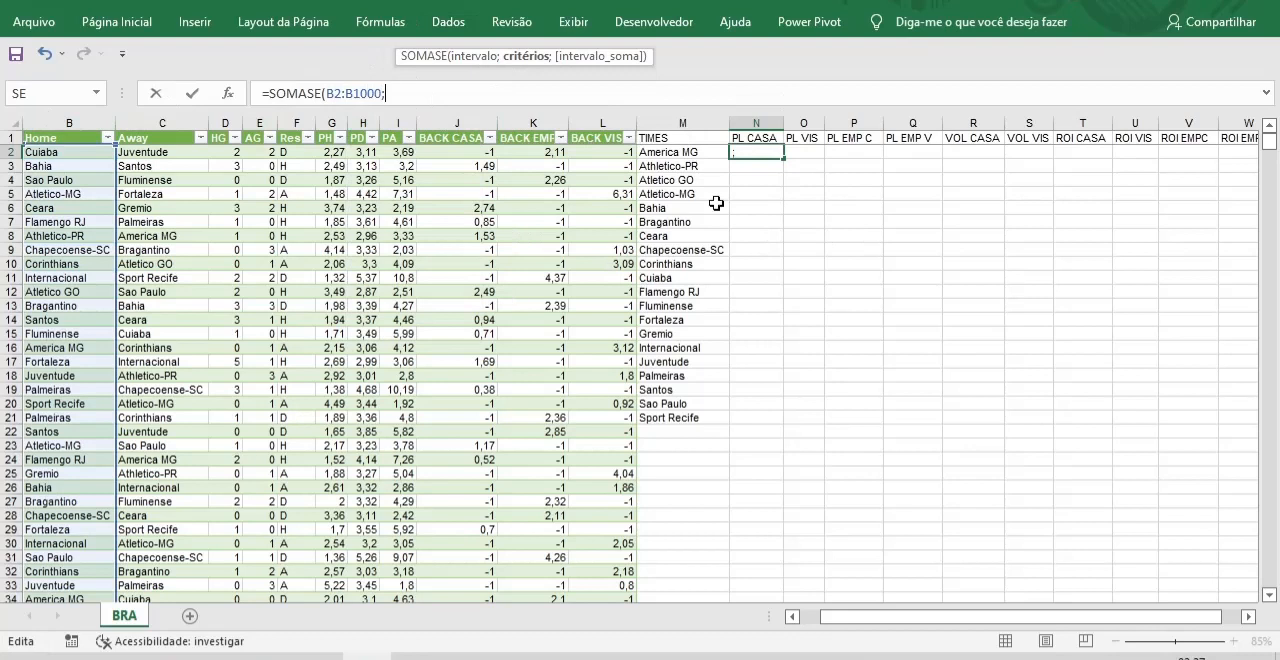
pyautogui.click(690, 153)
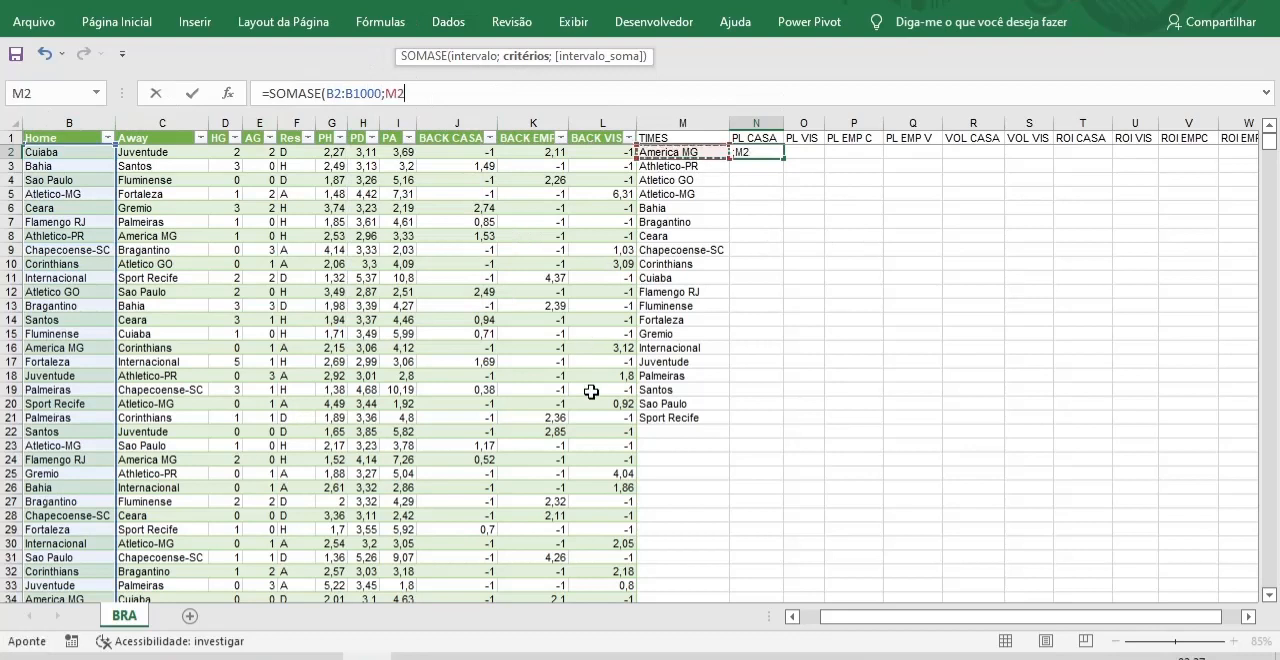
pyautogui.write(';')
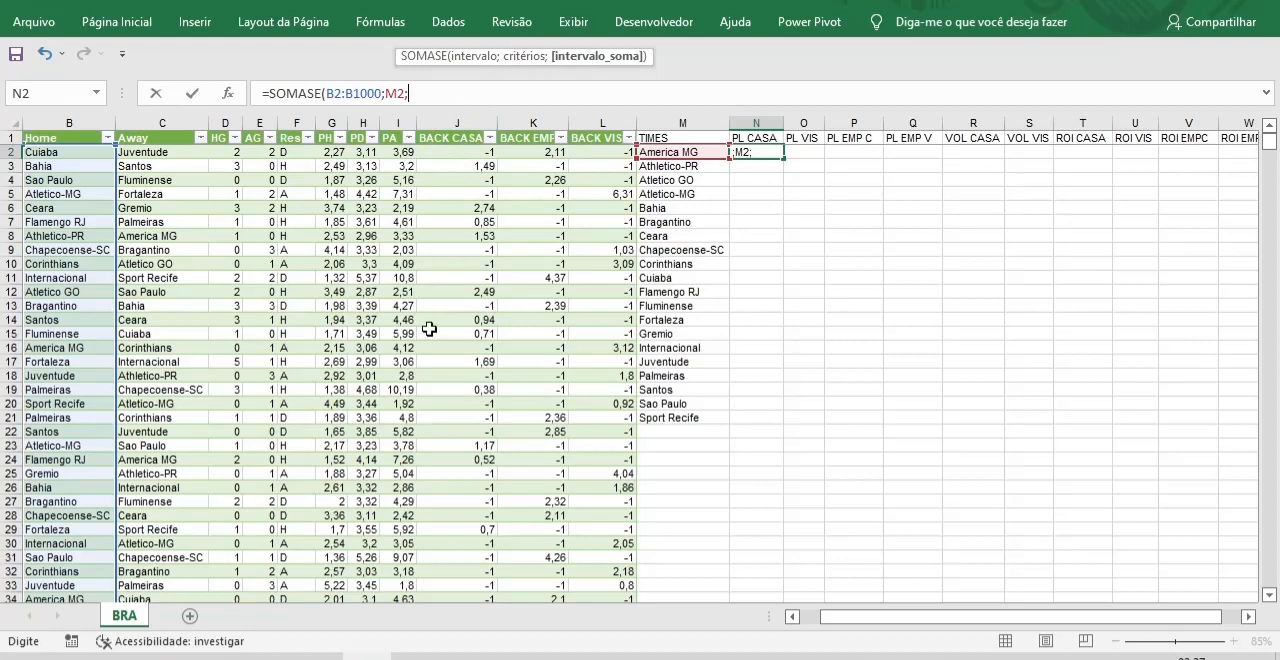
pyautogui.write('J2:J1000')
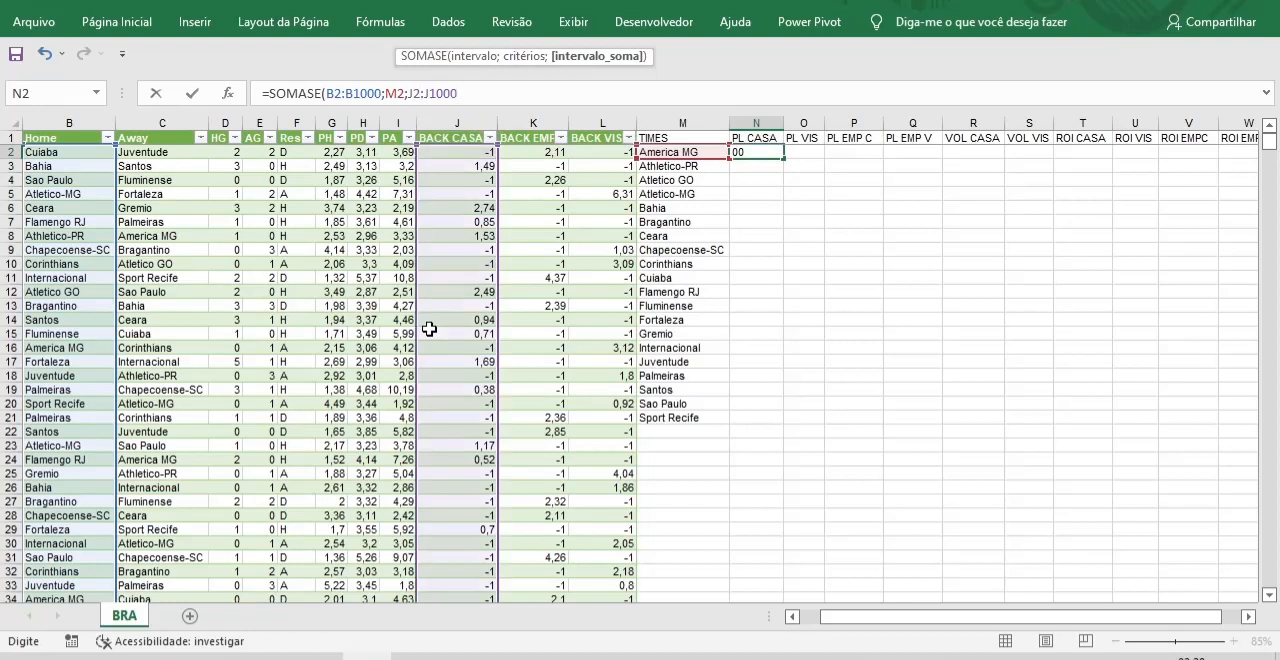
pyautogui.write(')')
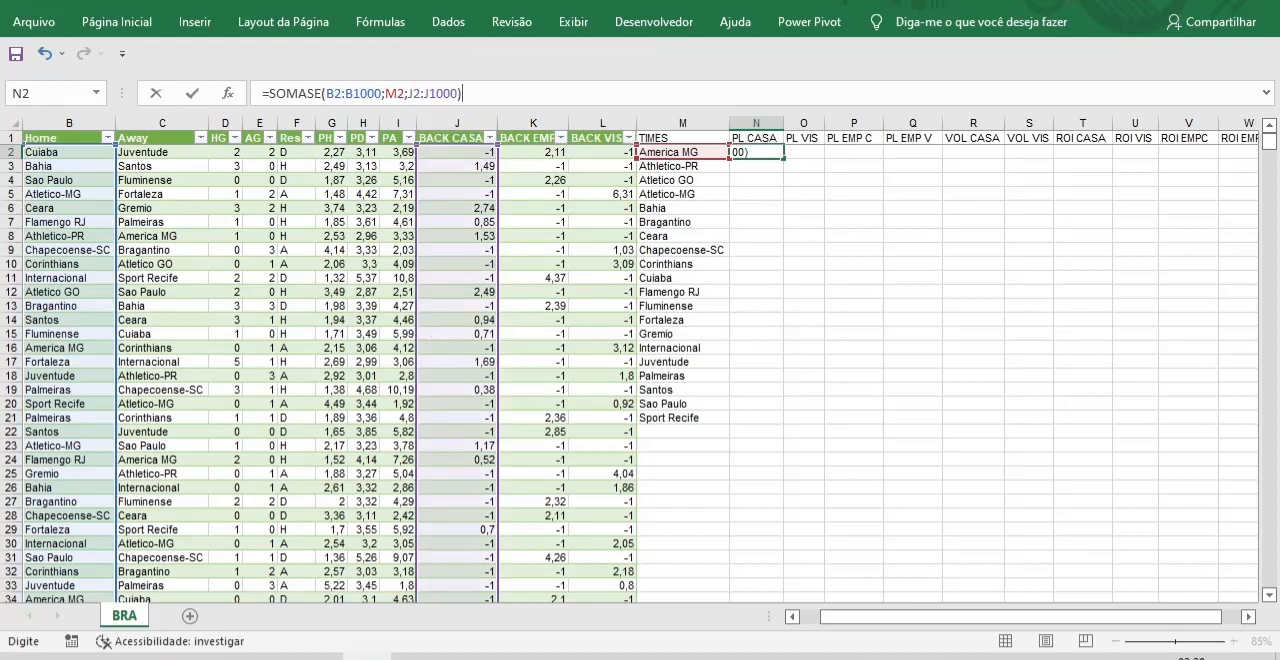
pyautogui.moveTo(1273, 540); pyautogui.dragTo(1273, 540)
pyautogui.moveTo(1270, 146); pyautogui.dragTo(1275, 119)
# Make the N2 formula's ranges absolute as $B$2:$B$1000 and $J$2:$J$1000, and enter the formula.
pyautogui.click(336, 93)
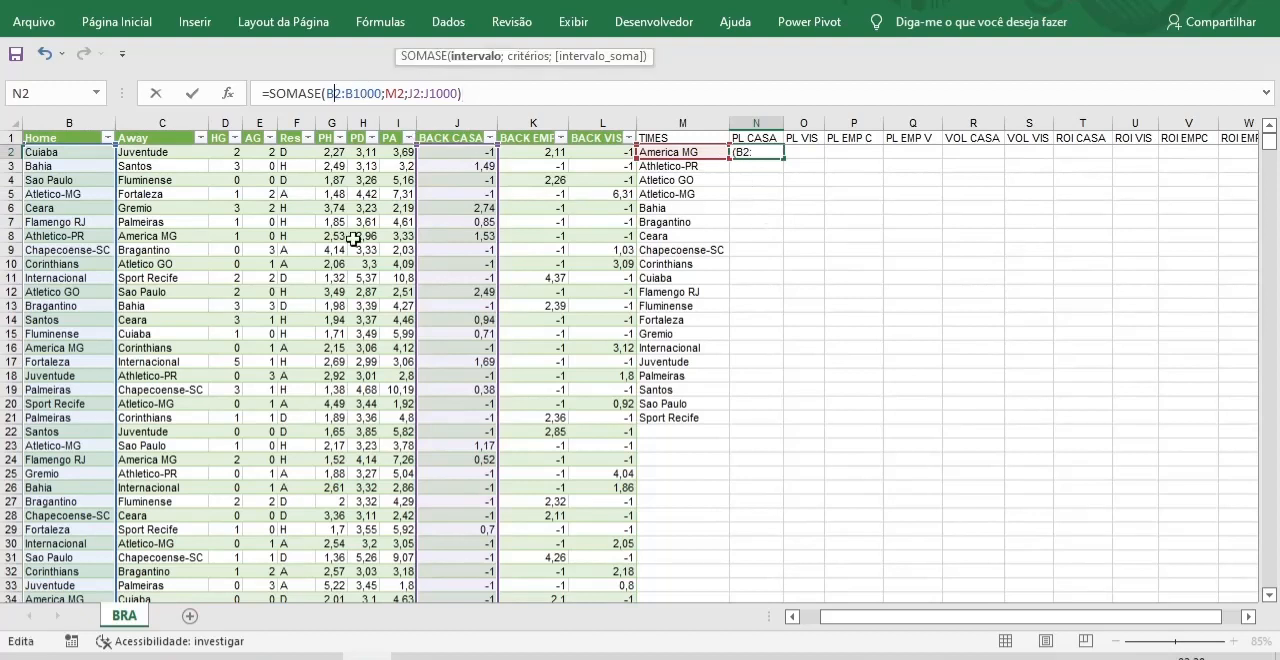
pyautogui.press('F4')
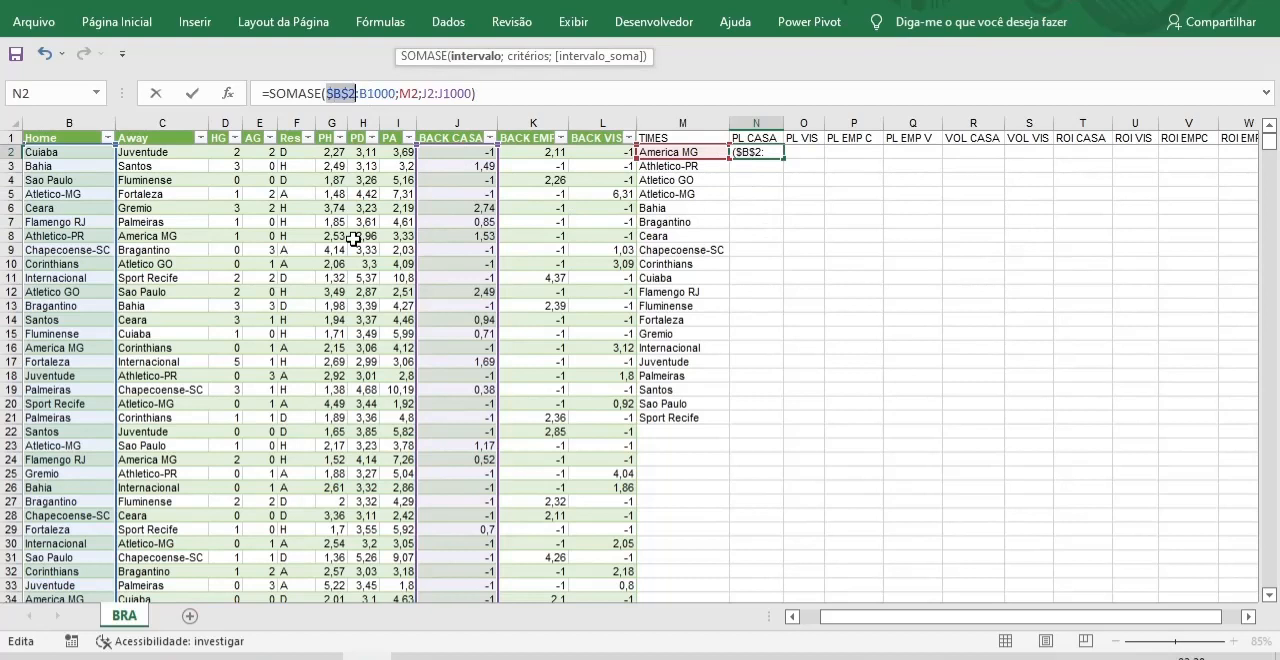
pyautogui.click(366, 93)
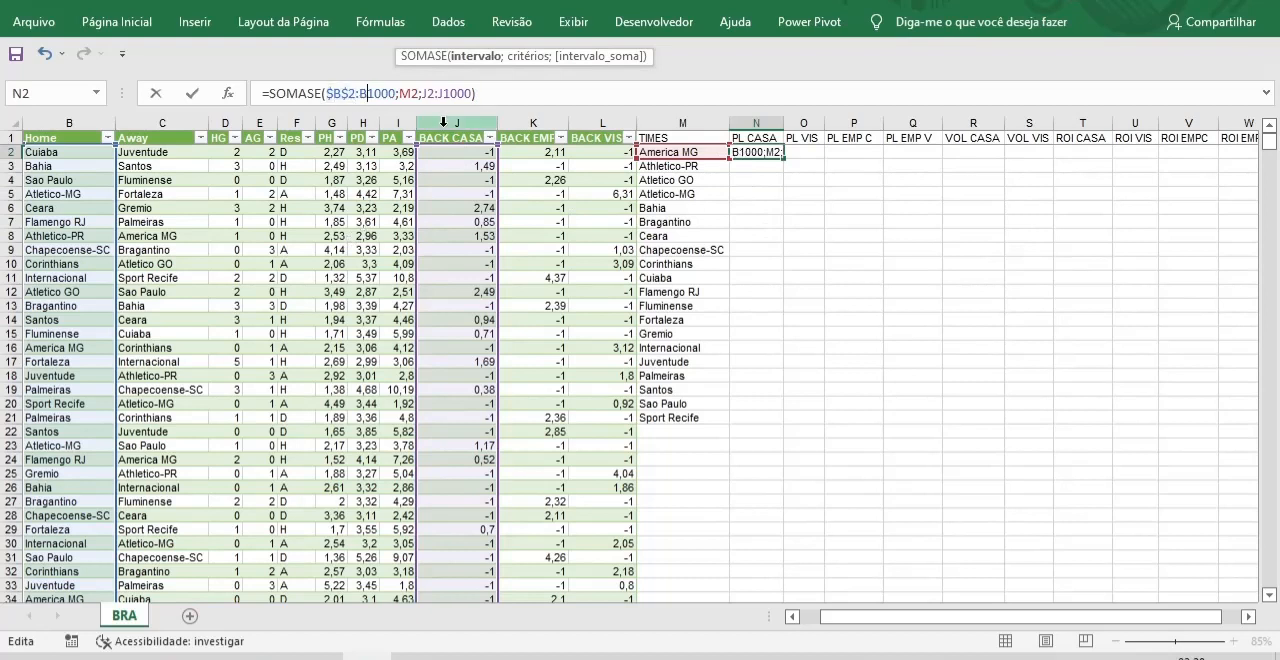
pyautogui.press('F4')
pyautogui.click(440, 93)
pyautogui.press('F4')
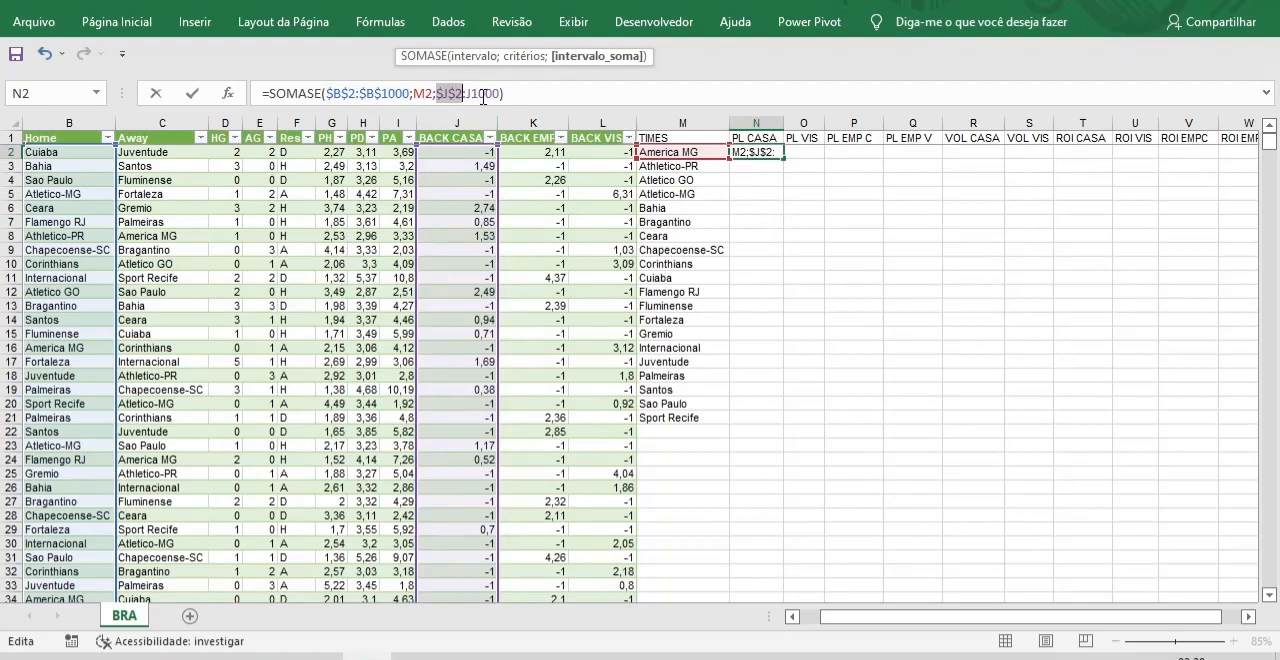
pyautogui.click(476, 93)
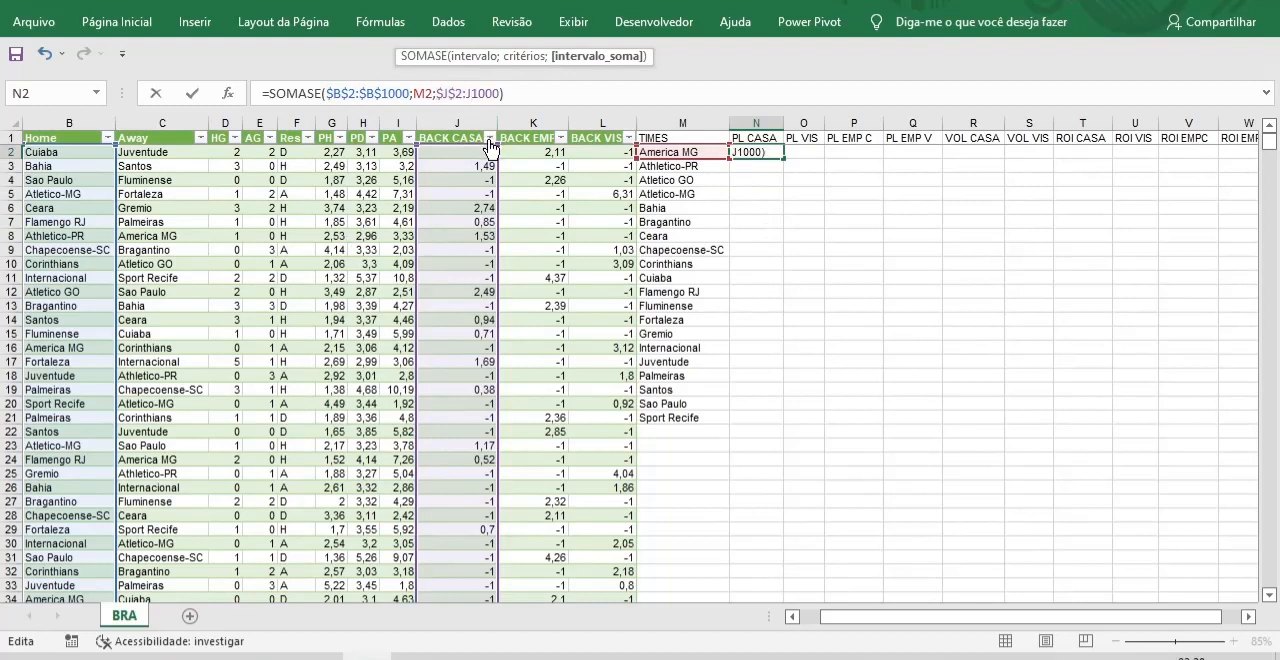
pyautogui.press('F4')
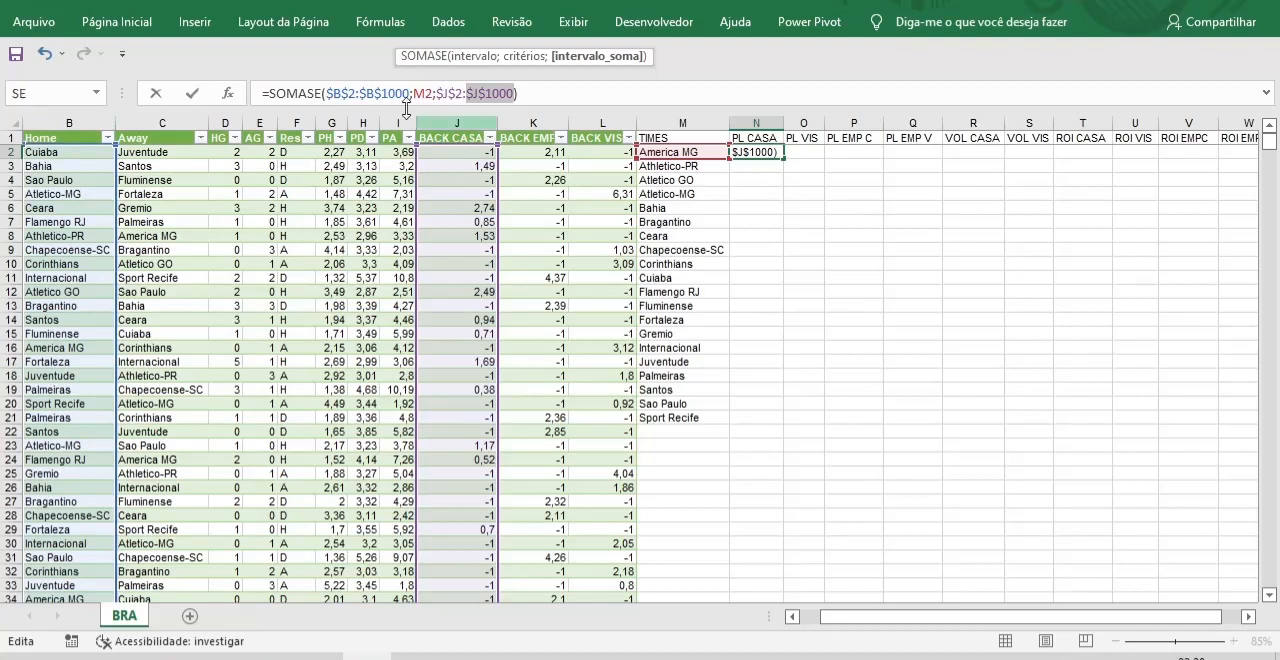
pyautogui.click(527, 94)
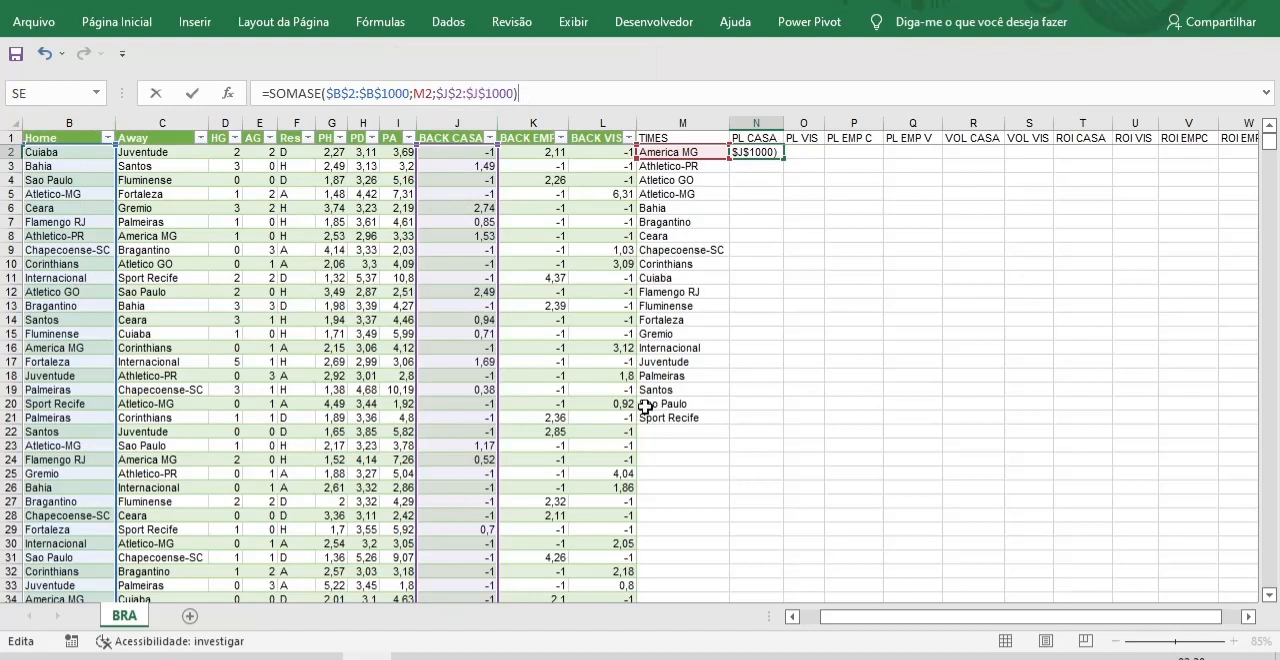
pyautogui.press('Return')
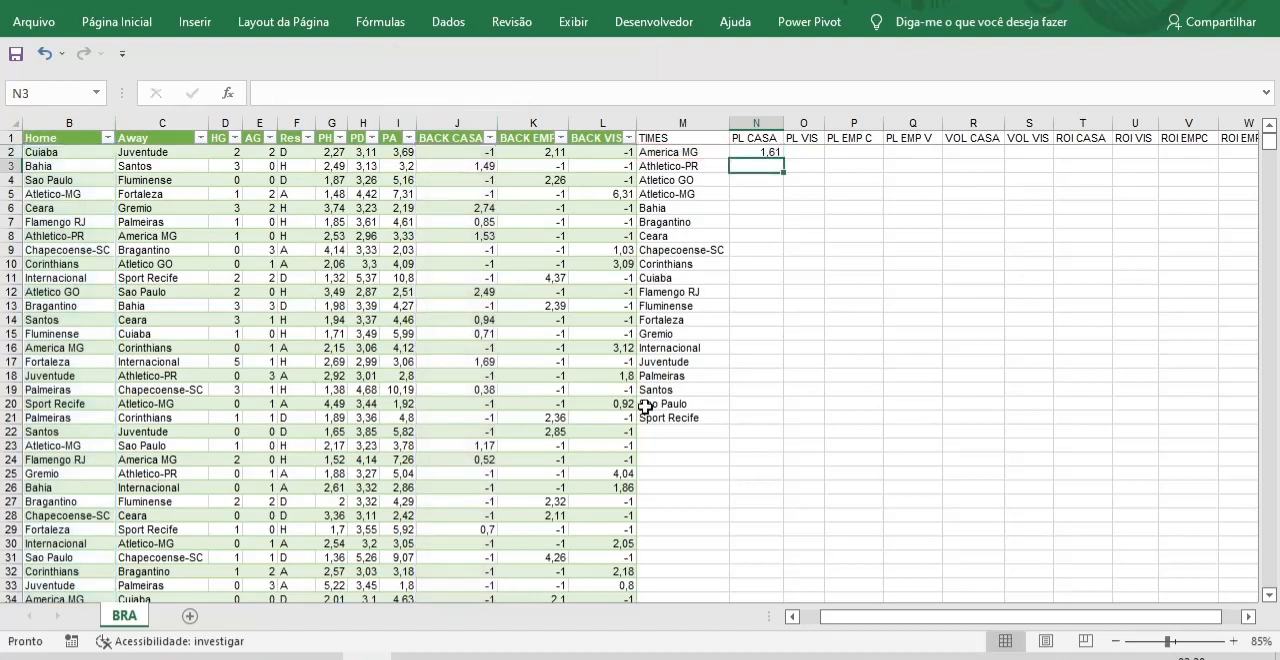
# Fill the PL CASA formula from N2 down to the last team in row 21.
pyautogui.click(766, 155)
pyautogui.doubleClick(783, 160)
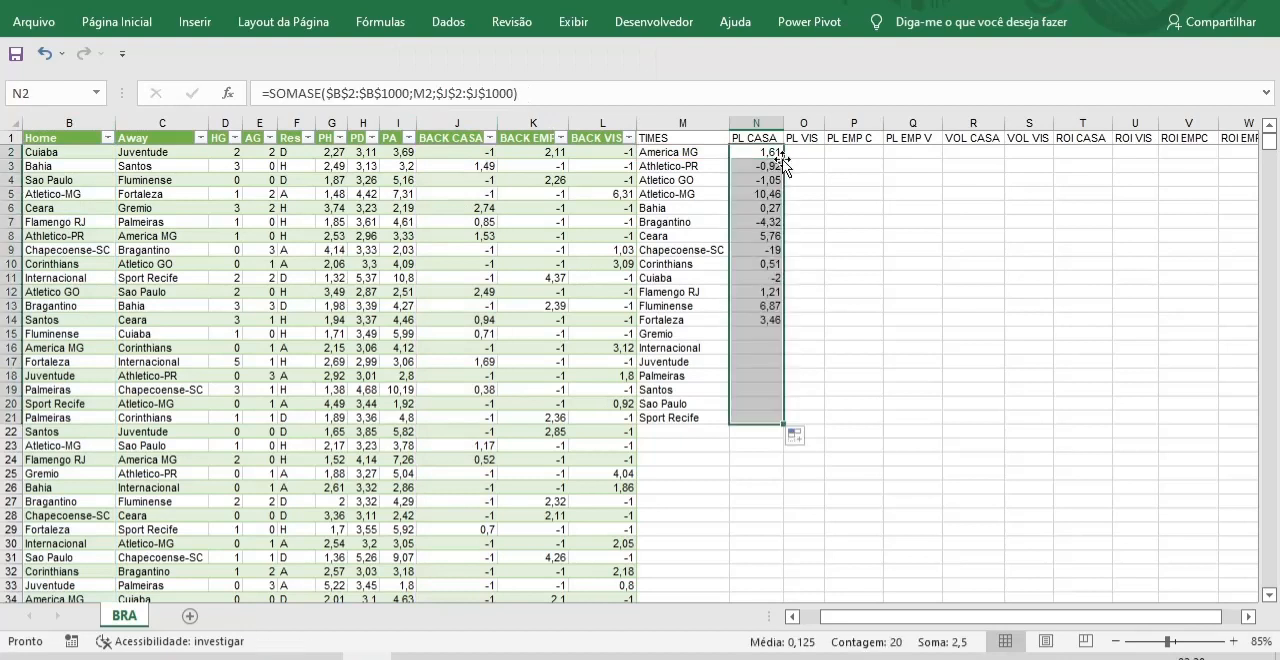
pyautogui.click(790, 502)
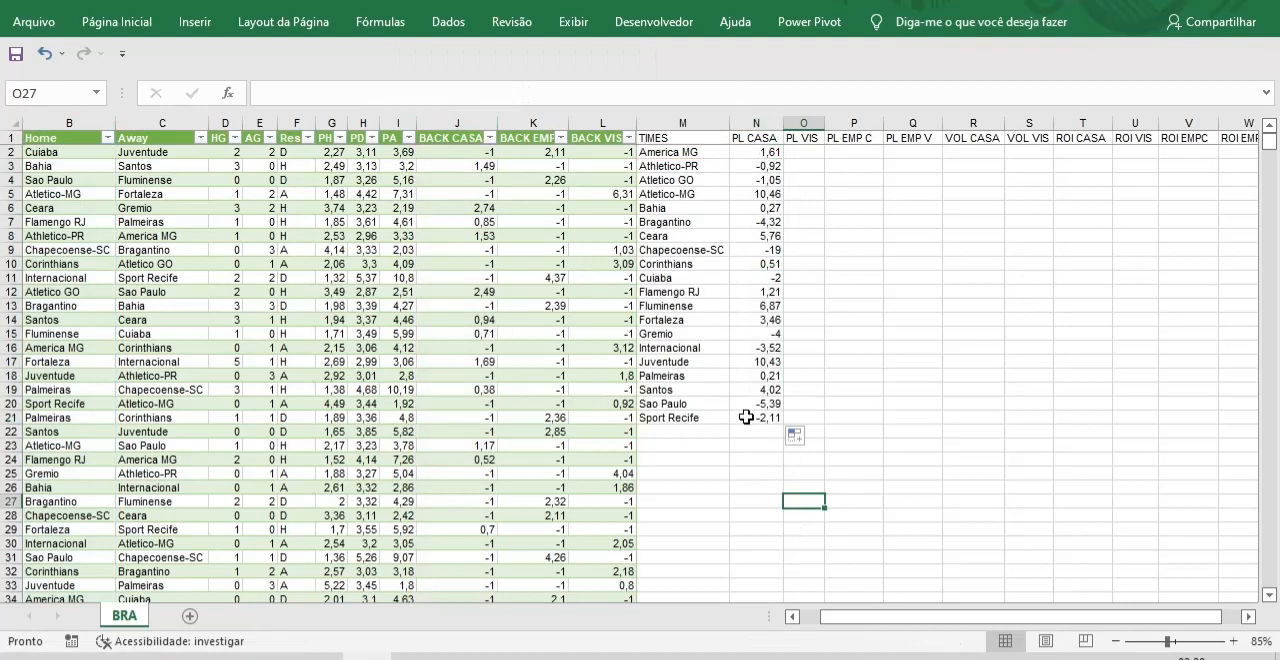
# Copy the formula text of N2 into O2 under PL VIS.
pyautogui.click(752, 153)
pyautogui.tripleClick(572, 95)
pyautogui.hotkey('ctrl', 'c')
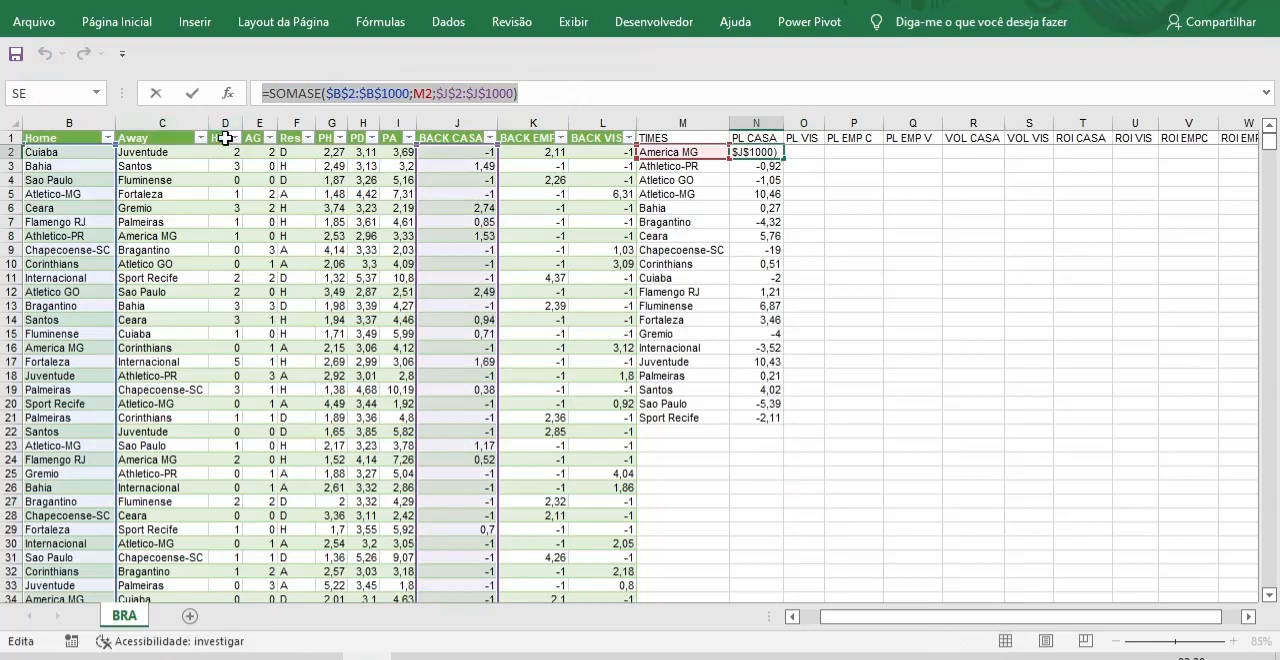
pyautogui.press('Escape')
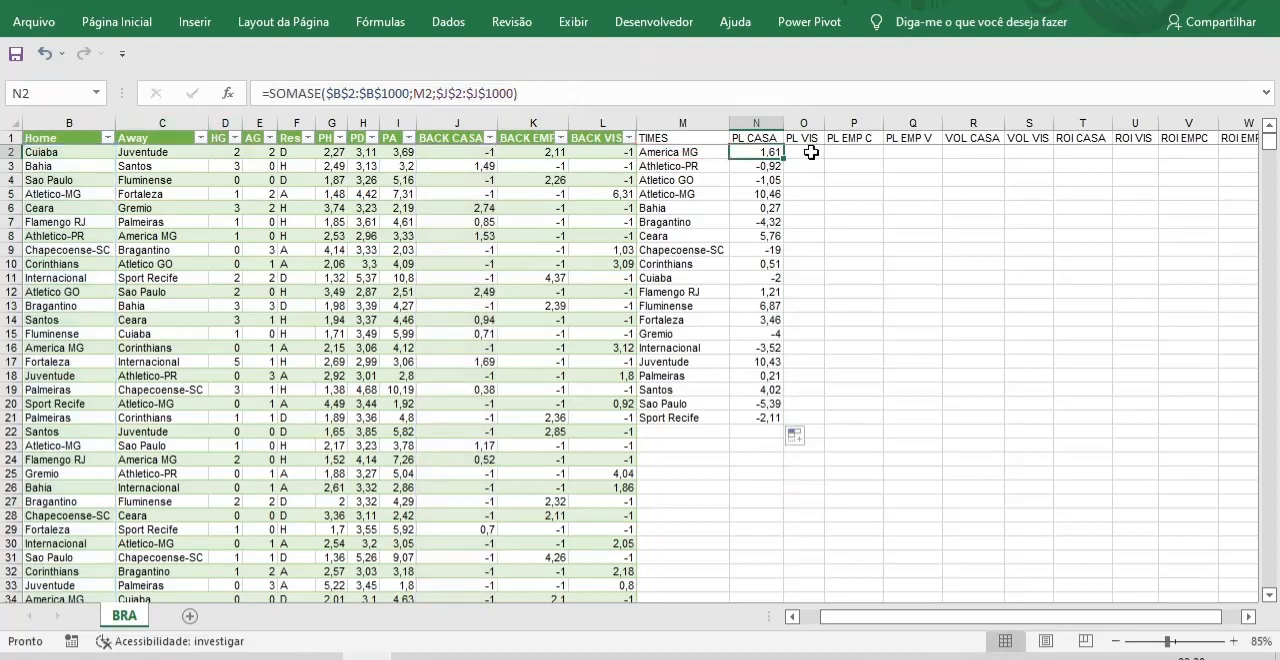
pyautogui.click(812, 152)
pyautogui.click(304, 95)
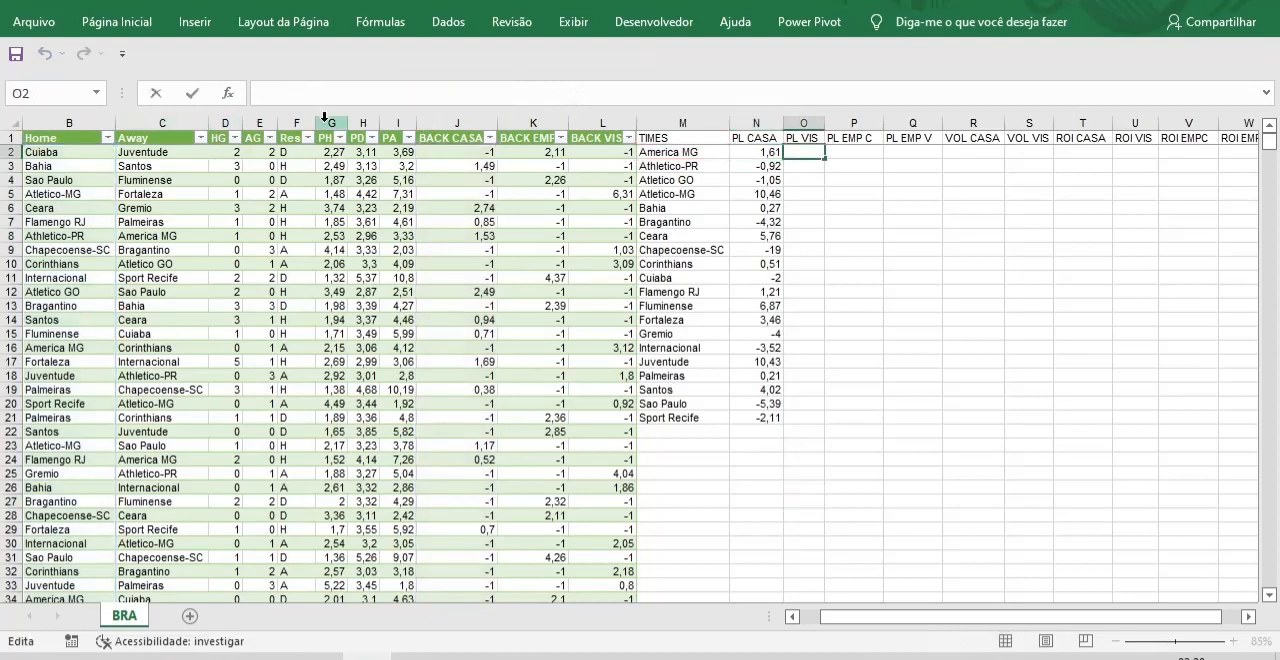
pyautogui.hotkey('ctrl', 'v')
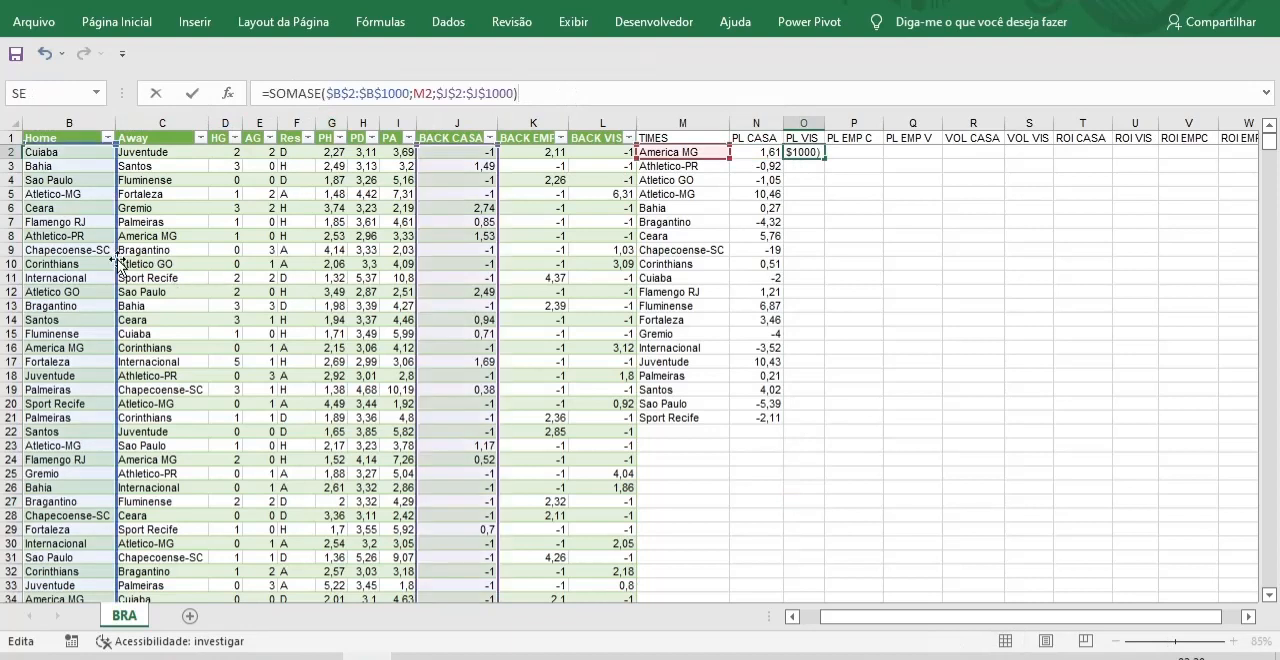
# Shift the O2 formula's ranges to $C$2:$C$1000 and $L$2:$L$1000 and enter it.
pyautogui.moveTo(119, 264); pyautogui.dragTo(147, 263)
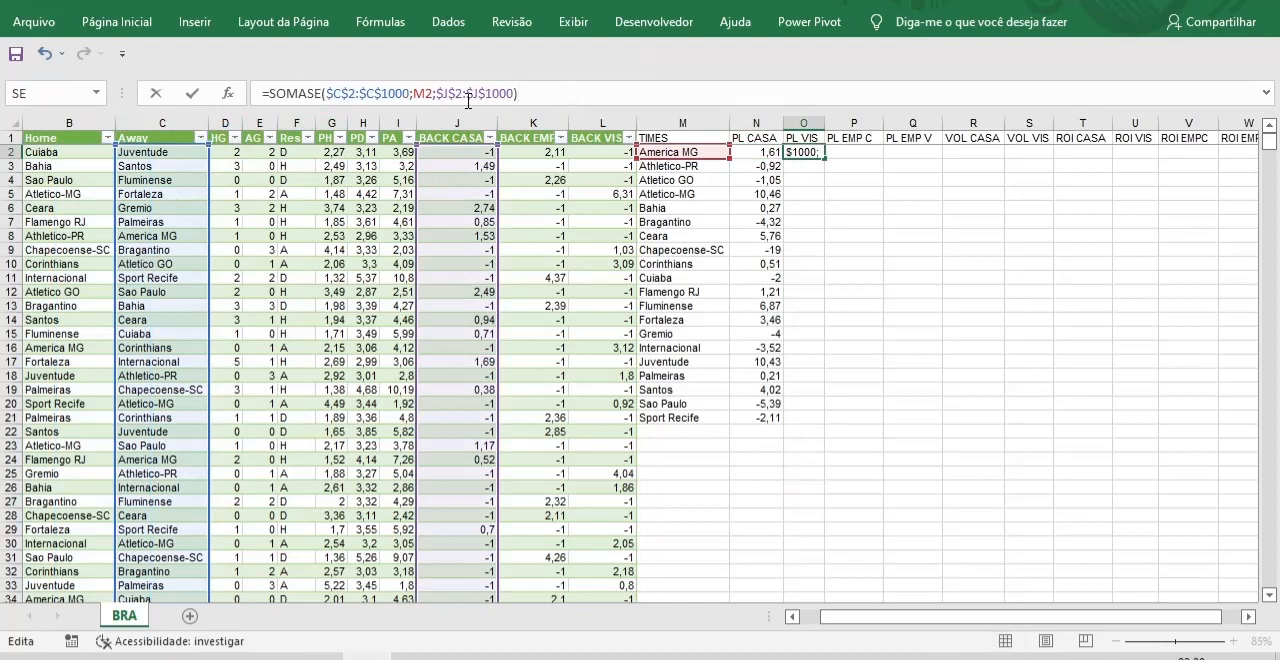
pyautogui.moveTo(489, 191); pyautogui.dragTo(606, 216)
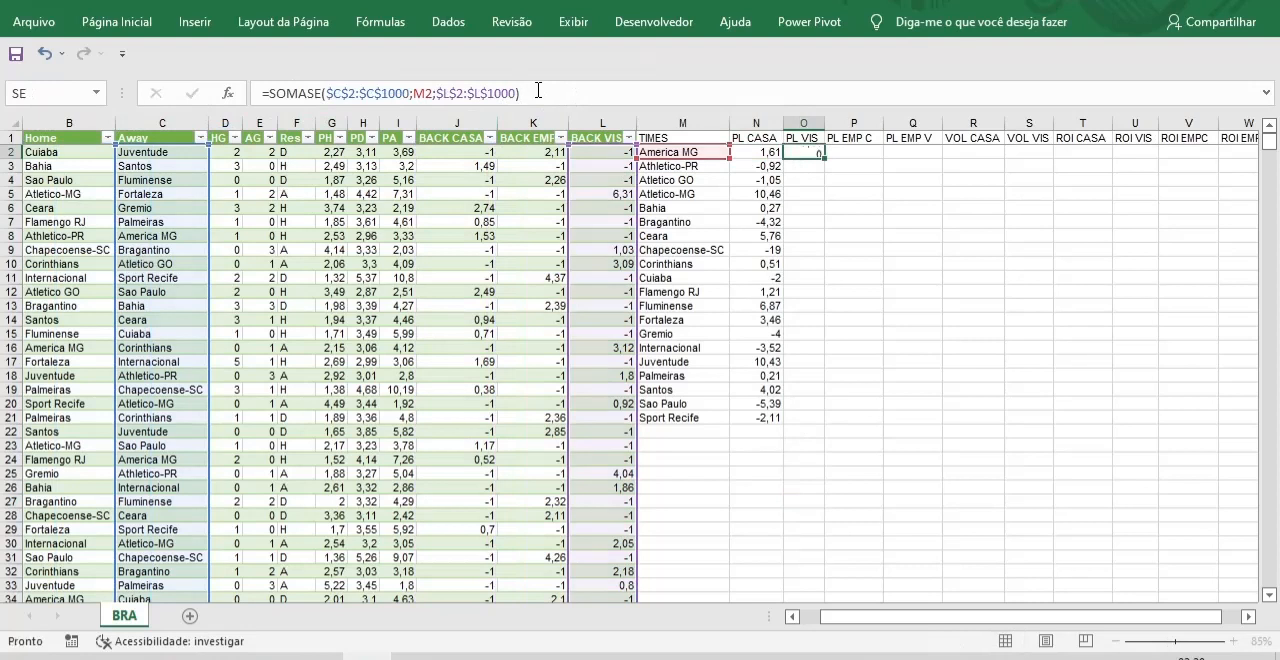
pyautogui.press('Return')
pyautogui.click(812, 152)
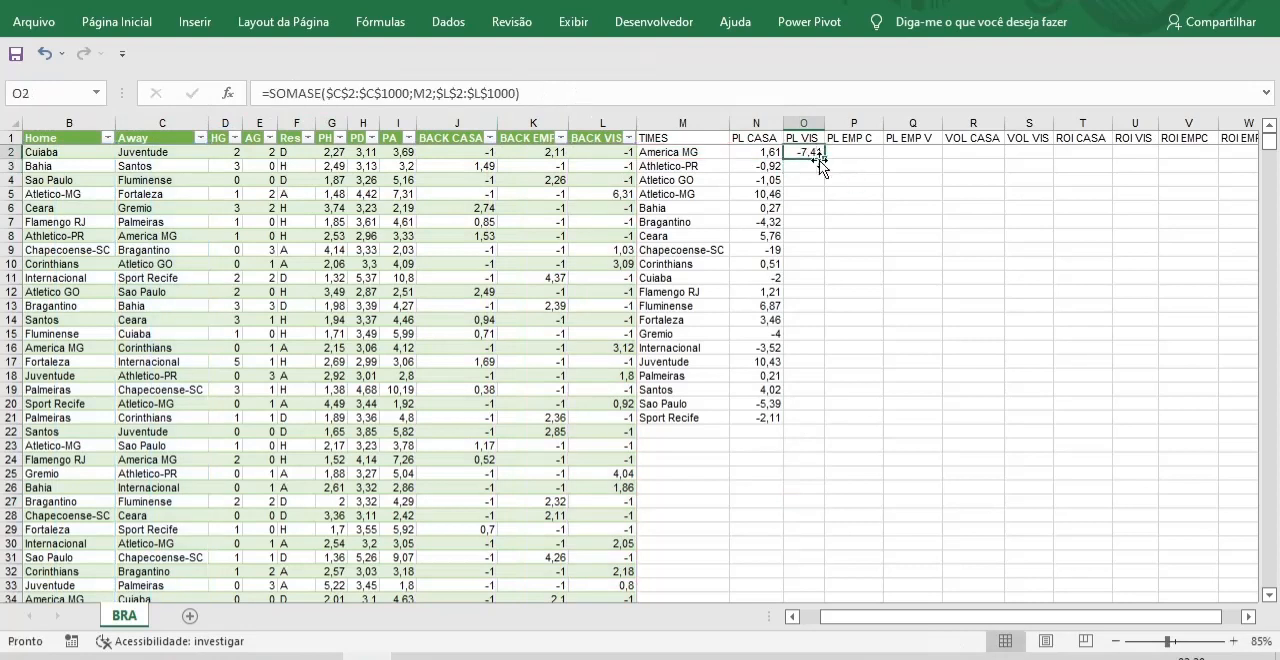
# Fill the PL VIS formula from O2 down to the last team in row 21.
pyautogui.doubleClick(824, 158)
# Reuse the copied PL CASA formula in P2 as =SOMASE($B$2:$B$1000;M2;$K$2:$K$1000) and fill it down to row 21.
pyautogui.click(855, 152)
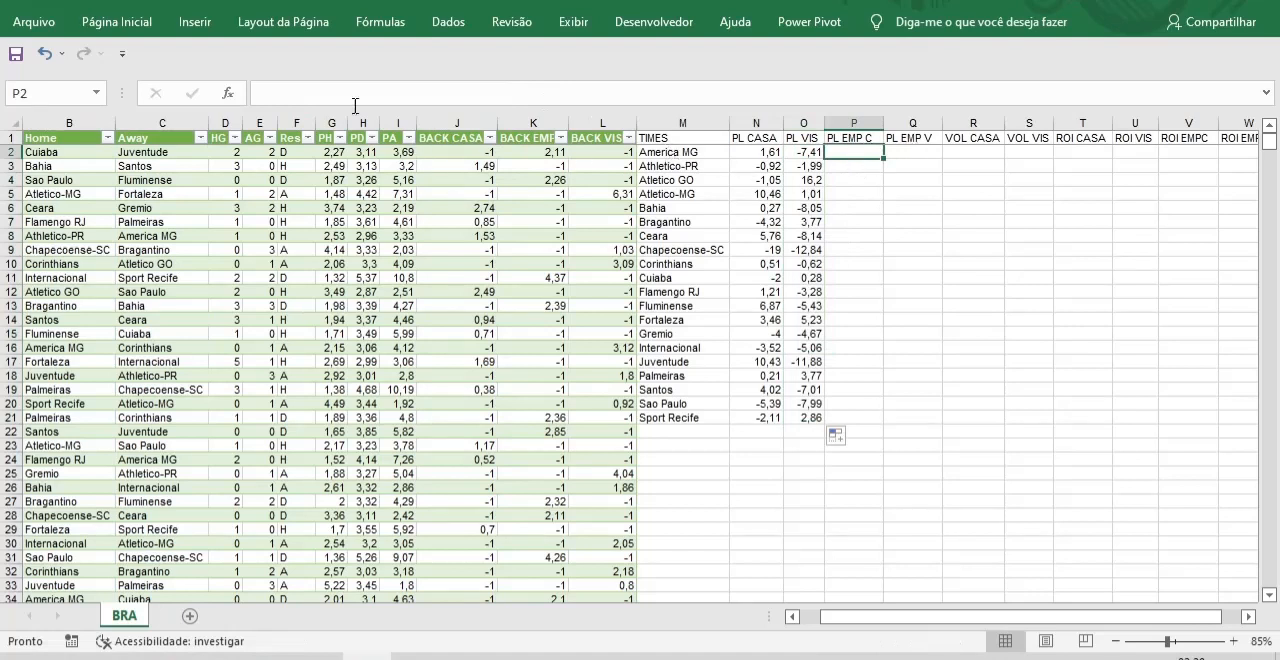
pyautogui.click(285, 95)
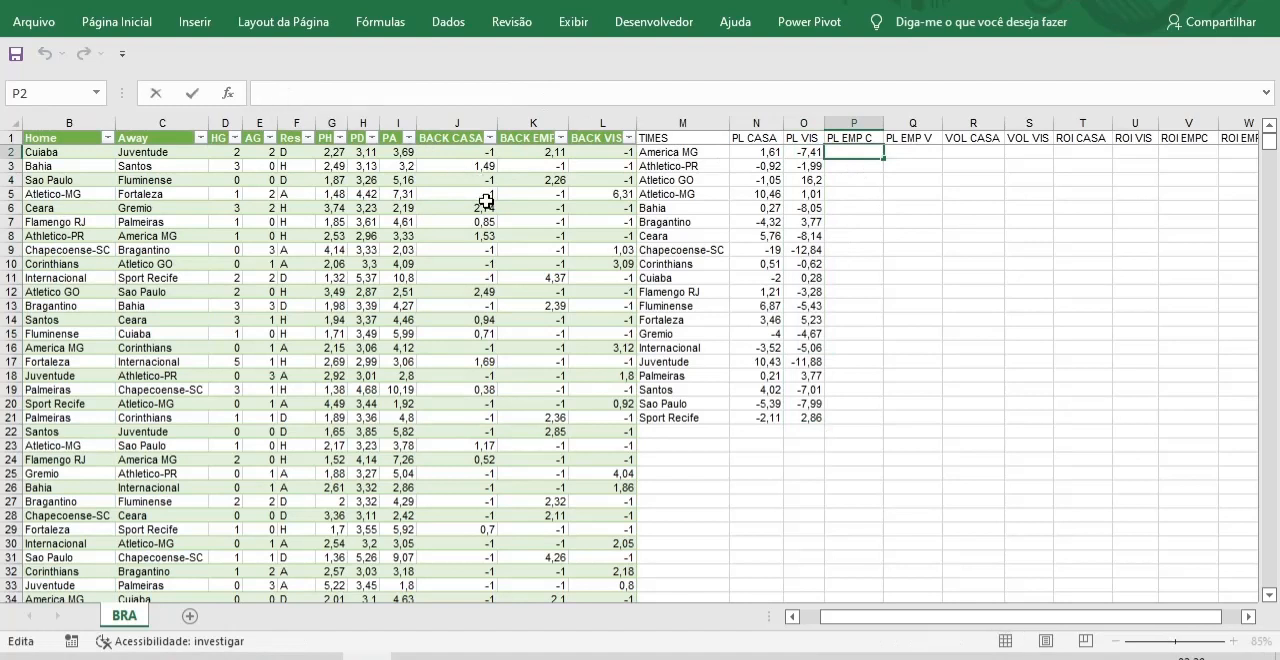
pyautogui.hotkey('ctrl', 'v')
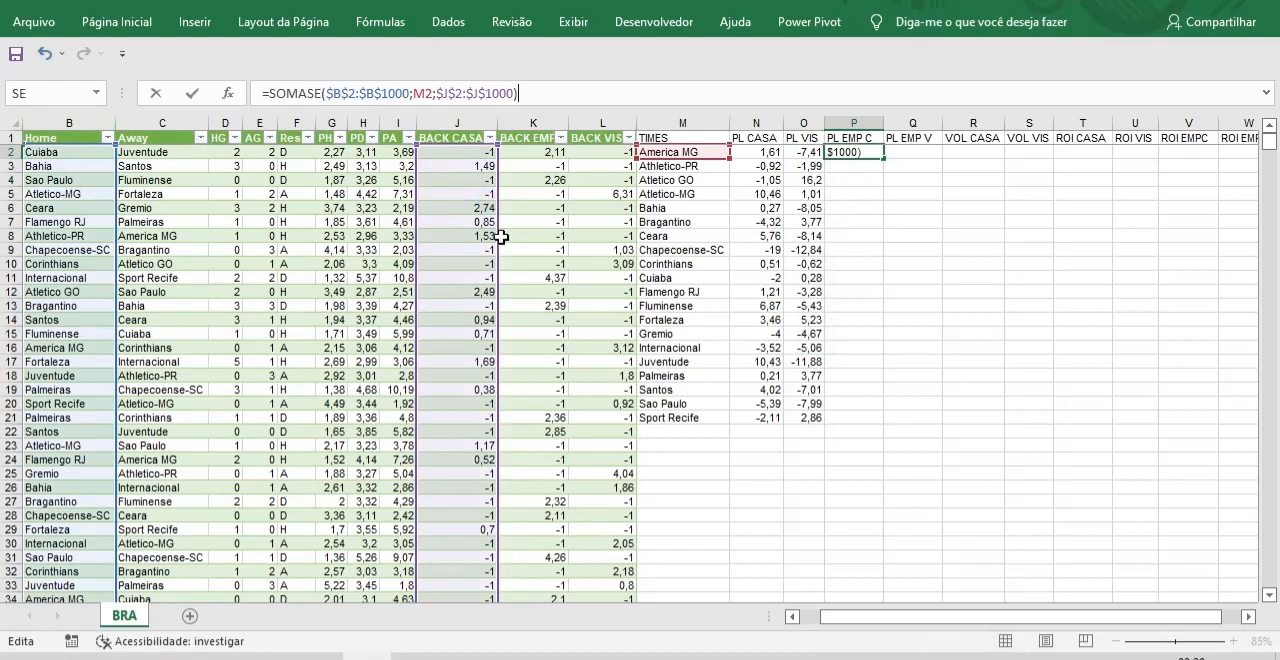
pyautogui.moveTo(500, 246); pyautogui.dragTo(523, 245)
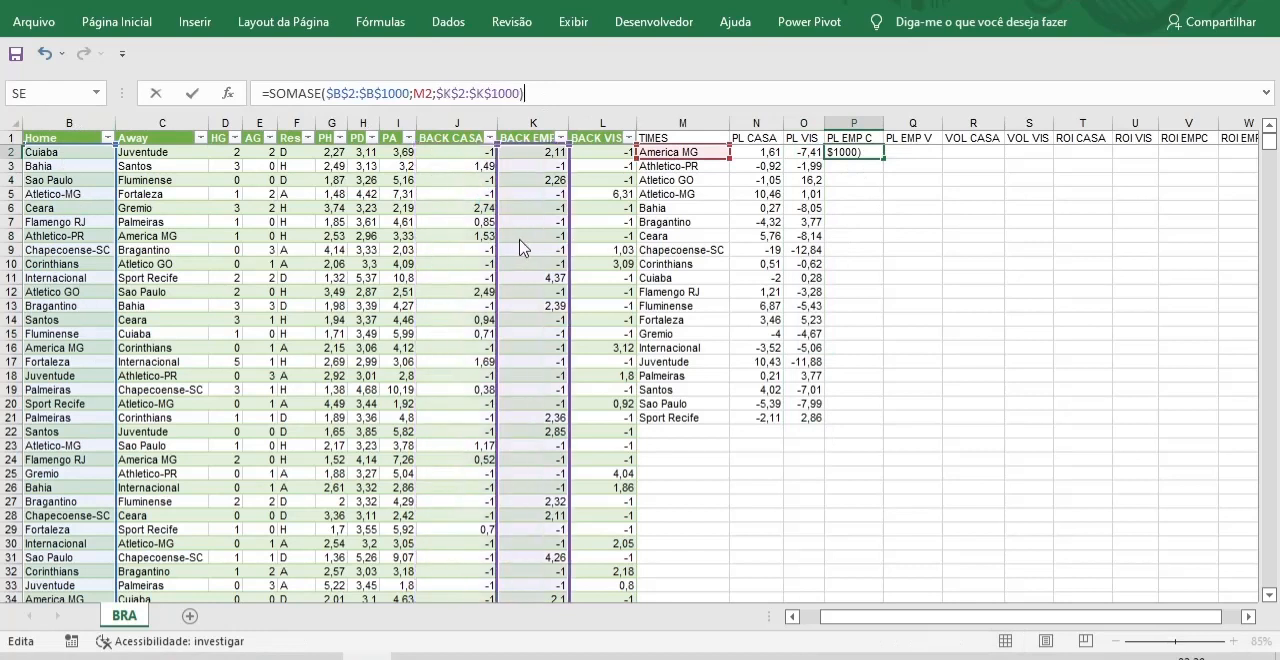
pyautogui.press('Return')
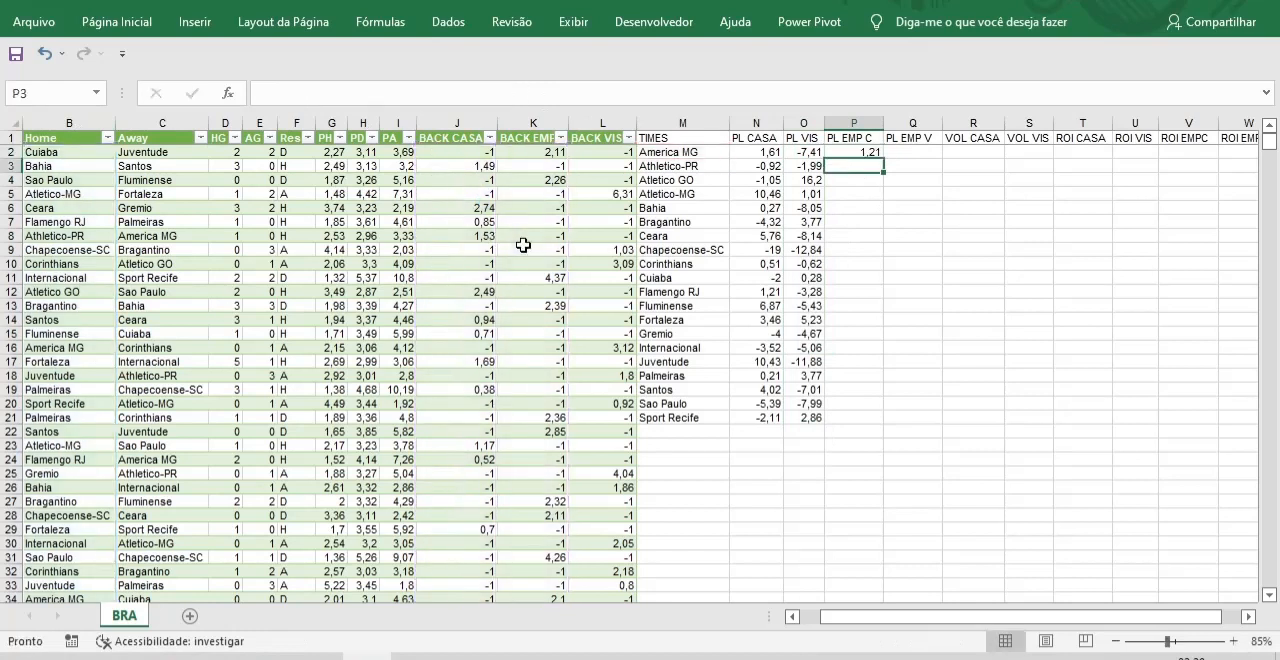
pyautogui.click(864, 151)
pyautogui.doubleClick(883, 158)
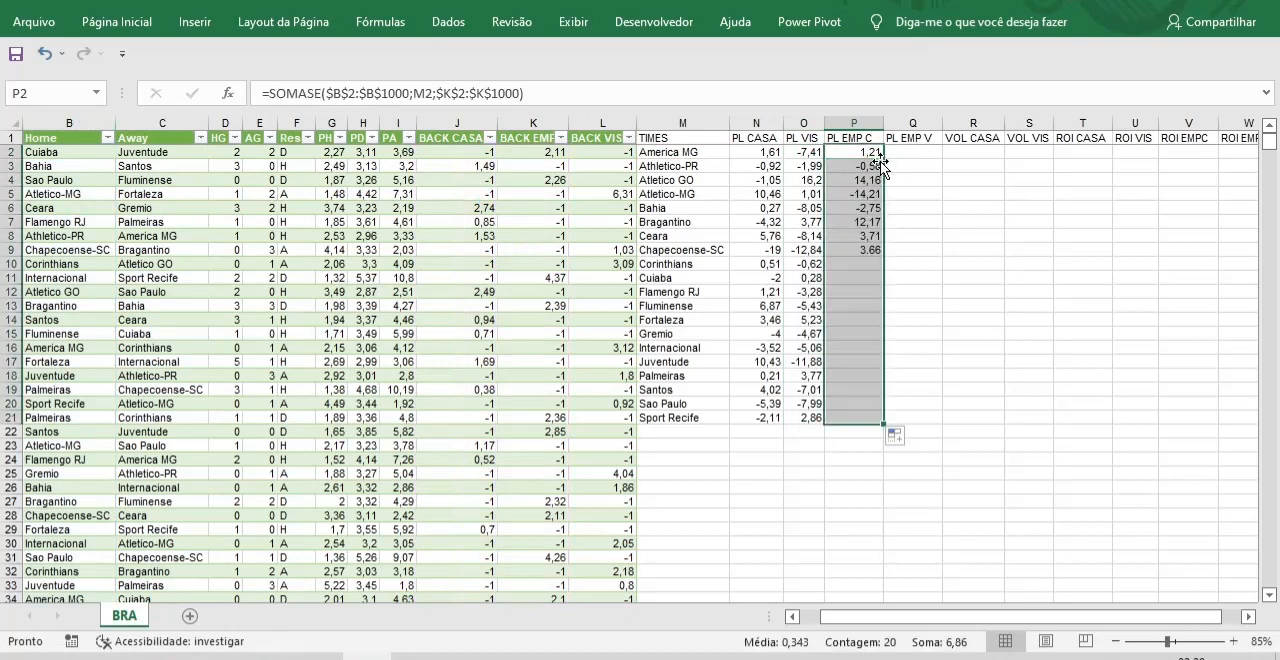
# Reuse the copied formula in Q2 under PL EMP V as =SOMASE($C$2:$C$1000;M2;$K$2:$K$1000) and fill it down to row 21.
pyautogui.click(915, 152)
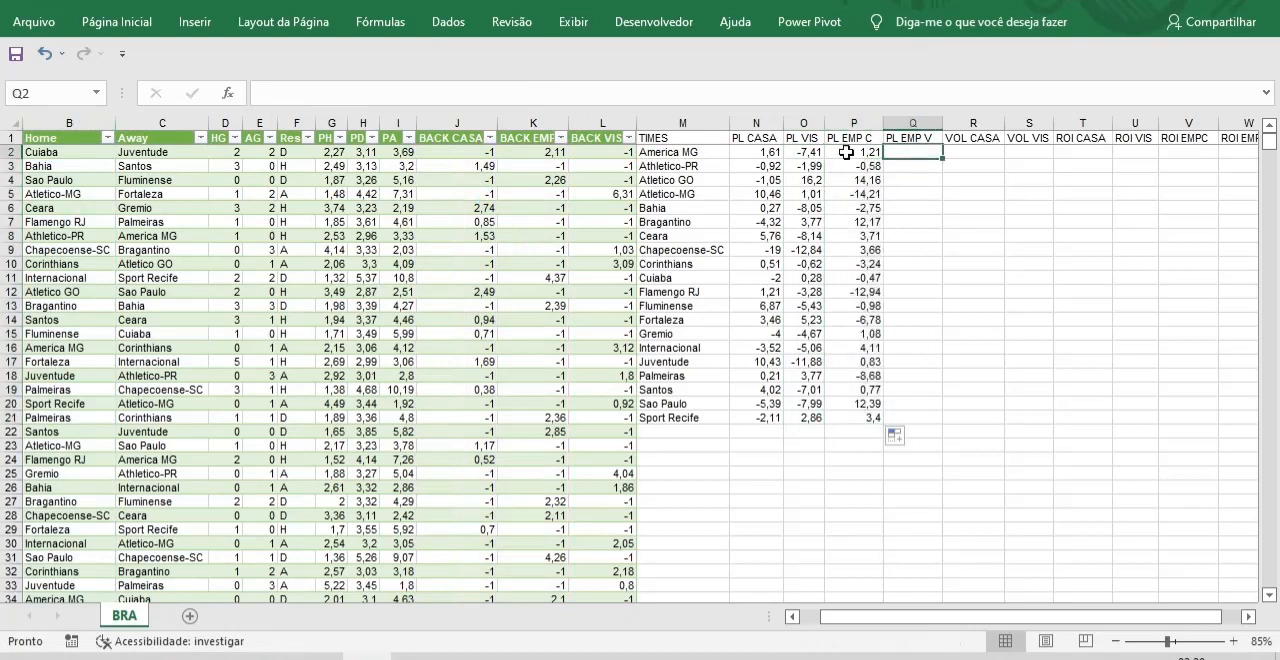
pyautogui.click(296, 94)
pyautogui.write('=SOMASE($B$2:$B$1000;M2;$J$2:$J$1000)')
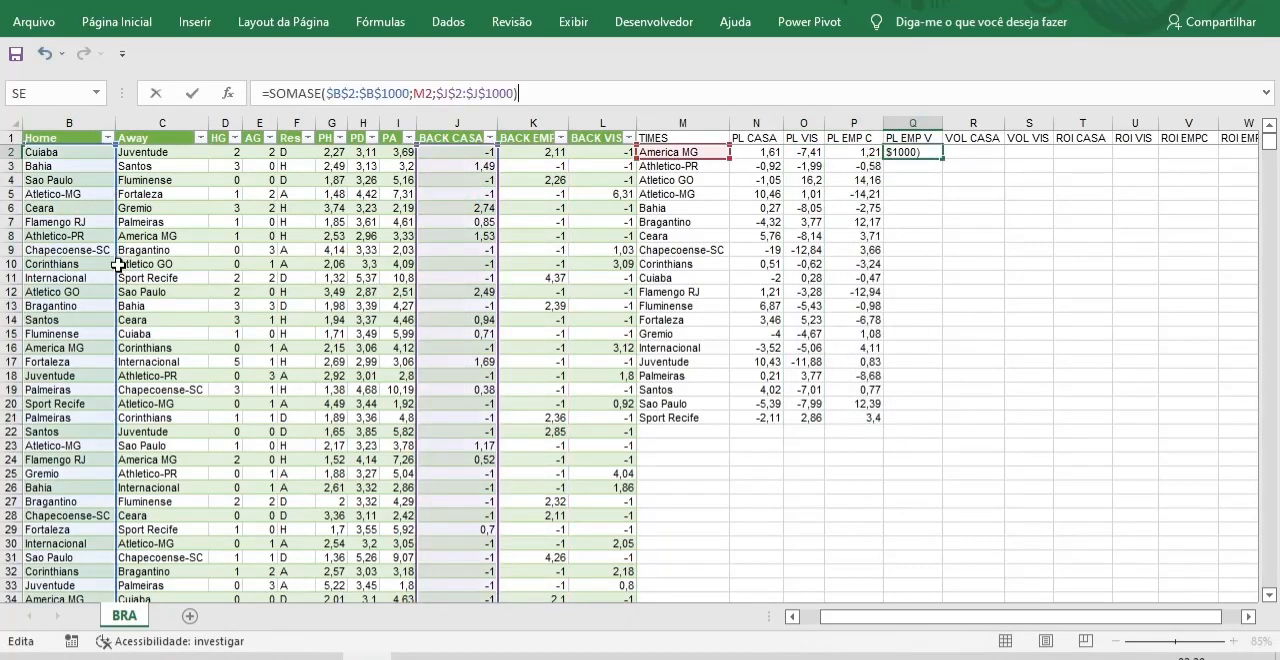
pyautogui.moveTo(113, 267); pyautogui.dragTo(140, 270)
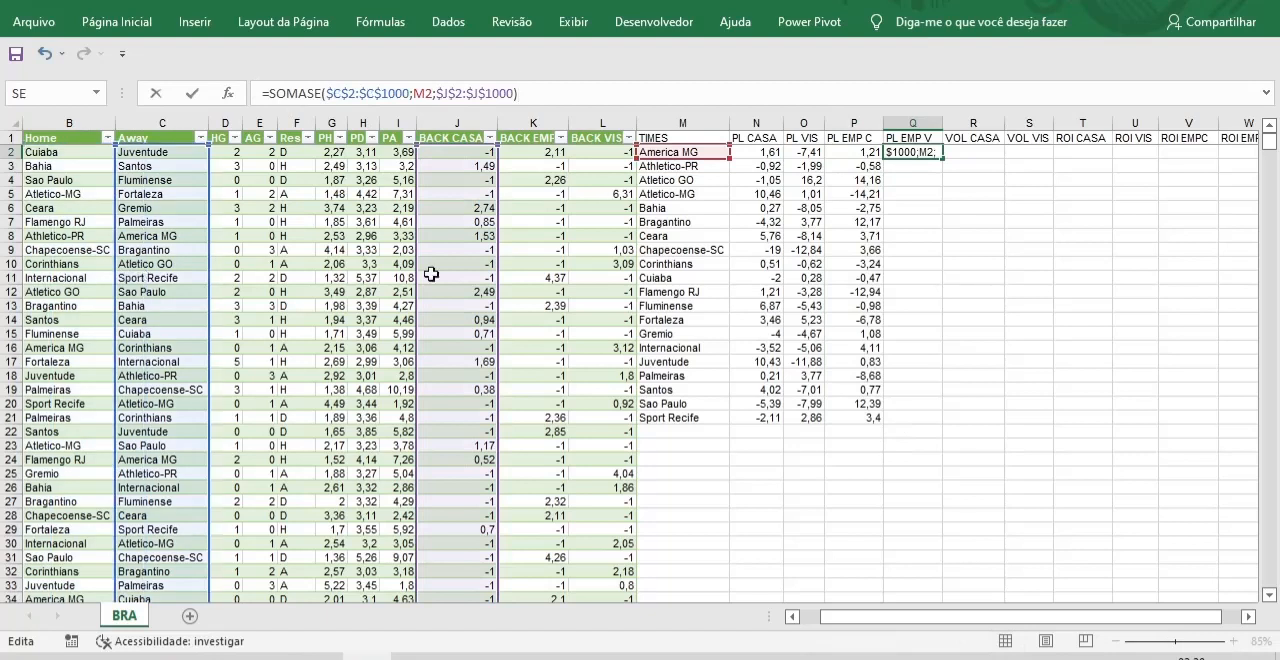
pyautogui.moveTo(500, 280); pyautogui.dragTo(517, 284)
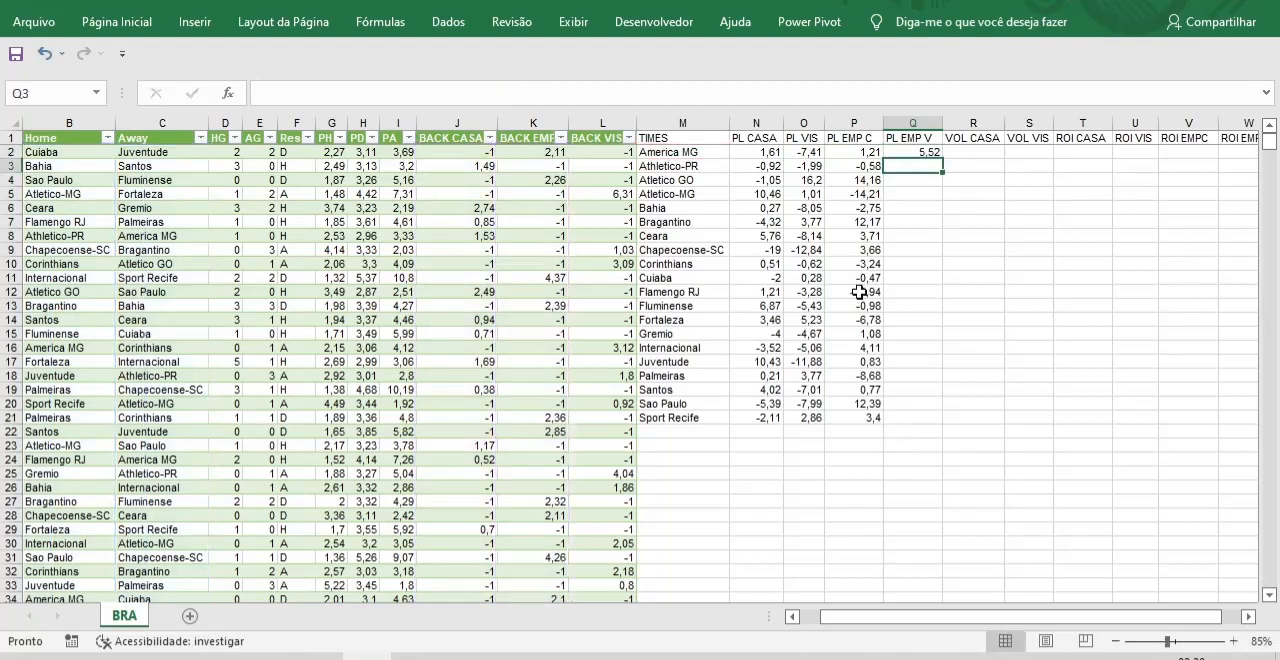
pyautogui.click(922, 152)
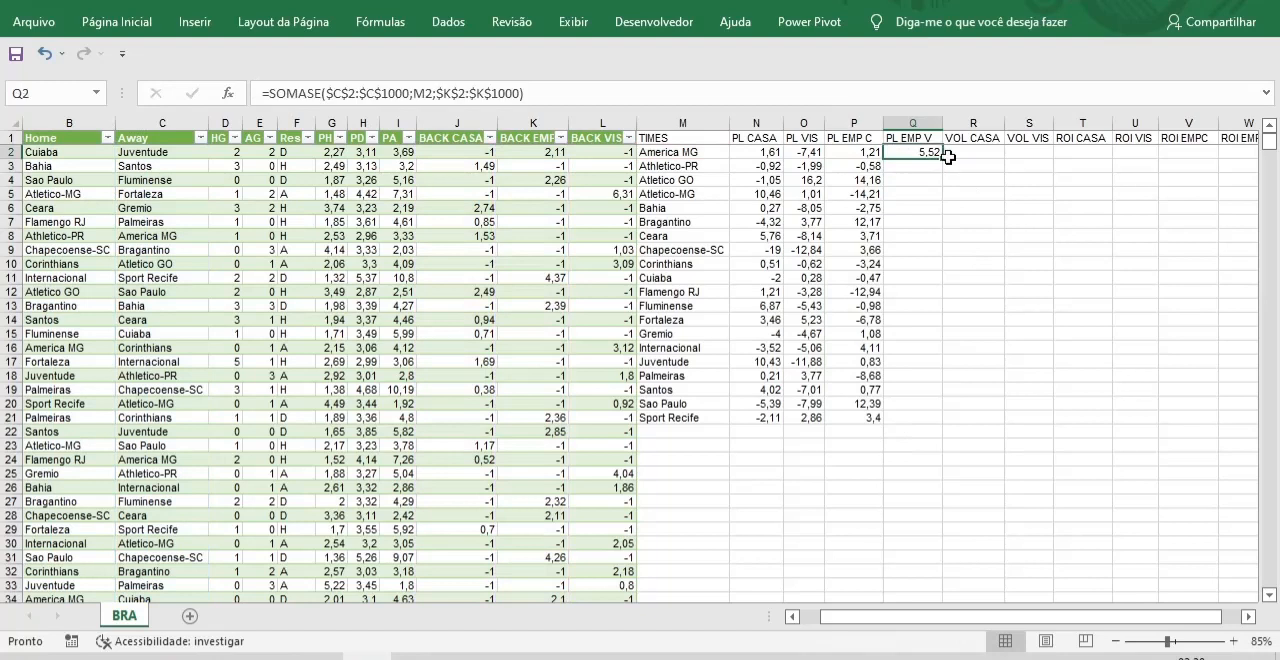
pyautogui.doubleClick(942, 157)
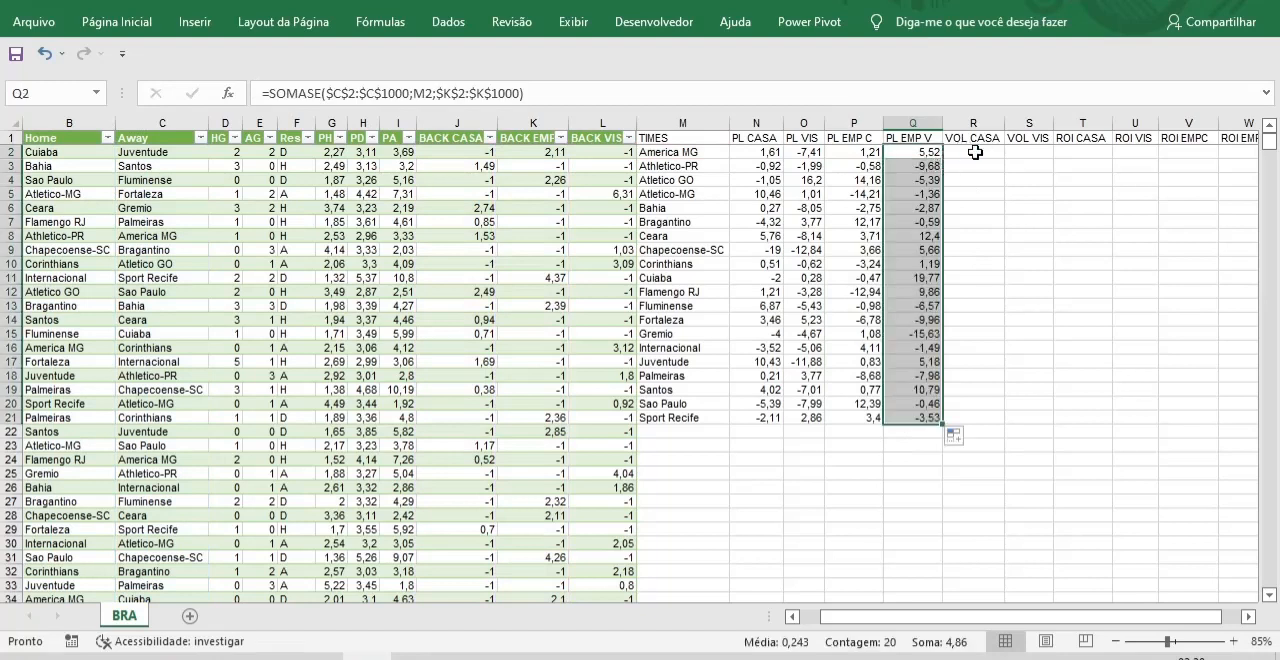
# Write the formula =CONT.SE(B2:B1000;M2) in R2 under VOL CASA to count the team's home games.
pyautogui.click(975, 152)
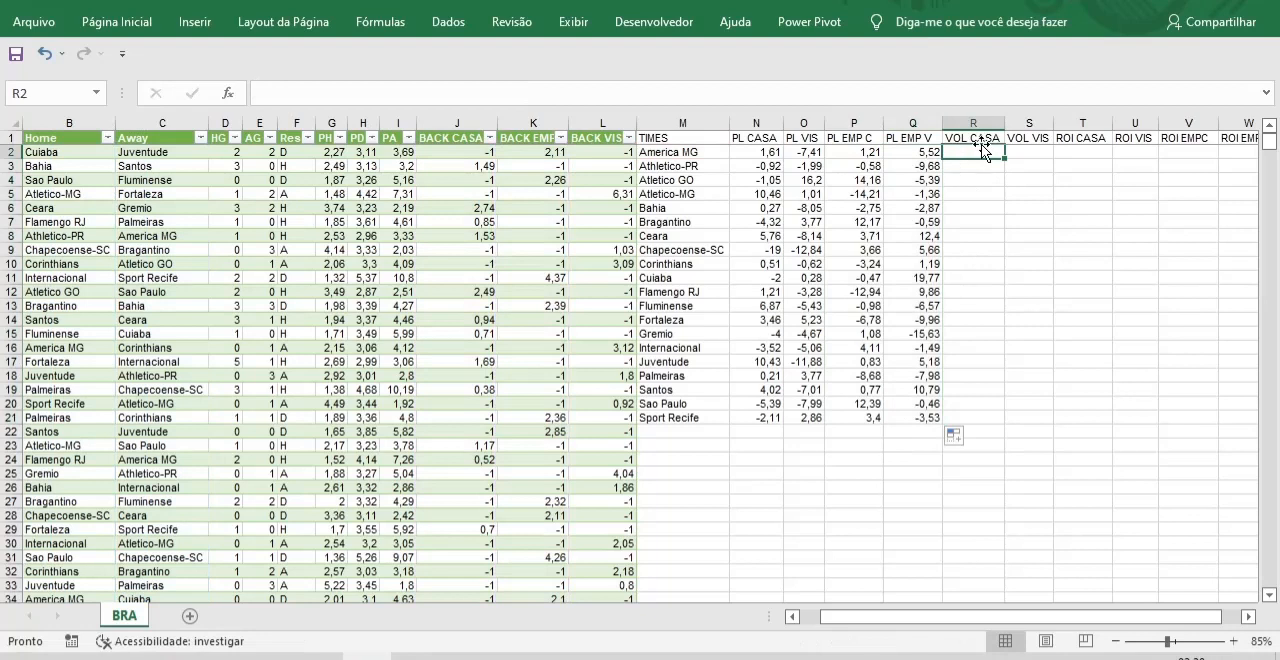
pyautogui.write('=')
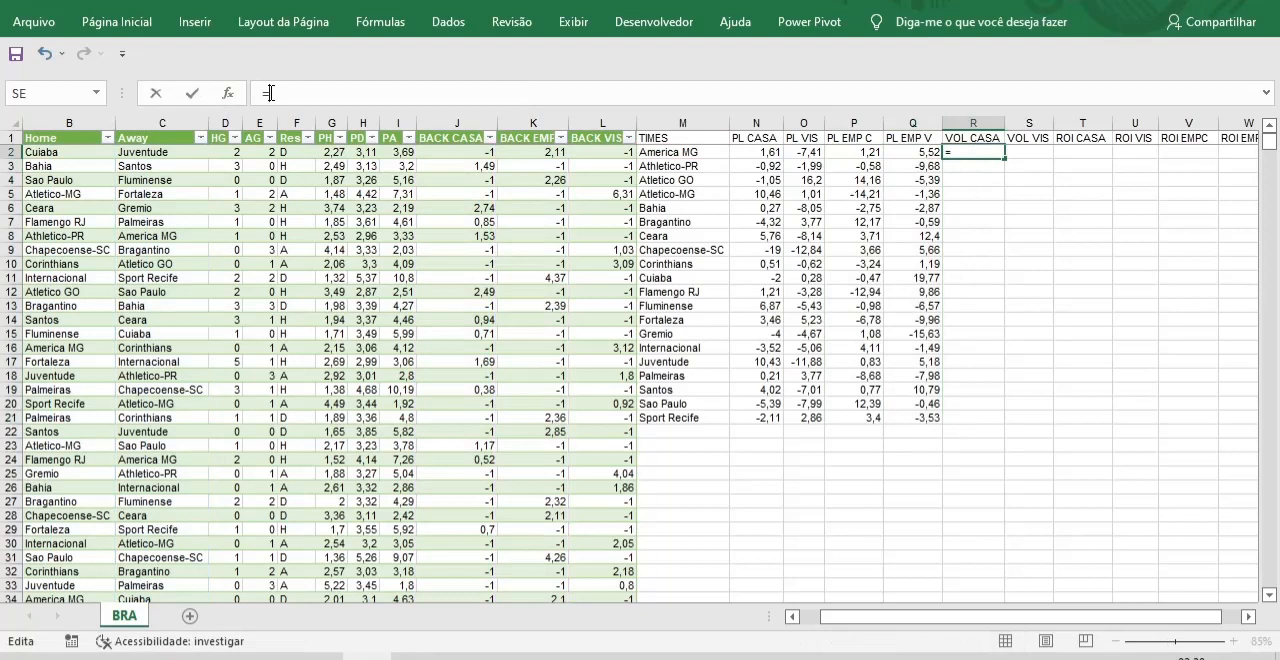
pyautogui.write('CONT')
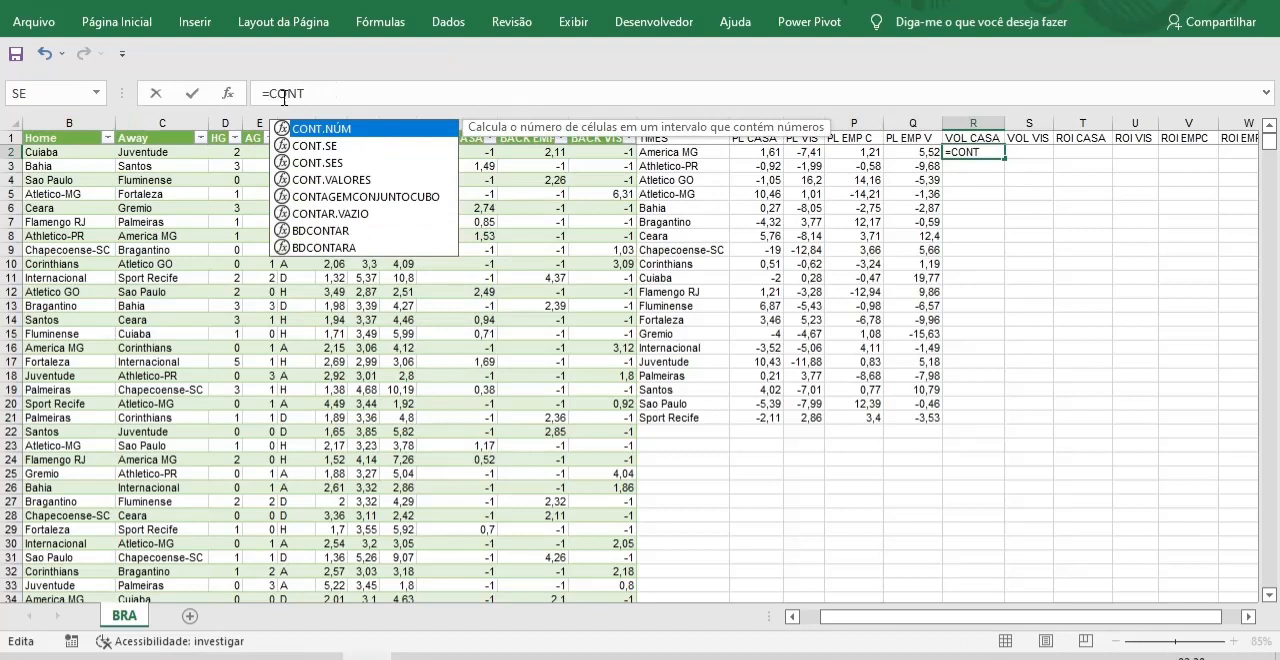
pyautogui.doubleClick(320, 148)
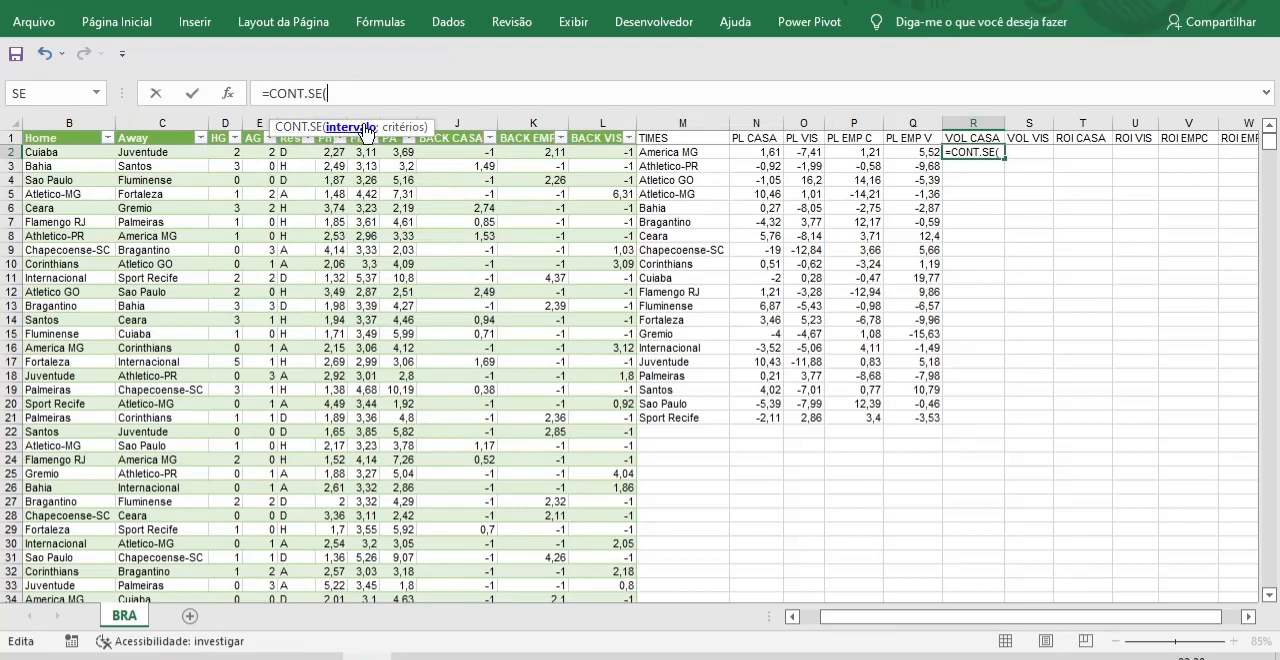
pyautogui.moveTo(378, 128); pyautogui.dragTo(518, 58)
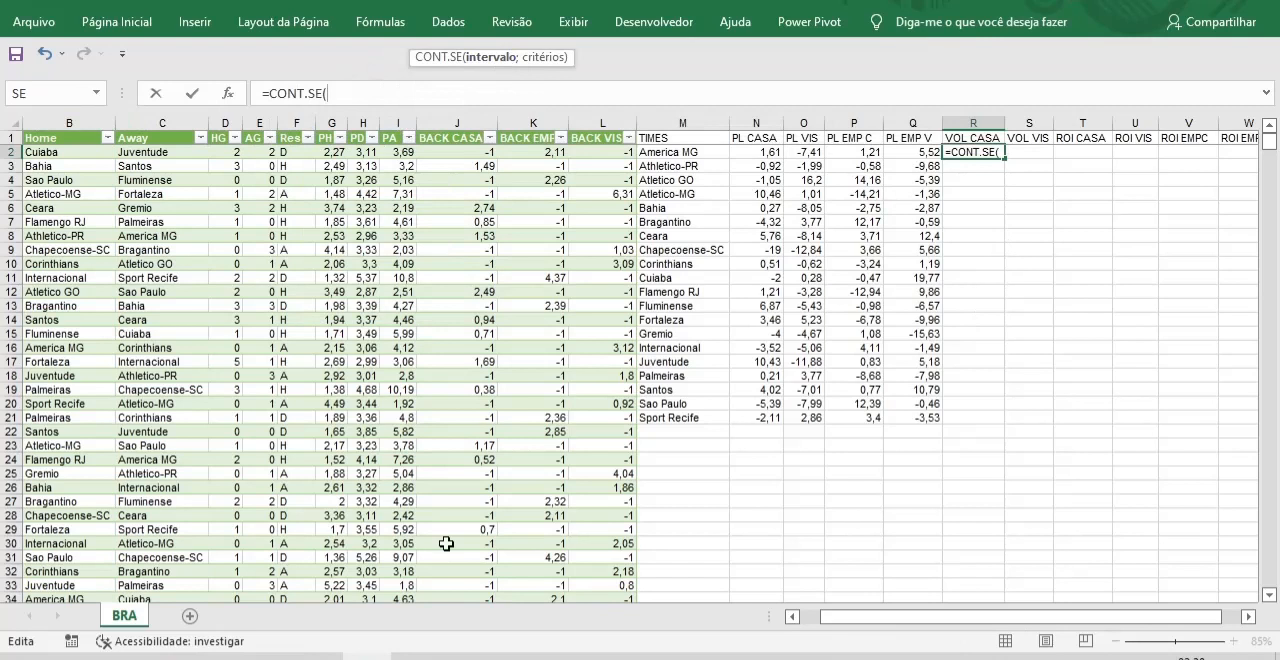
pyautogui.write('B2')
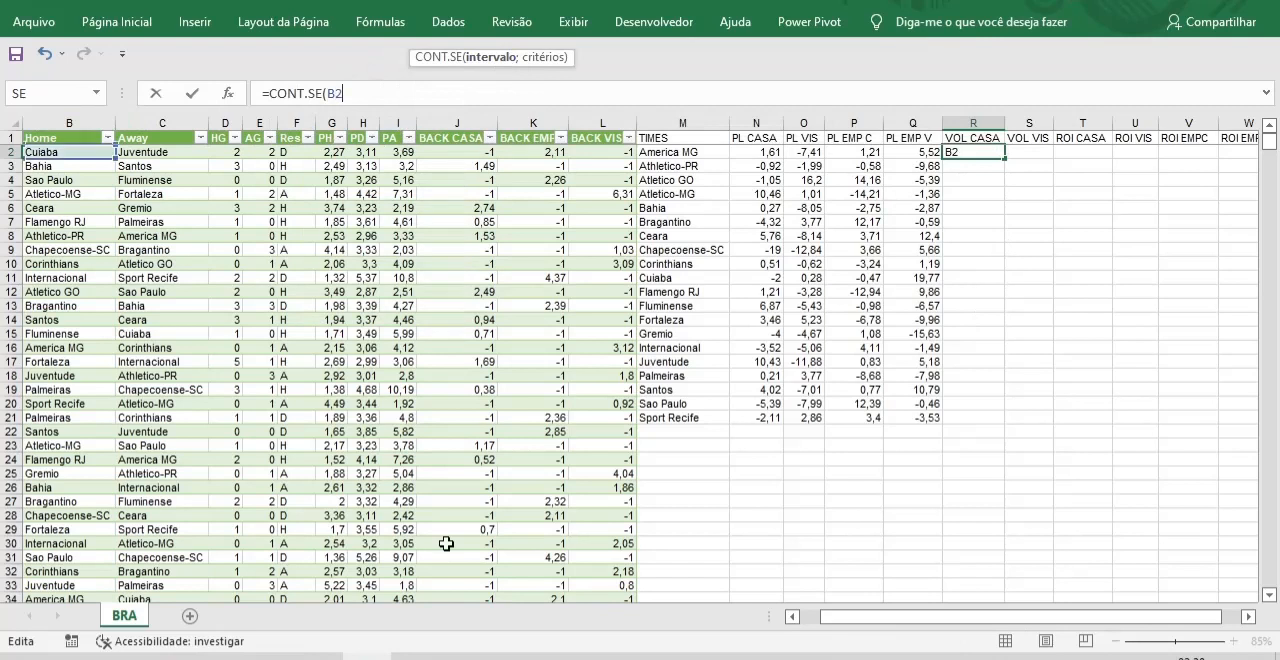
pyautogui.write(':B')
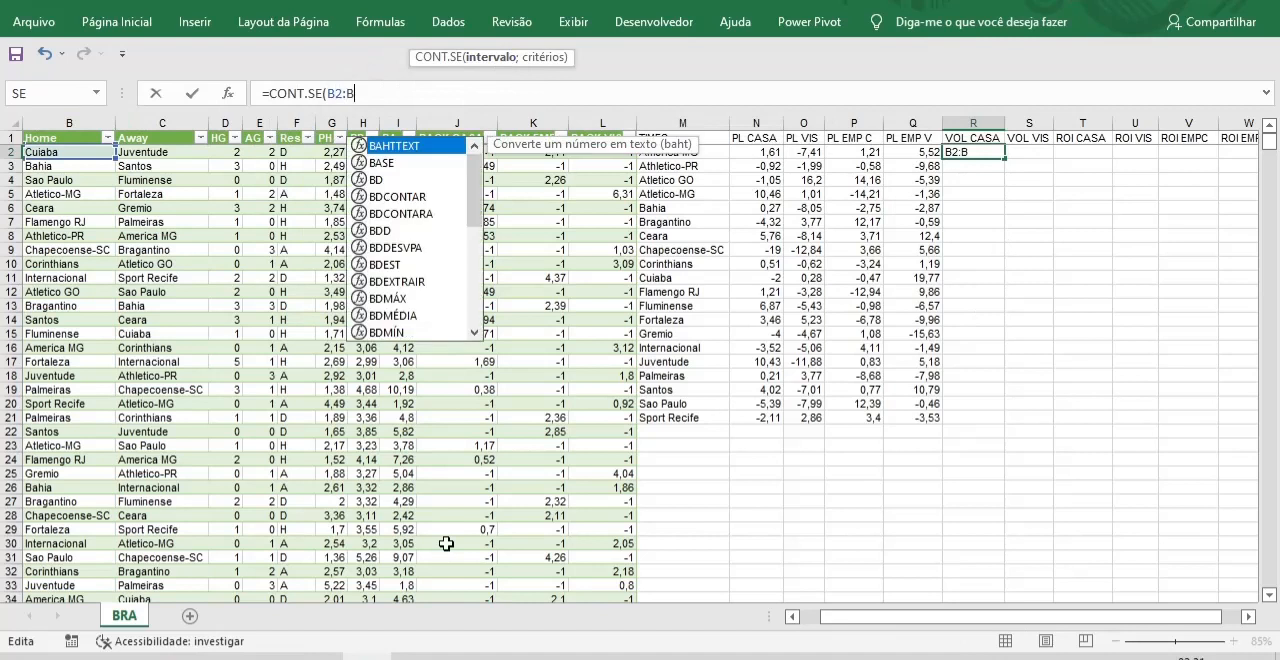
pyautogui.write('1000;')
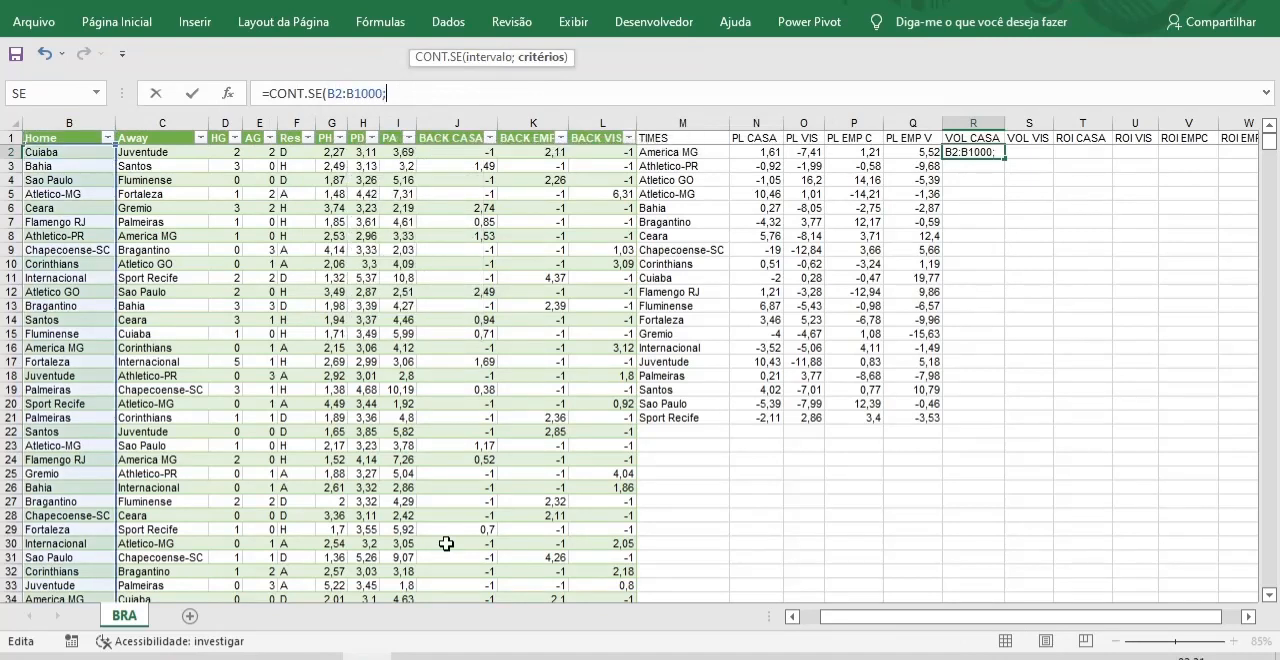
pyautogui.click(680, 155)
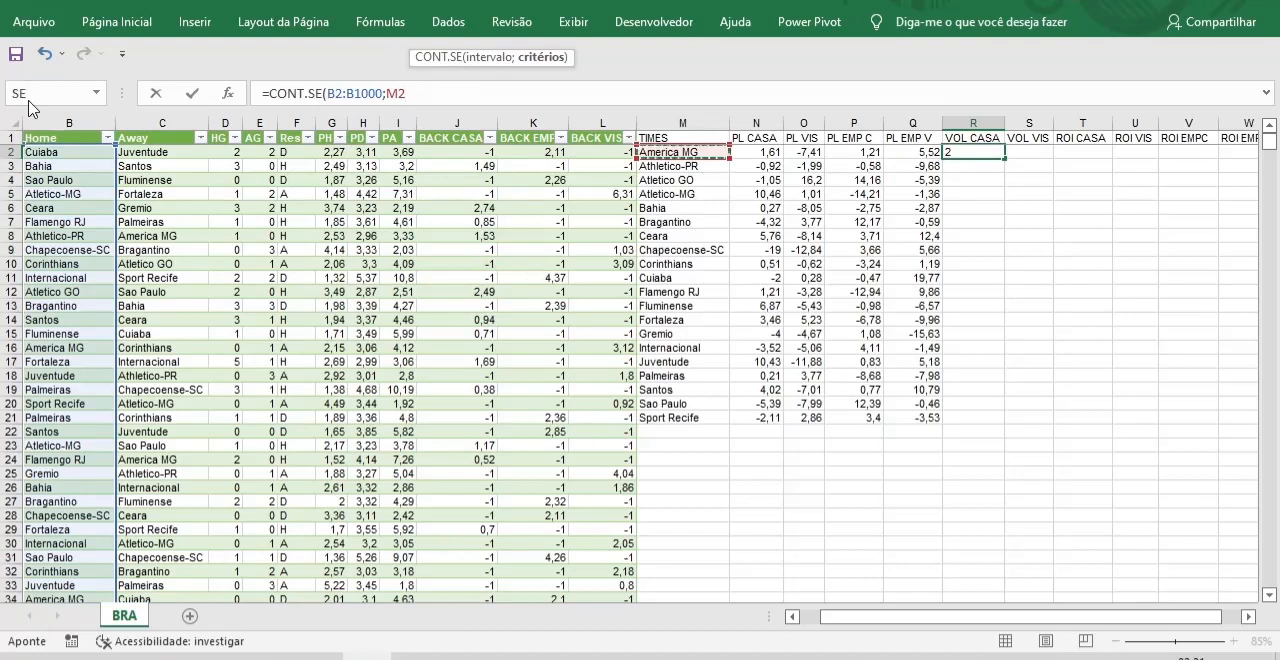
pyautogui.write(')')
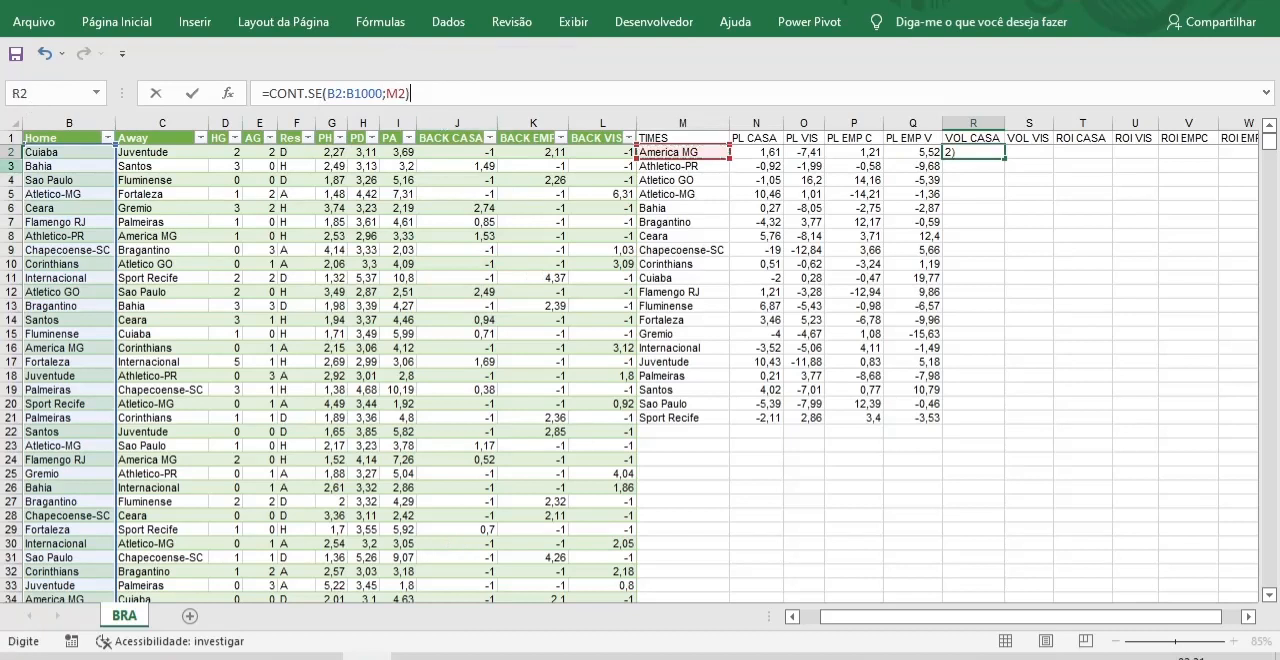
# Make the R2 formula's range absolute as $B$2:$B$1000, enter it, and fill it down to row 21.
pyautogui.click(337, 94)
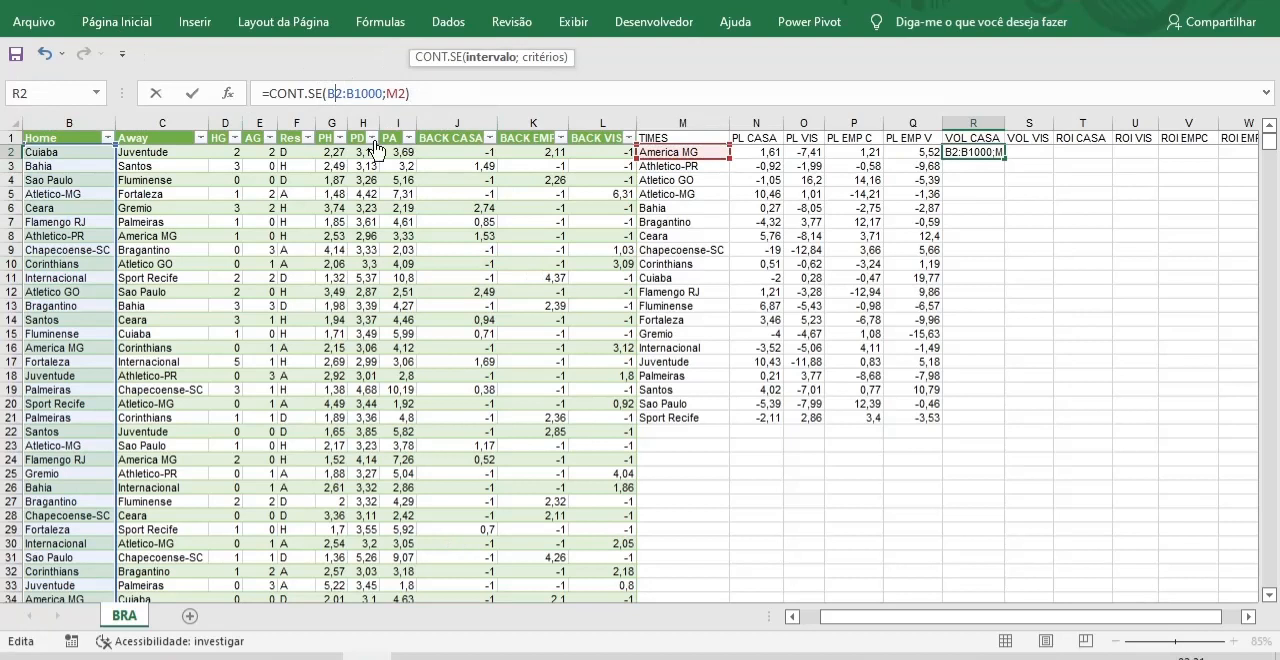
pyautogui.press('F4')
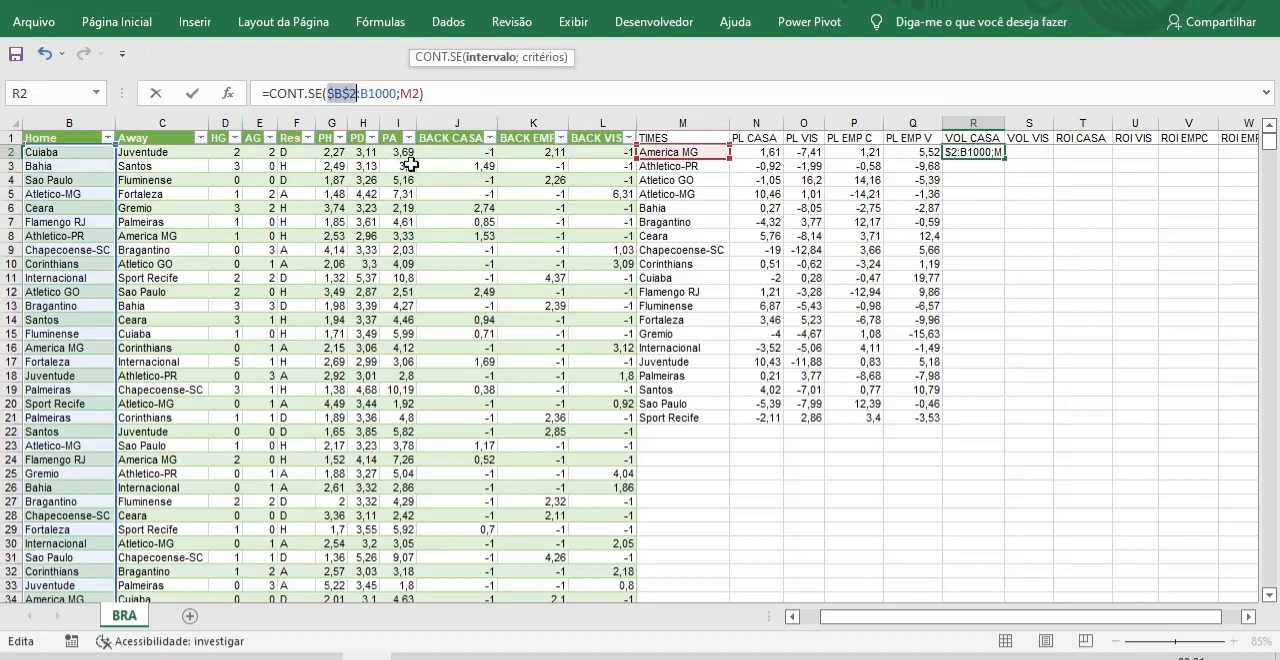
pyautogui.click(372, 91)
pyautogui.press('F4')
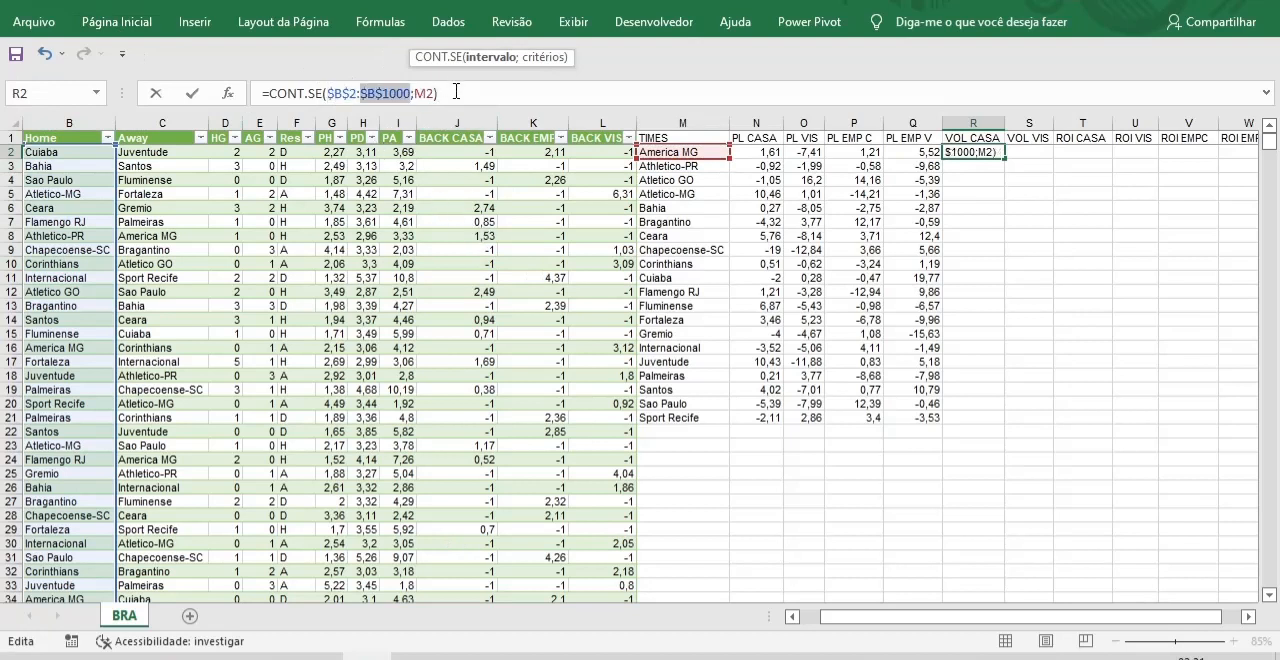
pyautogui.click(457, 92)
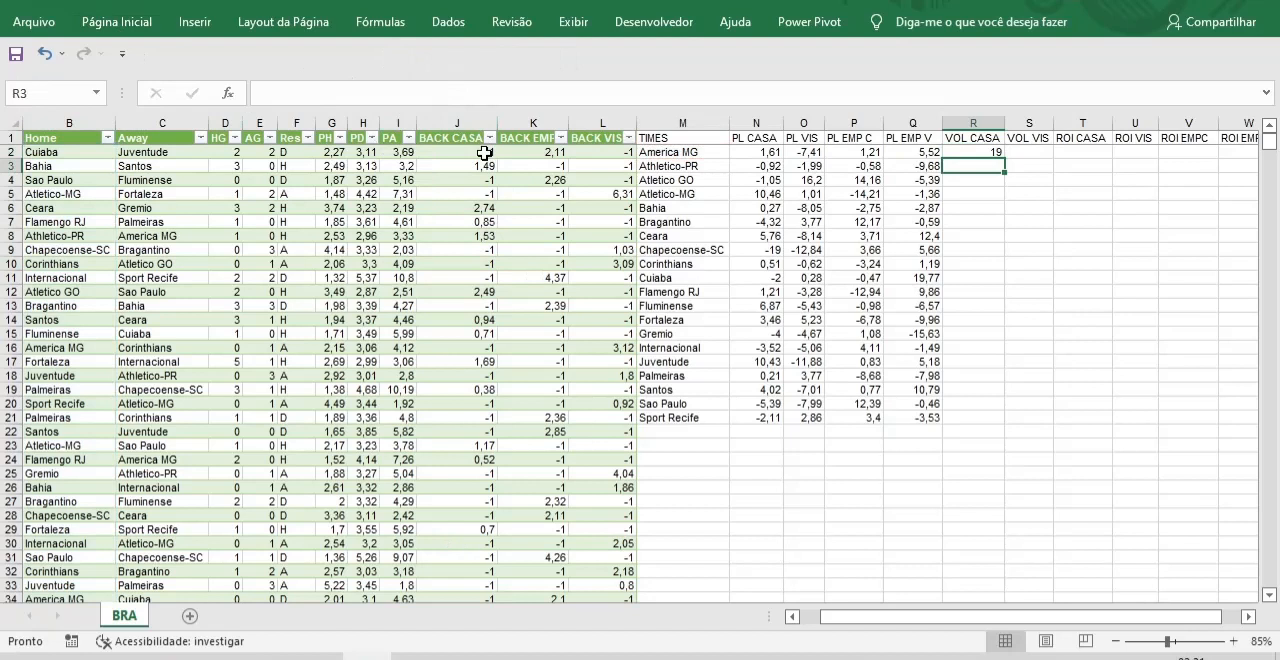
pyautogui.hotkey('ctrl', 'Return')
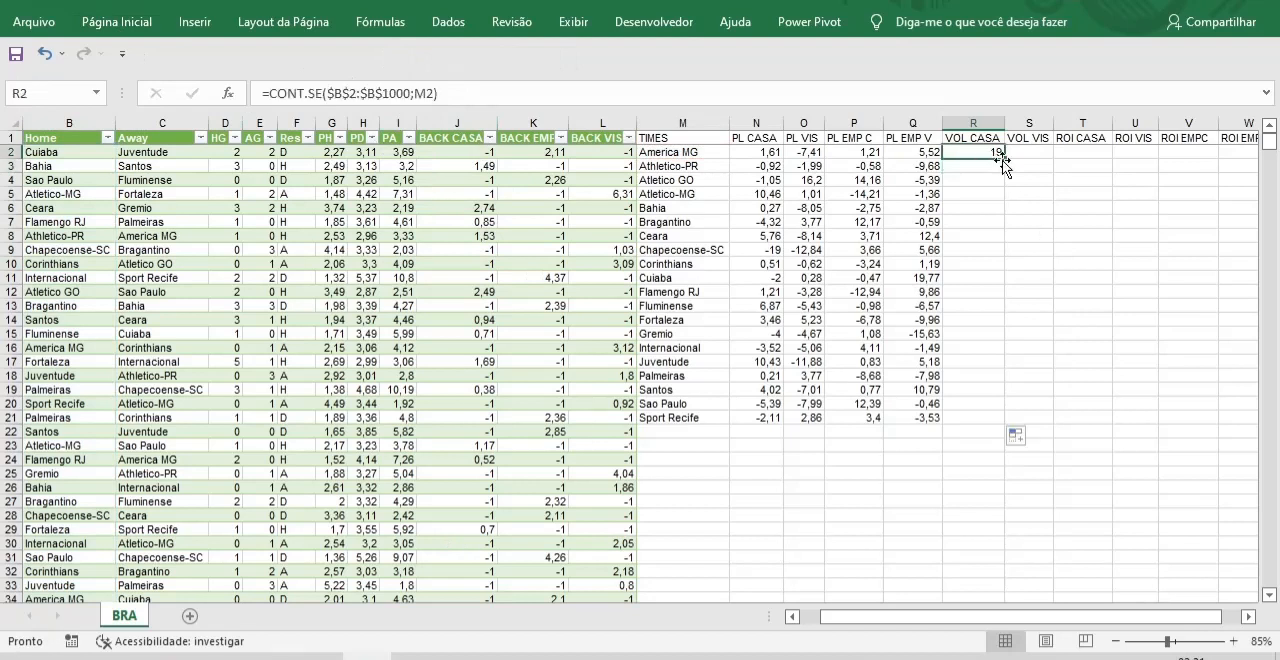
pyautogui.doubleClick(1001, 158)
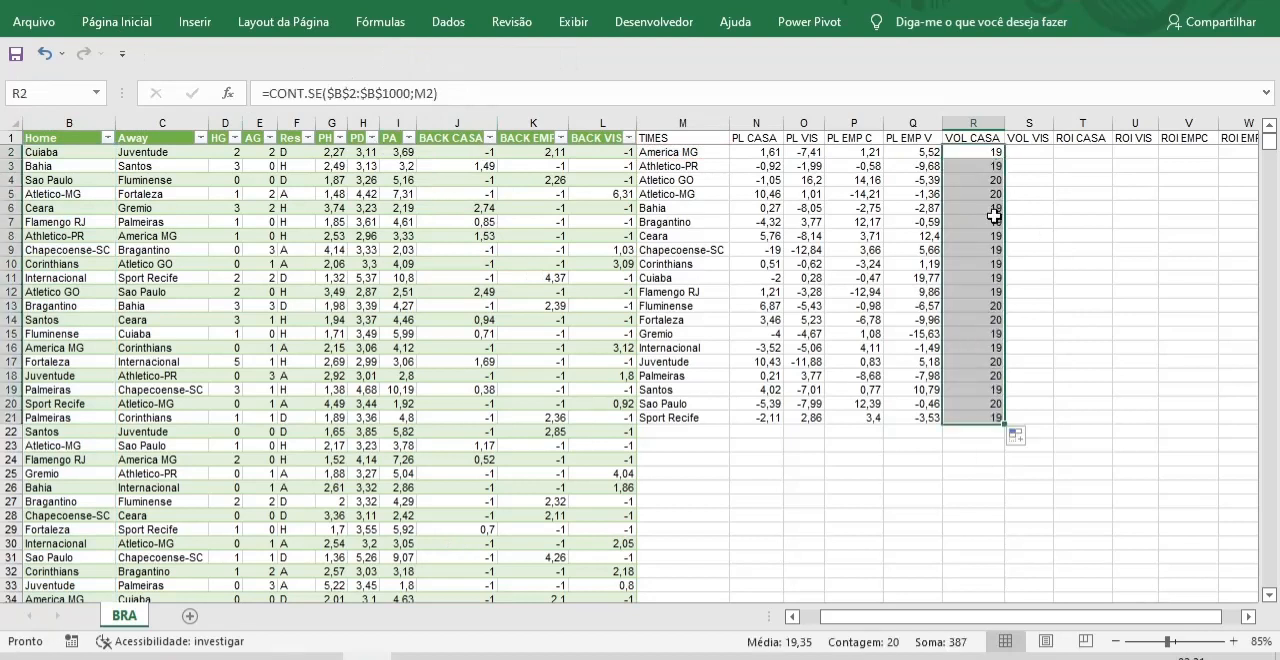
# Copy the whole formula text of R2 under VOL CASA without altering the cell.
pyautogui.click(1038, 281)
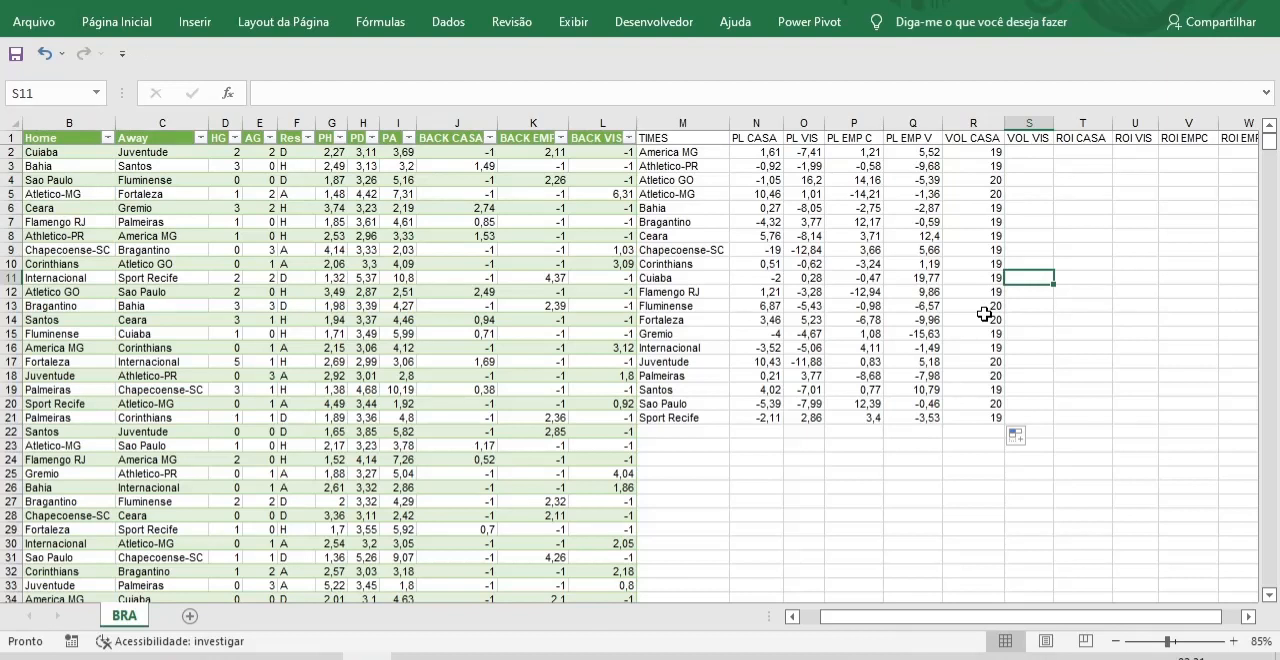
pyautogui.click(981, 154)
pyautogui.moveTo(438, 93); pyautogui.dragTo(262, 93)
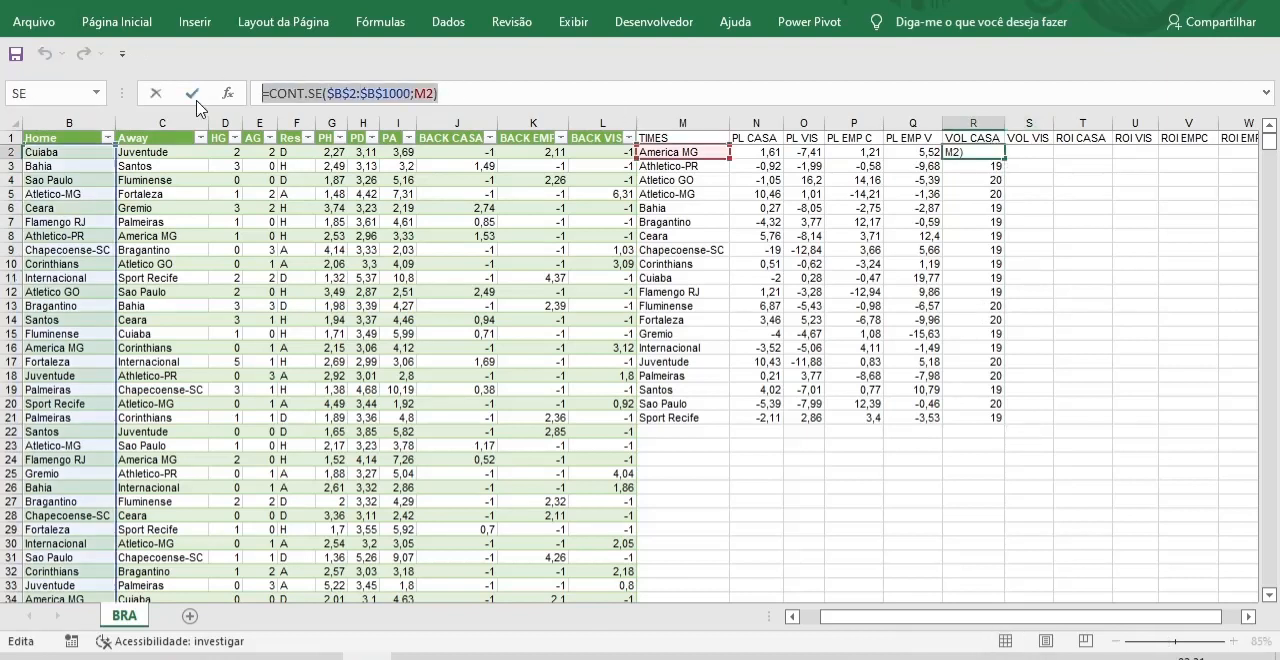
pyautogui.press('Escape')
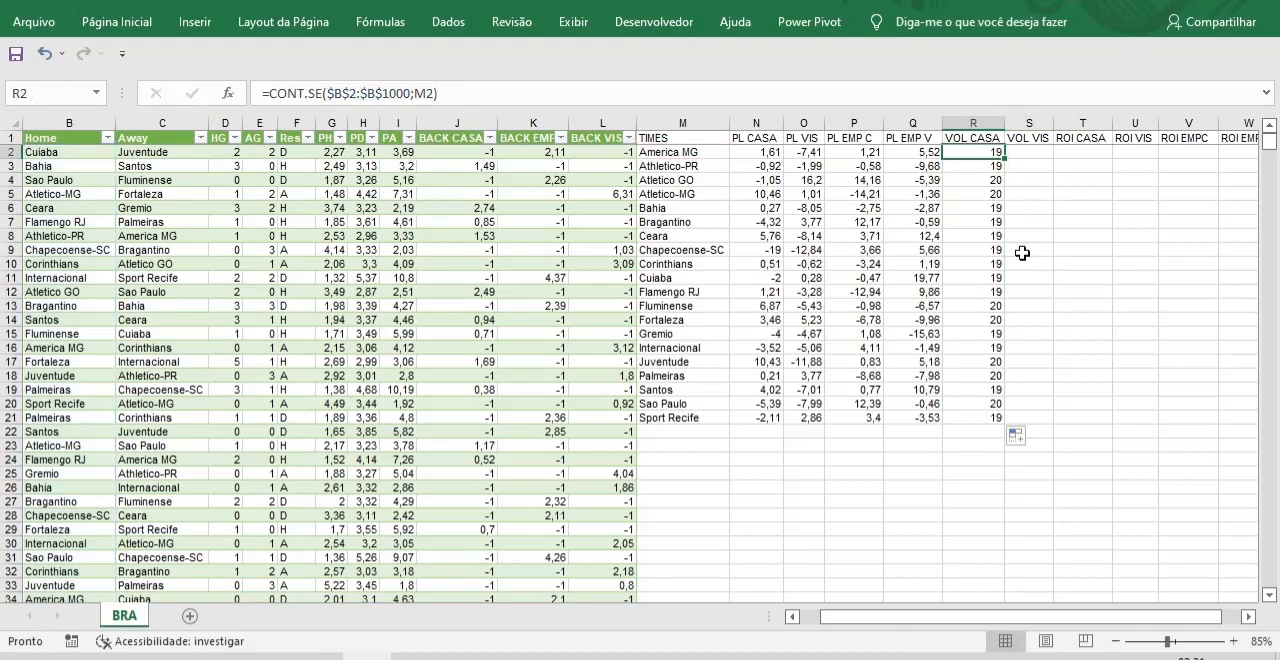
# Paste the copied formula into S2 under VOL VIS, shift its range to $C$2:$C$1000, and fill it down to row 21.
pyautogui.click(1040, 153)
pyautogui.click(310, 93)
pyautogui.hotkey('ctrl', 'v')
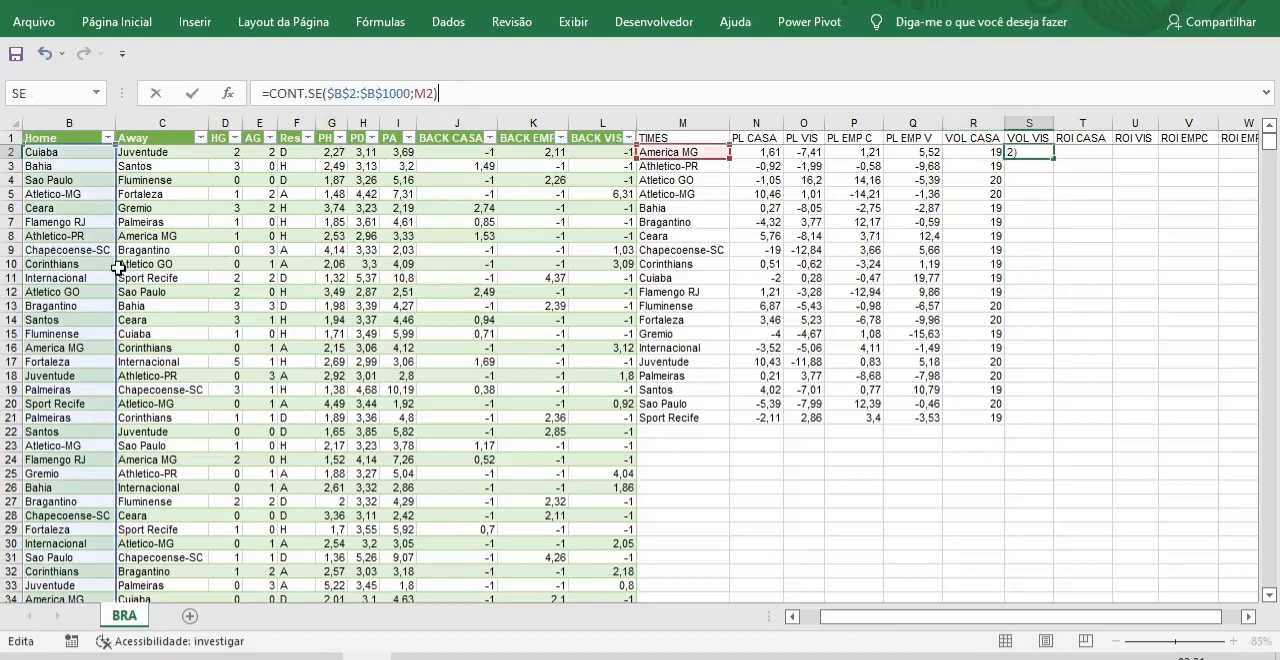
pyautogui.moveTo(118, 272); pyautogui.dragTo(156, 277)
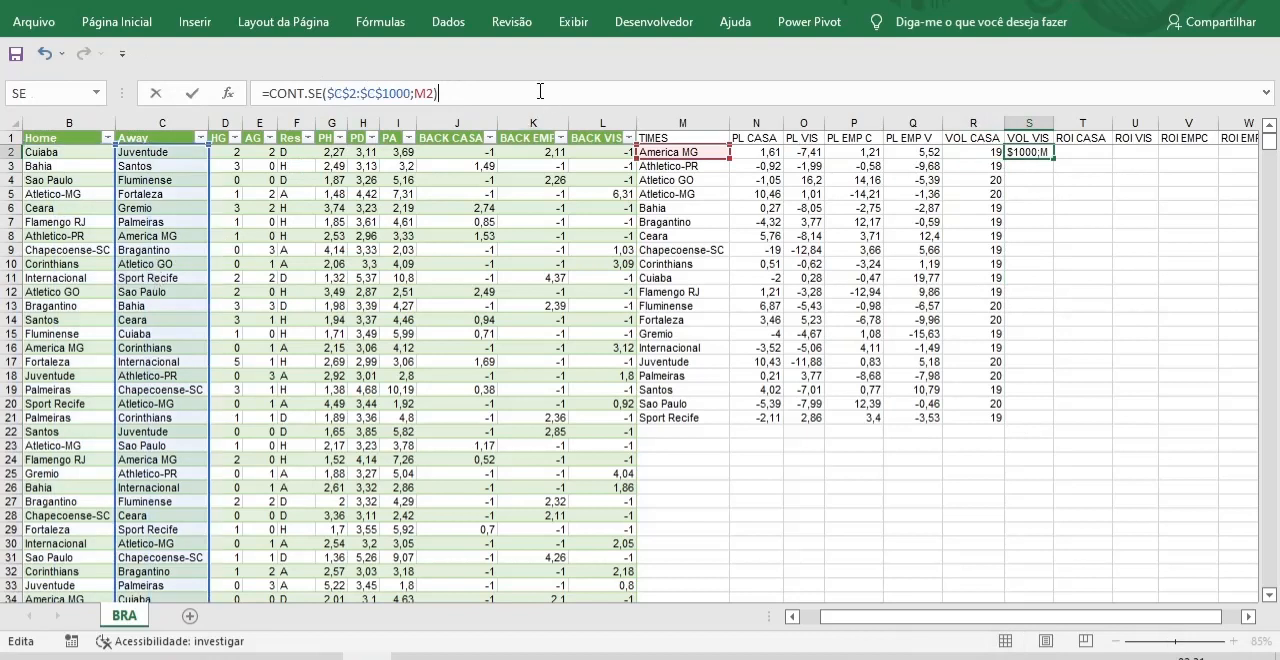
pyautogui.press('Return')
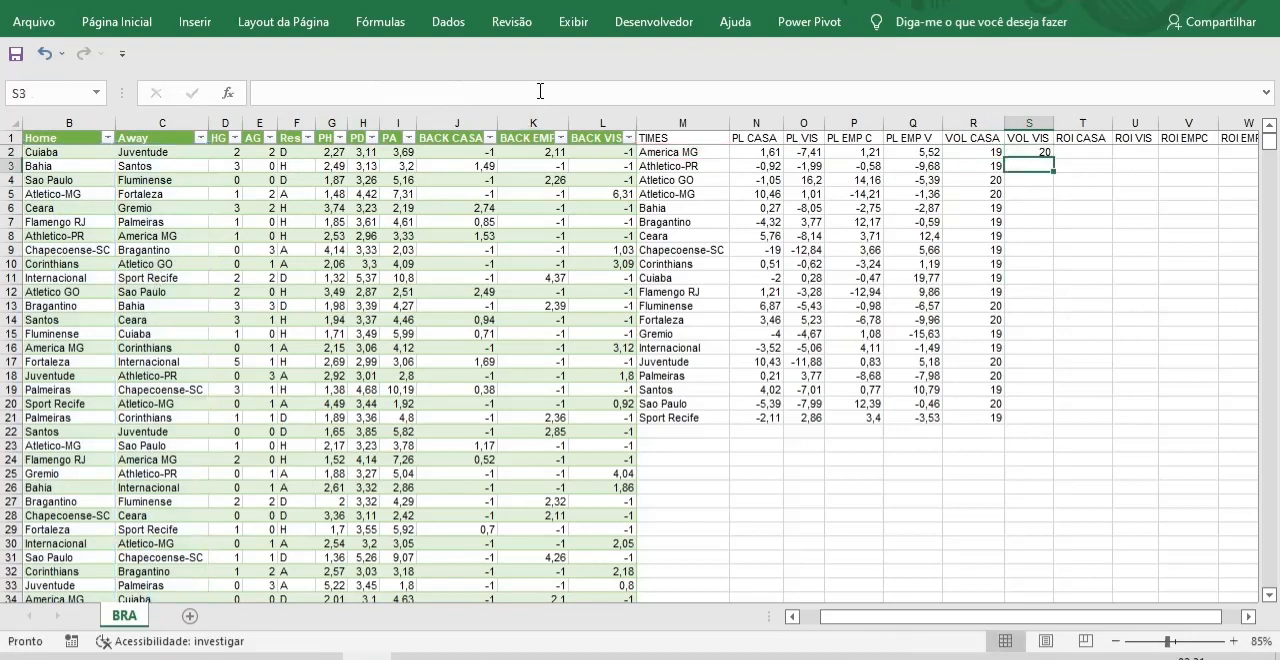
pyautogui.click(1042, 152)
pyautogui.doubleClick(1055, 160)
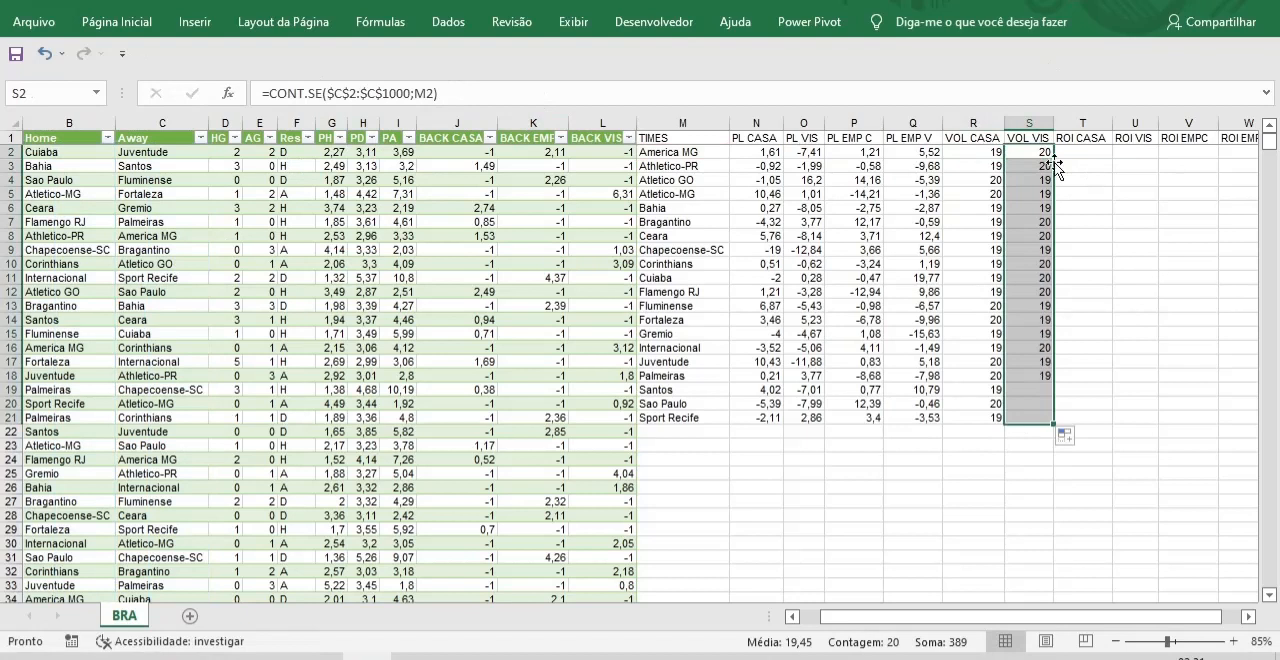
# Enter =N2/R2 in T2 under ROI CASA and fill it down to row 21.
pyautogui.click(1096, 152)
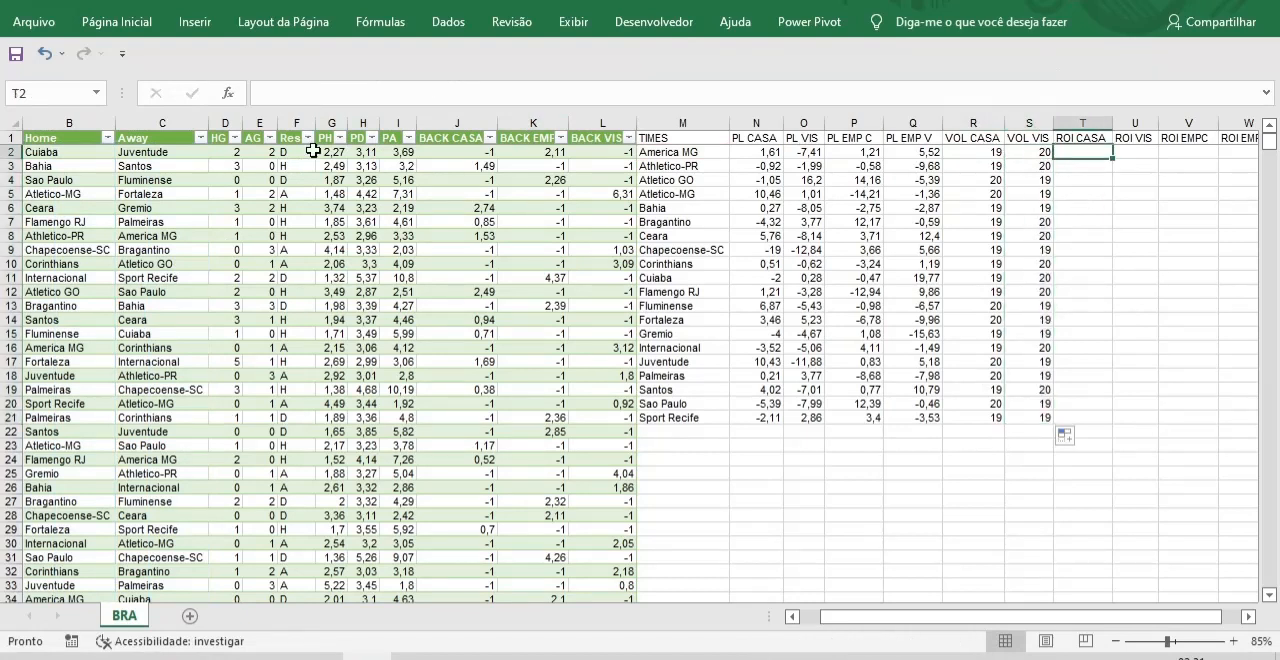
pyautogui.click(287, 99)
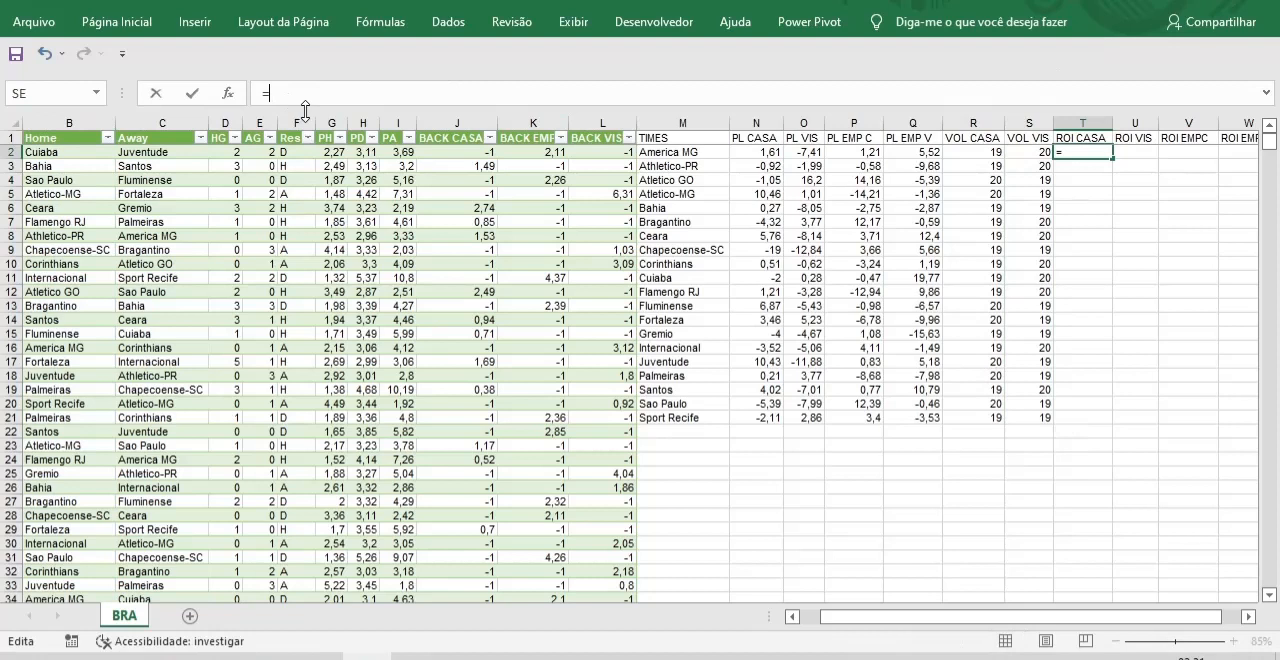
pyautogui.click(763, 154)
pyautogui.write('/')
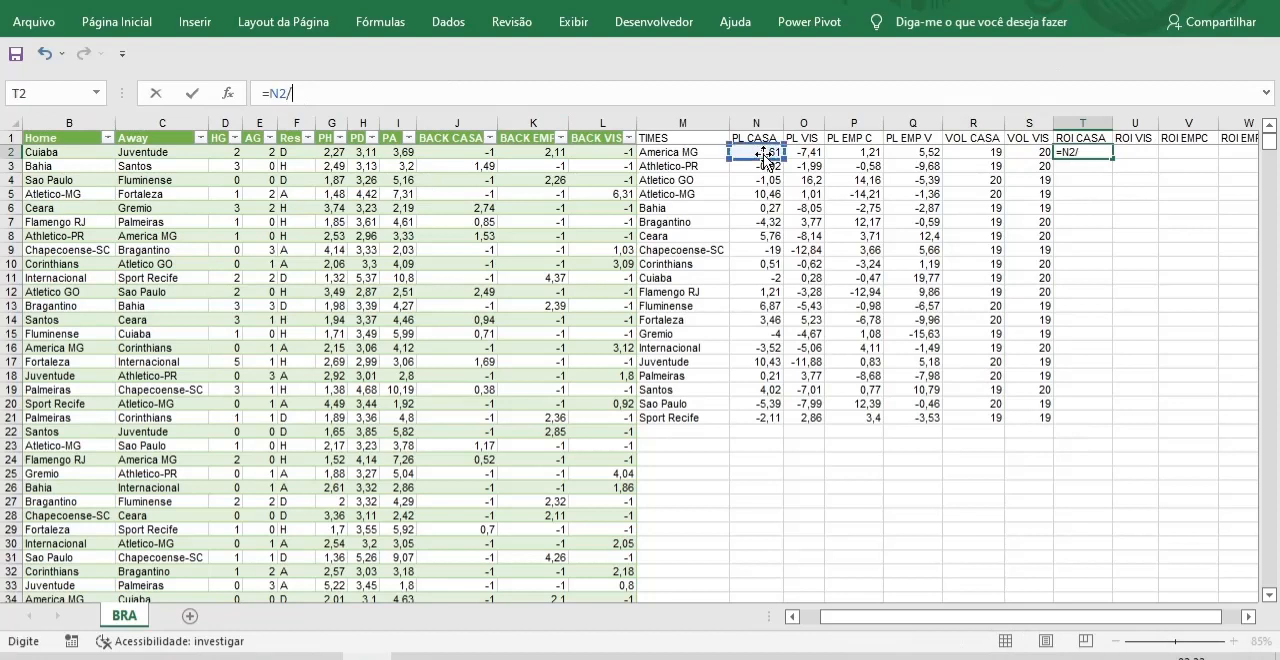
pyautogui.click(981, 157)
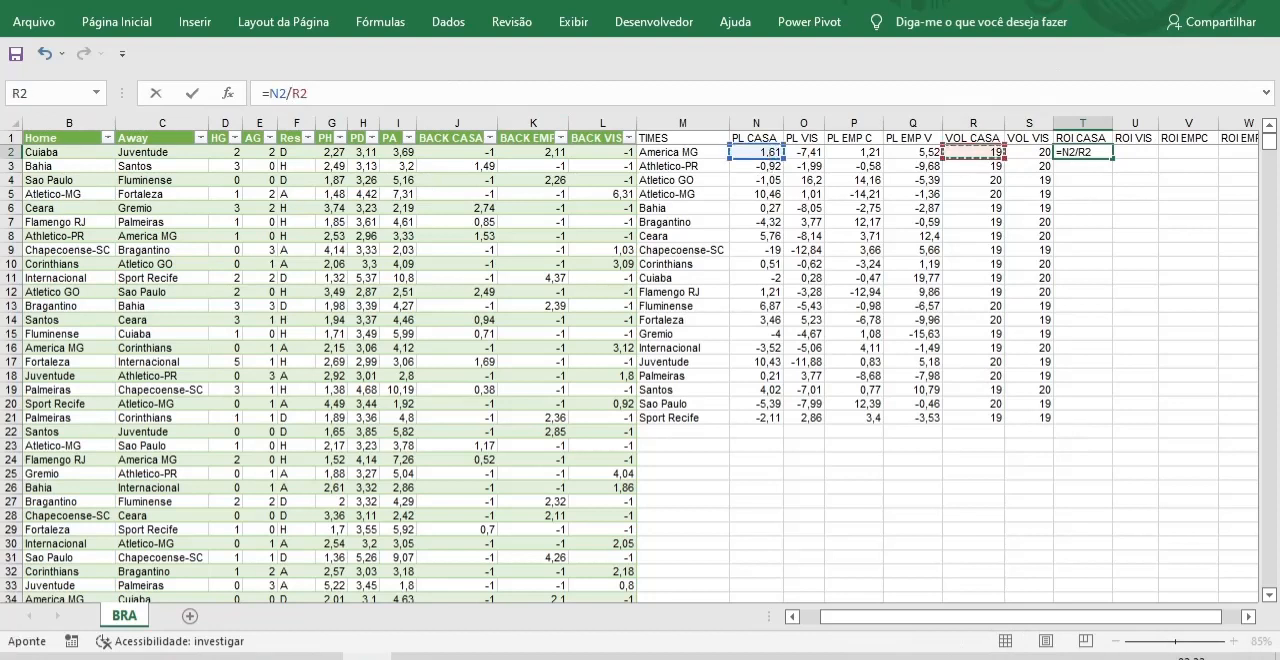
pyautogui.press('Return')
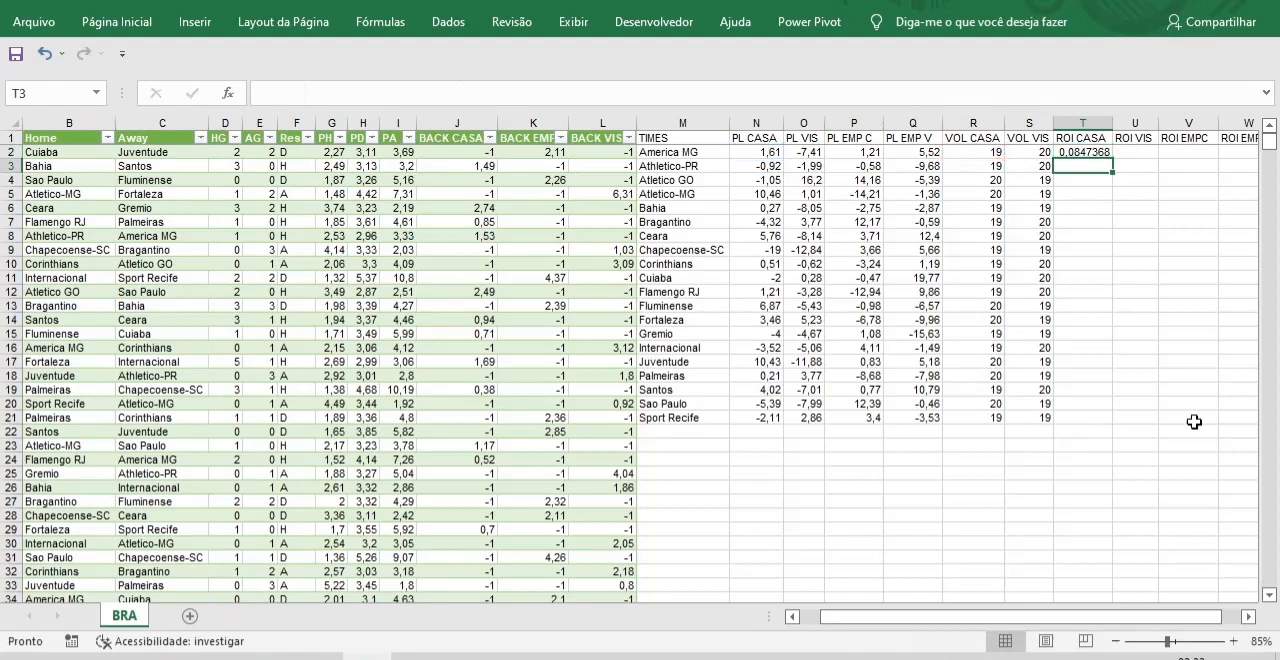
pyautogui.click(1082, 151)
pyautogui.doubleClick(1112, 161)
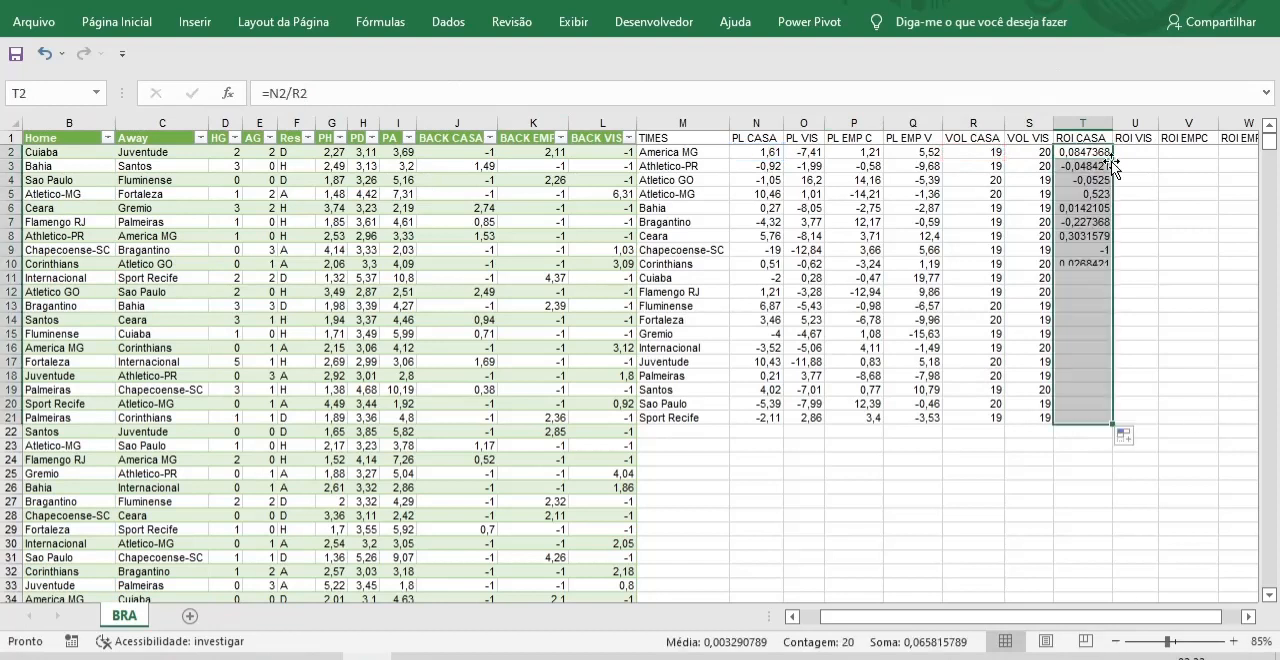
# Enter =O2/S2 in U2 under ROI VIS and fill it down to row 21.
pyautogui.click(1138, 152)
pyautogui.click(272, 93)
pyautogui.write('=')
pyautogui.click(805, 153)
pyautogui.write('/')
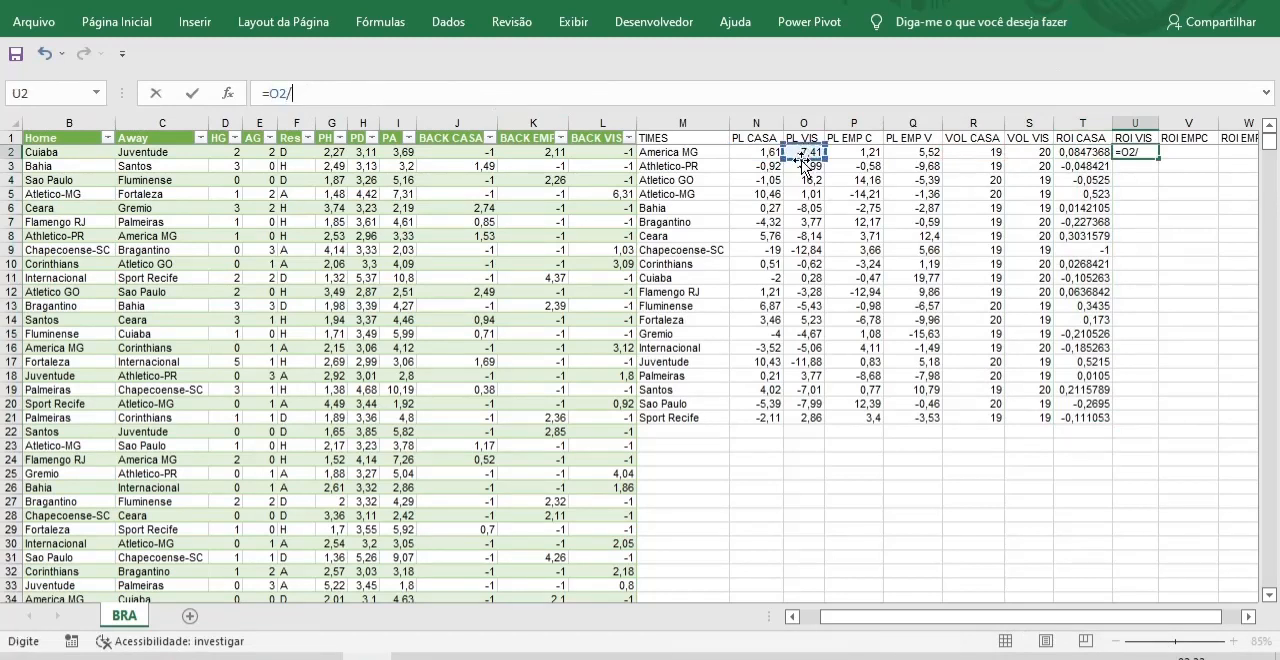
pyautogui.click(1030, 154)
pyautogui.press('Return')
pyautogui.click(1150, 156)
pyautogui.doubleClick(1161, 161)
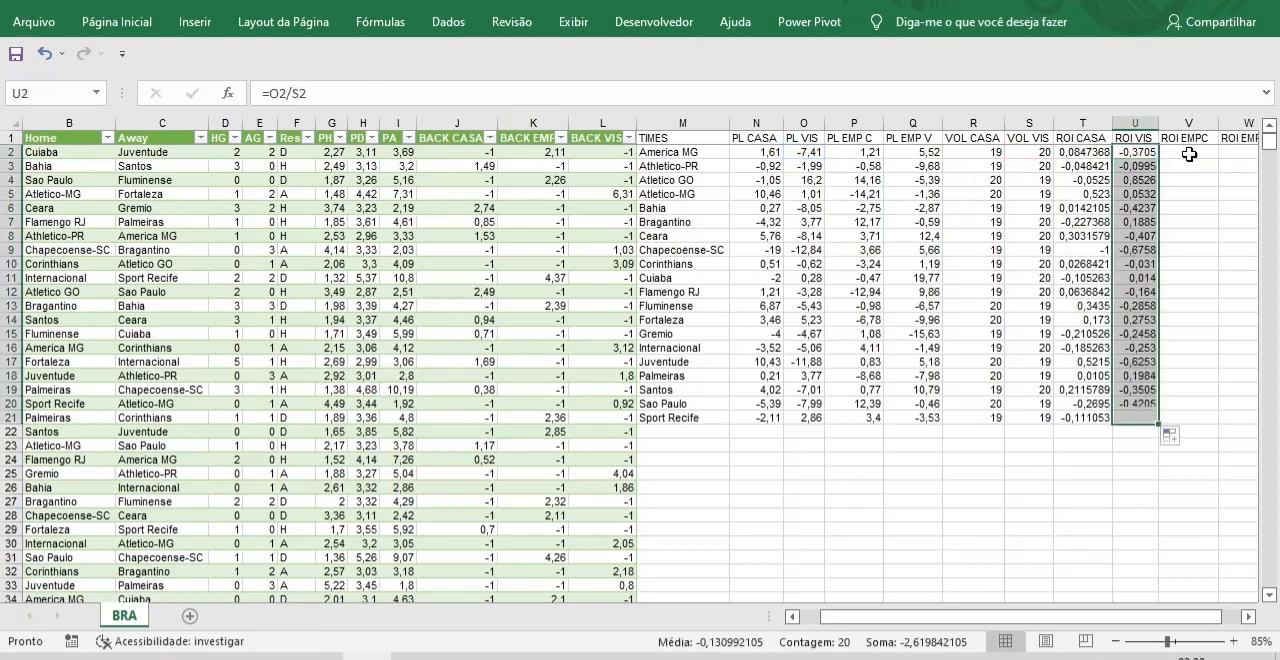
# Enter =P2/R2 in V2 under ROI EMPC and fill it down to row 21.
pyautogui.click(1186, 152)
pyautogui.write('=')
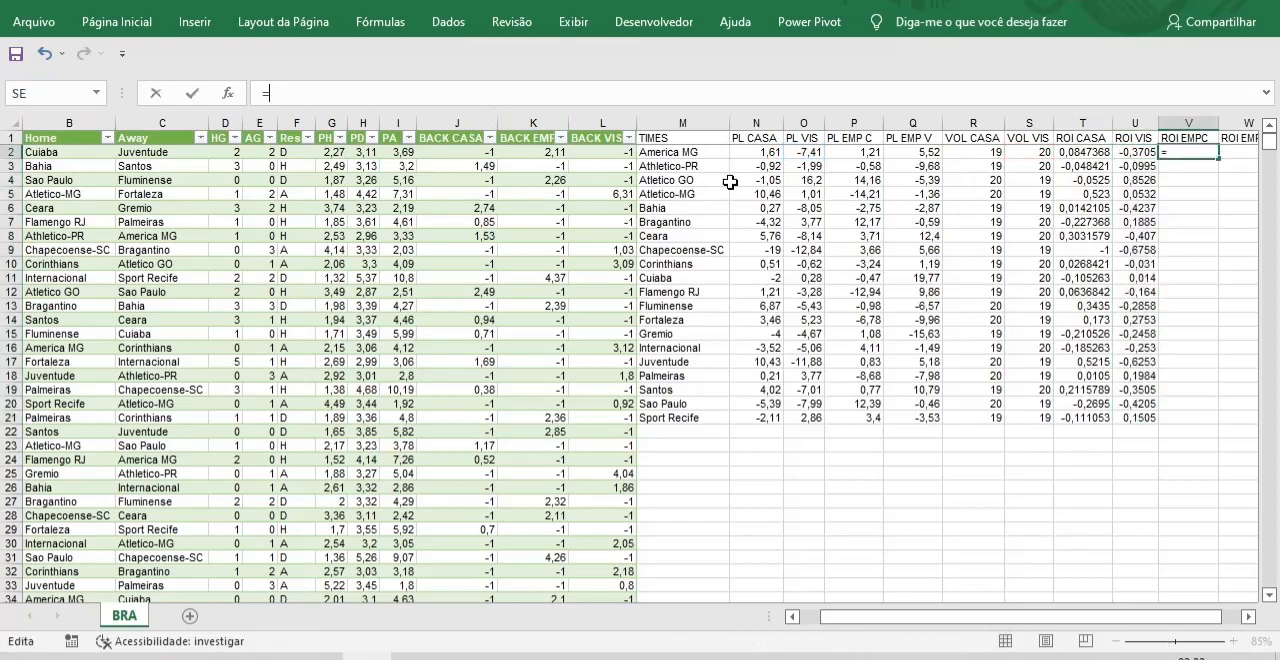
pyautogui.click(864, 156)
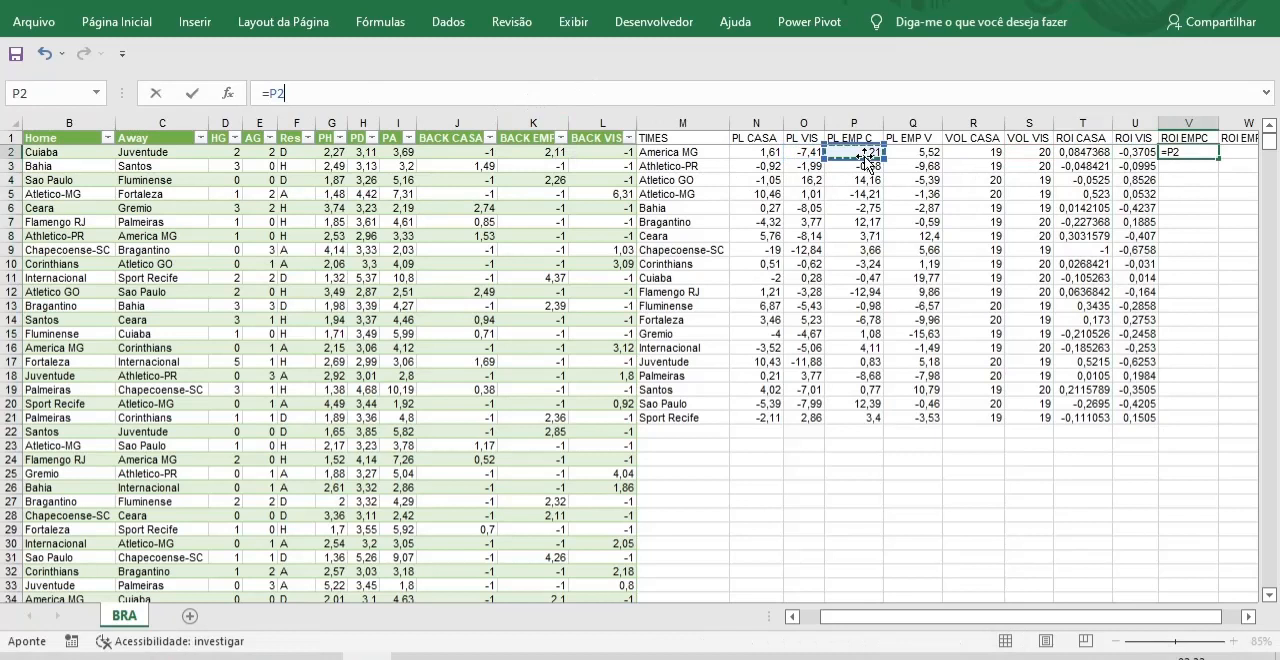
pyautogui.write('/')
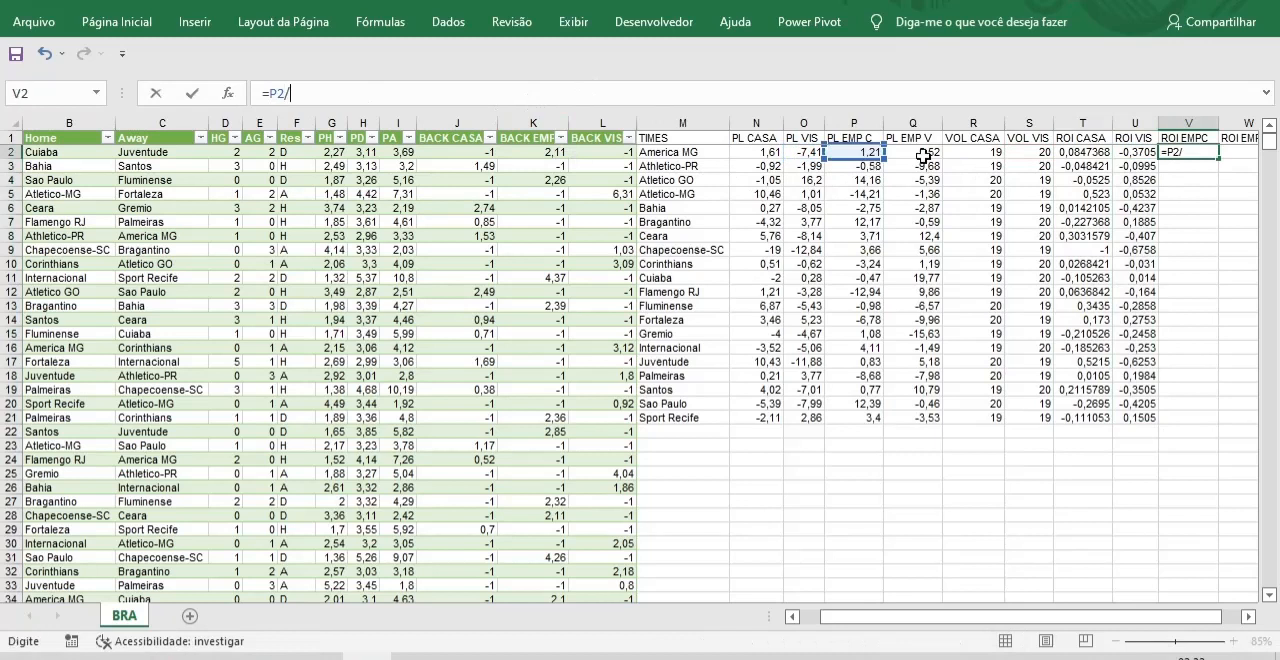
pyautogui.click(980, 152)
pyautogui.press('Return')
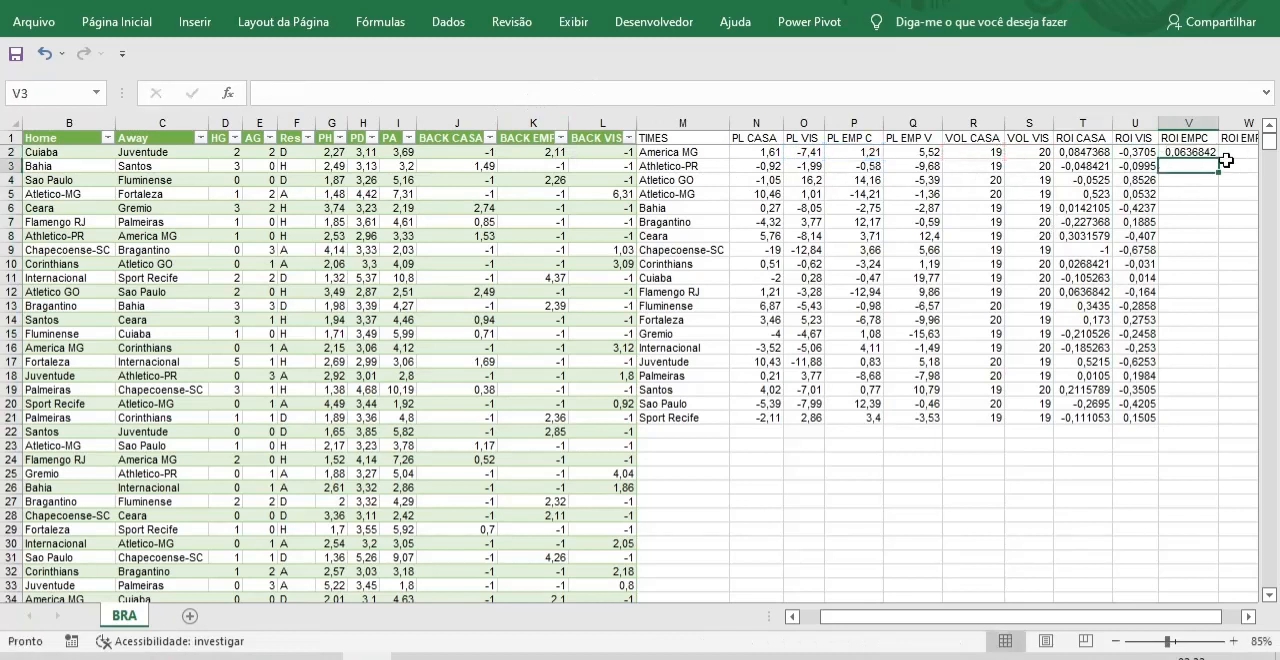
pyautogui.click(1203, 150)
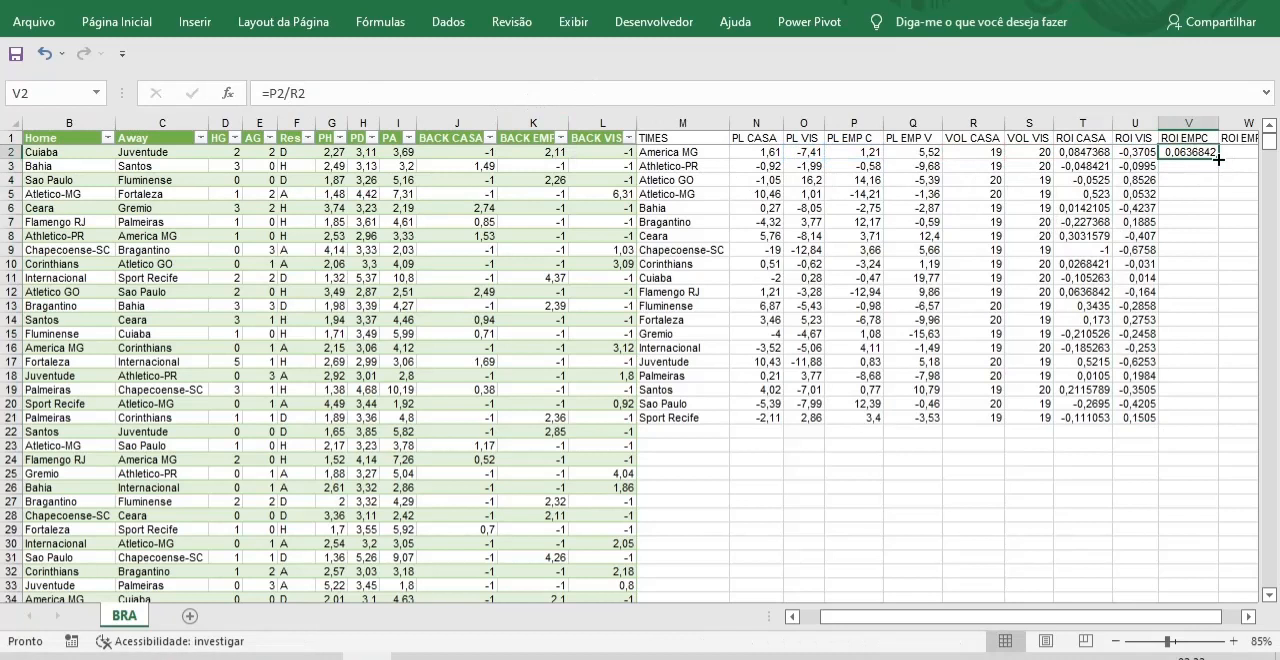
pyautogui.doubleClick(1218, 158)
# Enter =Q2/S2 in W2 under ROI EMPV and fill it down to row 21.
pyautogui.click(1238, 152)
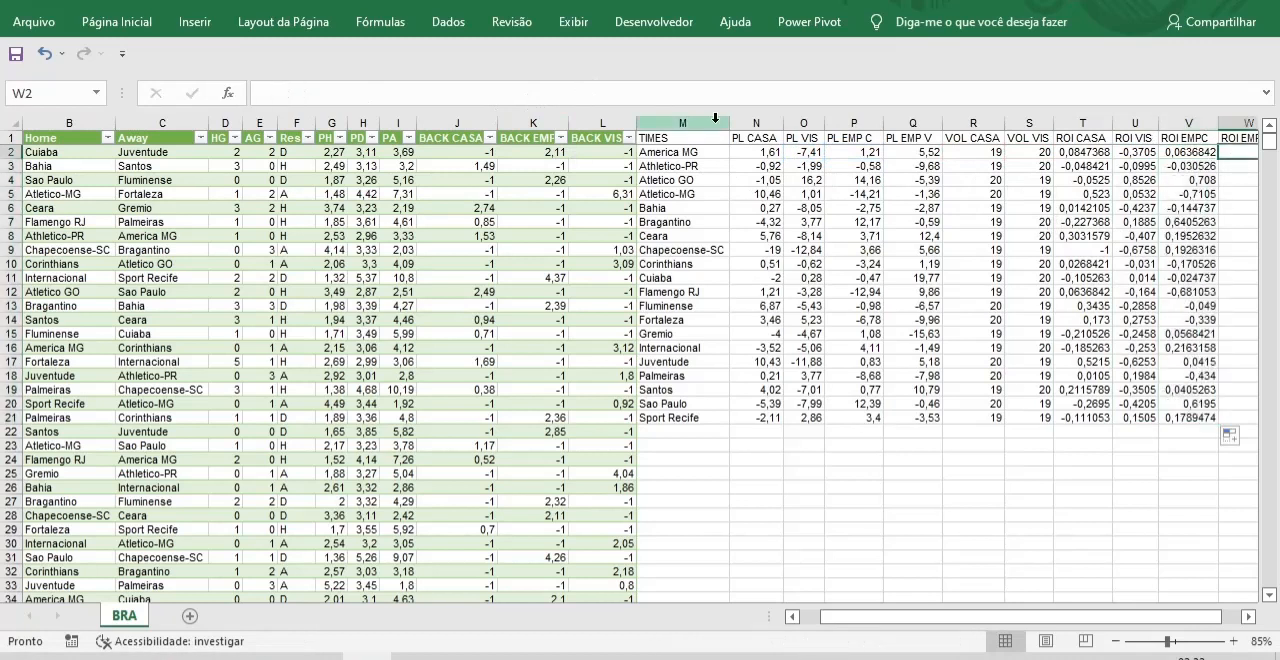
pyautogui.click(579, 90)
pyautogui.write('=')
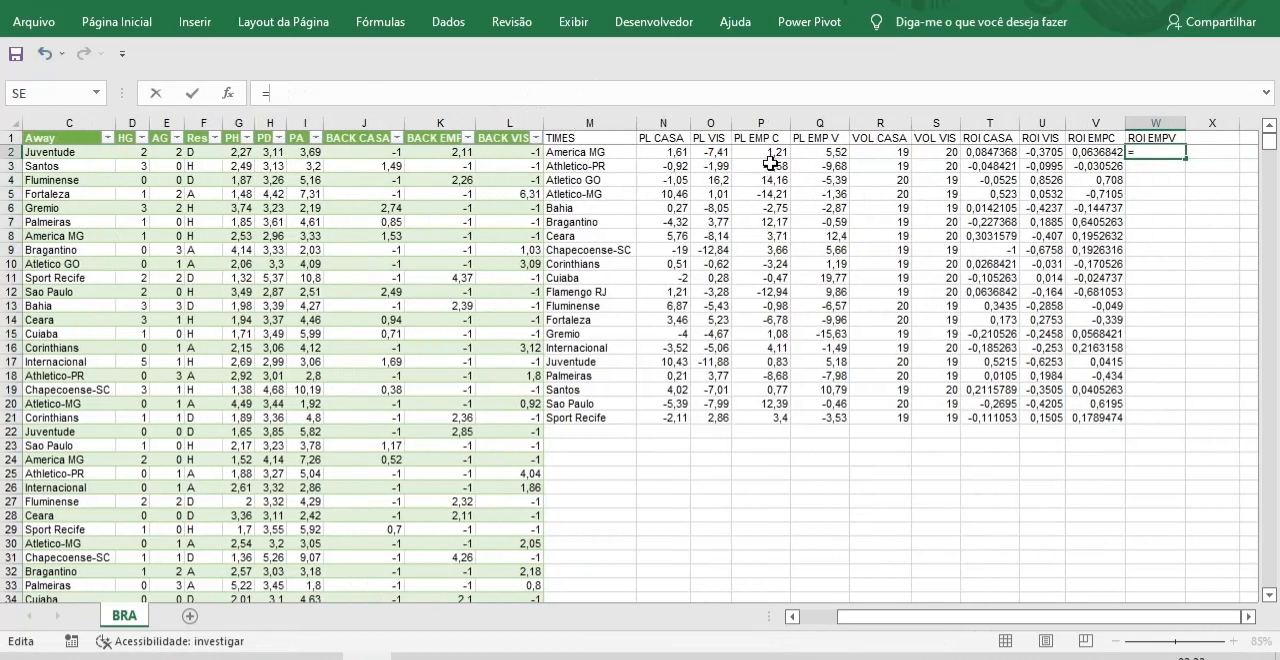
pyautogui.click(832, 155)
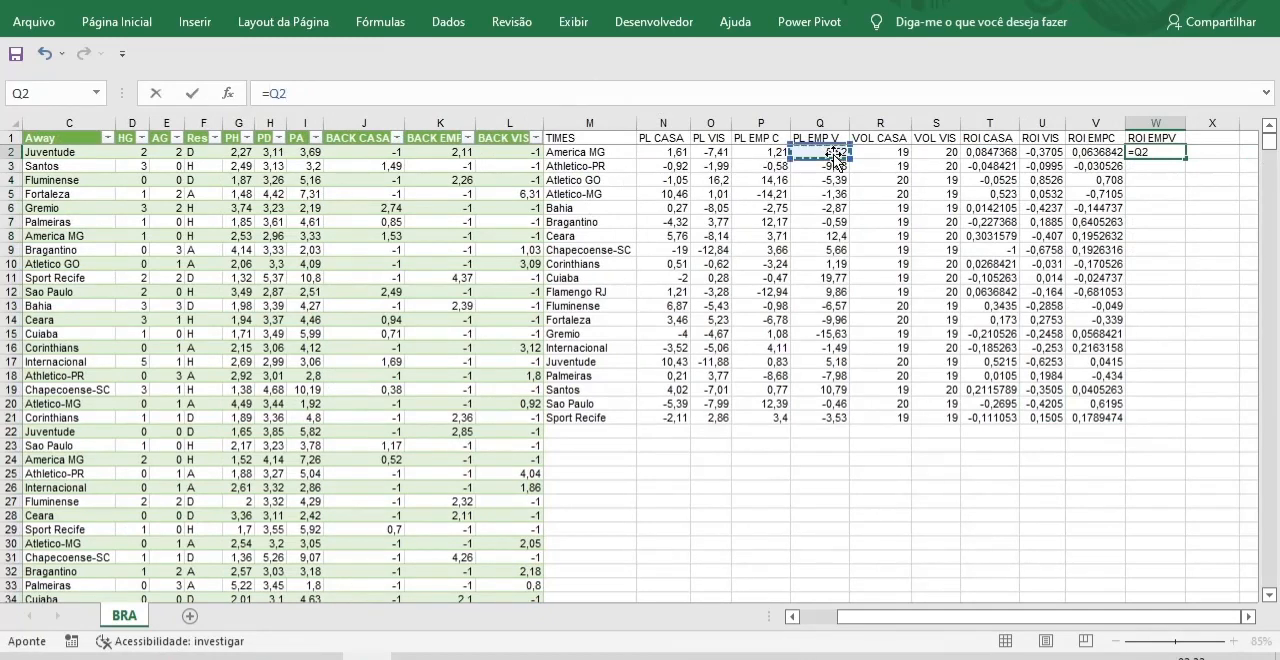
pyautogui.write('/')
pyautogui.click(942, 155)
pyautogui.press('Return')
pyautogui.click(1165, 154)
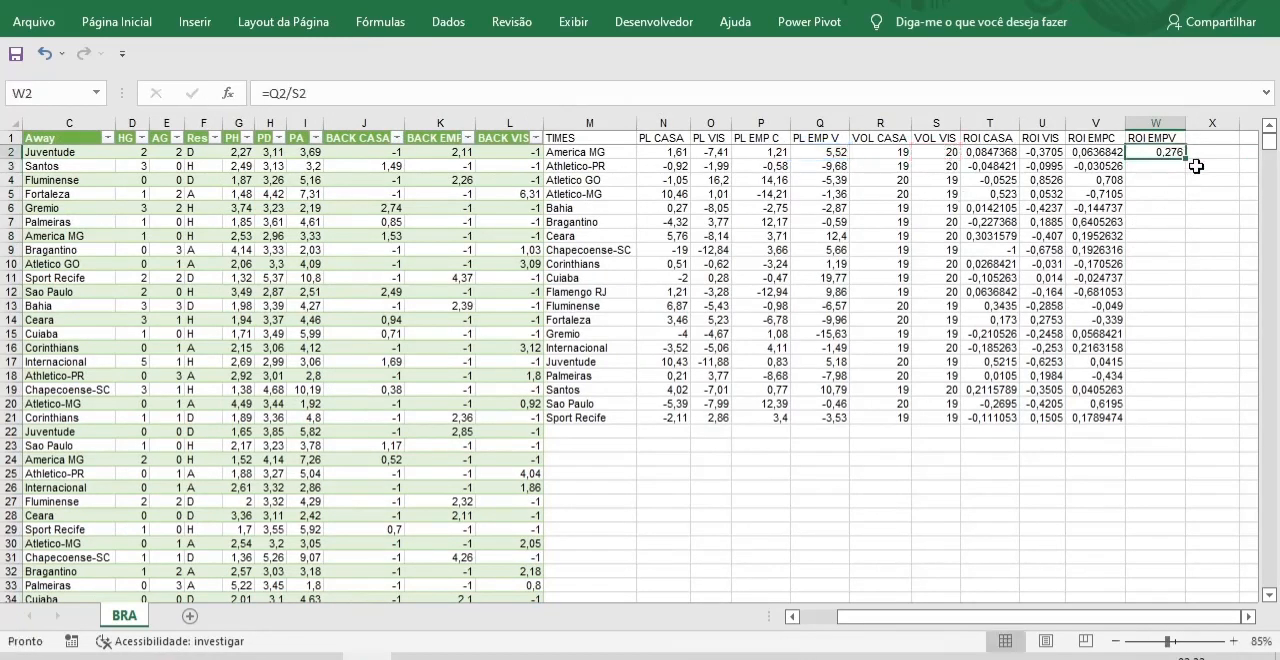
pyautogui.doubleClick(1187, 158)
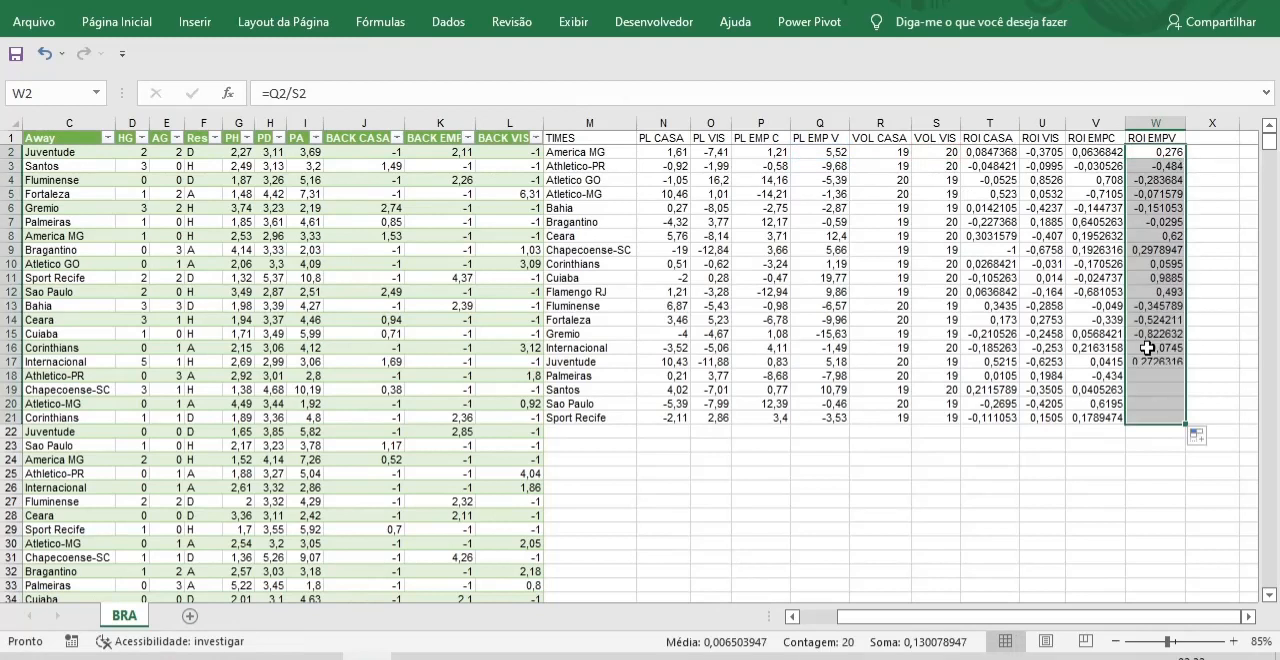
# Format the team summary values in N2:W21 with the Número category at two decimal places.
pyautogui.moveTo(673, 158); pyautogui.dragTo(1140, 419)
pyautogui.rightClick(890, 285)
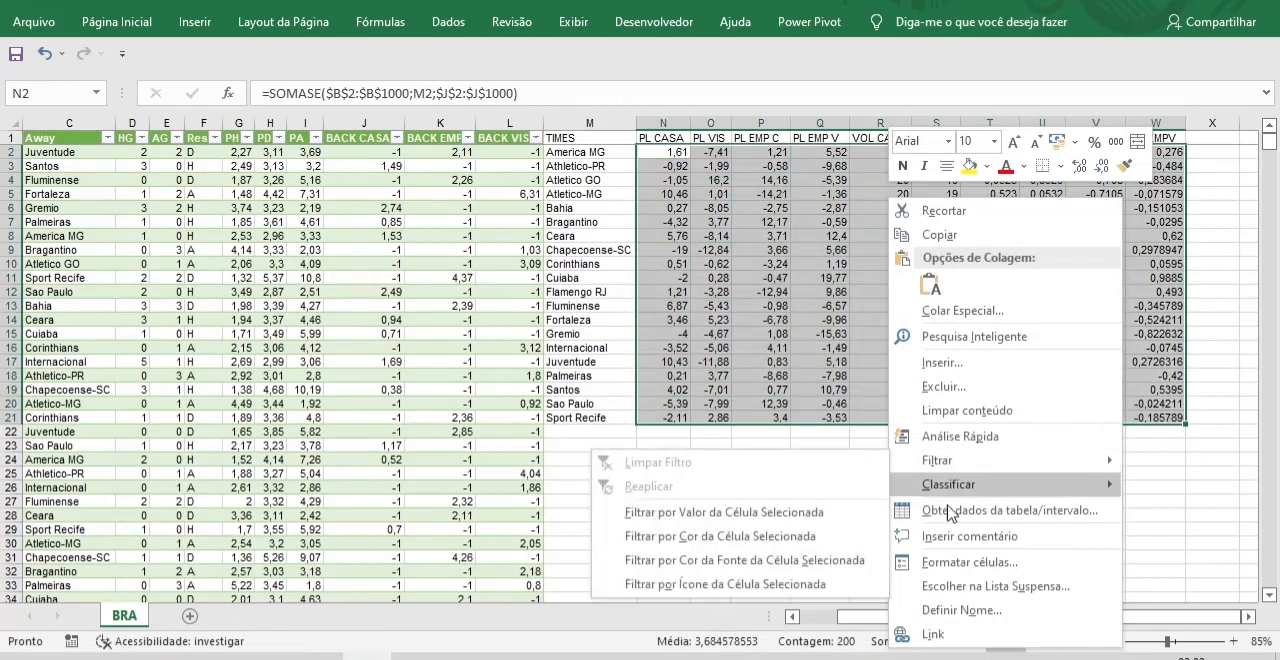
pyautogui.click(974, 558)
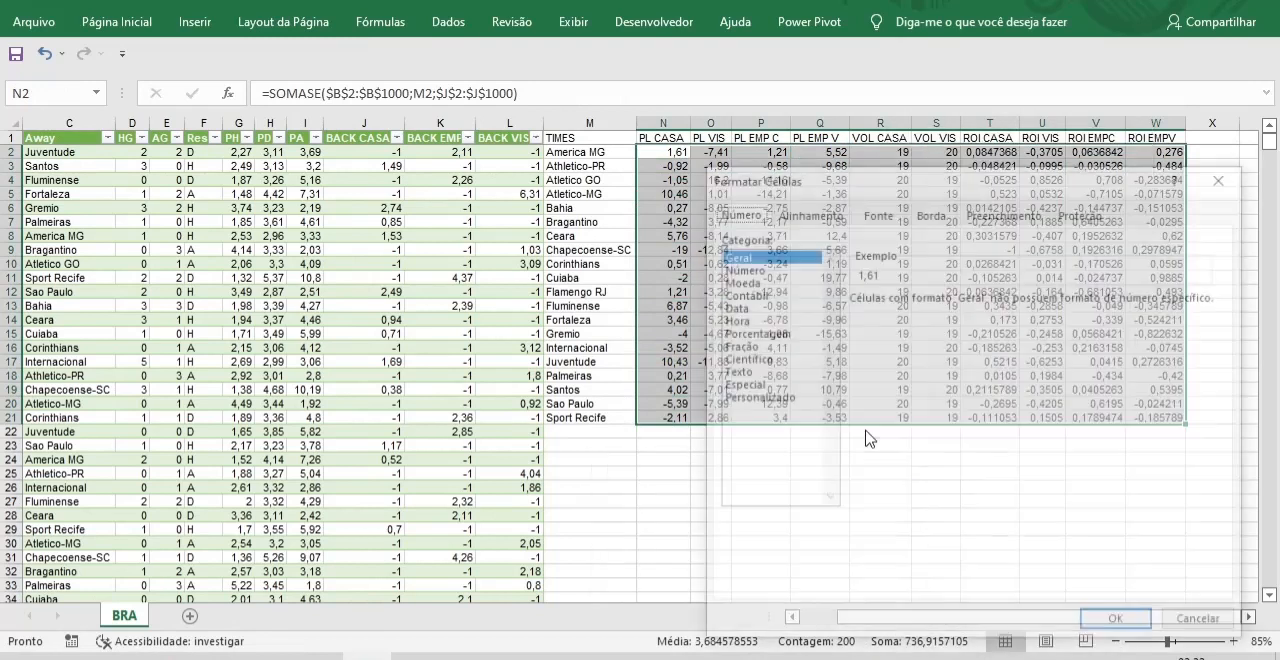
pyautogui.click(745, 270)
pyautogui.click(1124, 628)
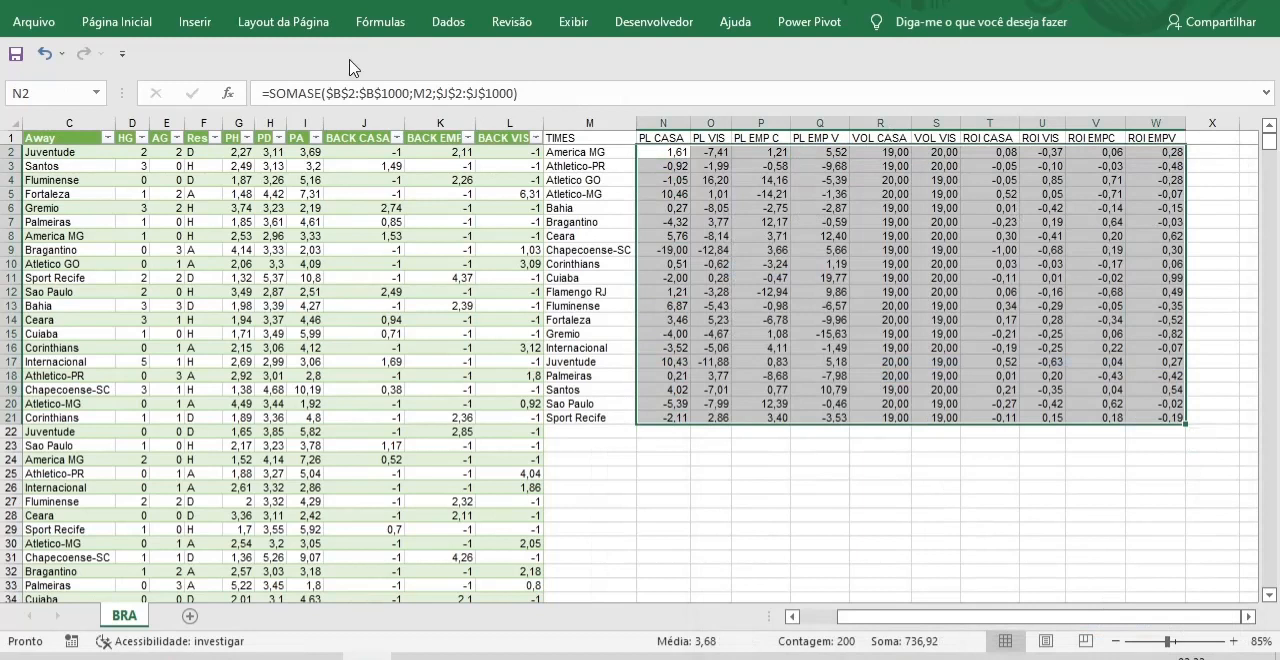
# Centre the values in N2:W21 horizontally and deselect the range.
pyautogui.click(100, 22)
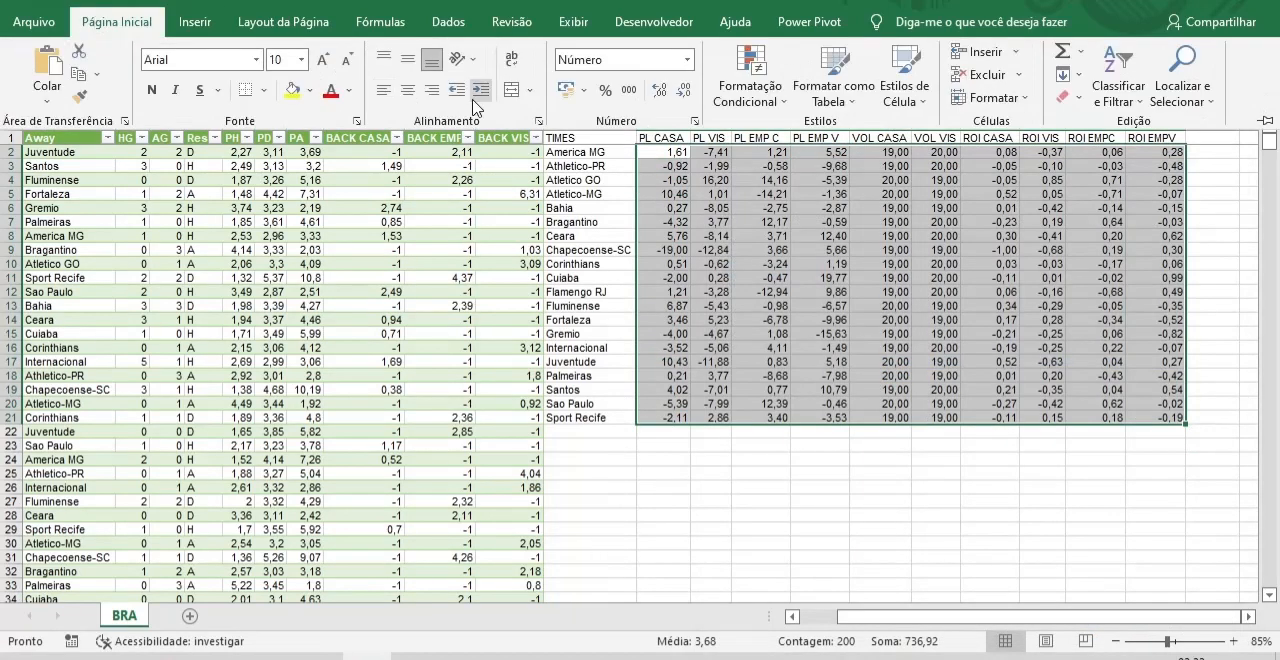
pyautogui.click(407, 90)
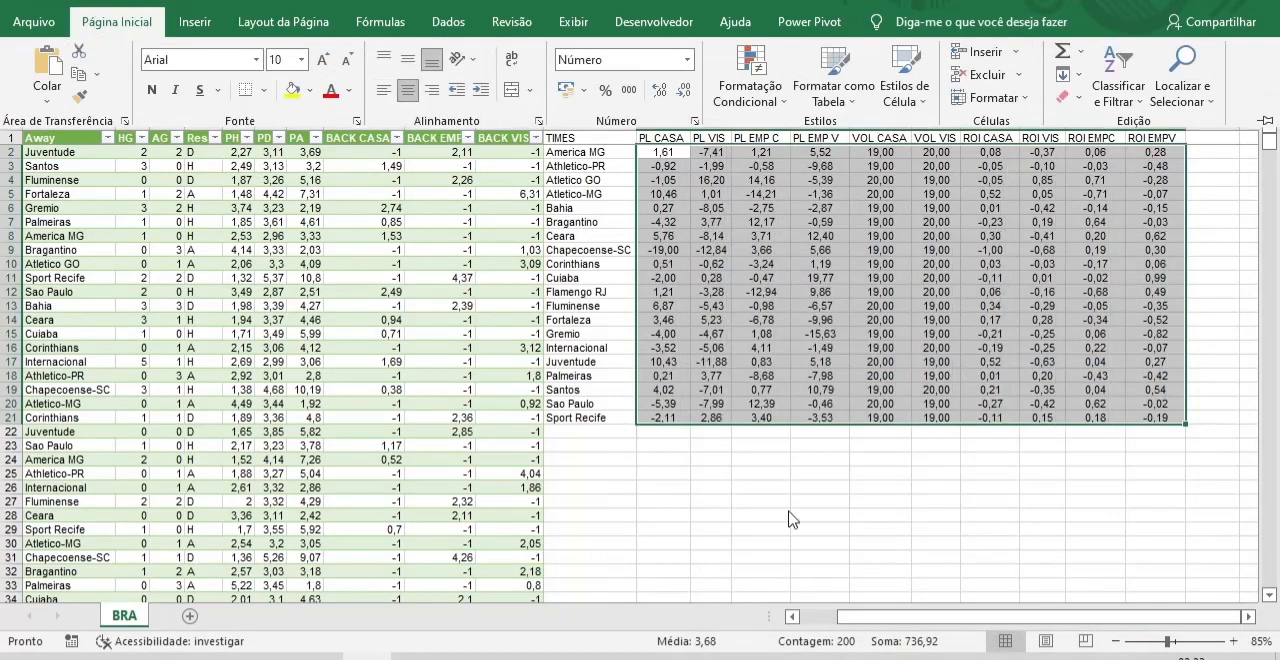
pyautogui.click(712, 460)
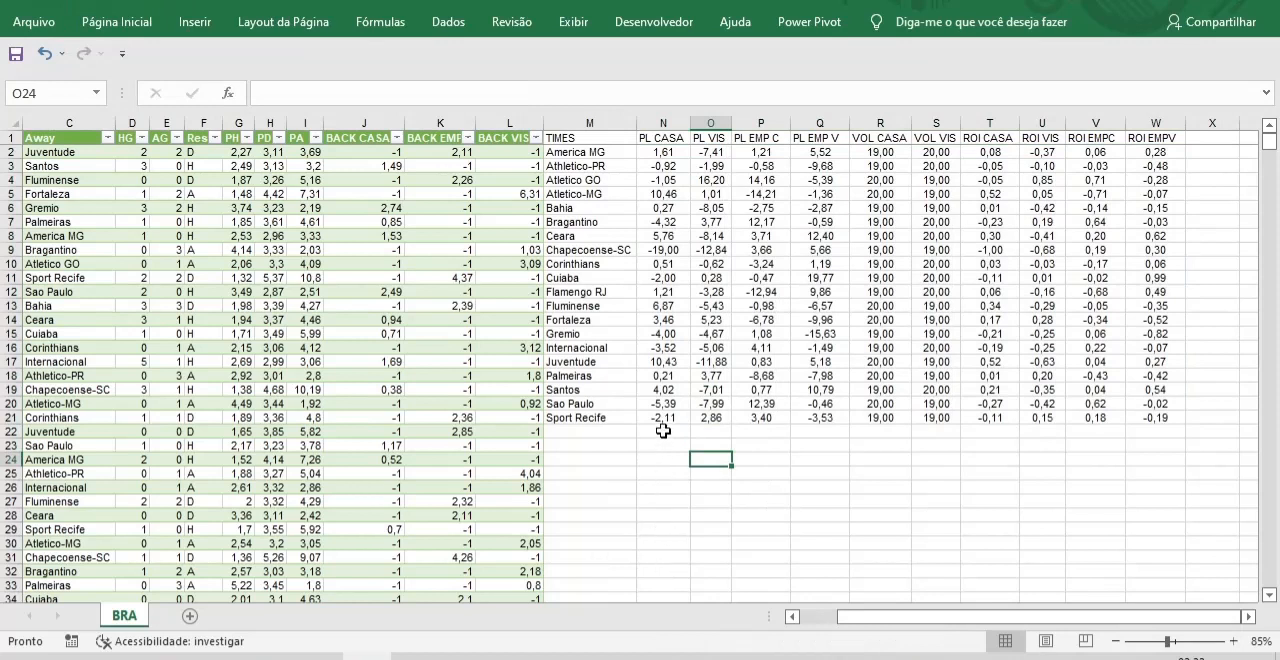
# Average N2:N20 with the MÉDIA function in N22 and fill the formula across to W22.
pyautogui.click(663, 430)
pyautogui.write('=')
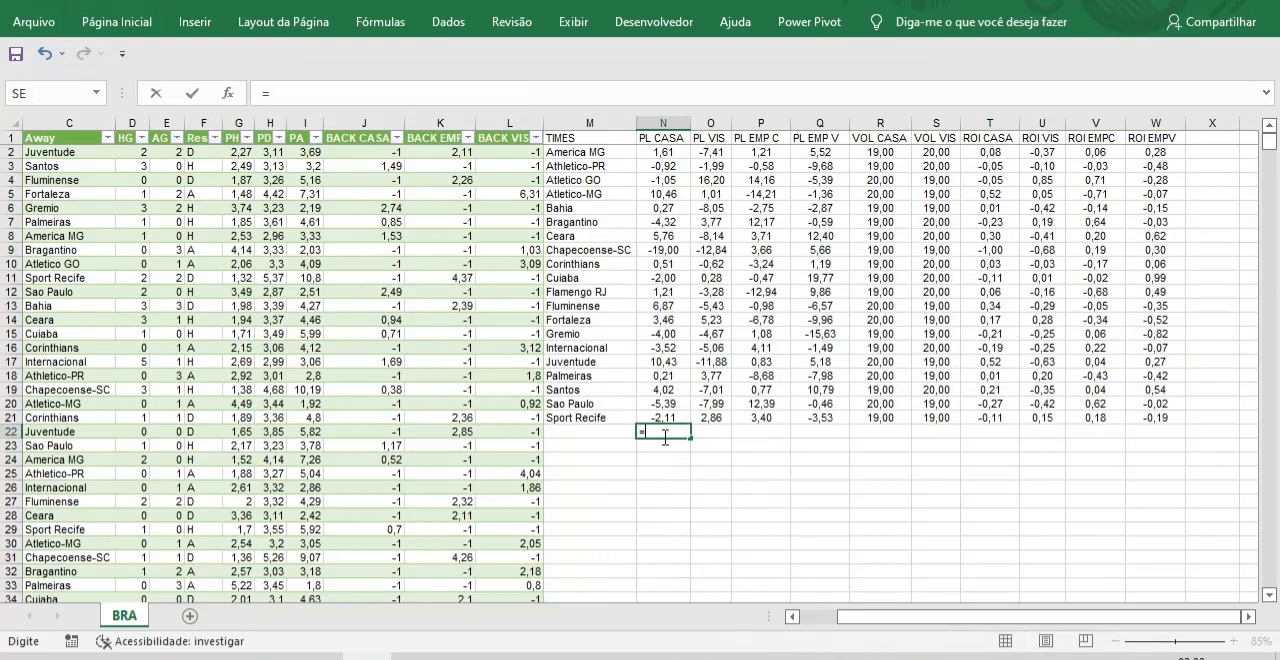
pyautogui.write('MÉ')
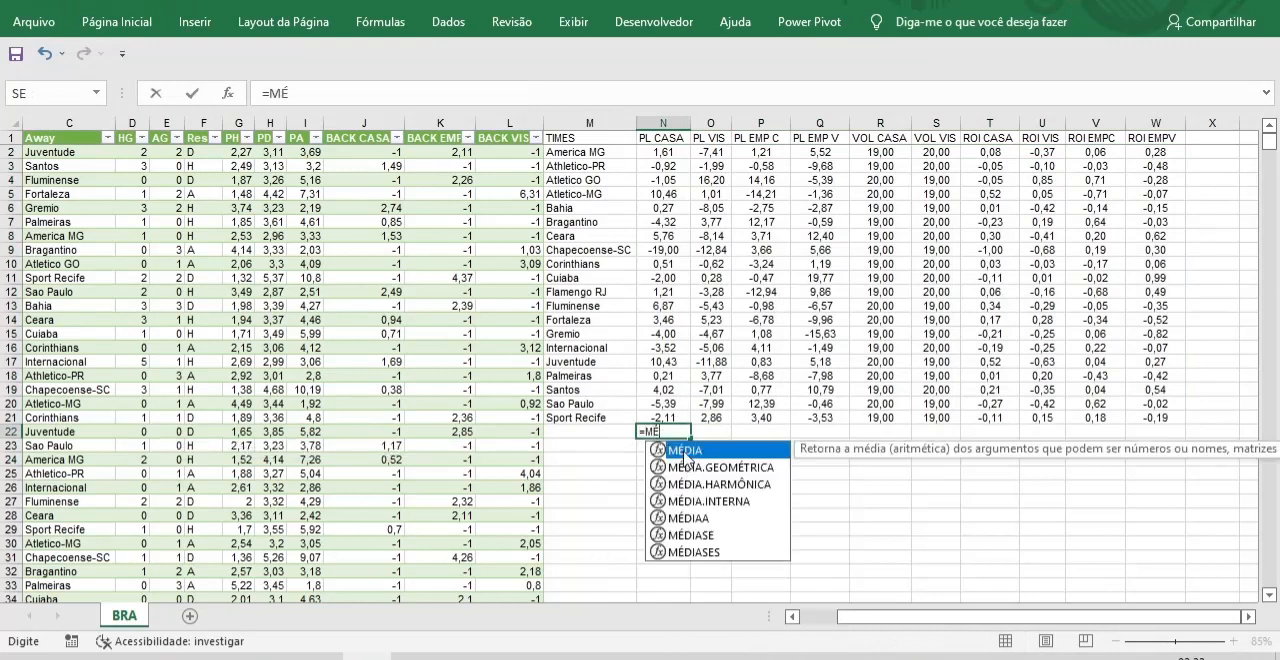
pyautogui.doubleClick(689, 451)
pyautogui.click(662, 152)
pyautogui.moveTo(669, 172); pyautogui.dragTo(664, 404)
pyautogui.press('Return')
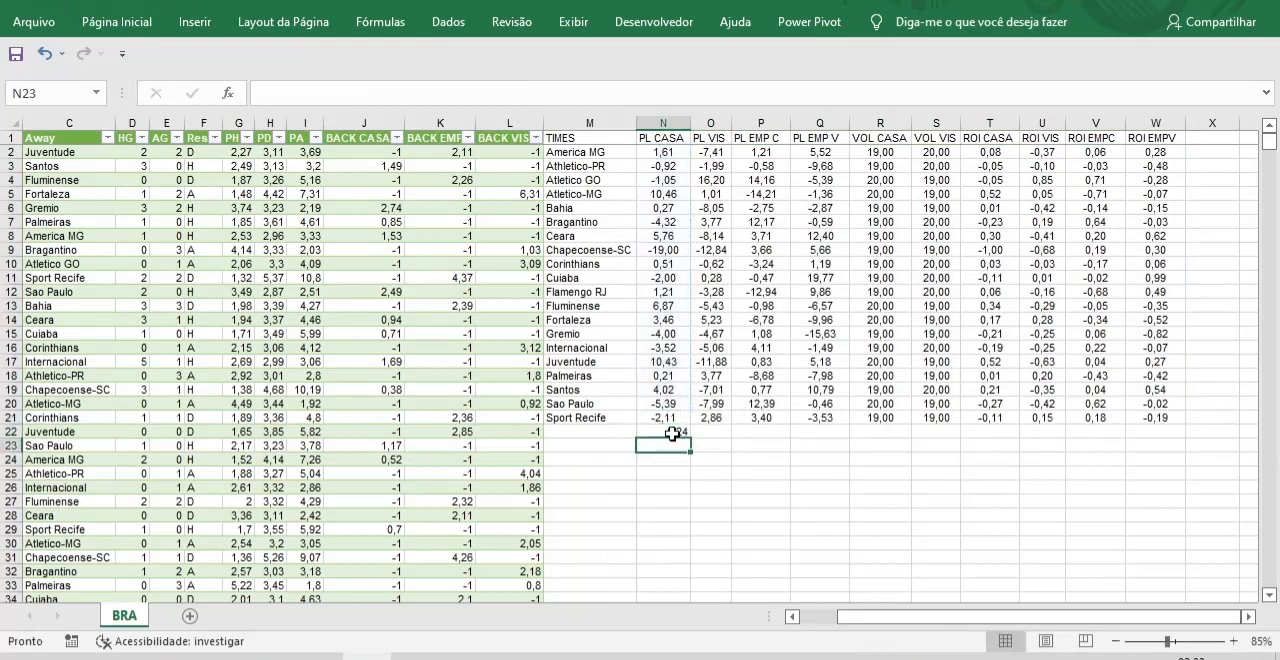
pyautogui.click(679, 441)
pyautogui.moveTo(692, 438); pyautogui.dragTo(1171, 443)
# Centre and bold the averages in N22:W22, and label the row MÉDIA in M22.
pyautogui.click(140, 22)
pyautogui.click(408, 91)
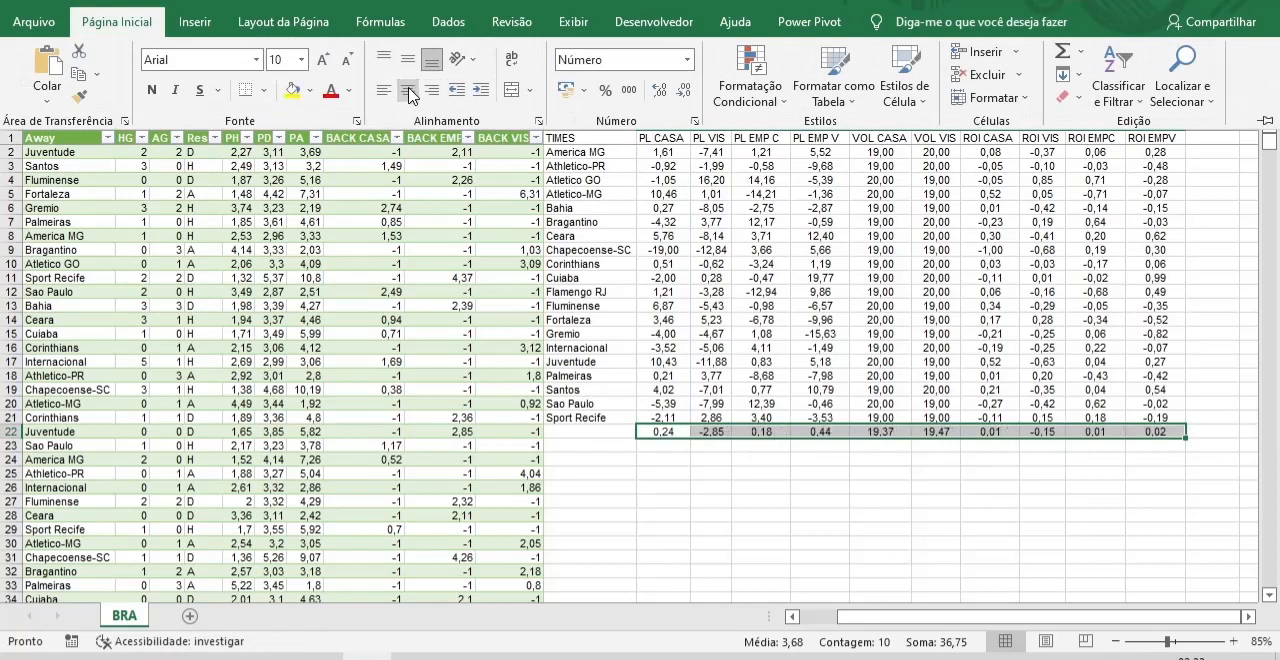
pyautogui.click(151, 90)
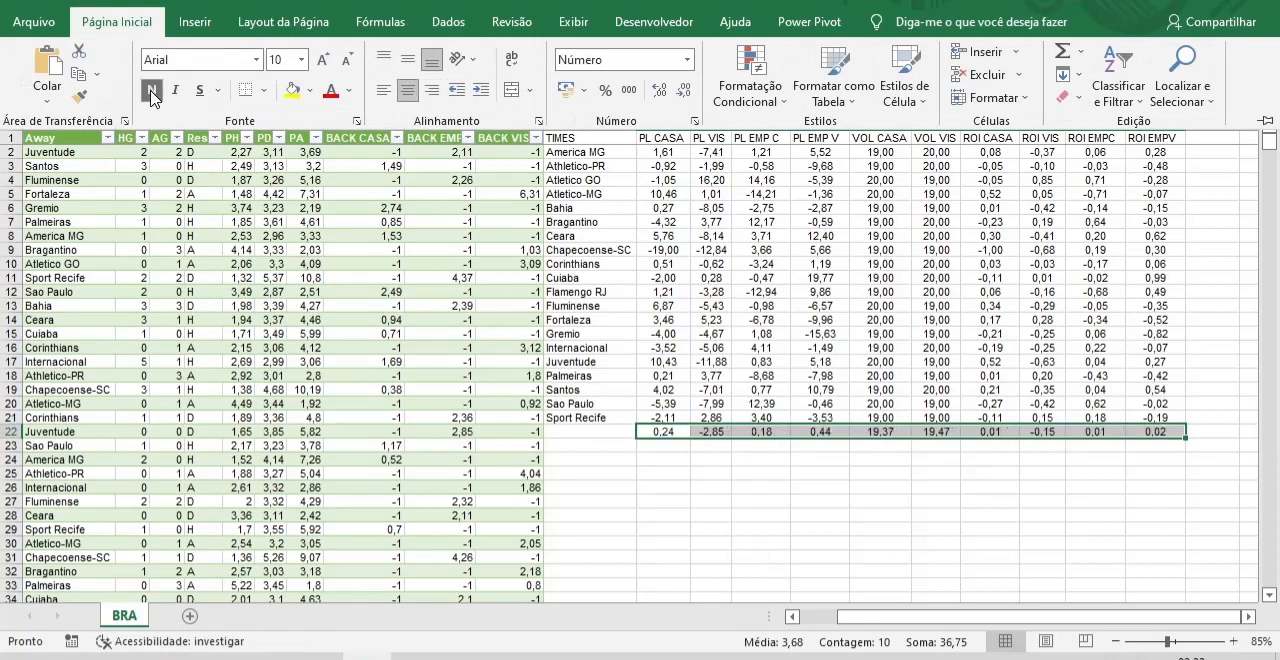
pyautogui.click(584, 434)
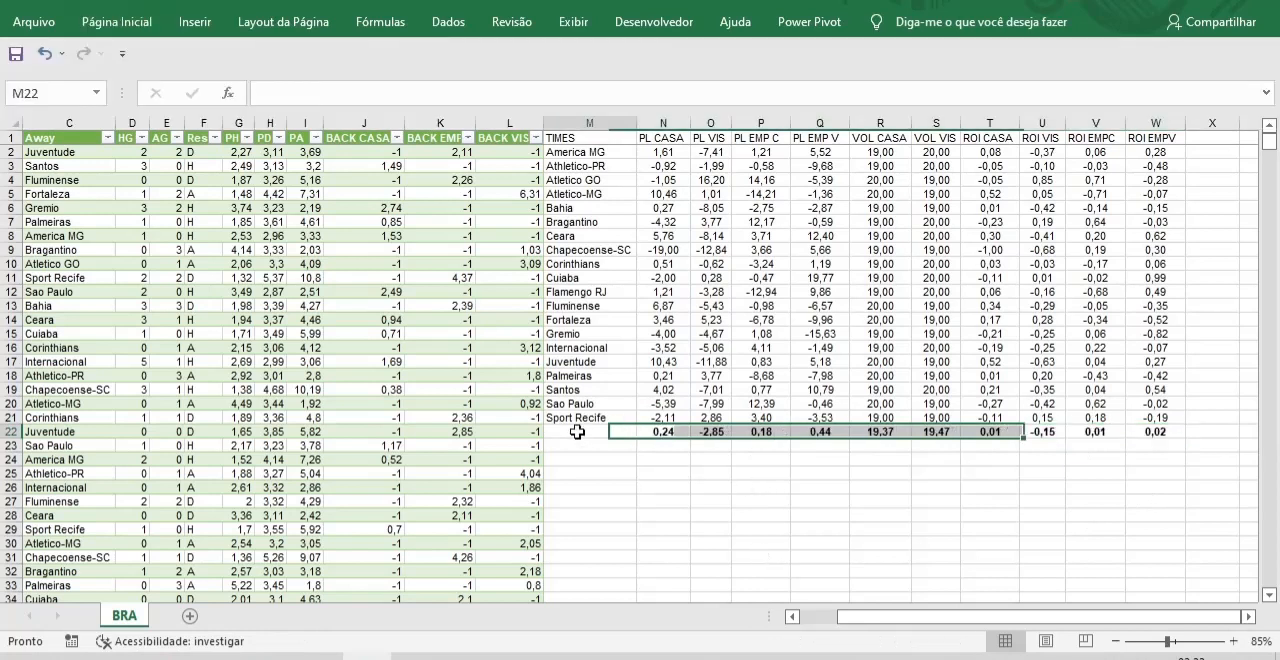
pyautogui.write('MÉDIA')
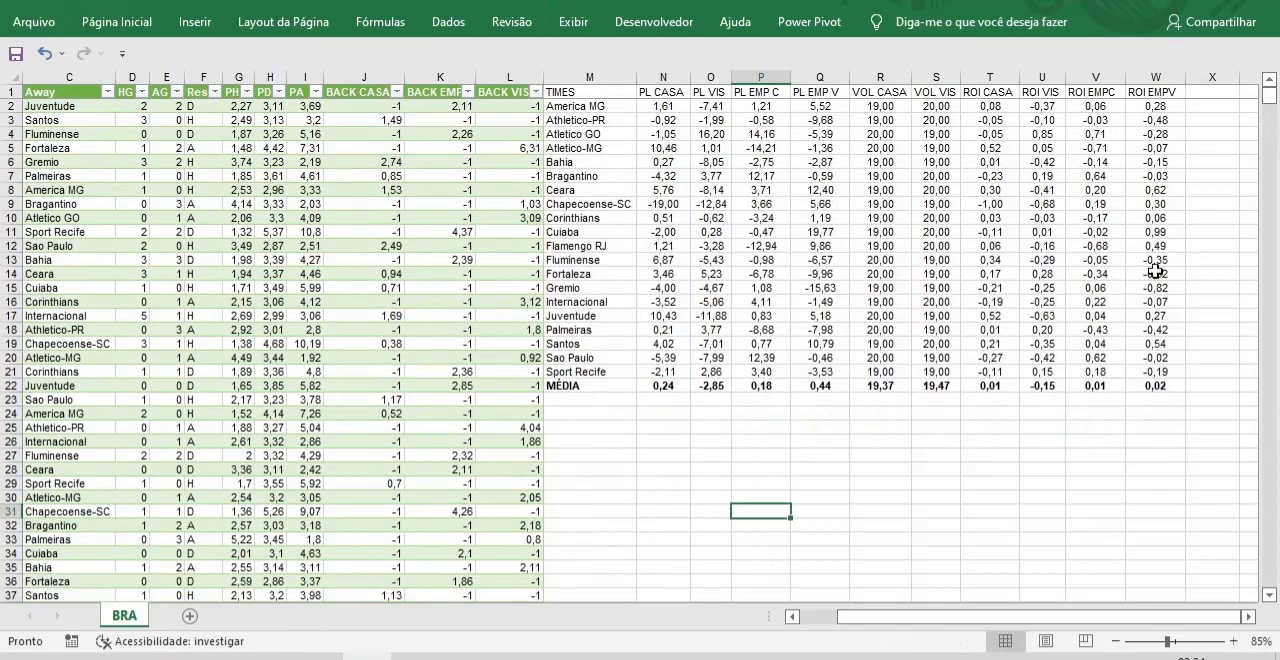
# Apply the Verde - Amarela - Vermelha colour scale to the PL CASA values in N2:N21.
pyautogui.moveTo(661, 101); pyautogui.dragTo(652, 350)
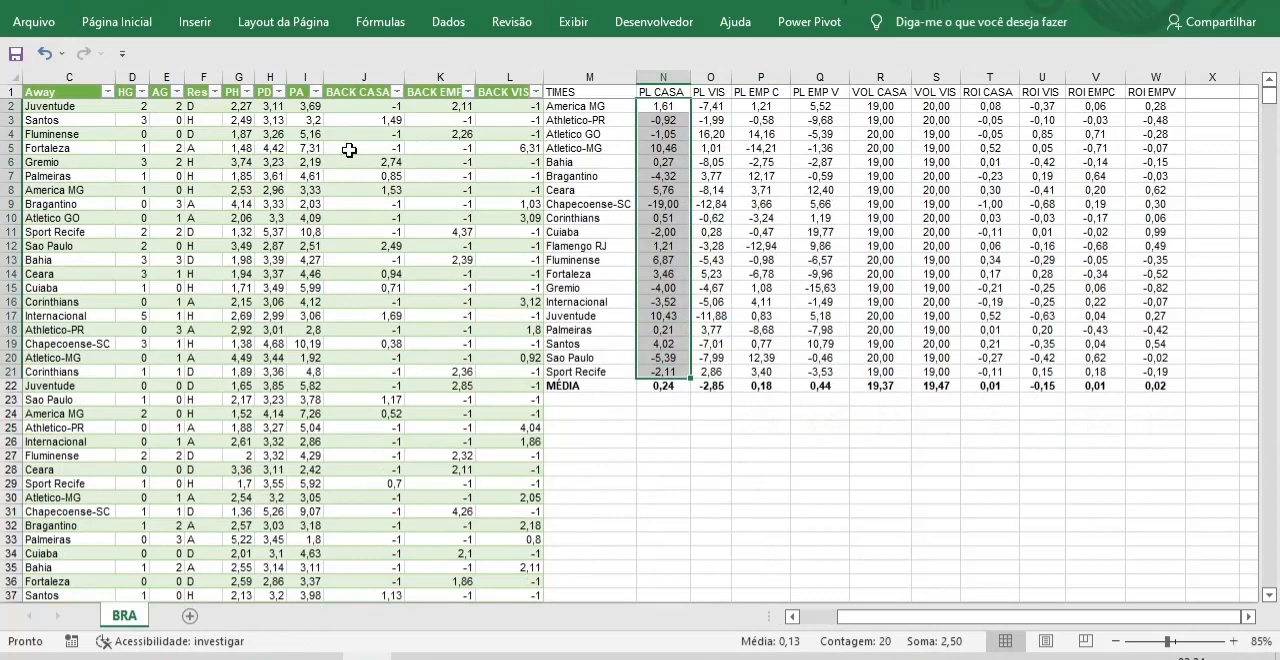
pyautogui.click(118, 27)
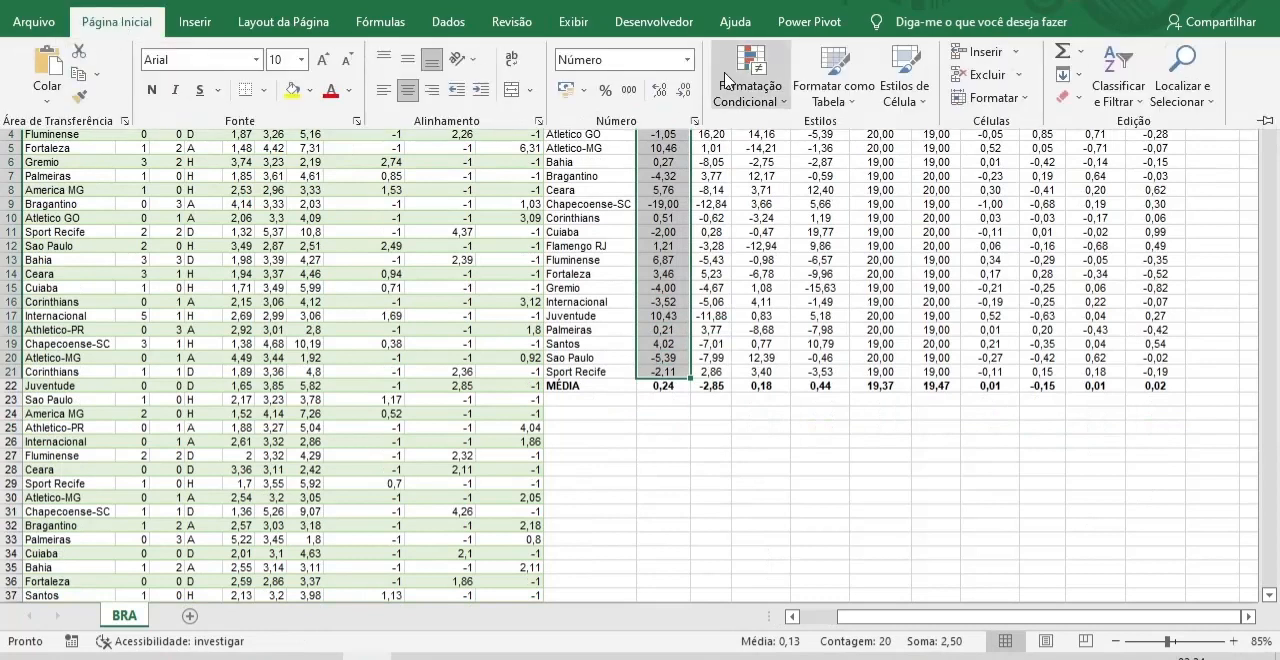
pyautogui.click(773, 84)
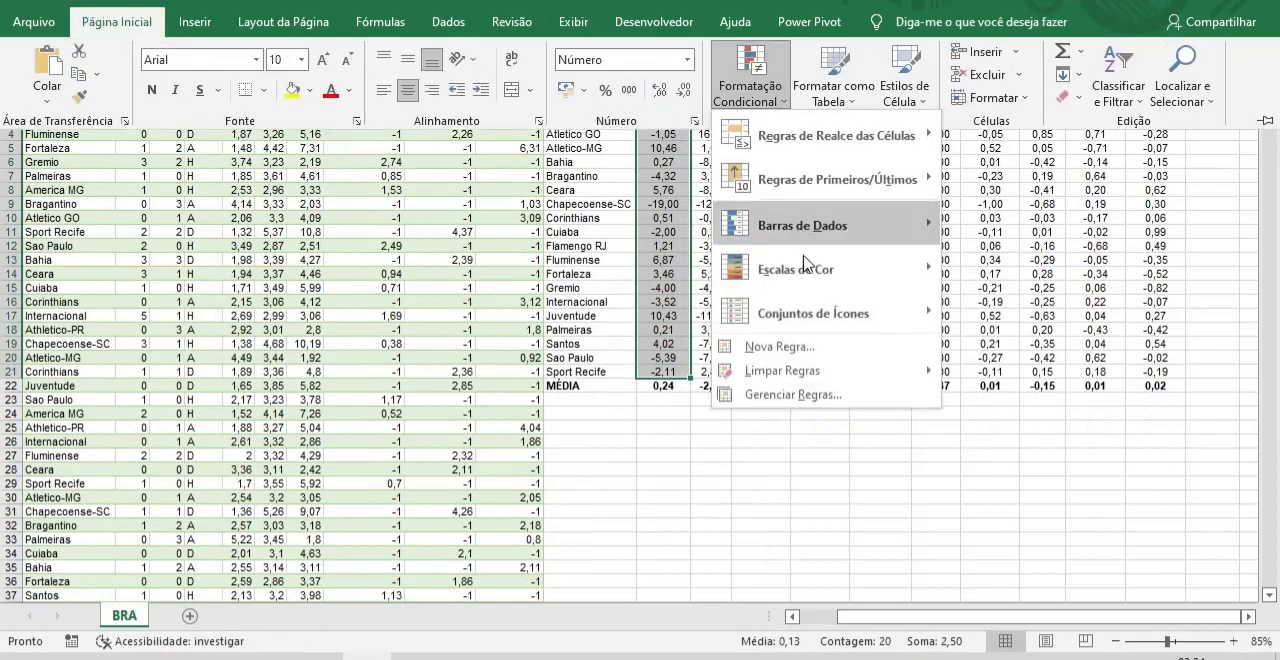
pyautogui.moveTo(822, 265)
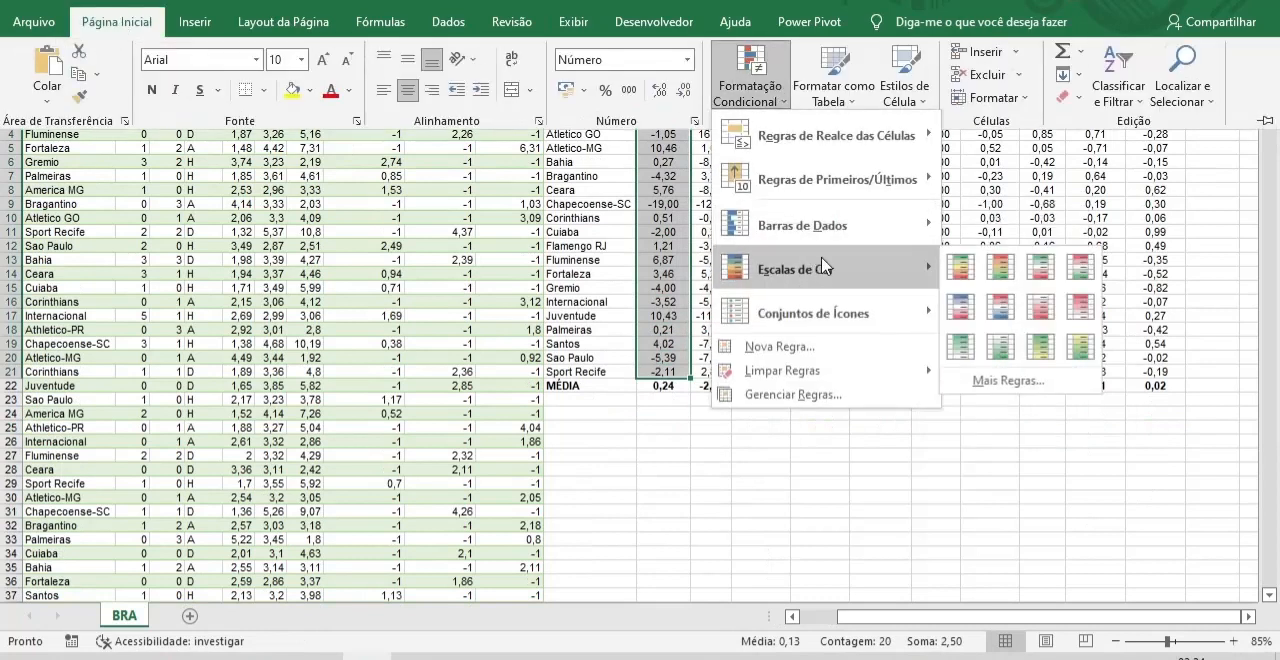
pyautogui.click(962, 268)
pyautogui.click(757, 500)
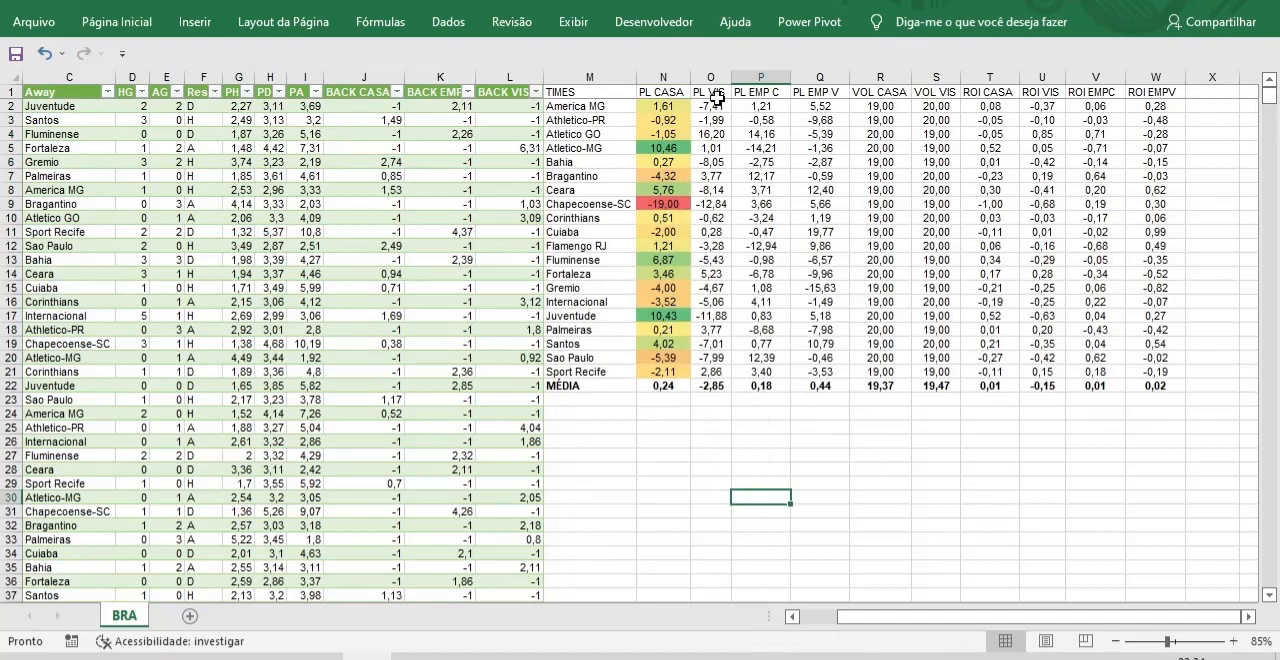
# Apply the Verde - Amarela - Vermelha colour scale to the PL VIS values in O2:O21.
pyautogui.moveTo(712, 101); pyautogui.dragTo(717, 358)
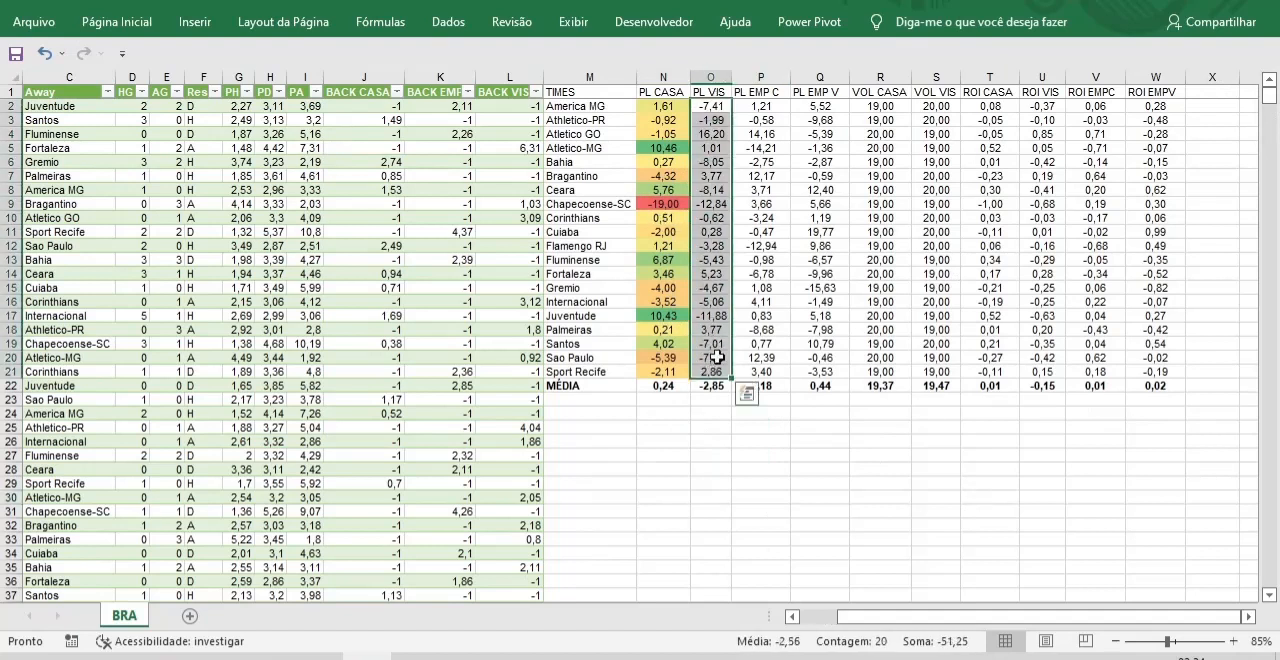
pyautogui.click(130, 21)
pyautogui.click(775, 100)
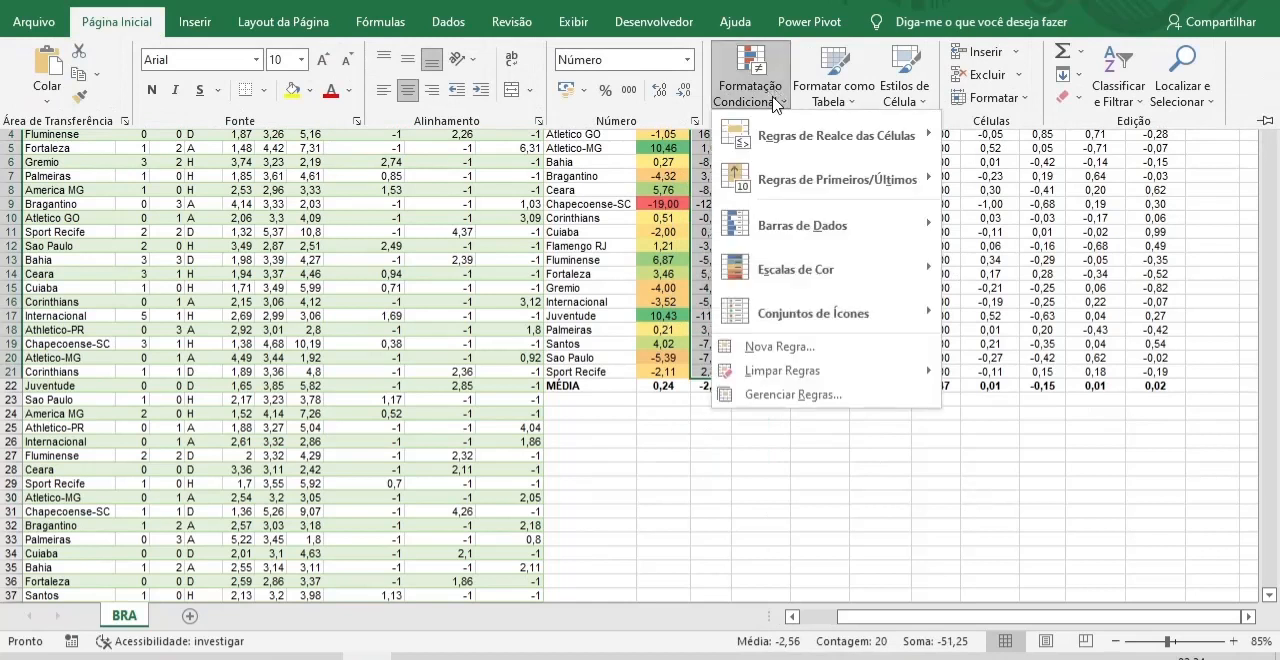
pyautogui.moveTo(928, 283)
pyautogui.click(962, 267)
# Apply the Verde - Amarela - Vermelha colour scale to the PL EMP C values in P2:P21.
pyautogui.doubleClick(761, 106)
pyautogui.press('Escape')
pyautogui.moveTo(761, 106); pyautogui.dragTo(761, 371)
pyautogui.click(134, 22)
pyautogui.click(765, 90)
pyautogui.moveTo(850, 269)
pyautogui.click(962, 267)
# Apply the Verde - Amarela - Vermelha colour scale to the PL EMP V values in Q2:Q21 and deselect the range.
pyautogui.moveTo(820, 106); pyautogui.dragTo(820, 371)
pyautogui.click(136, 23)
pyautogui.click(768, 93)
pyautogui.click(962, 267)
pyautogui.click(880, 484)
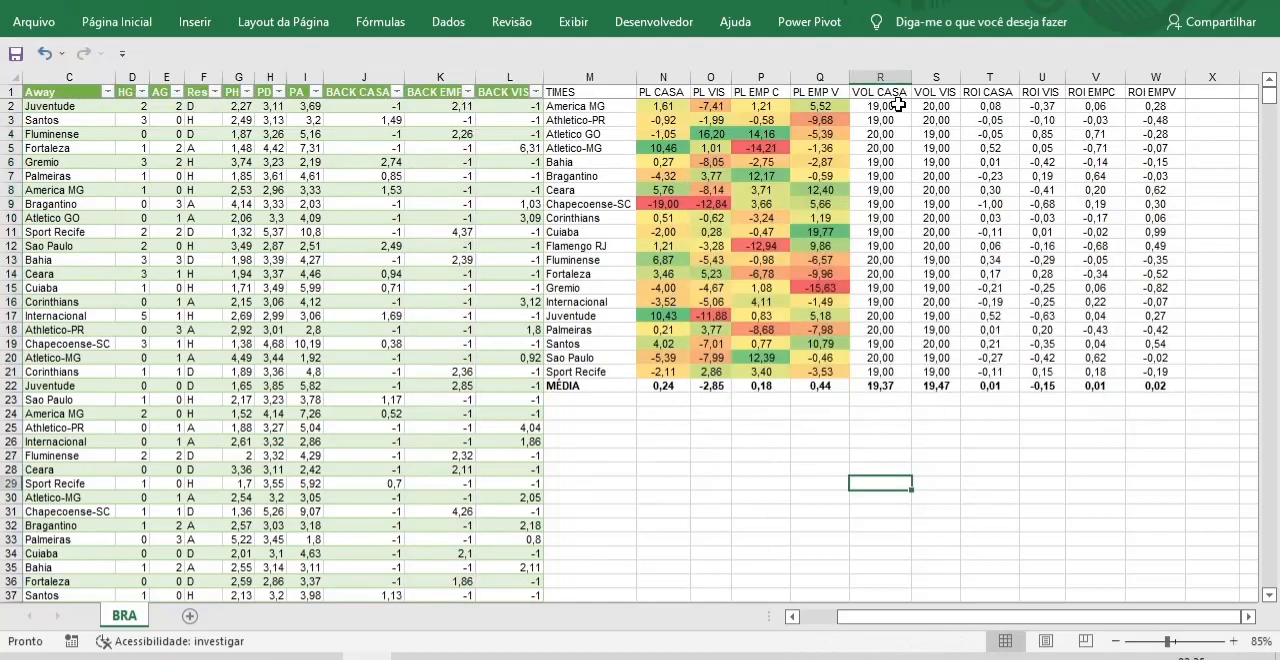
# Apply separate Verde - Amarela - Vermelha colour scales to ROI CASA in T2:T21 and ROI VIS in U2:U21.
pyautogui.moveTo(988, 106); pyautogui.dragTo(995, 368)
pyautogui.click(136, 22)
pyautogui.click(768, 93)
pyautogui.click(962, 267)
pyautogui.moveTo(1042, 106); pyautogui.dragTo(1045, 369)
pyautogui.click(136, 22)
pyautogui.click(768, 93)
pyautogui.click(962, 267)
# Apply separate Verde - Amarela - Vermelha colour scales to ROI EMPC in V2:V21 and ROI EMPV in W2:W21.
pyautogui.moveTo(1096, 106); pyautogui.dragTo(1096, 369)
pyautogui.click(136, 22)
pyautogui.click(768, 93)
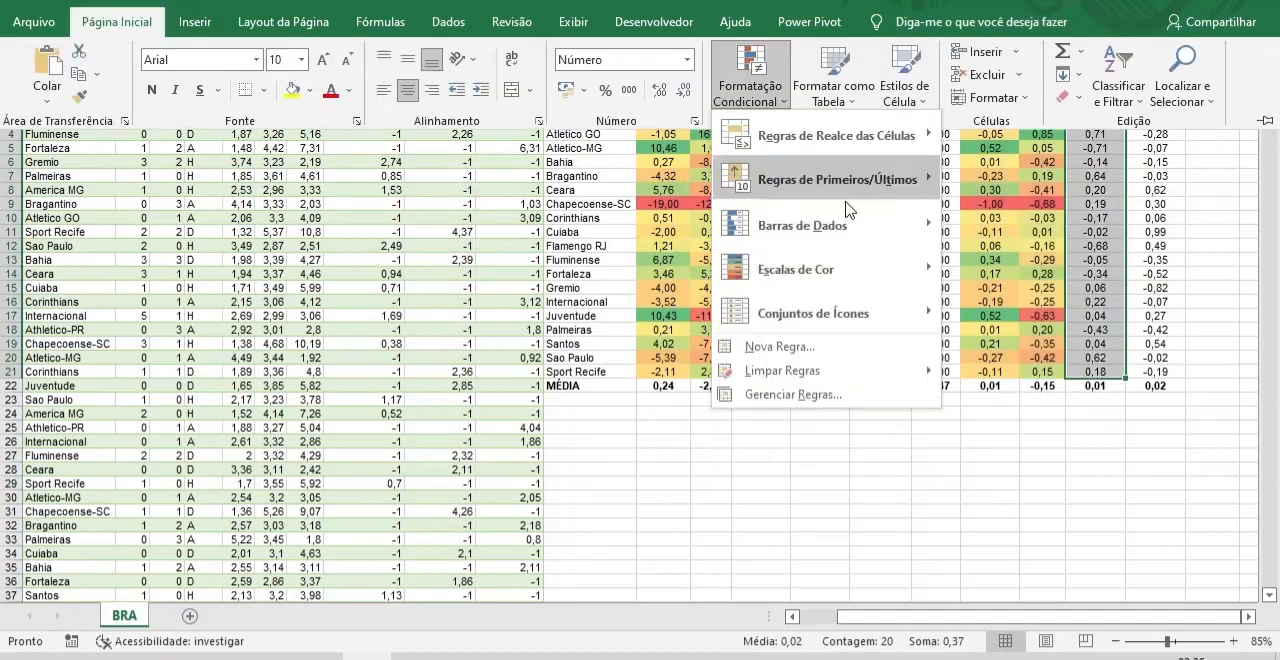
pyautogui.click(962, 267)
pyautogui.moveTo(1155, 106); pyautogui.dragTo(1155, 369)
pyautogui.click(136, 22)
pyautogui.click(768, 93)
pyautogui.moveTo(850, 269)
pyautogui.click(964, 278)
pyautogui.click(712, 538)
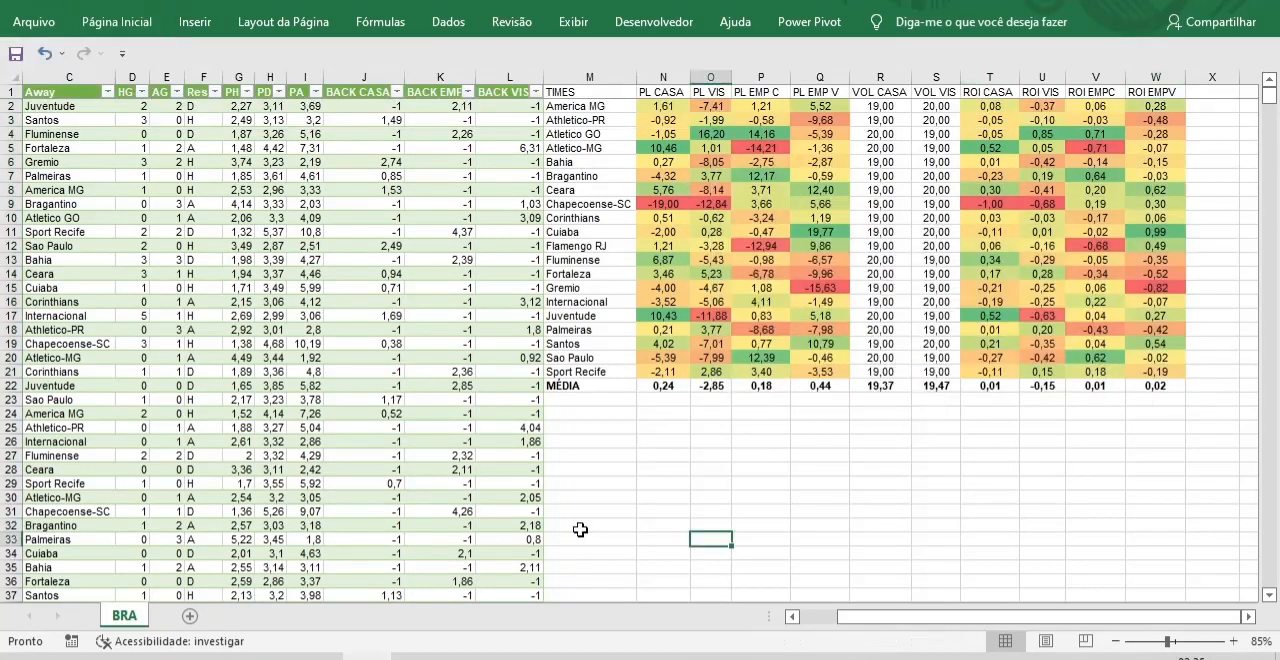
# Check the Atletico-MG and Juventude home profits, and filter the Home column to show only Atletico-MG.
pyautogui.click(653, 149)
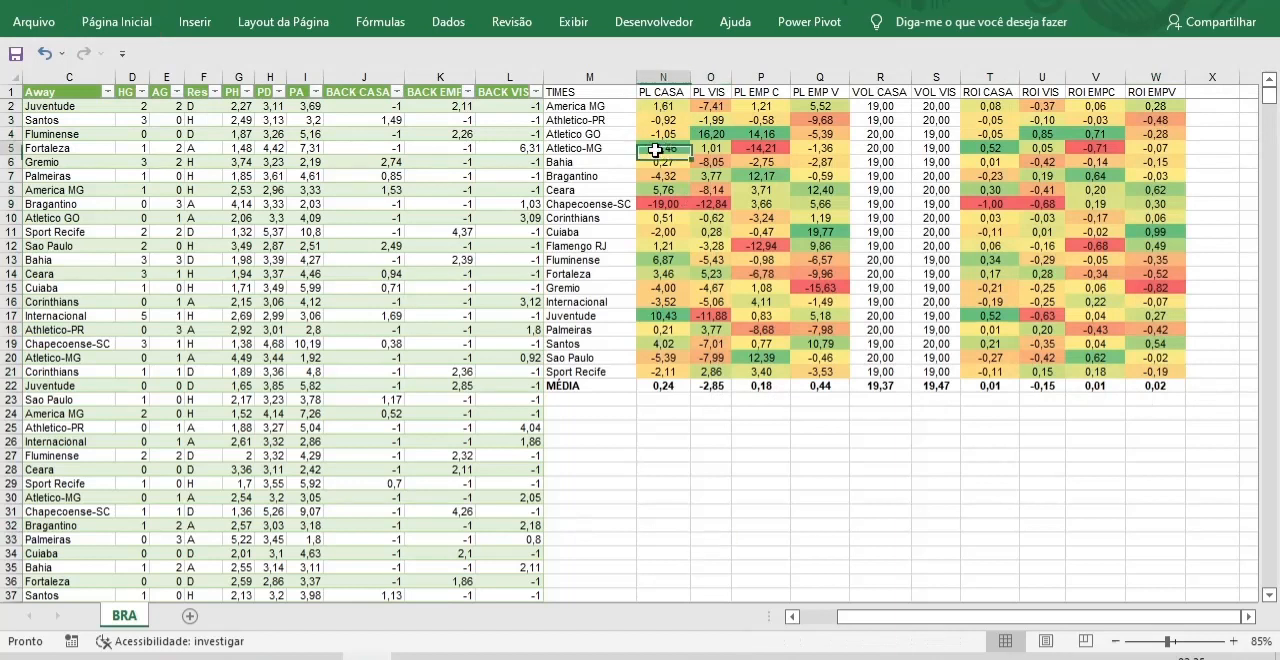
pyautogui.click(662, 319)
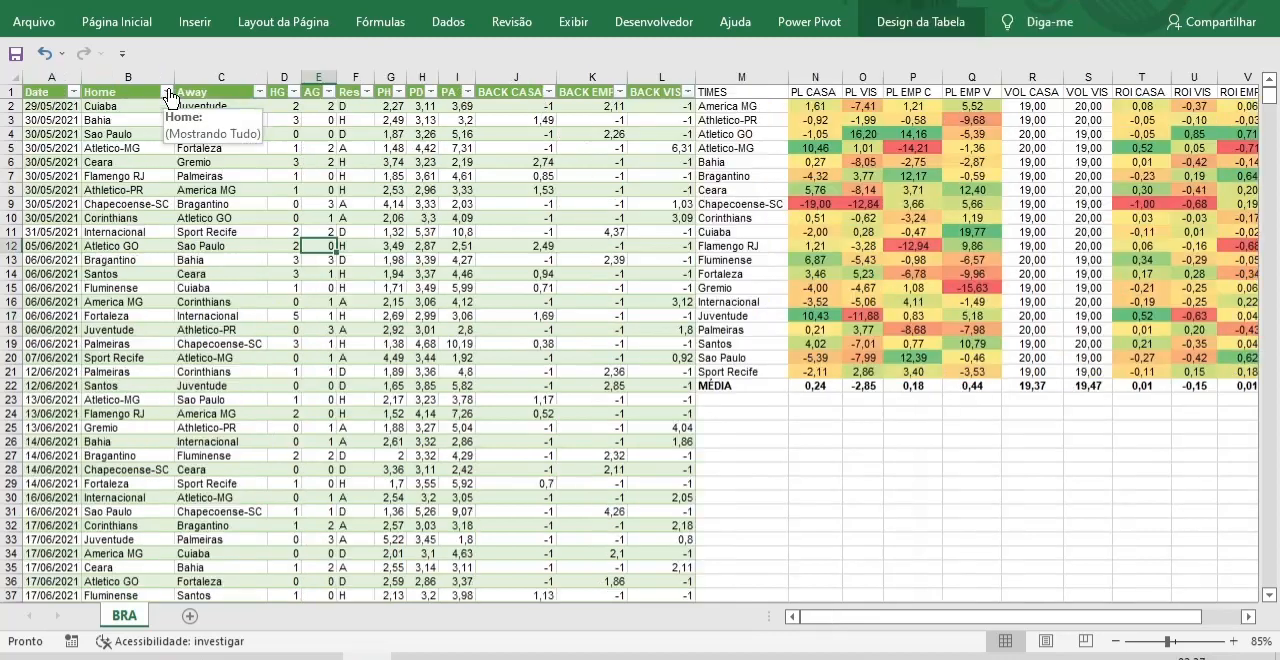
pyautogui.click(169, 92)
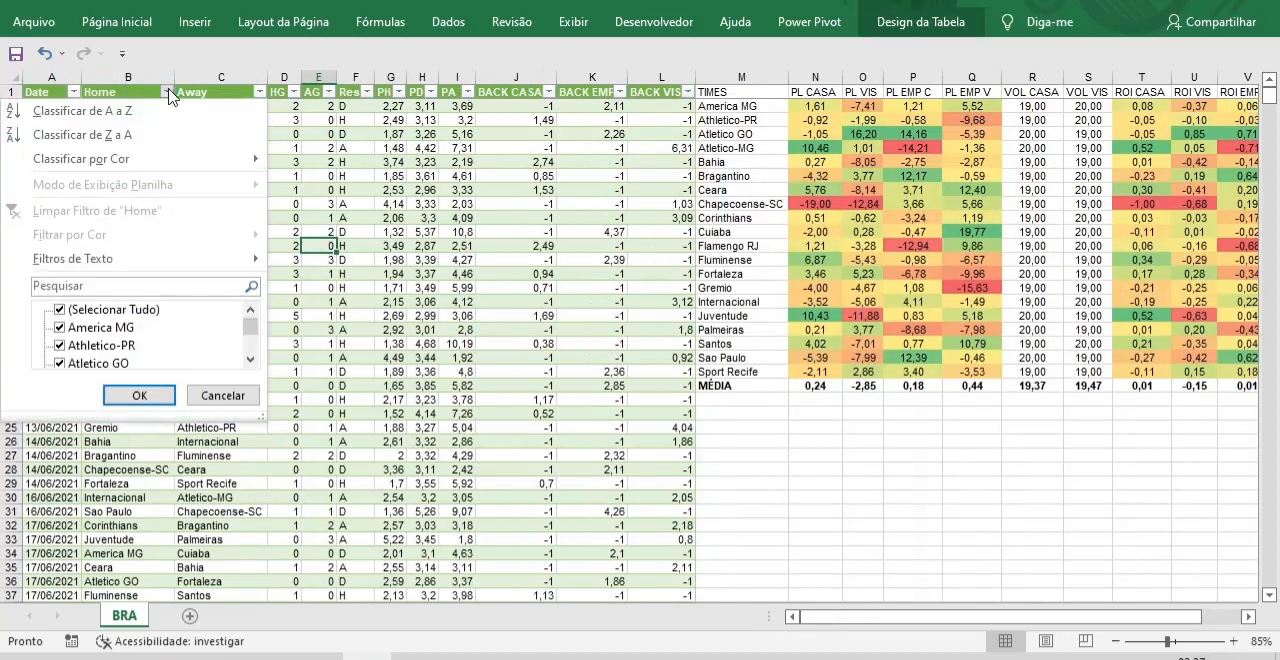
pyautogui.click(59, 314)
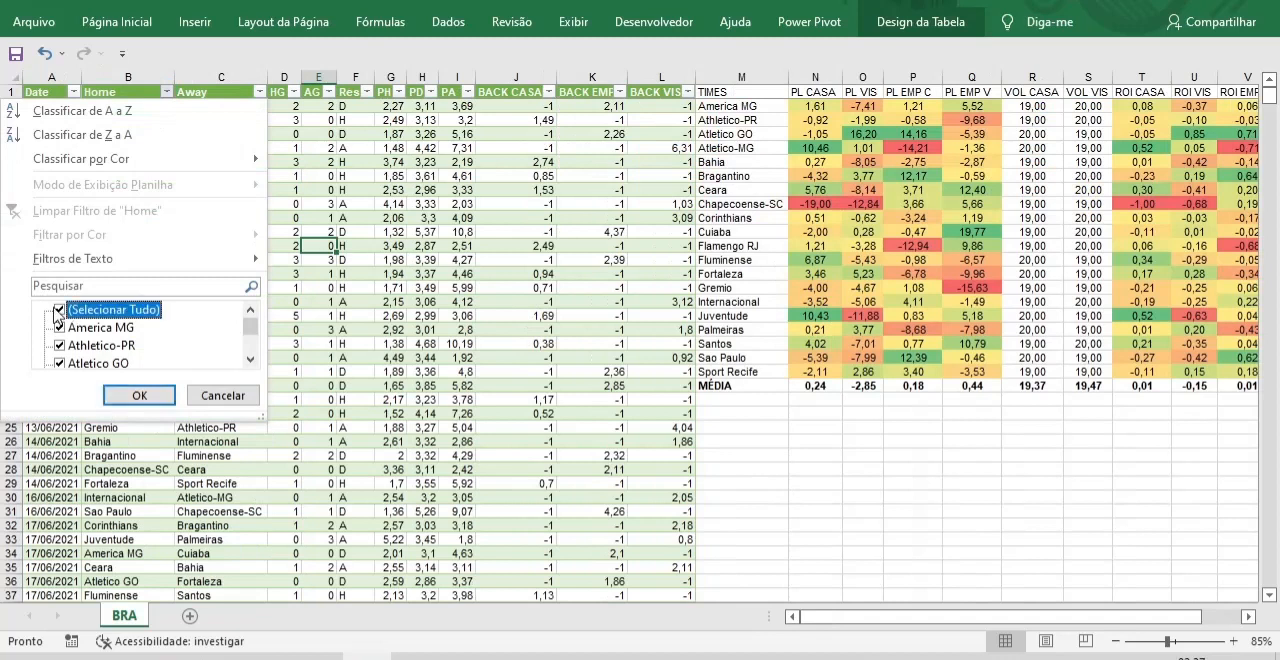
pyautogui.click(59, 314)
pyautogui.click(250, 361)
pyautogui.click(250, 361)
pyautogui.click(70, 349)
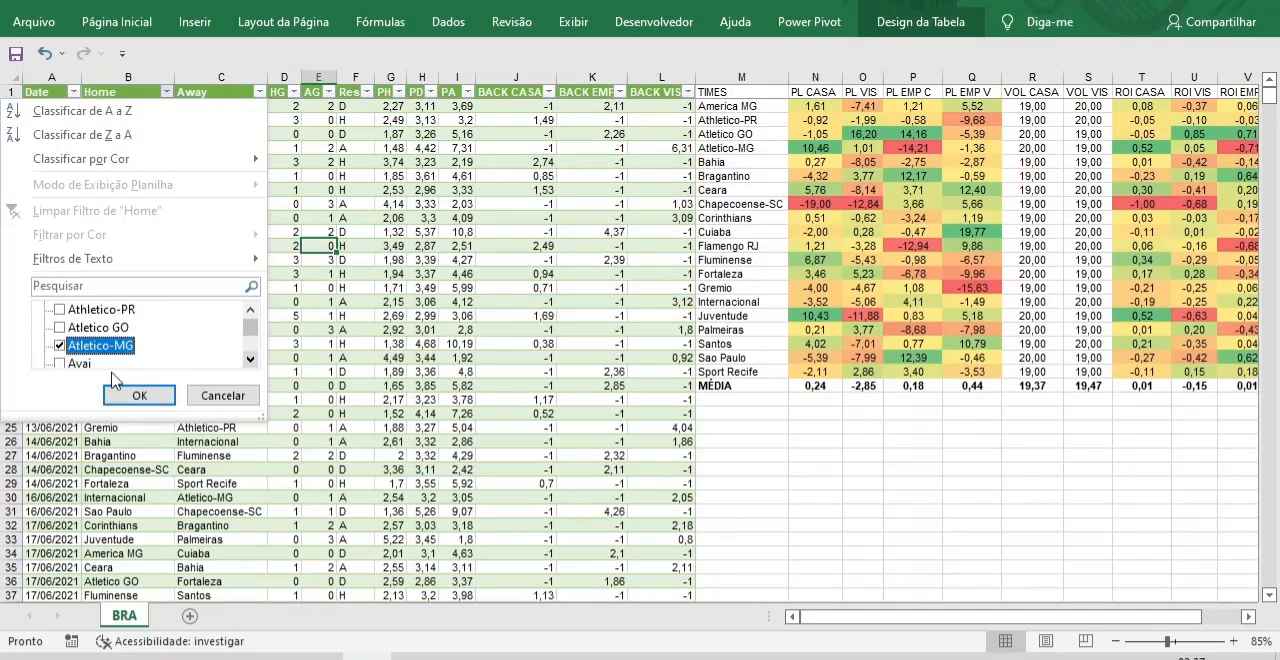
pyautogui.click(140, 396)
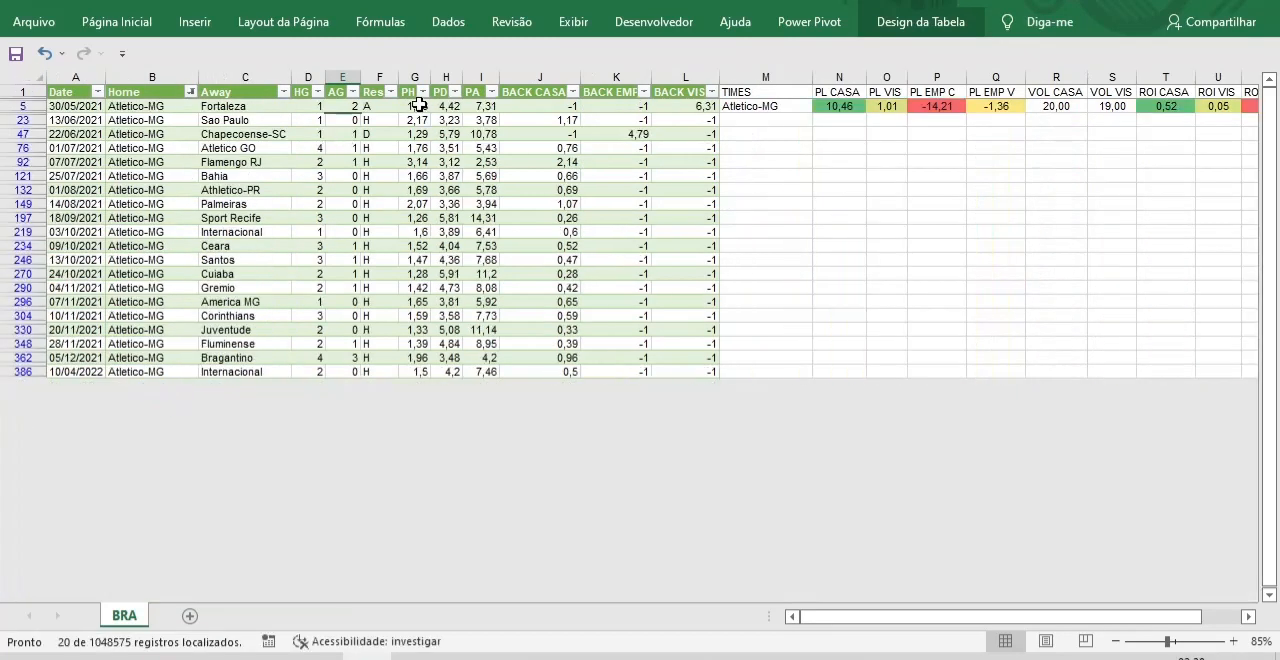
# Read the average PH odds of the filtered Atletico-MG home matches and clear the Home filter.
pyautogui.moveTo(419, 104); pyautogui.dragTo(427, 381)
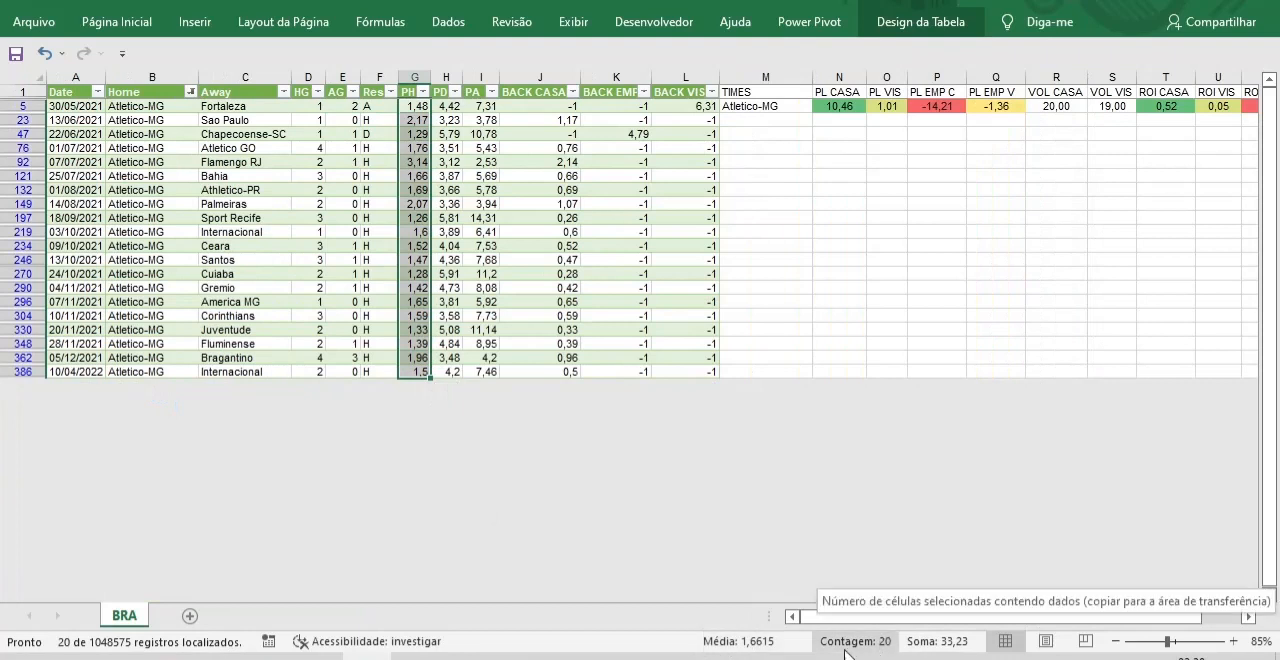
pyautogui.click(191, 92)
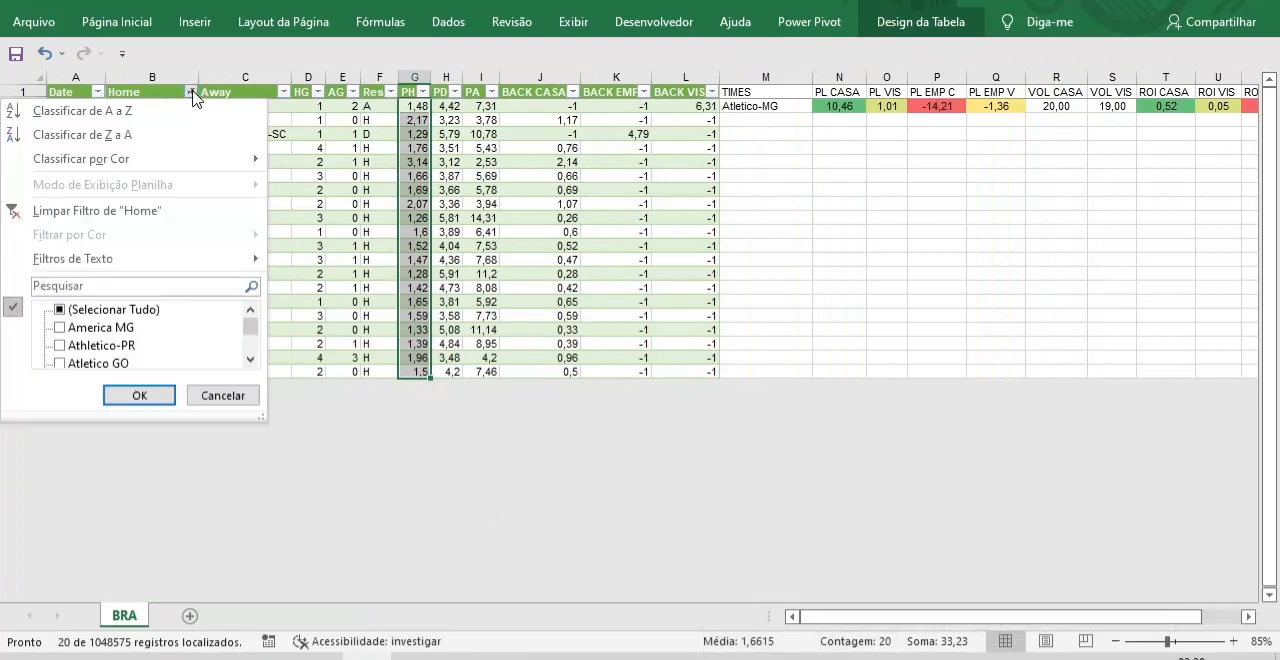
pyautogui.click(128, 212)
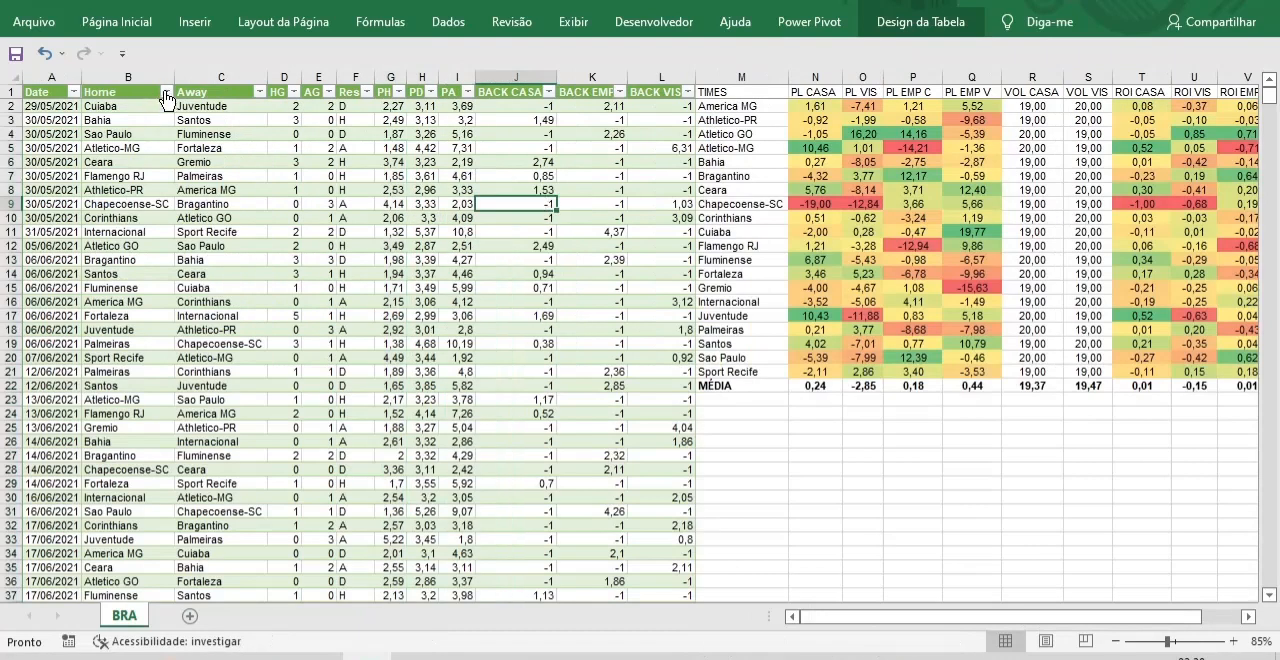
# Filter the Home column to Juventude by searching its values for JUV.
pyautogui.click(166, 92)
pyautogui.click(59, 309)
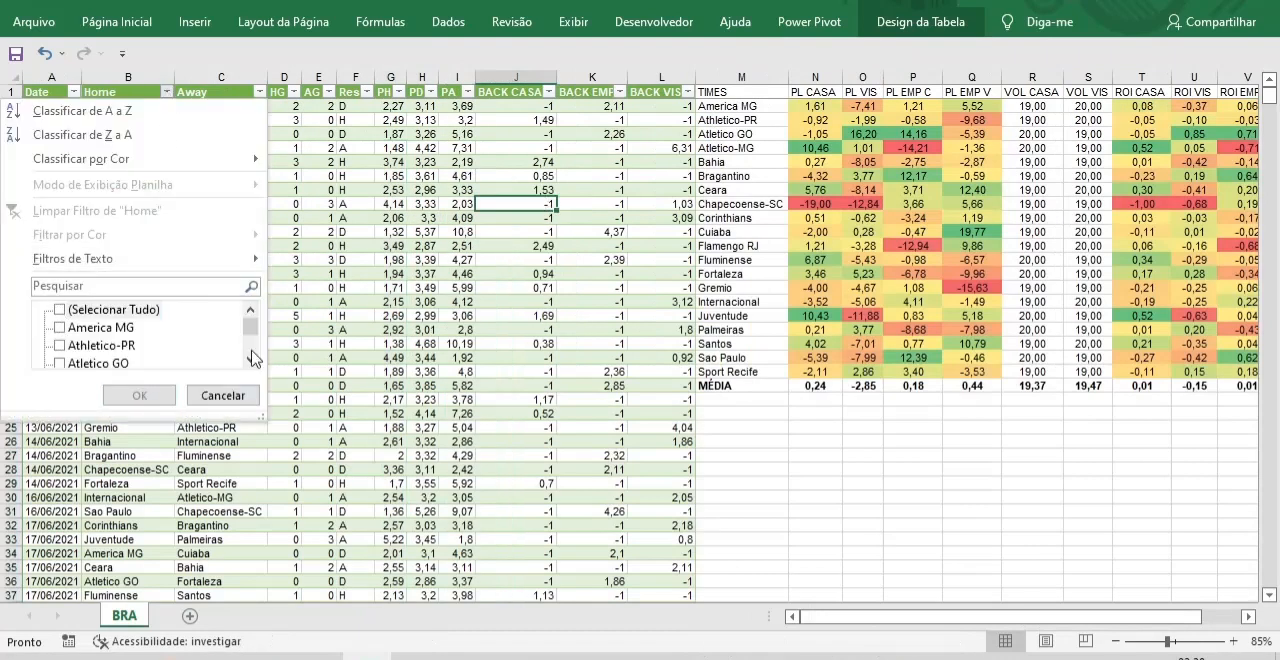
pyautogui.click(61, 287)
pyautogui.write('JUV')
pyautogui.click(138, 395)
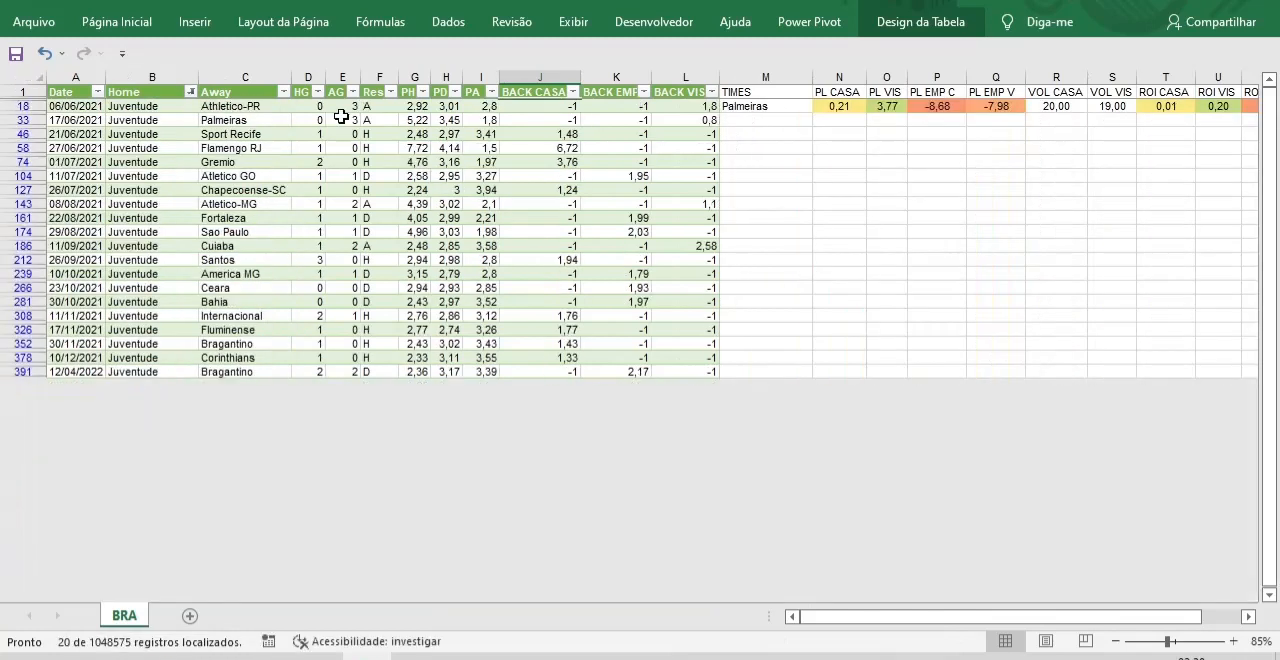
# Examine the averages of Juventude's PH odds and BACK CASA results, and undo the Home filter.
pyautogui.moveTo(415, 106); pyautogui.dragTo(415, 378)
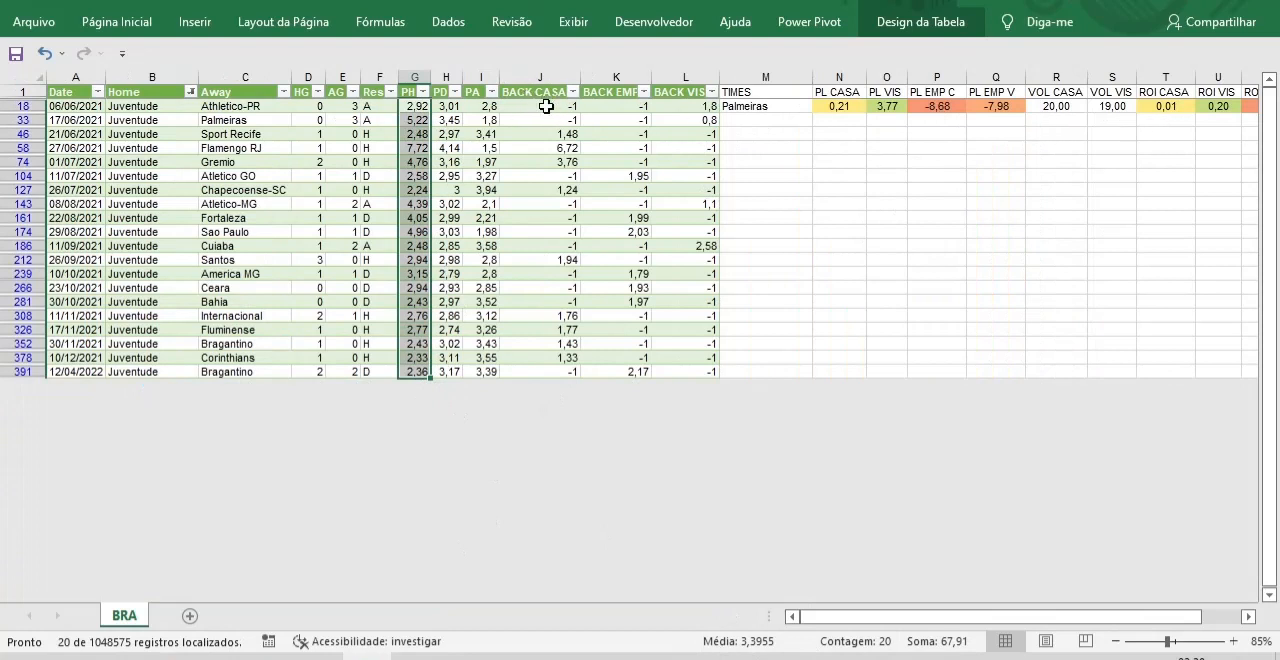
pyautogui.moveTo(546, 106); pyautogui.dragTo(558, 396)
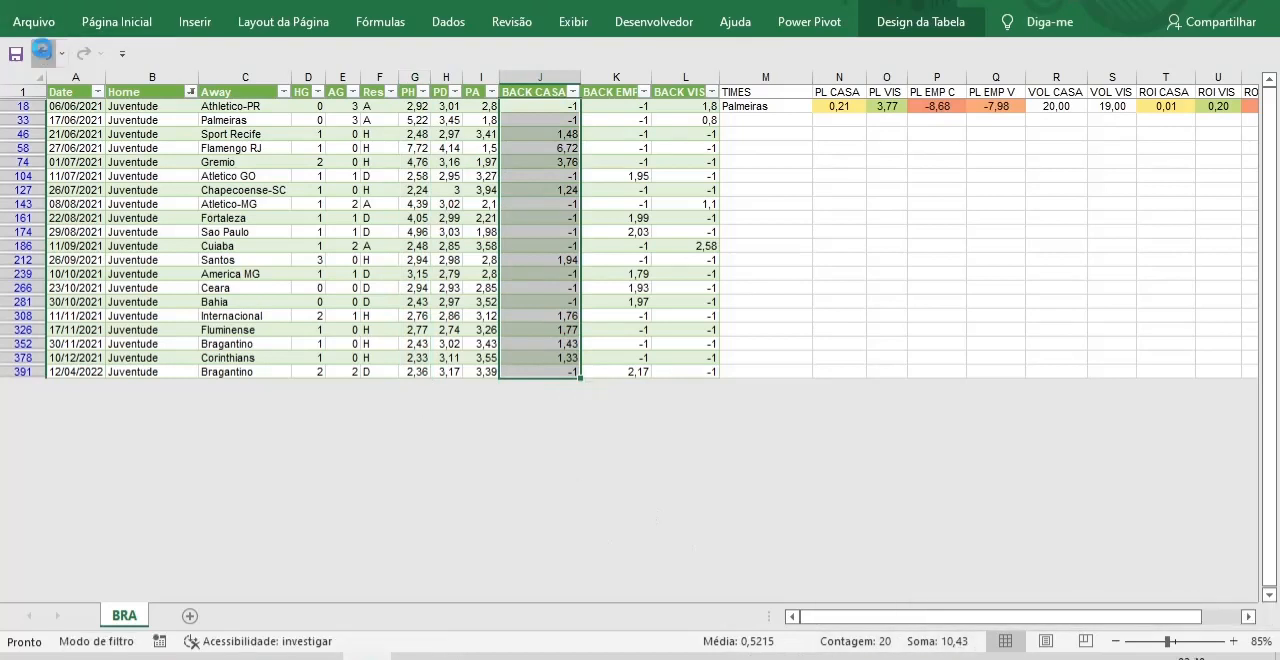
pyautogui.click(42, 53)
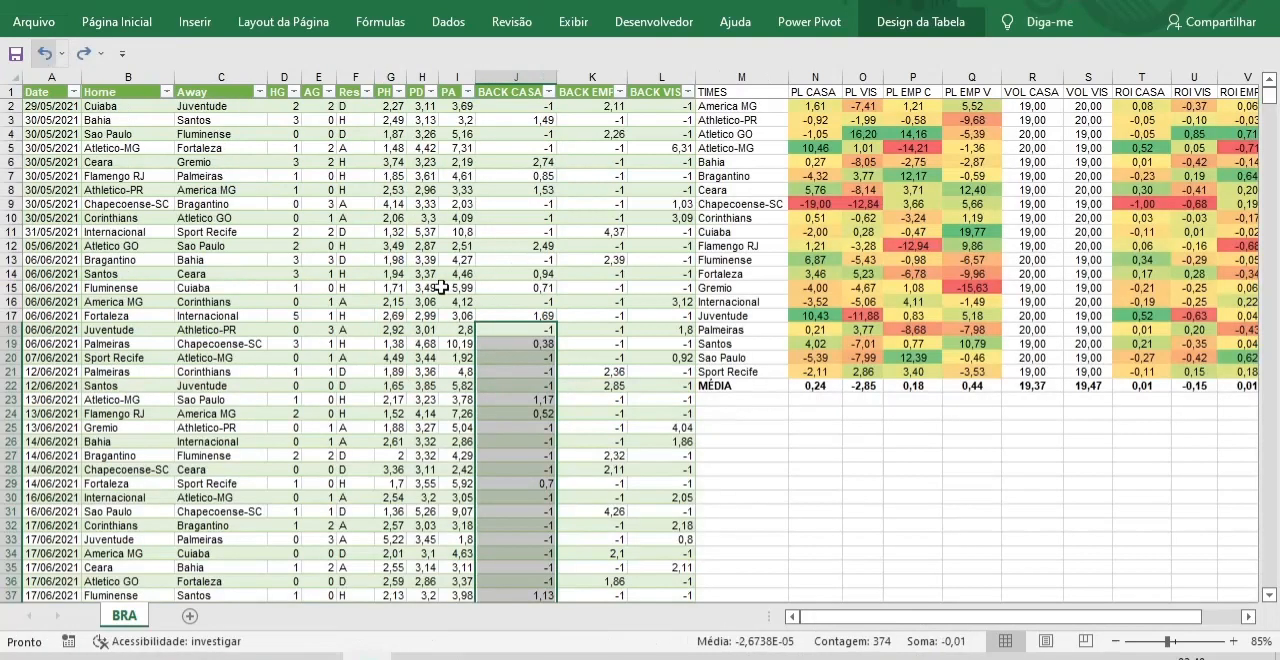
pyautogui.click(1047, 515)
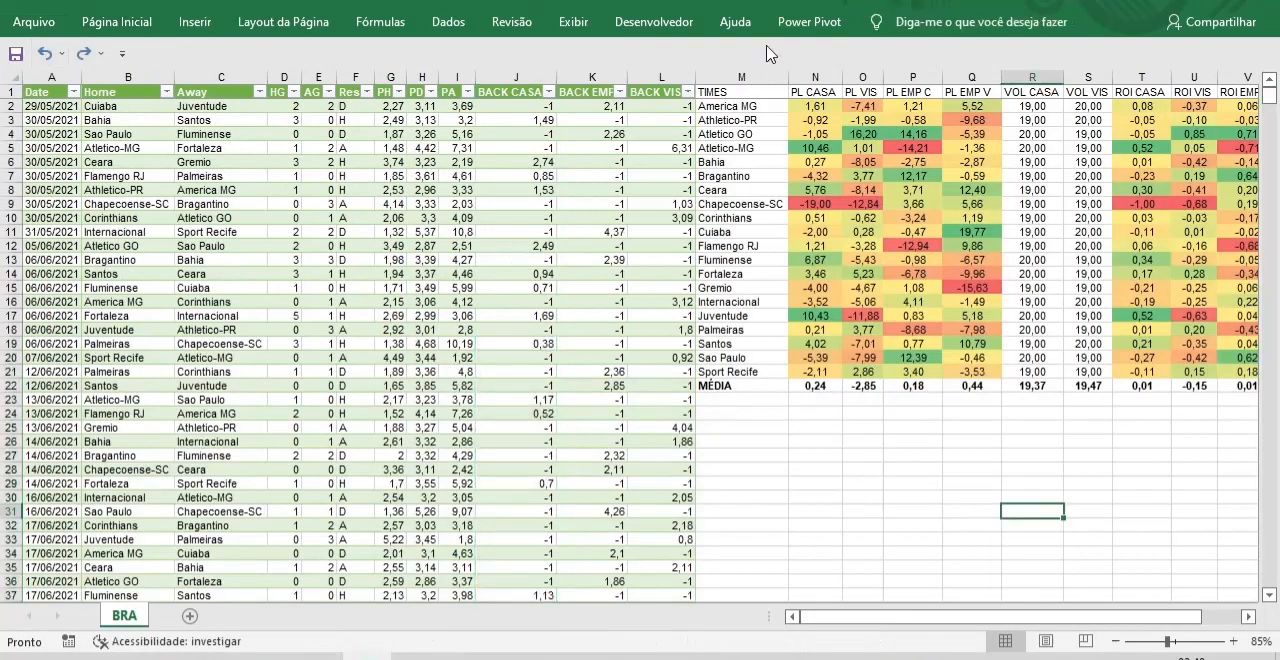
# Review the PL CASA and PL VIS extremes in the colour-scaled team summary and slightly widen column O.
pyautogui.click(816, 316)
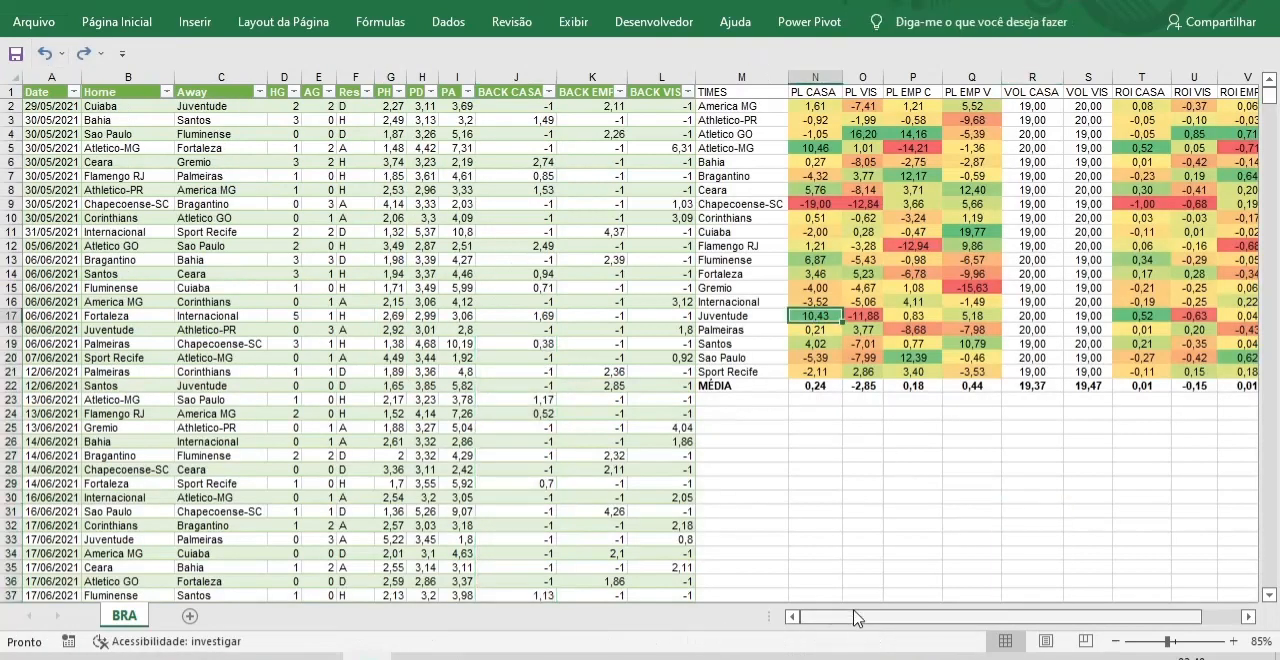
pyautogui.moveTo(849, 620); pyautogui.dragTo(886, 620)
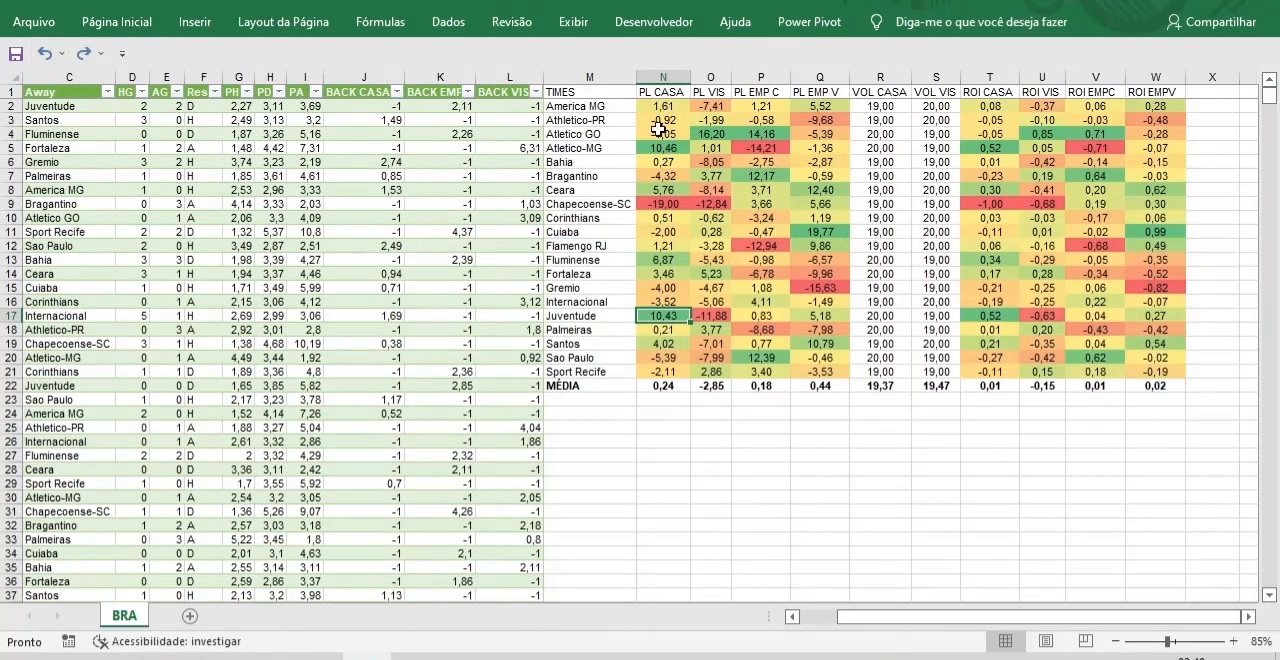
pyautogui.click(660, 205)
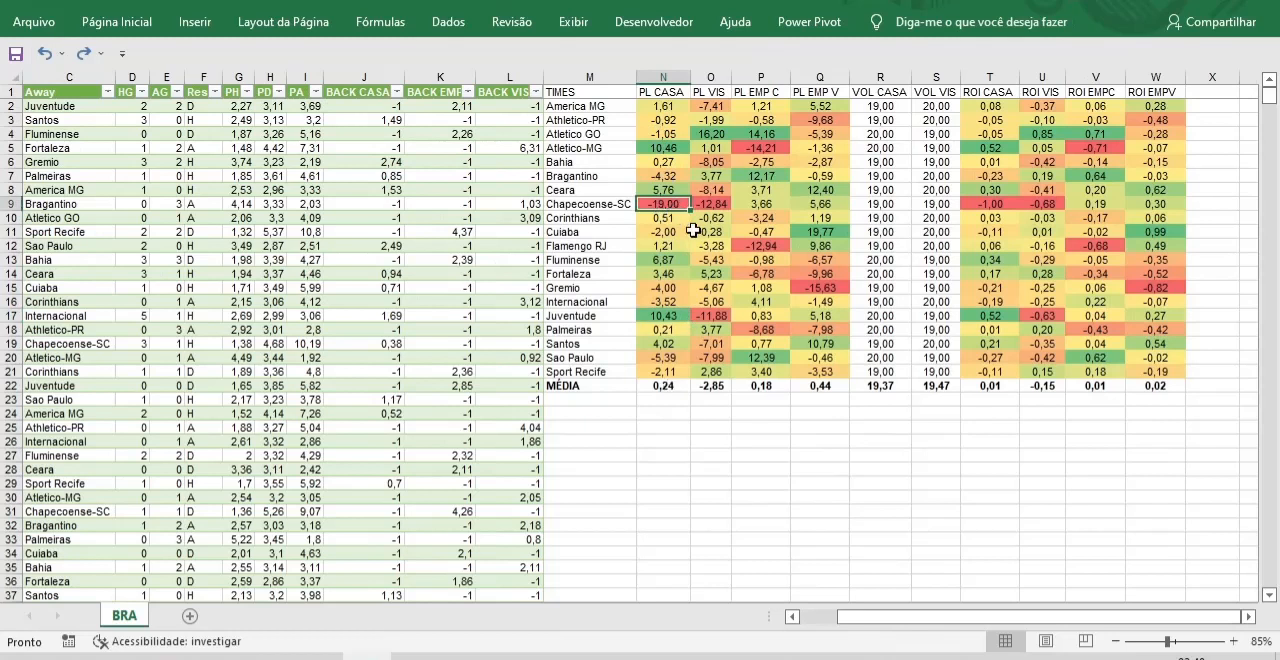
pyautogui.moveTo(733, 78); pyautogui.dragTo(741, 78)
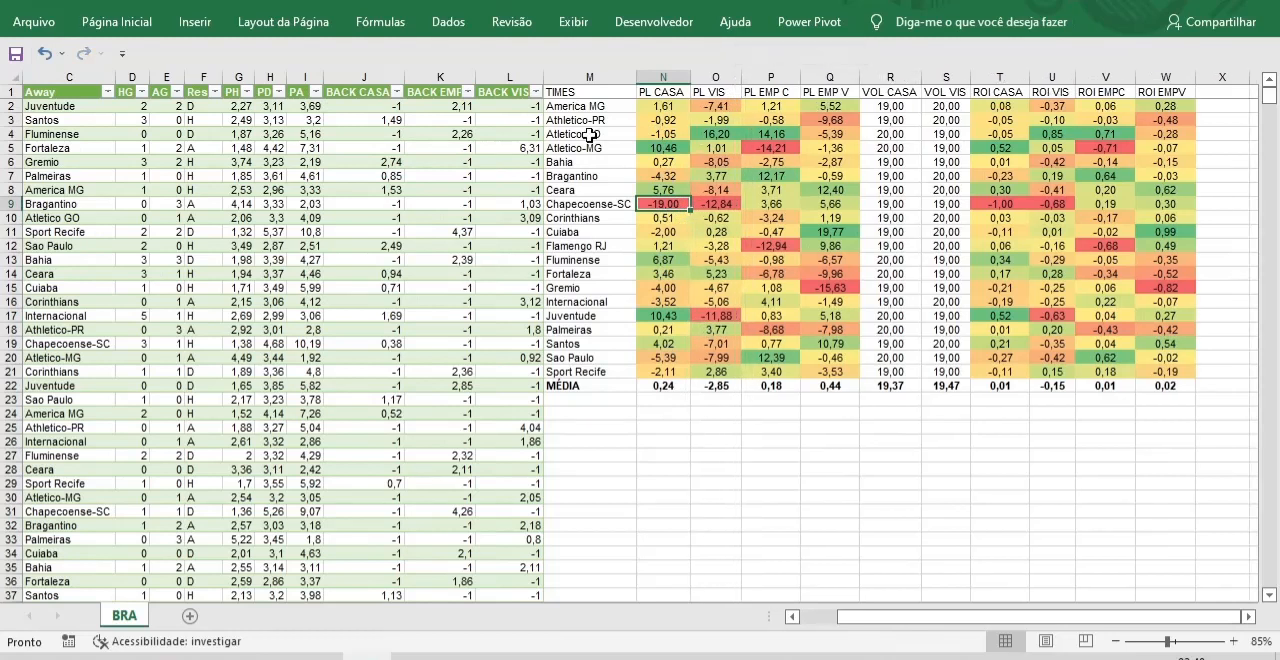
pyautogui.click(716, 133)
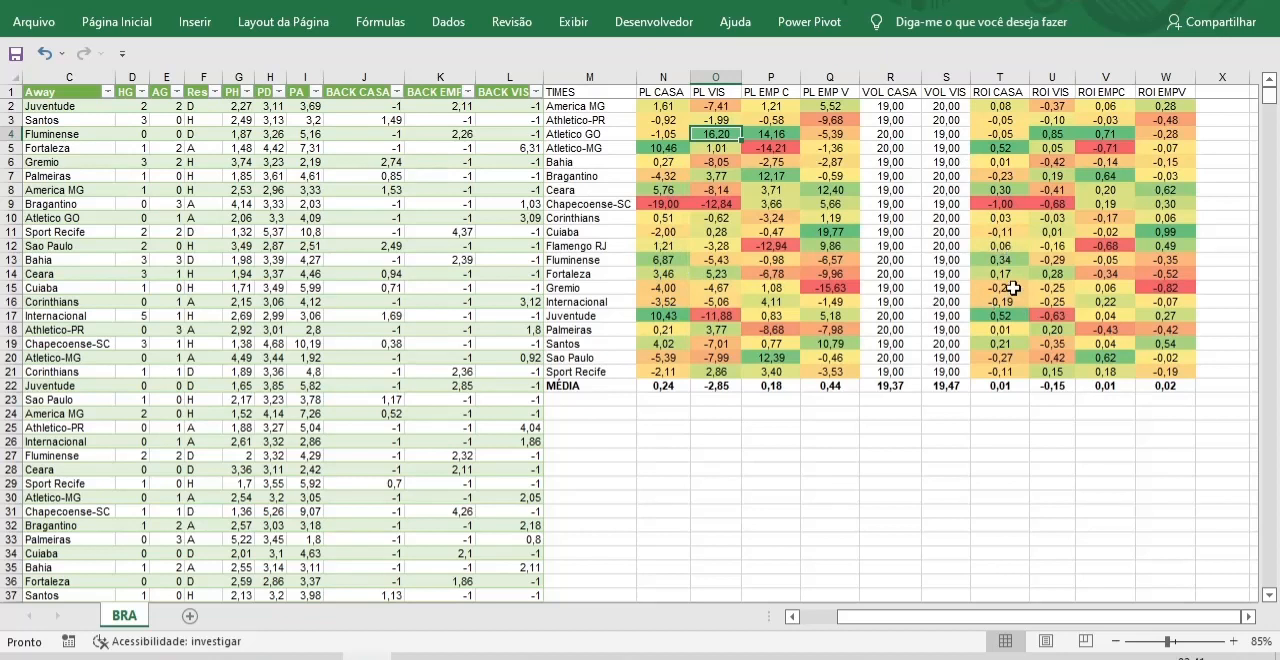
pyautogui.scroll(-1, 1010, 288)
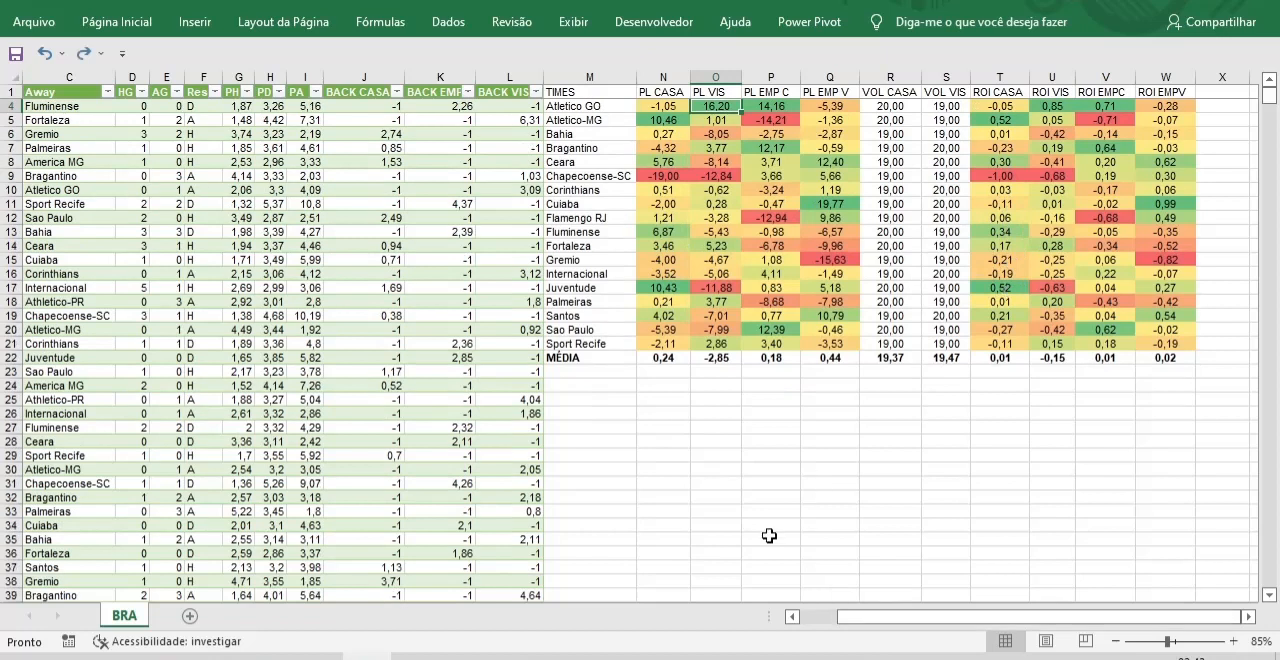